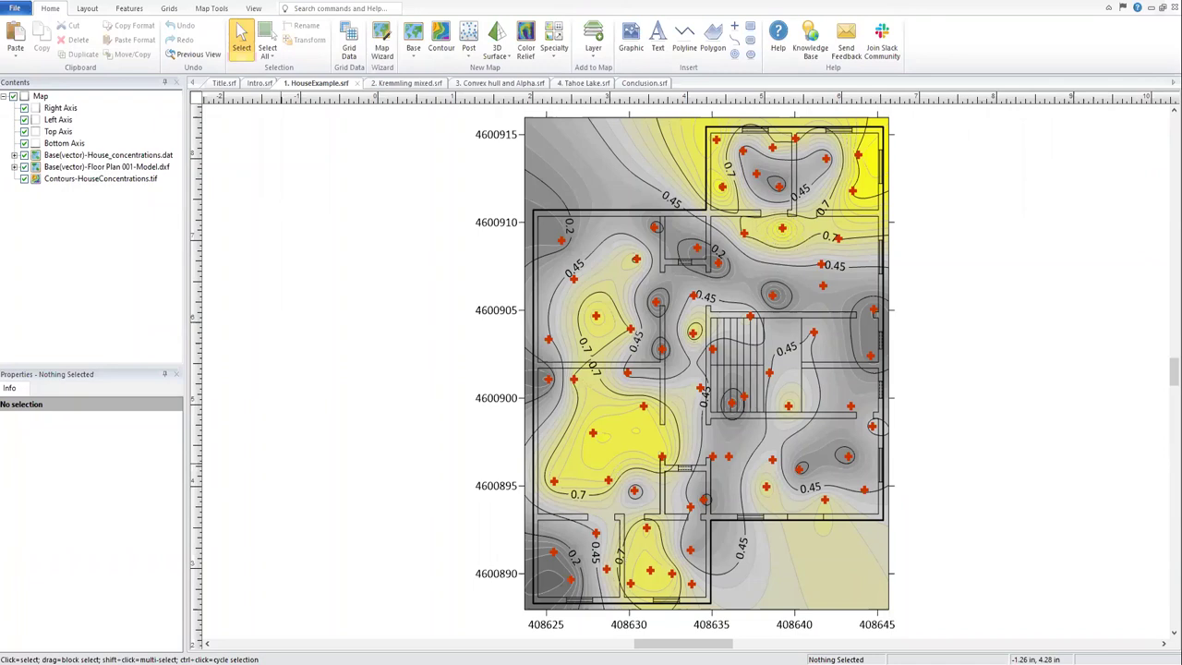
Check the coordinate system settings of the HouseConcentrations contours, the Floor Plan base layer and the map.
left_click(78, 182)
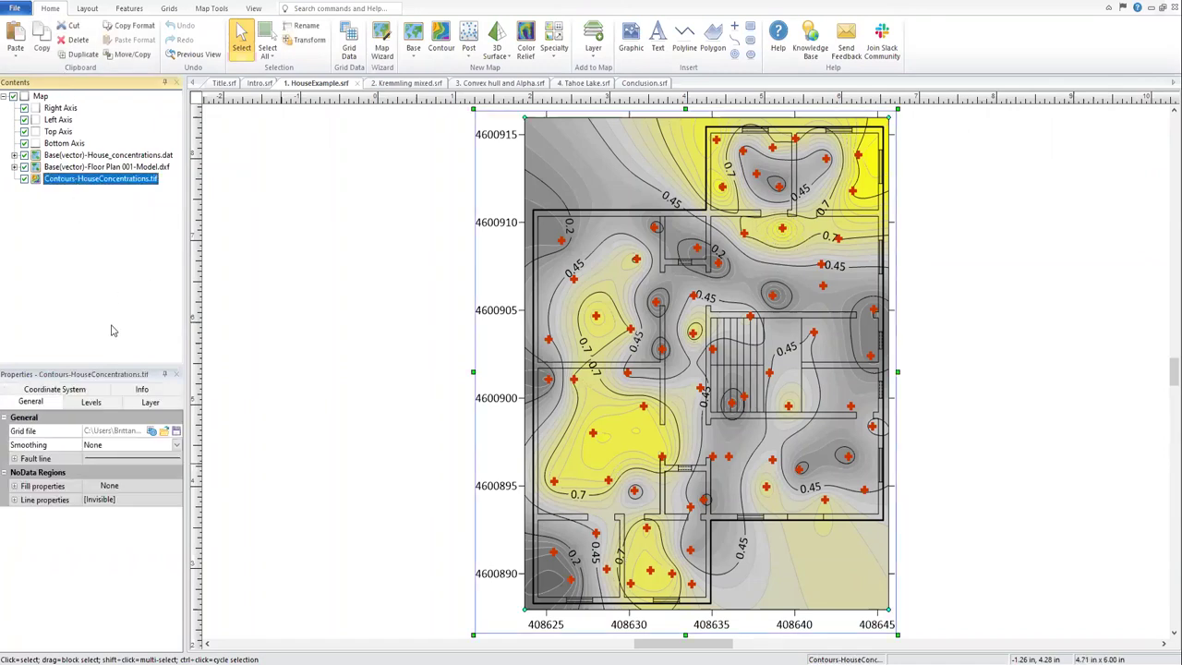
left_click(87, 391)
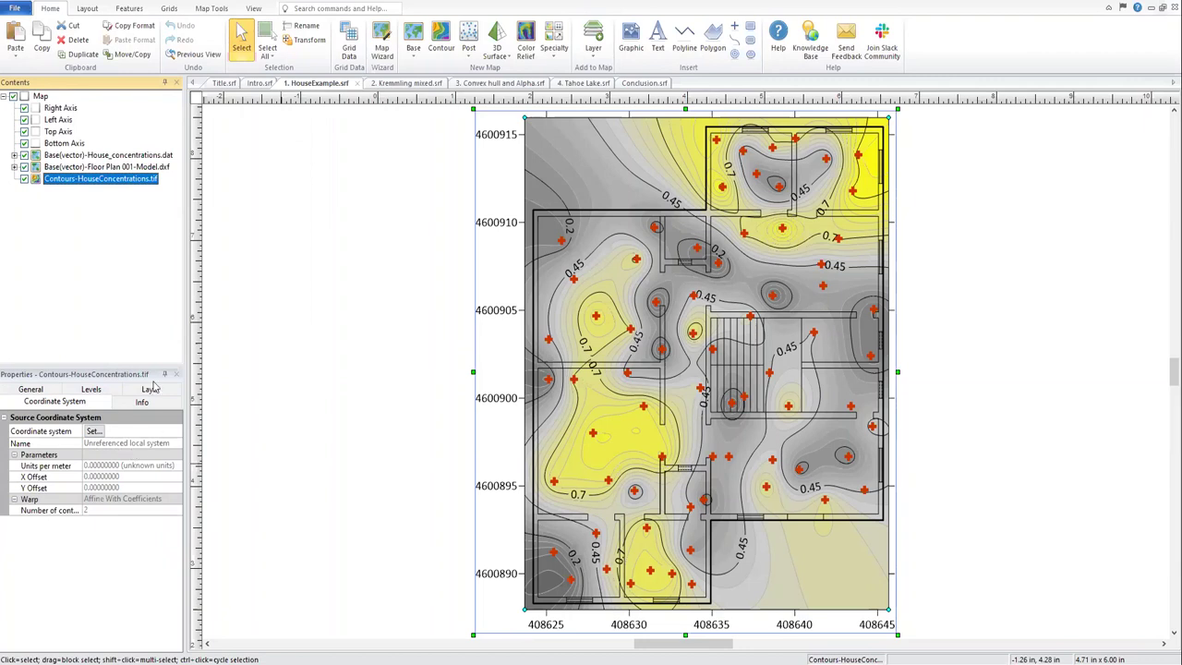
left_click(84, 167)
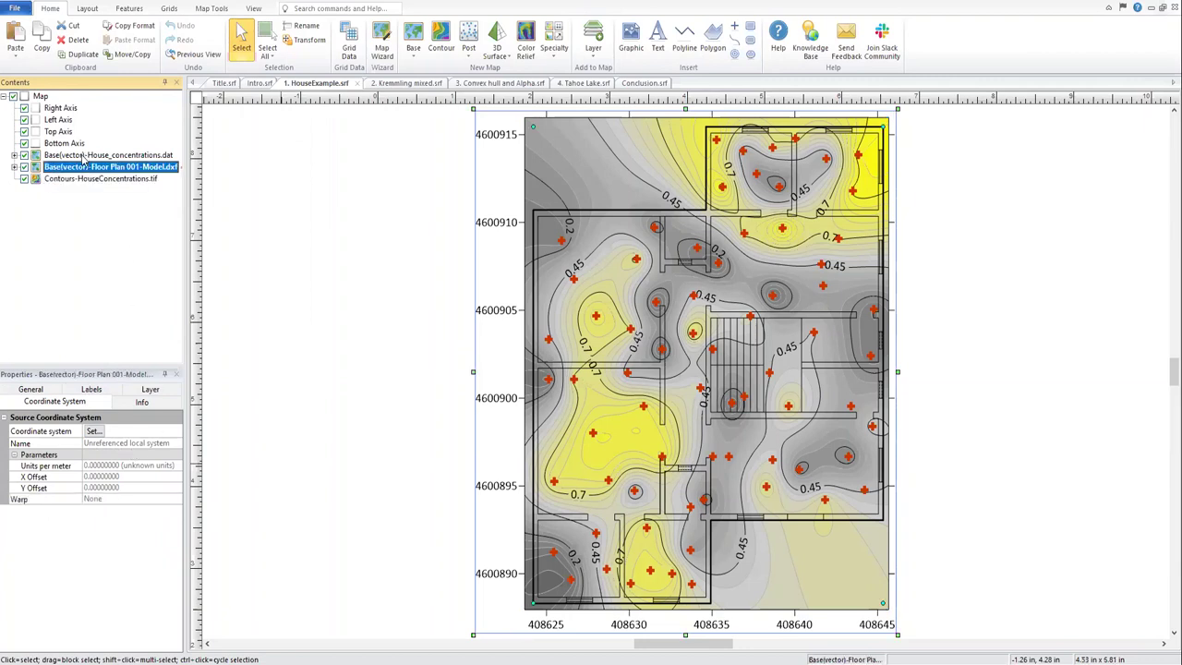
left_click(40, 97)
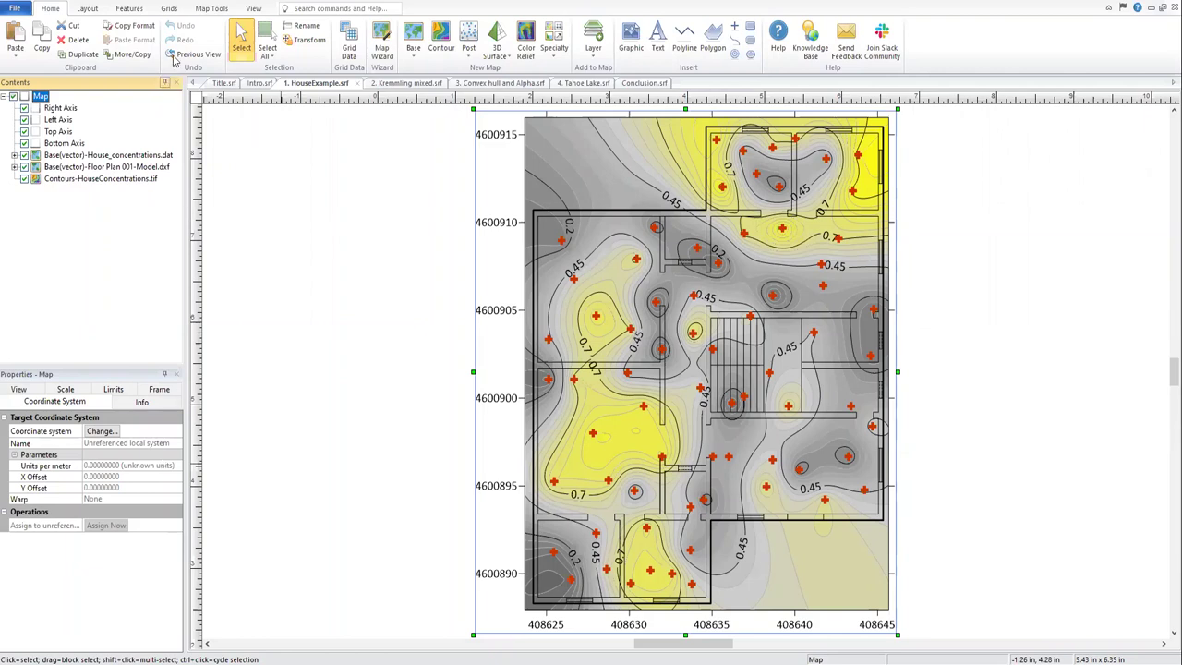
left_click(170, 9)
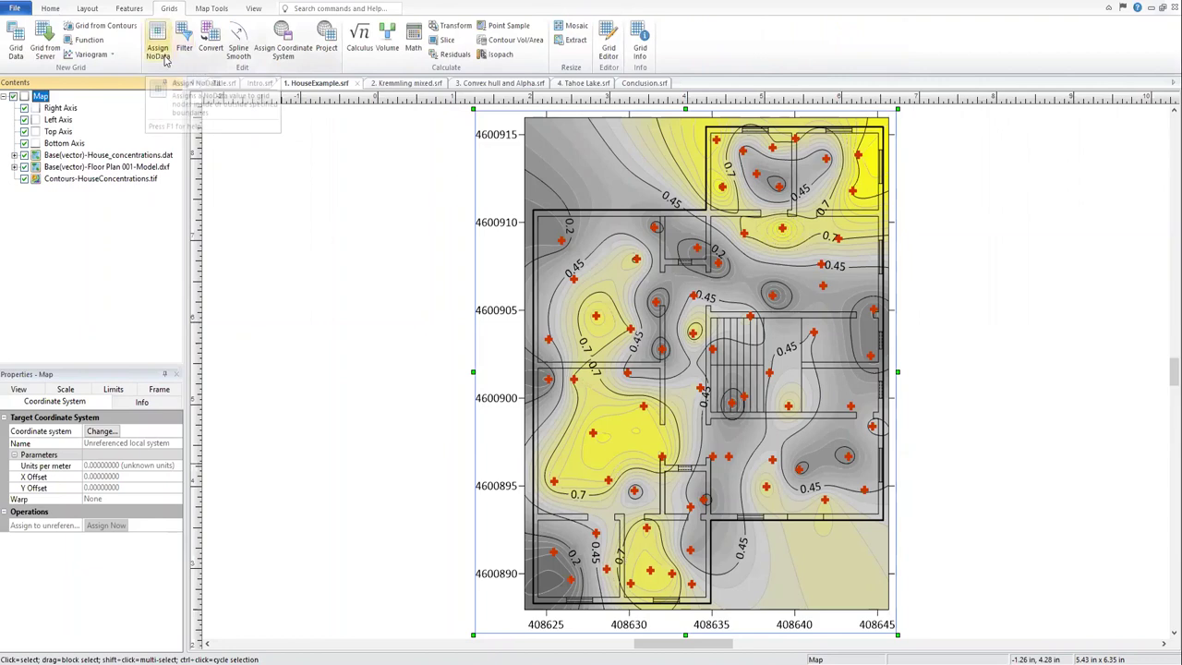
left_click(158, 52)
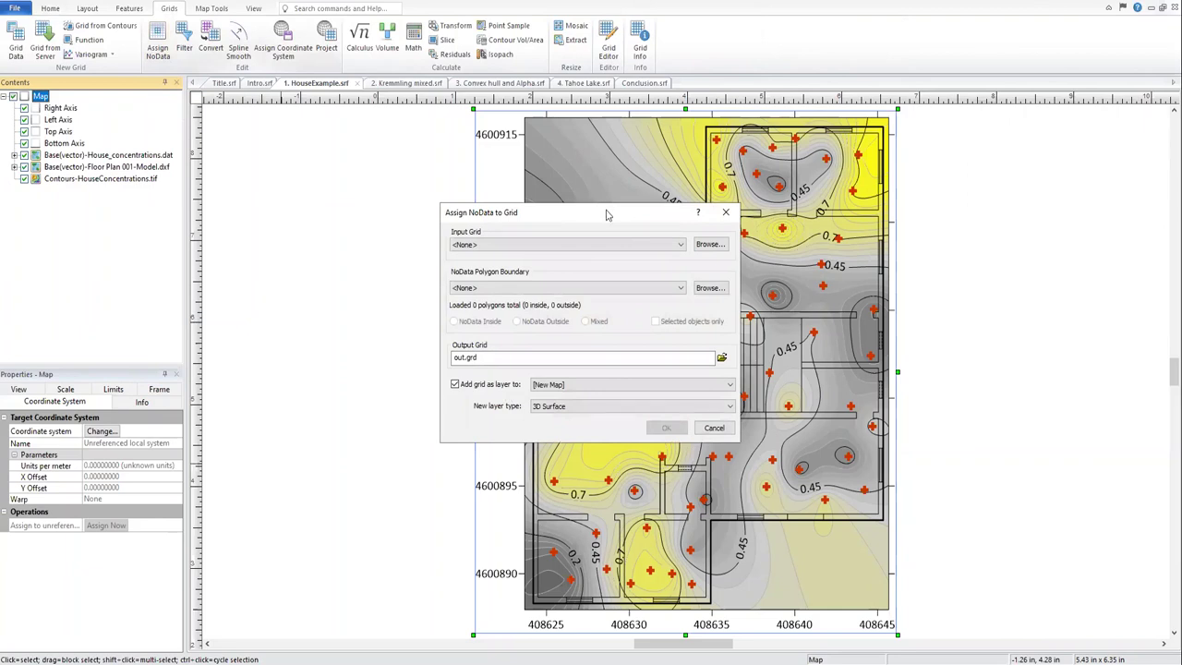
left_click(711, 248)
left_click(752, 141)
left_click(681, 248)
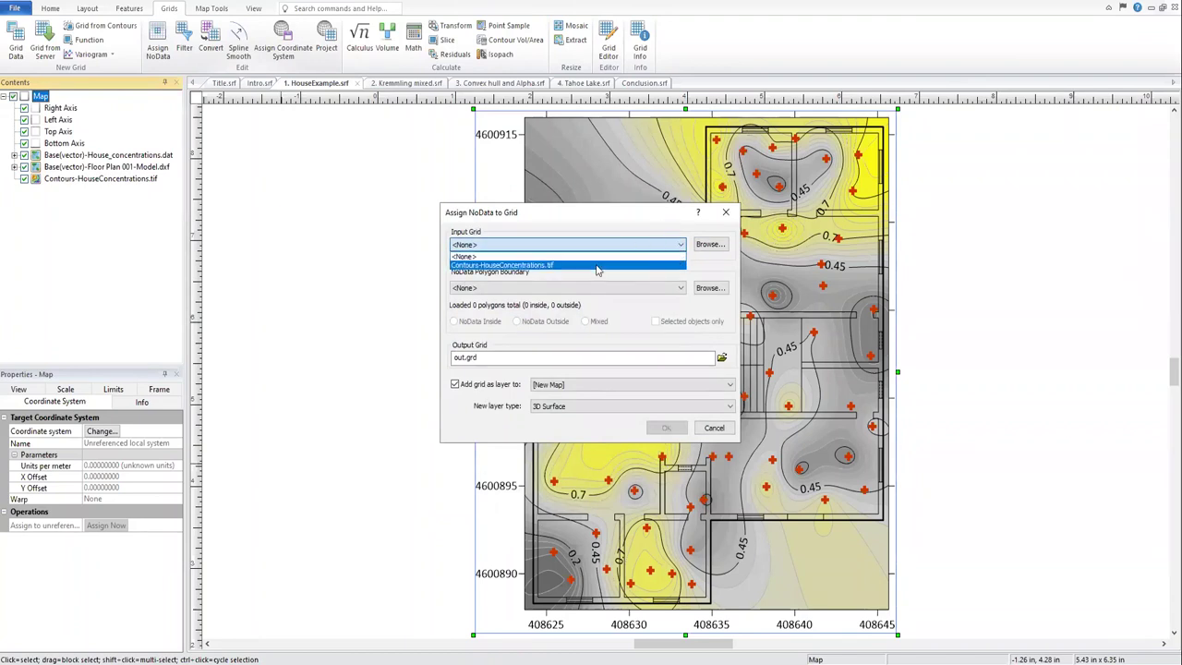
left_click(664, 246)
left_click(664, 247)
left_click(636, 265)
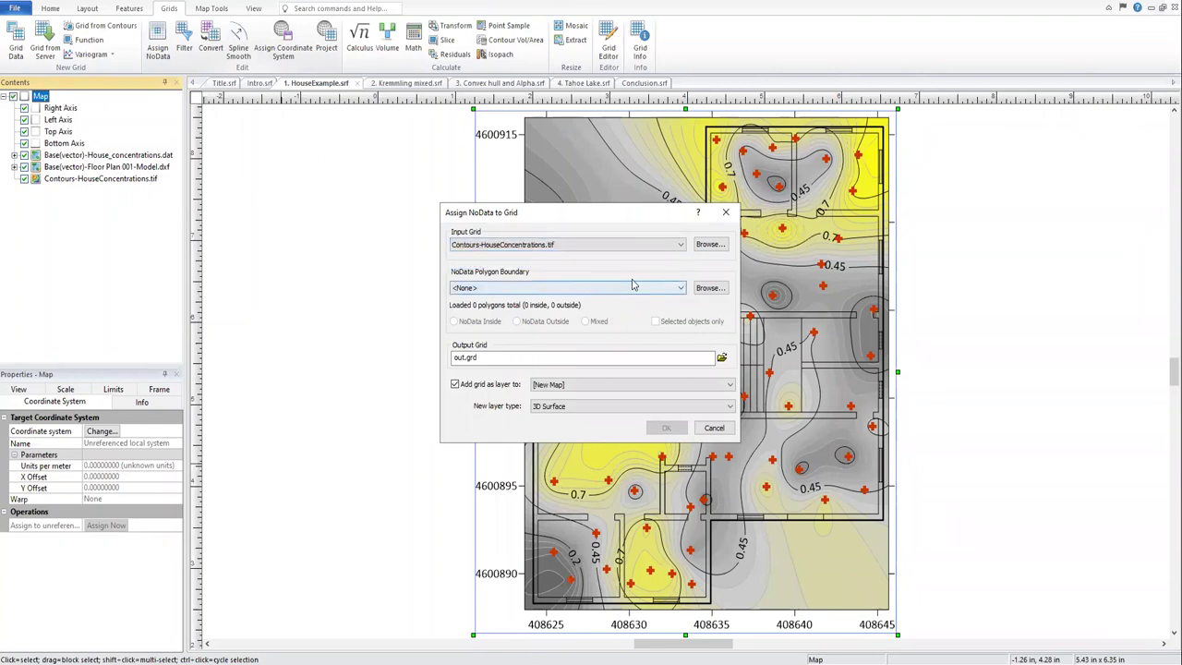
left_click(633, 287)
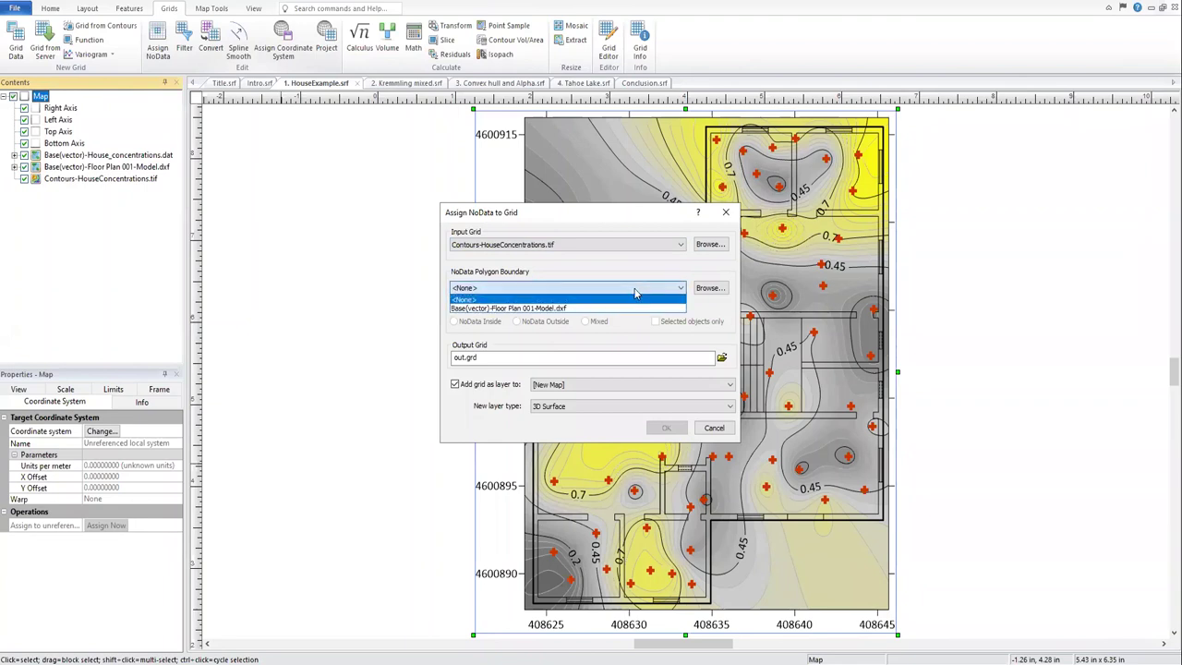
left_click(617, 308)
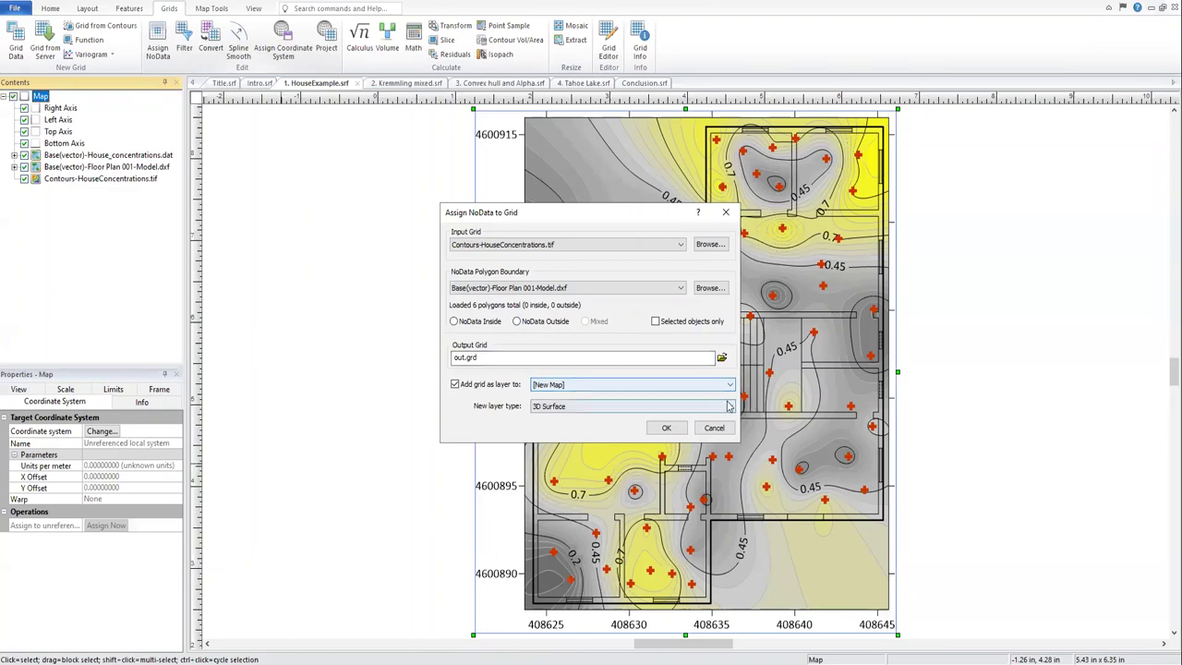
left_click(690, 407)
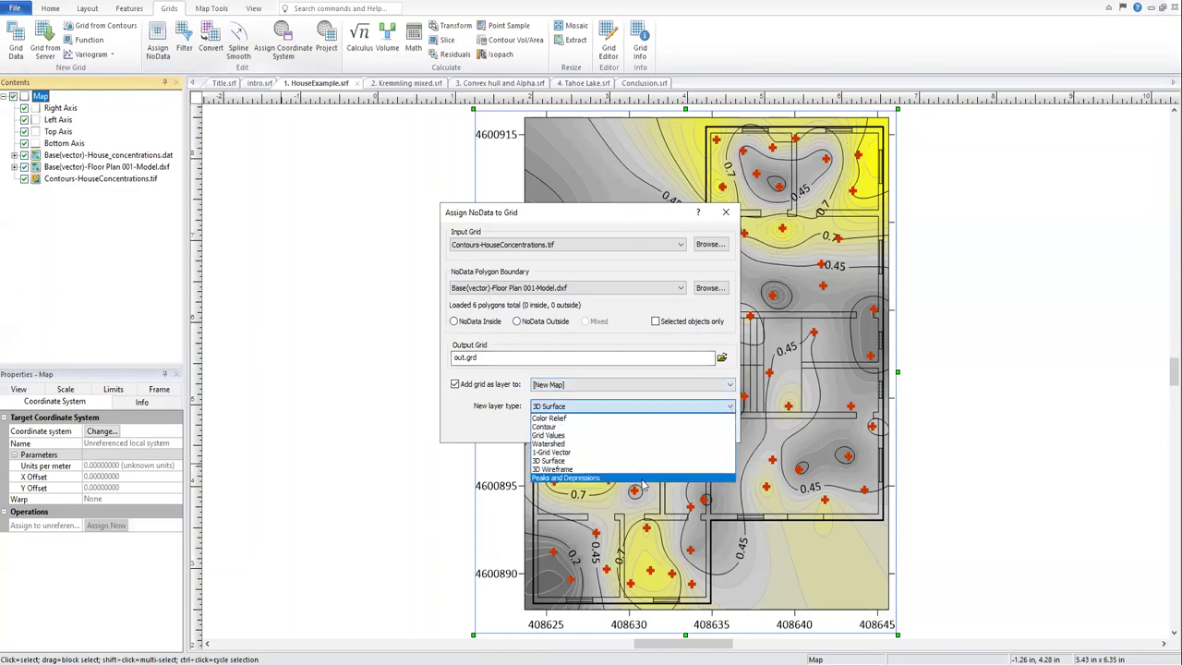
left_click(730, 407)
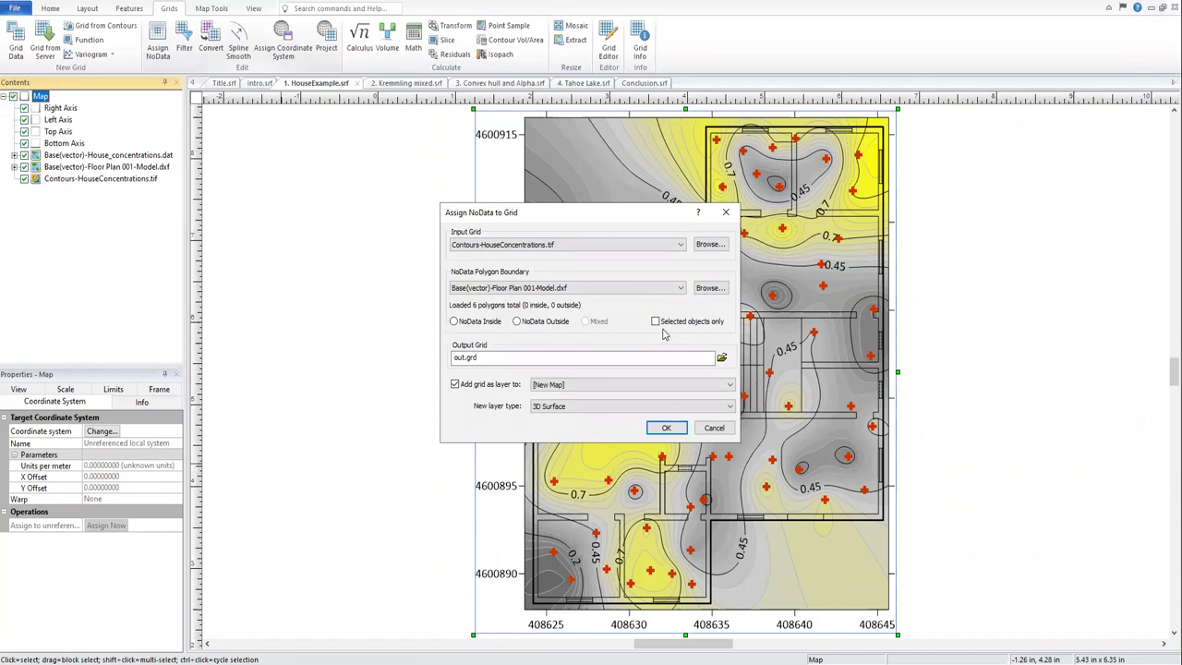
left_click(726, 215)
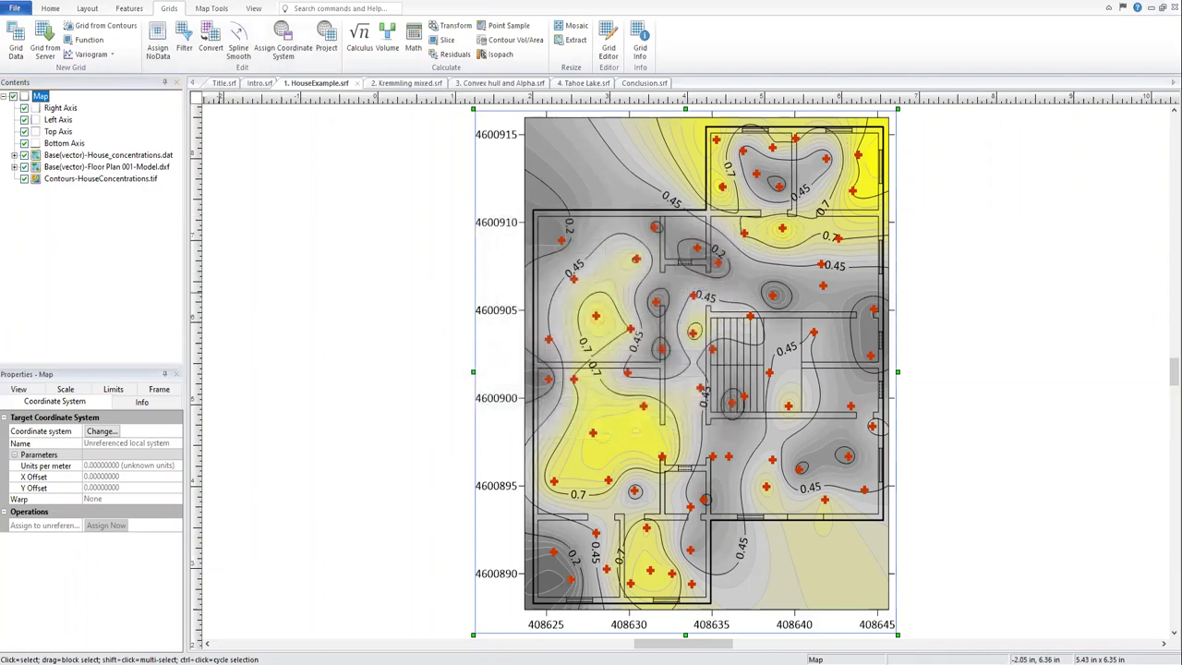
Select the polygon inside the Floor Plan 001-Model.dxf base layer, toggling its visibility to identify its outline.
left_click(14, 167)
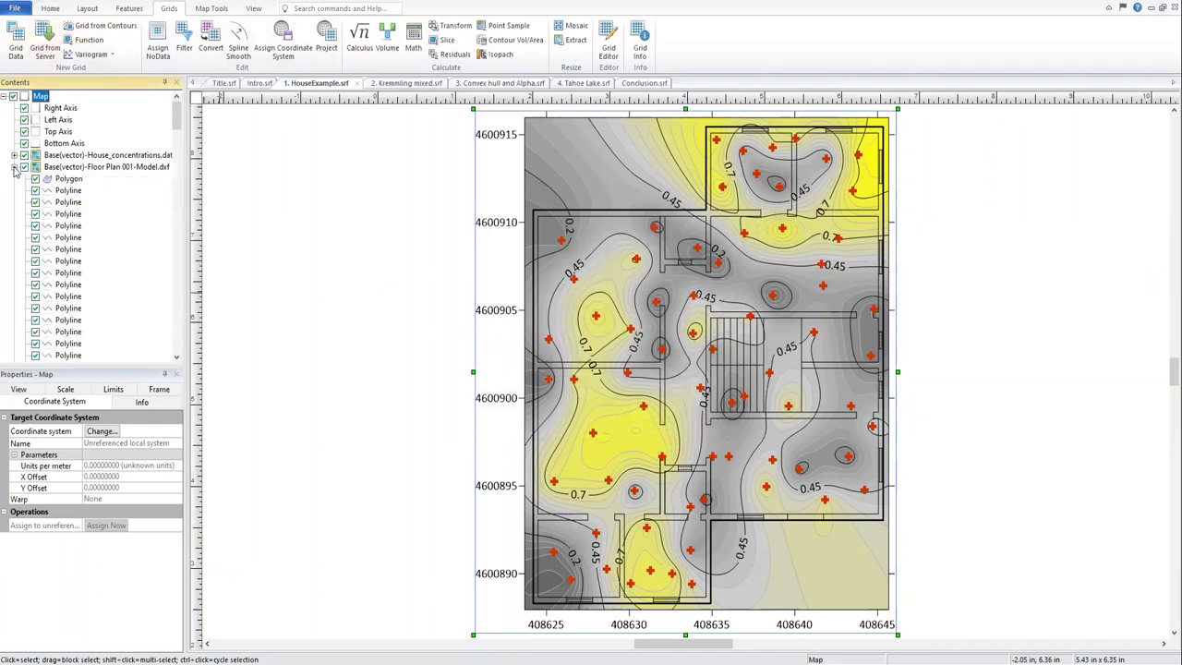
left_click(68, 179)
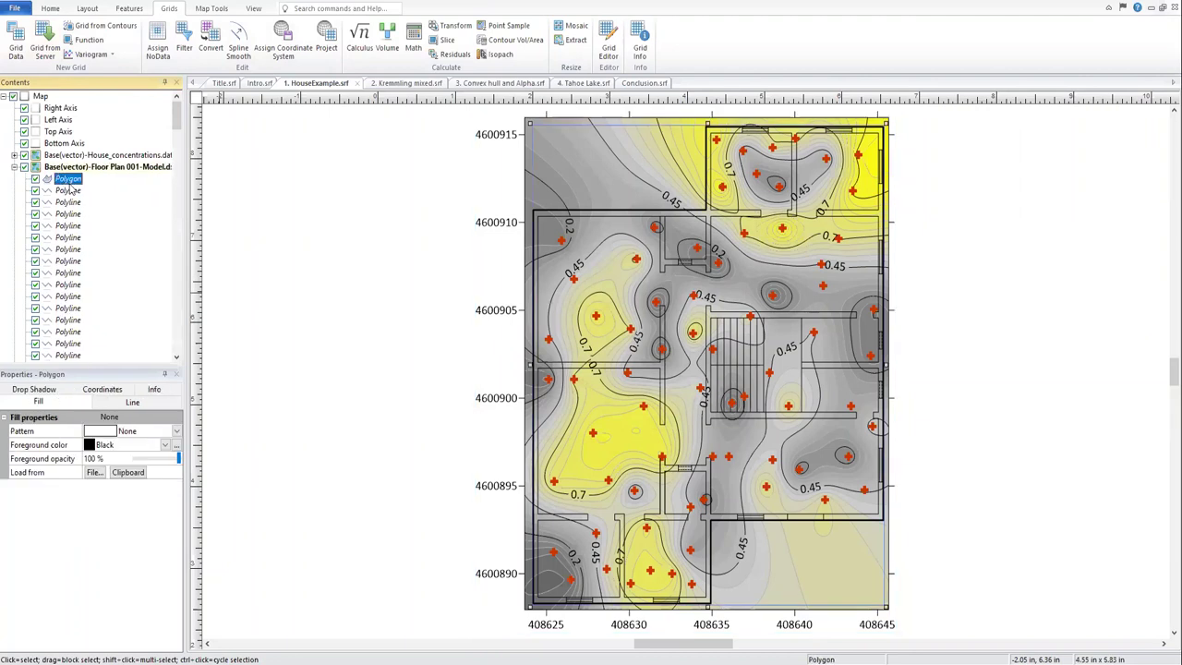
left_click(35, 179)
left_click(35, 179)
left_click(35, 179)
left_click(35, 179)
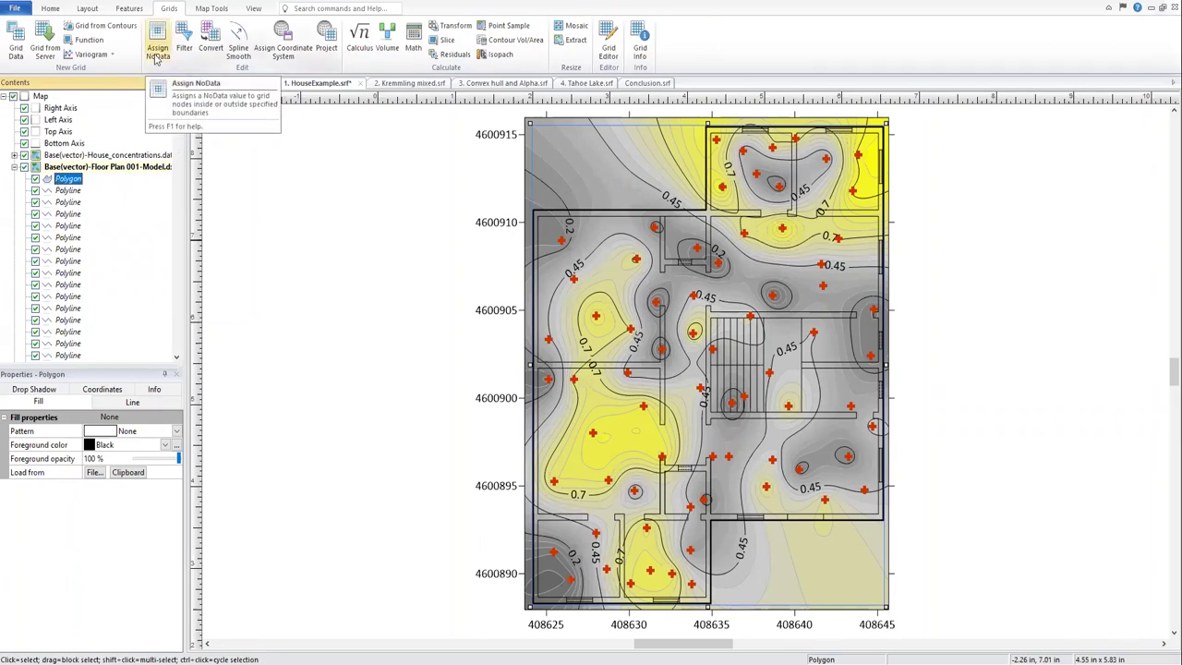
Start Assign NoData with Contours-HouseConcentrations.tif as input grid and Floor Plan 001-Model.dxf as polygon boundary, limited to selected objects only.
left_click(157, 56)
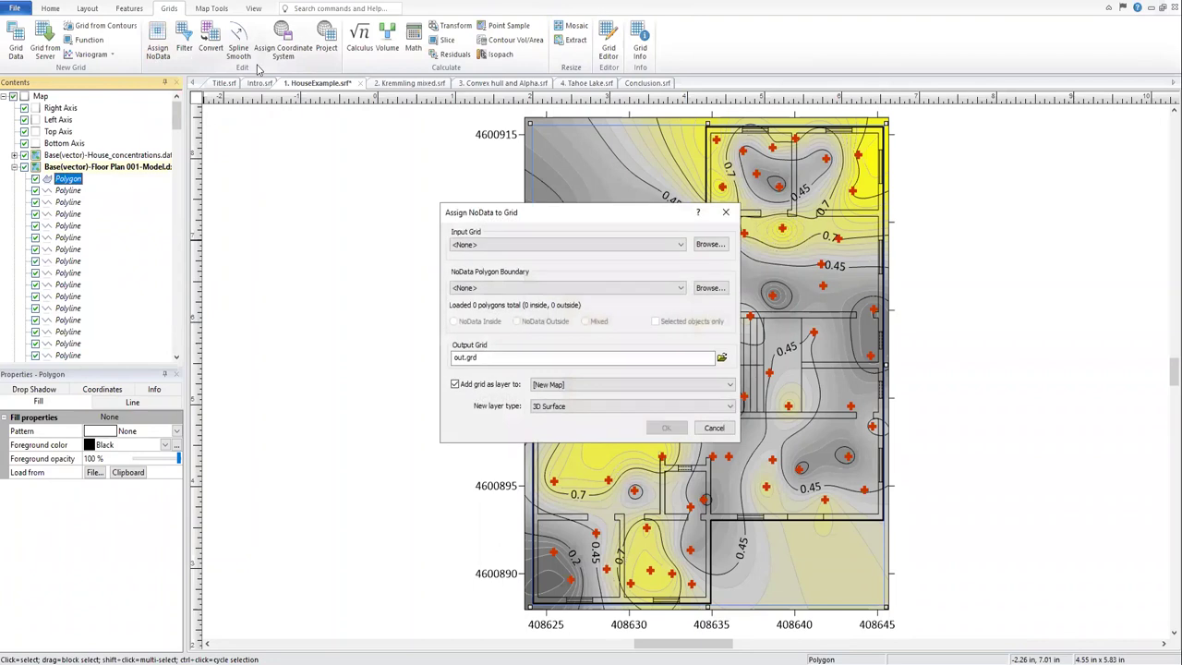
left_click(601, 246)
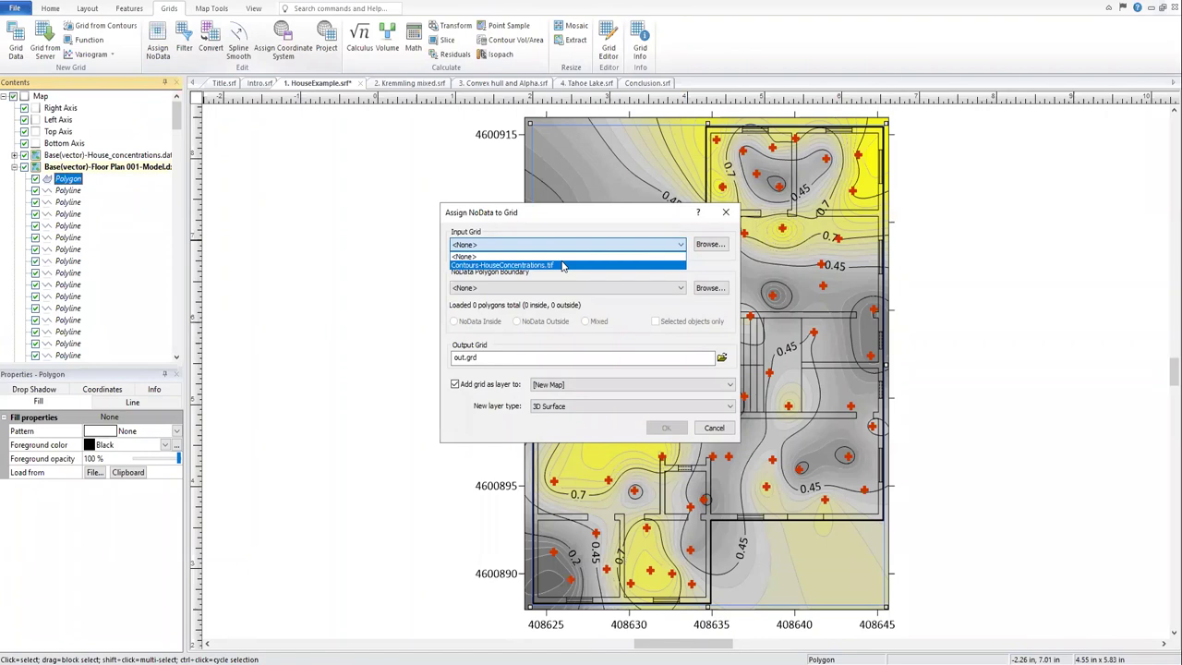
left_click(562, 266)
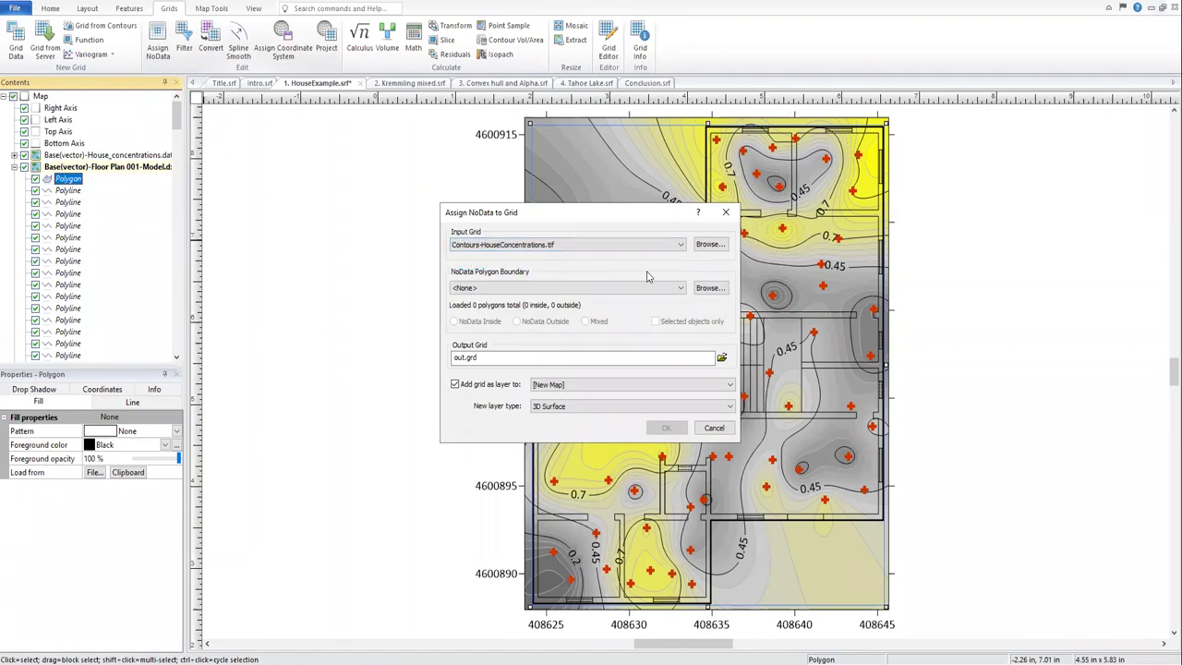
left_click(671, 288)
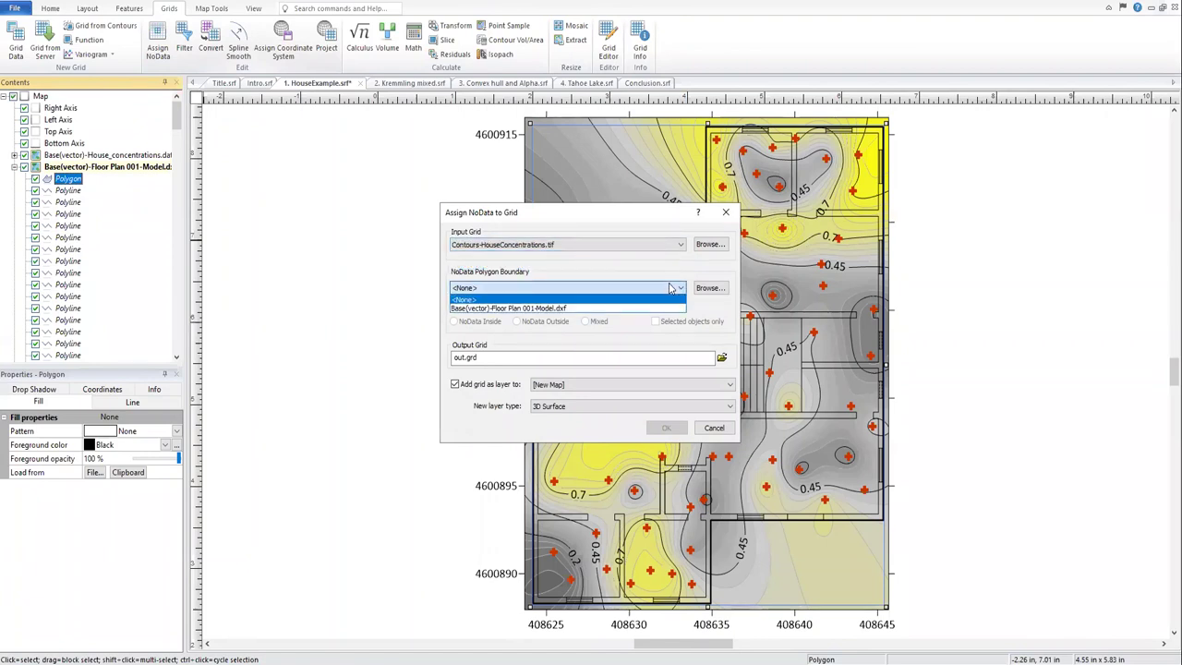
left_click(631, 311)
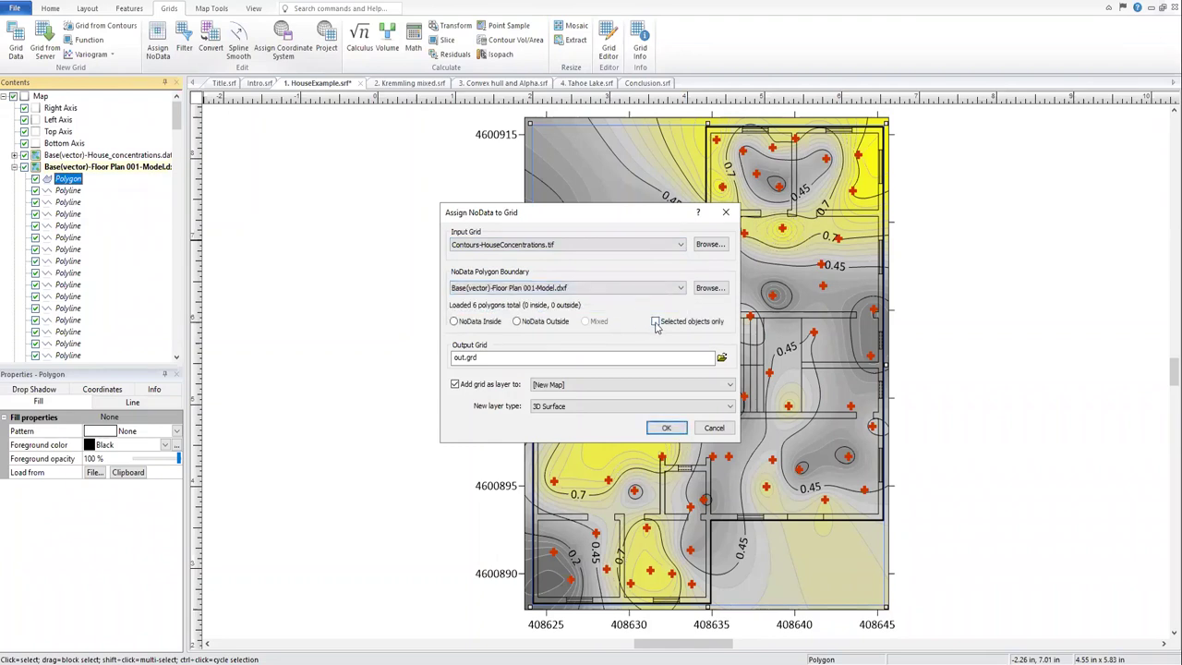
left_click(656, 323)
Set the output grid file to blueprint_clip.grd in the July Webinar folder.
left_click(722, 358)
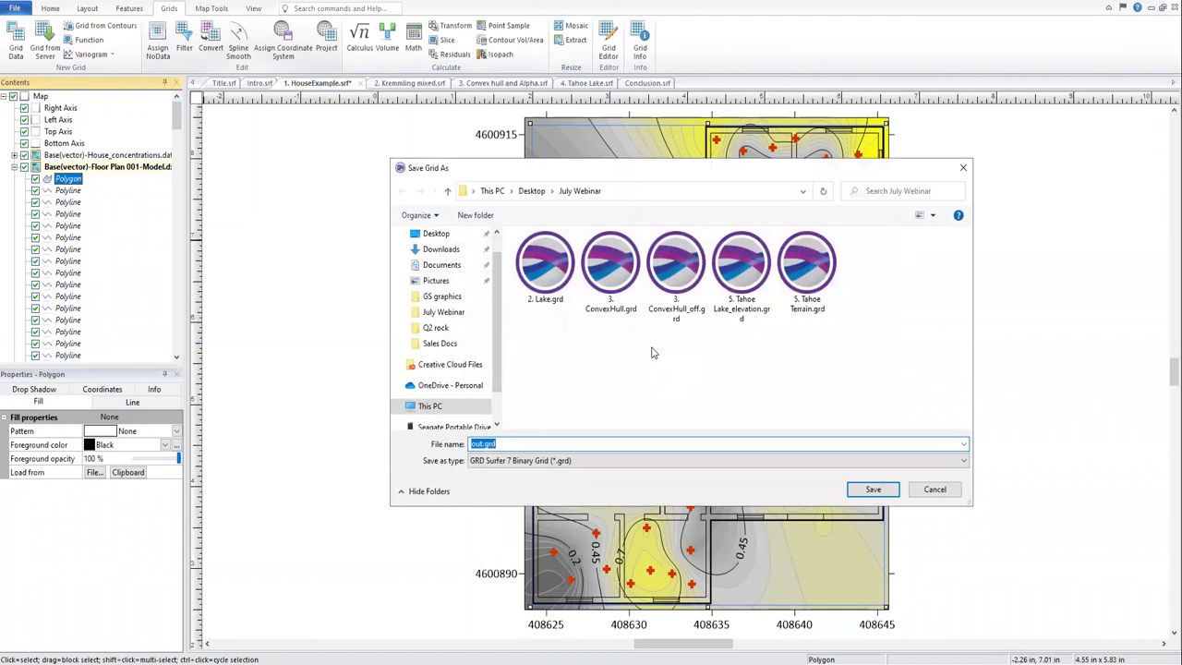
type("blueprint_clip")
left_click(873, 489)
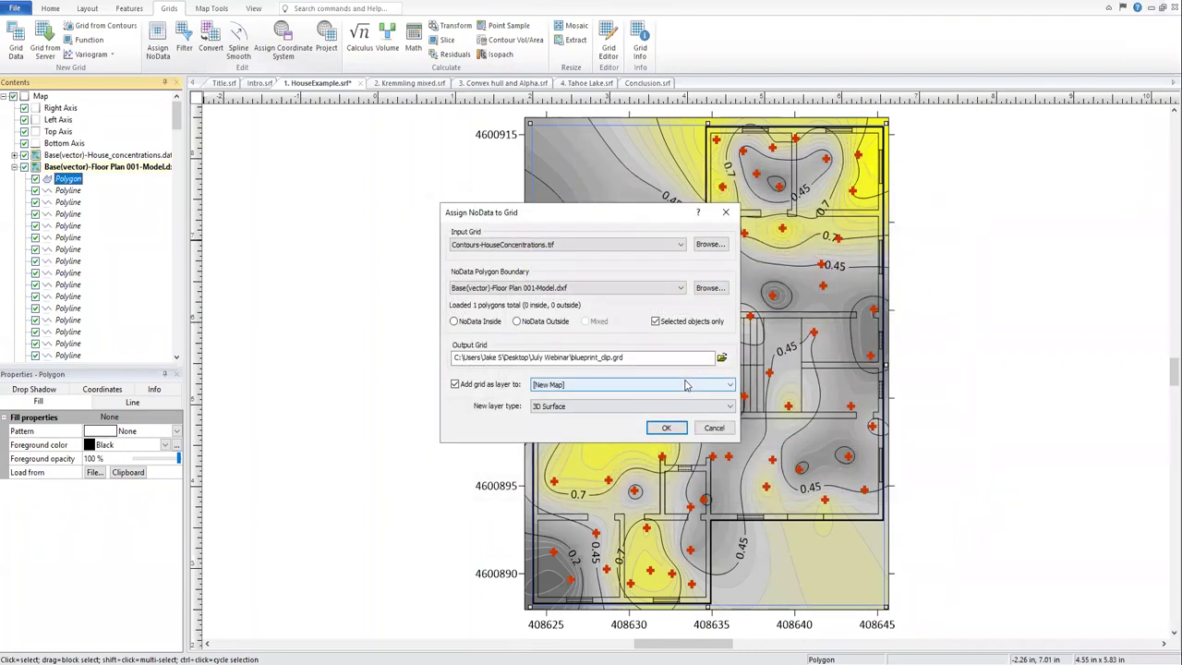
Choose the existing Map as destination for the output grid, with Contour as the new layer type.
left_click(685, 386)
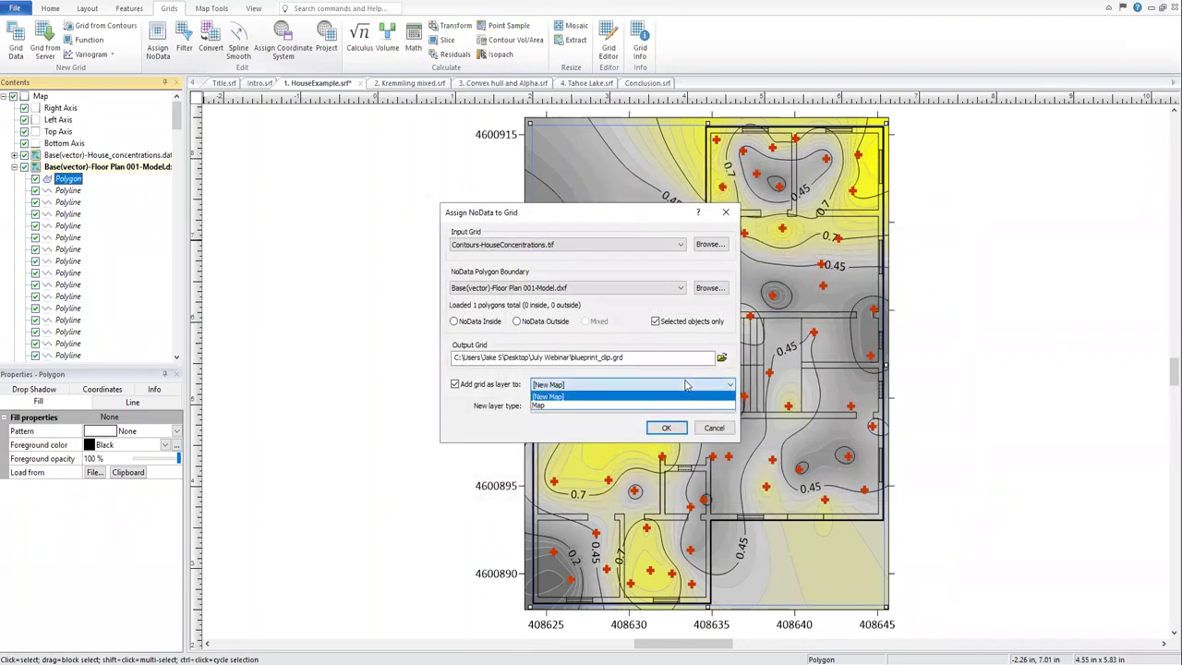
left_click(571, 406)
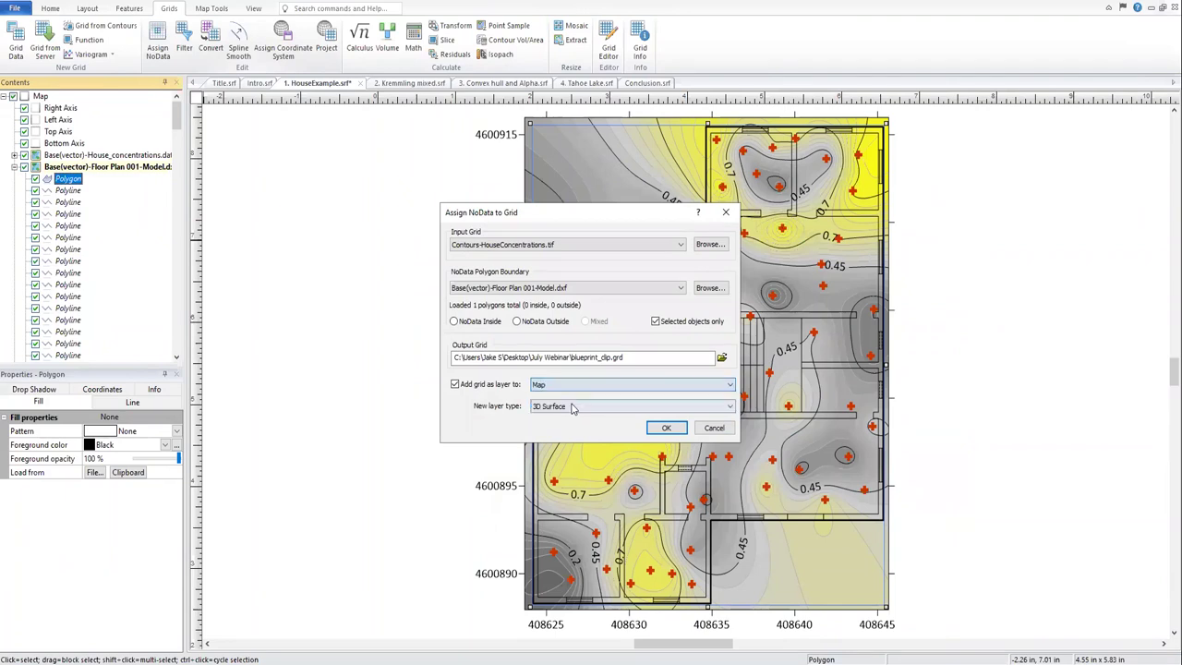
left_click(621, 407)
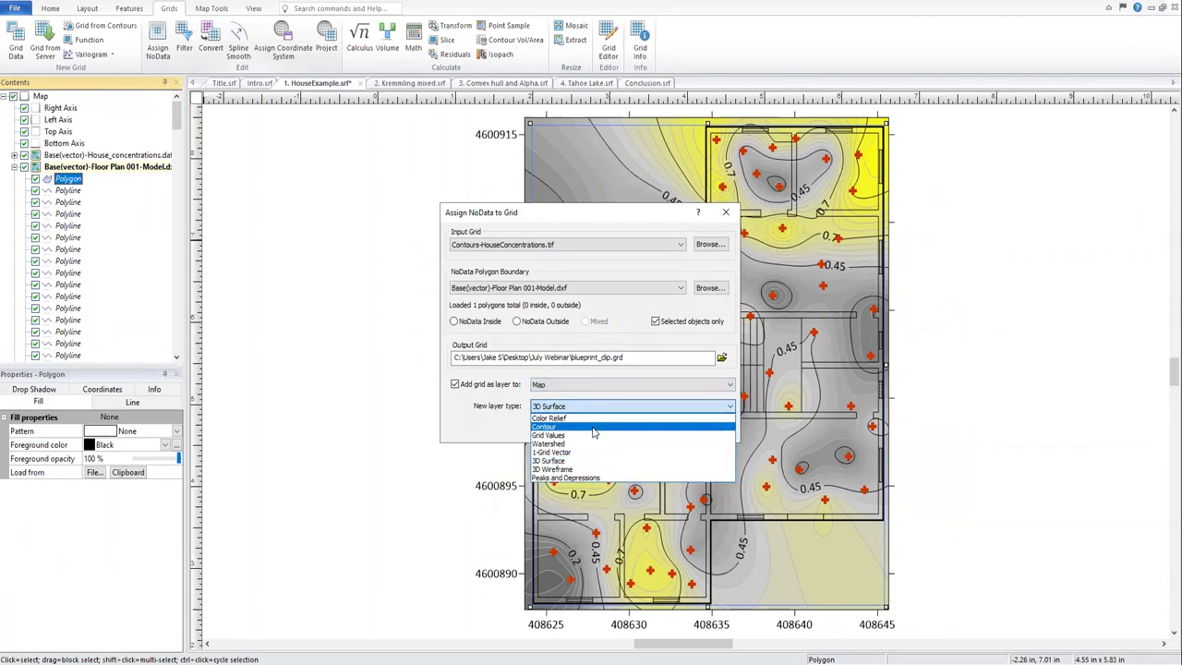
left_click(599, 427)
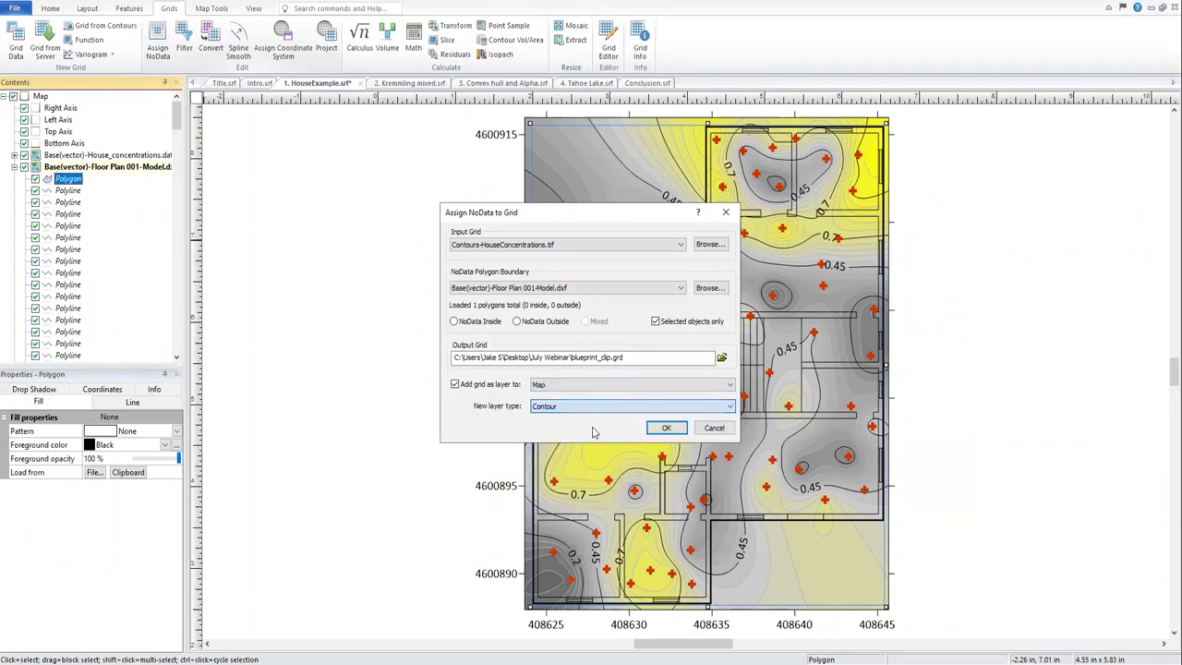
Set the NoData method to NoData Outside and generate the clipped grid.
left_click(660, 429)
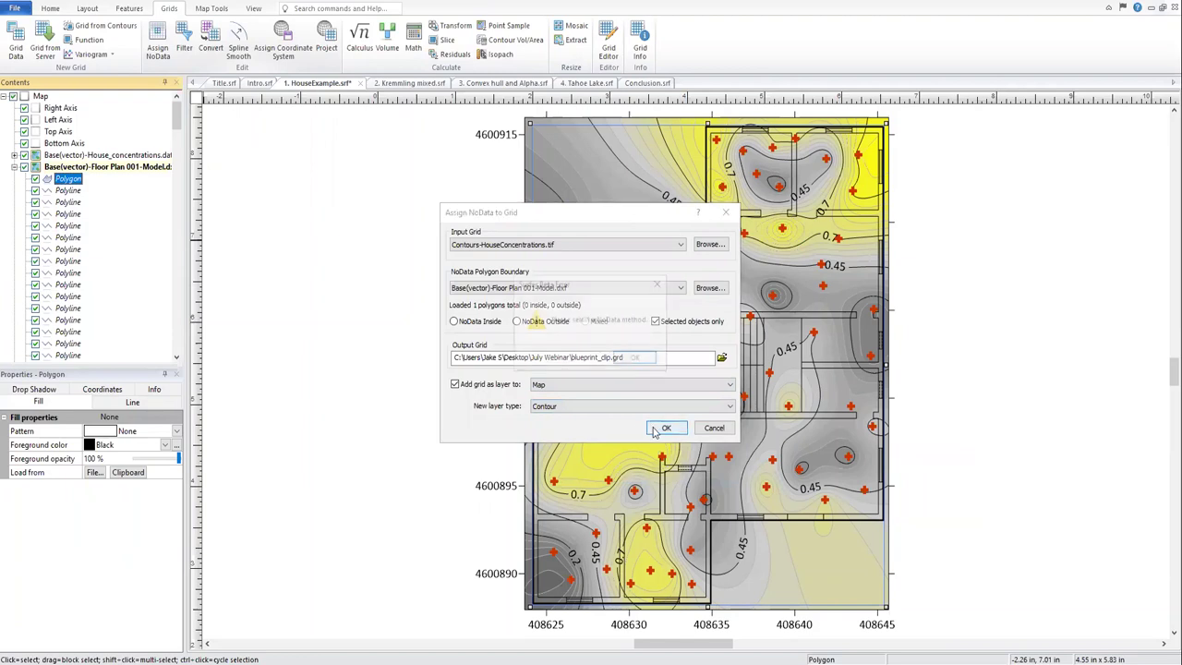
left_click(636, 363)
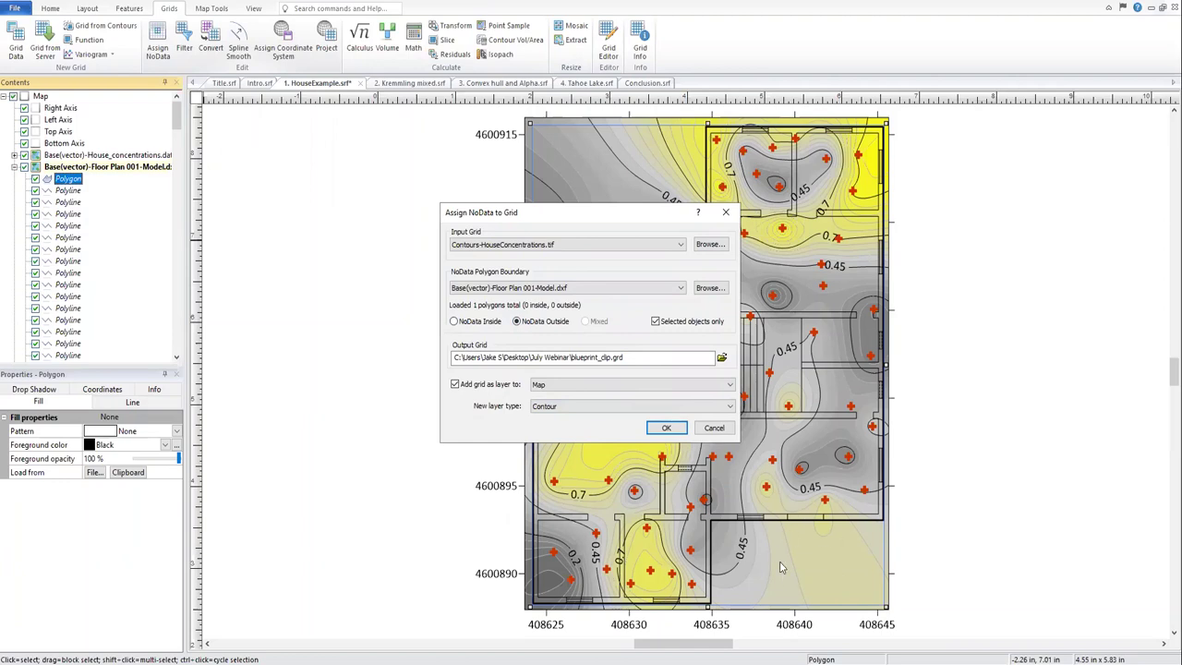
left_click(664, 430)
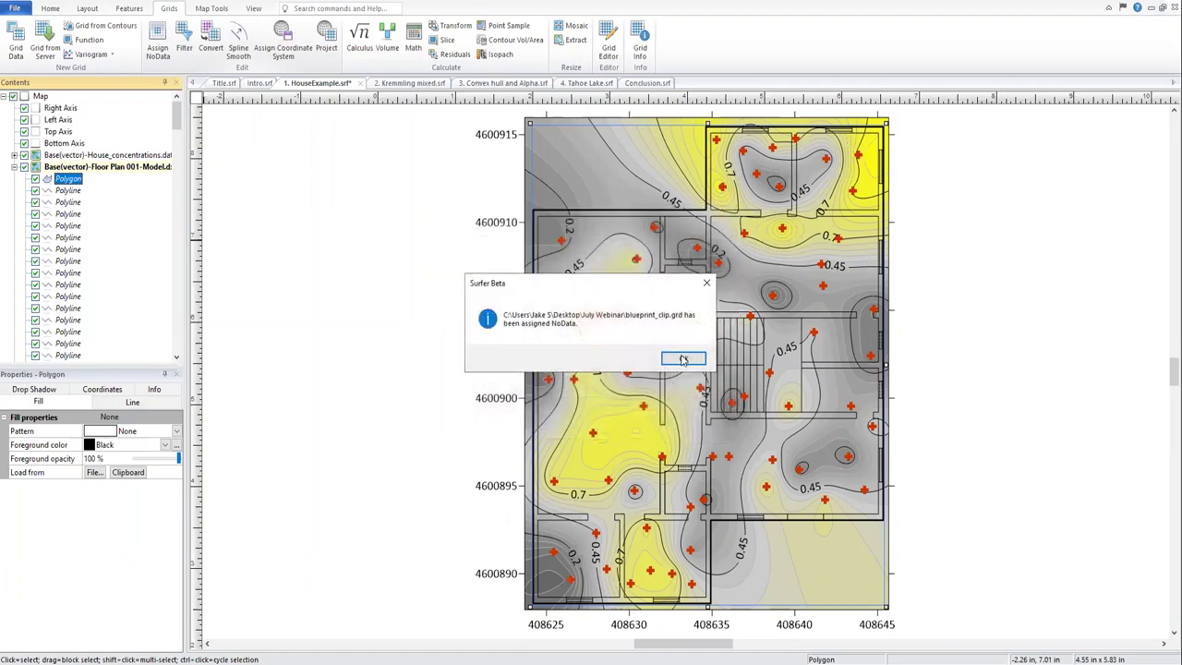
left_click(683, 361)
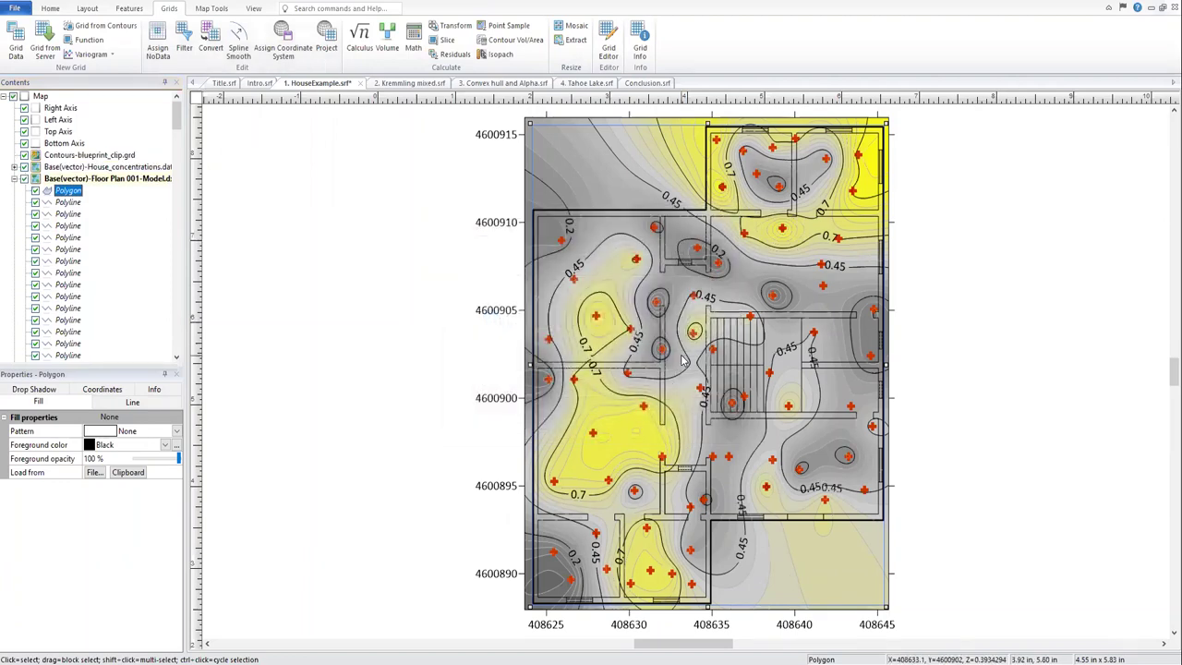
Collapse the floor plan layer and temporarily hide the original HouseConcentrations contours to inspect the clipped contours.
left_click(14, 179)
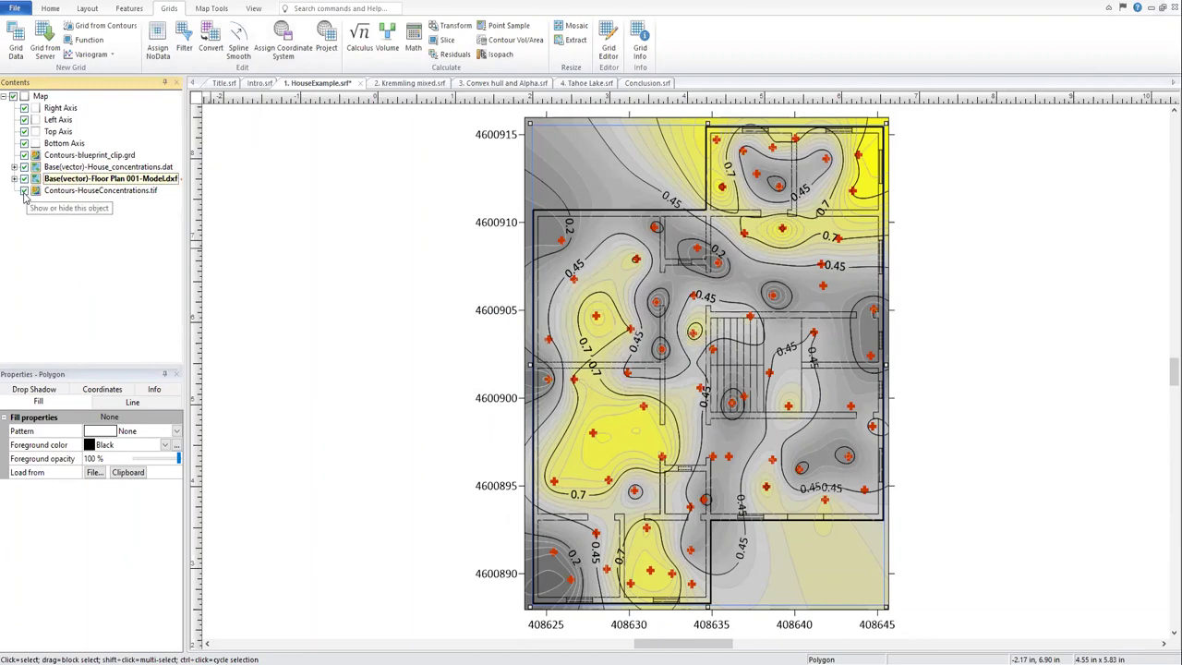
left_click(24, 191)
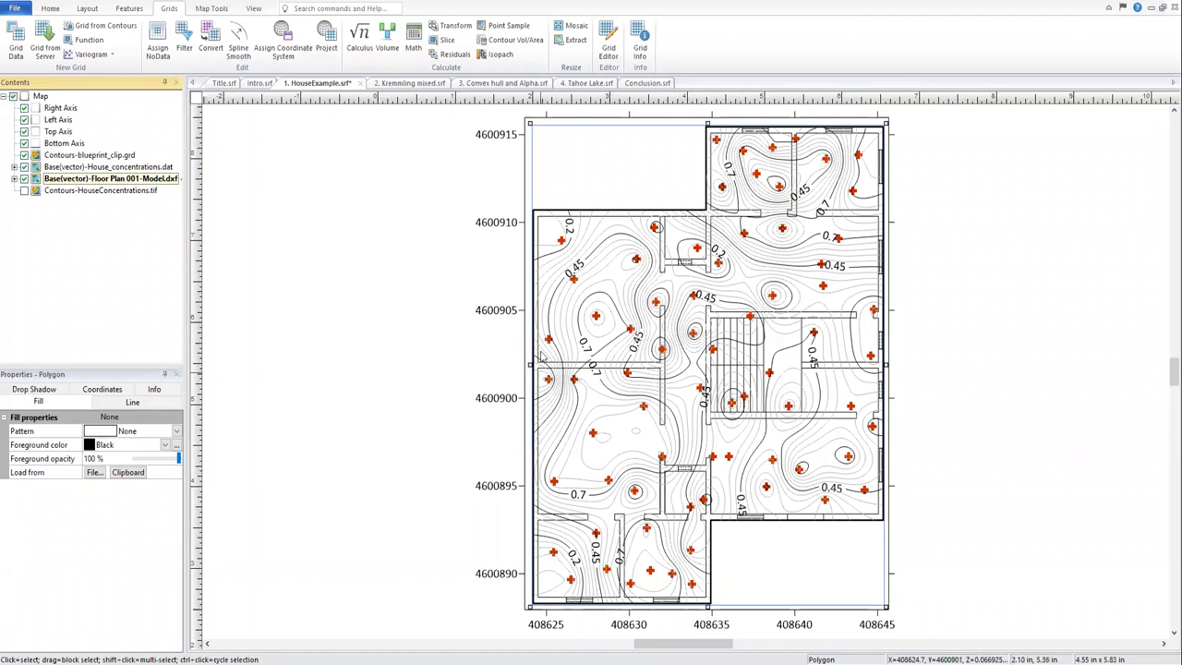
left_click(24, 190)
Copy the properties of the original HouseConcentrations contour layer and paste them onto the blueprint_clip contour layer.
right_click(92, 192)
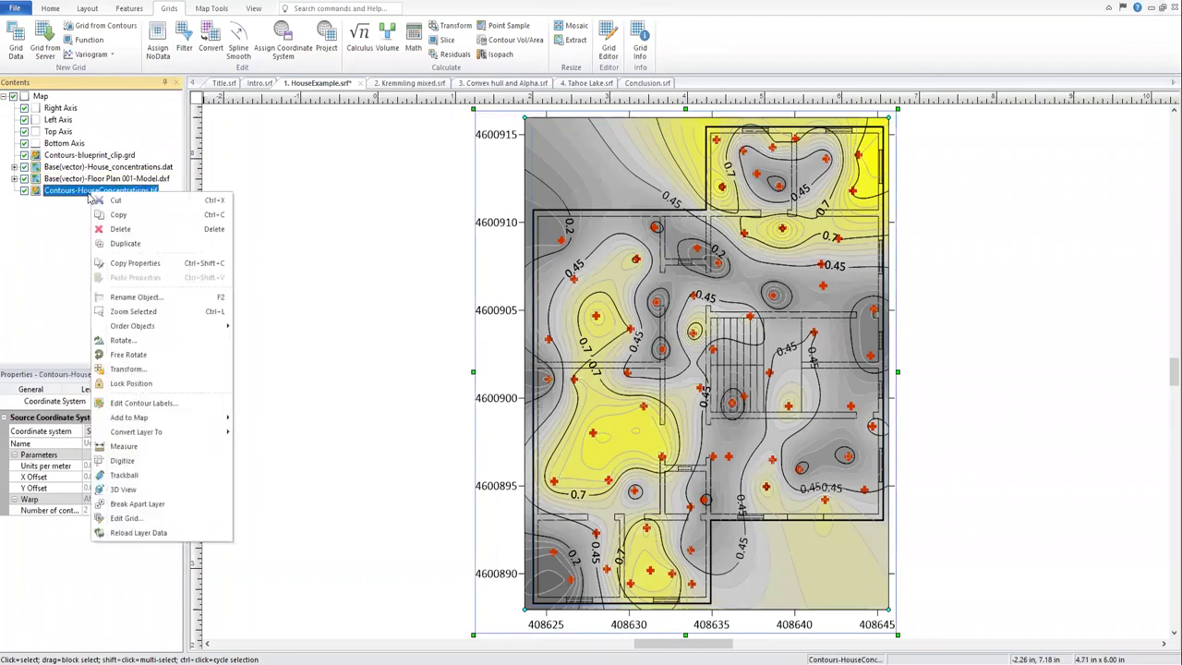
left_click(135, 264)
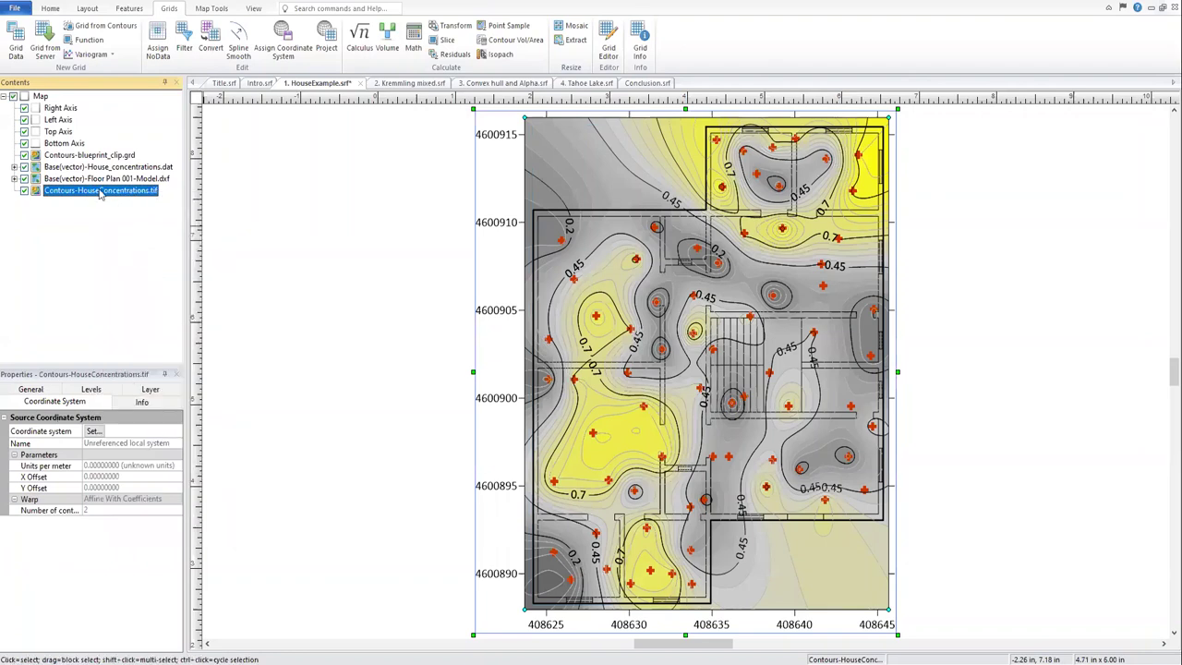
left_click(59, 157)
right_click(58, 157)
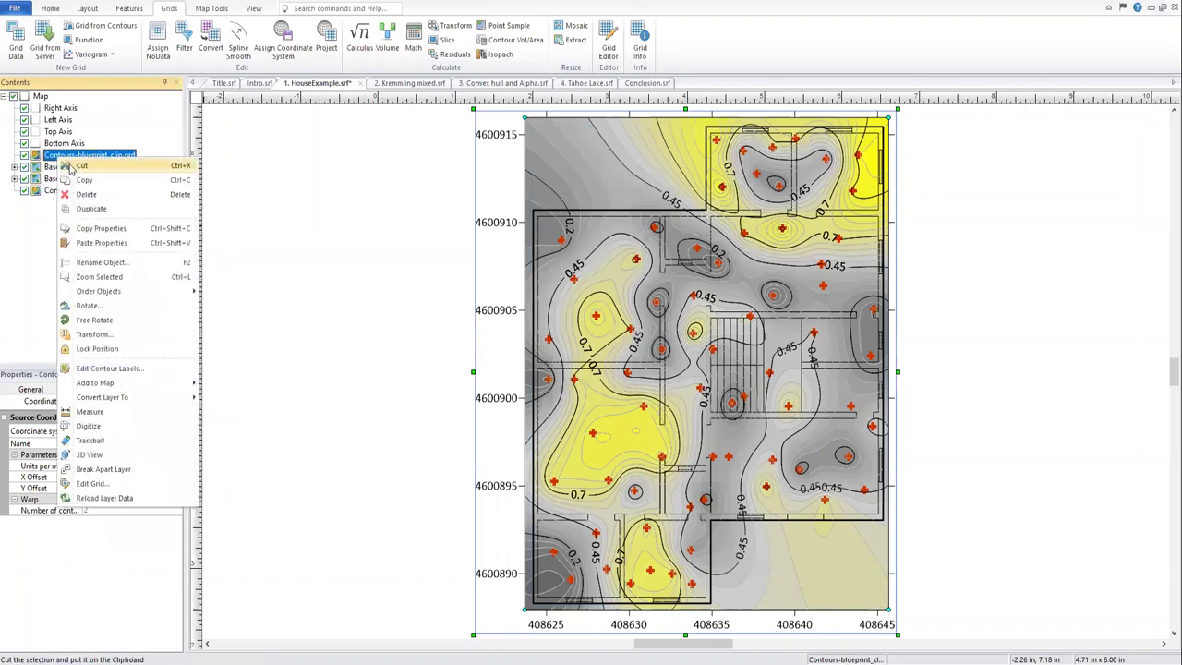
left_click(102, 243)
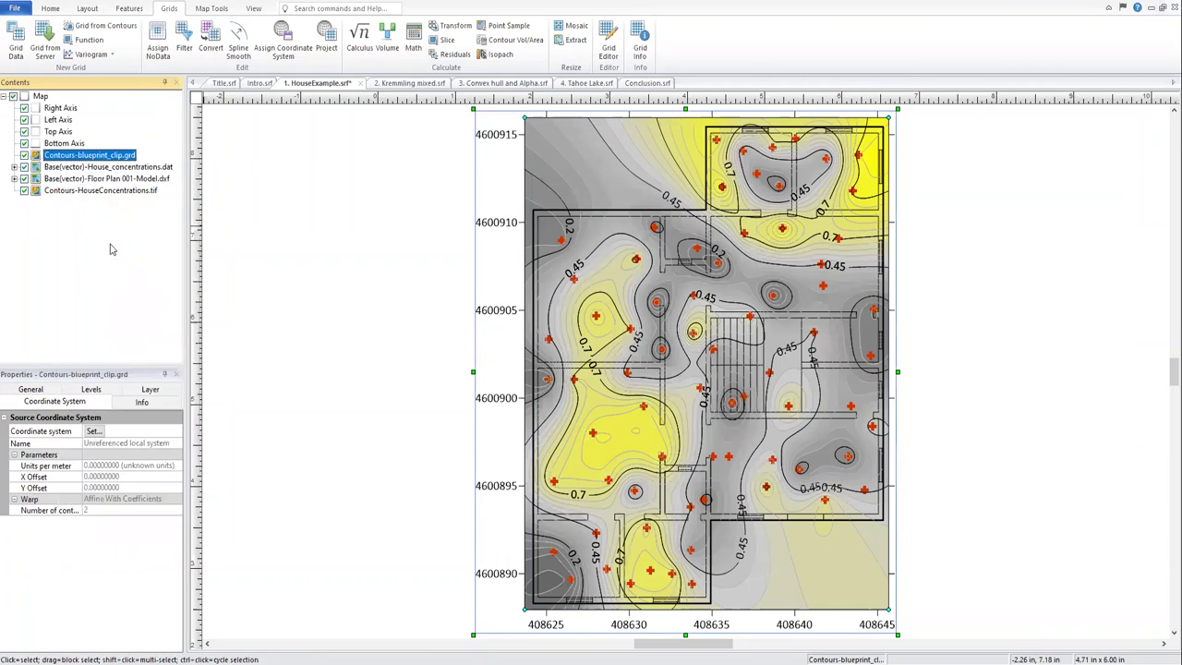
Hide the original HouseConcentrations contours and reorder the clipped contour layer beneath the sample point and floor plan base layers.
left_click(24, 191)
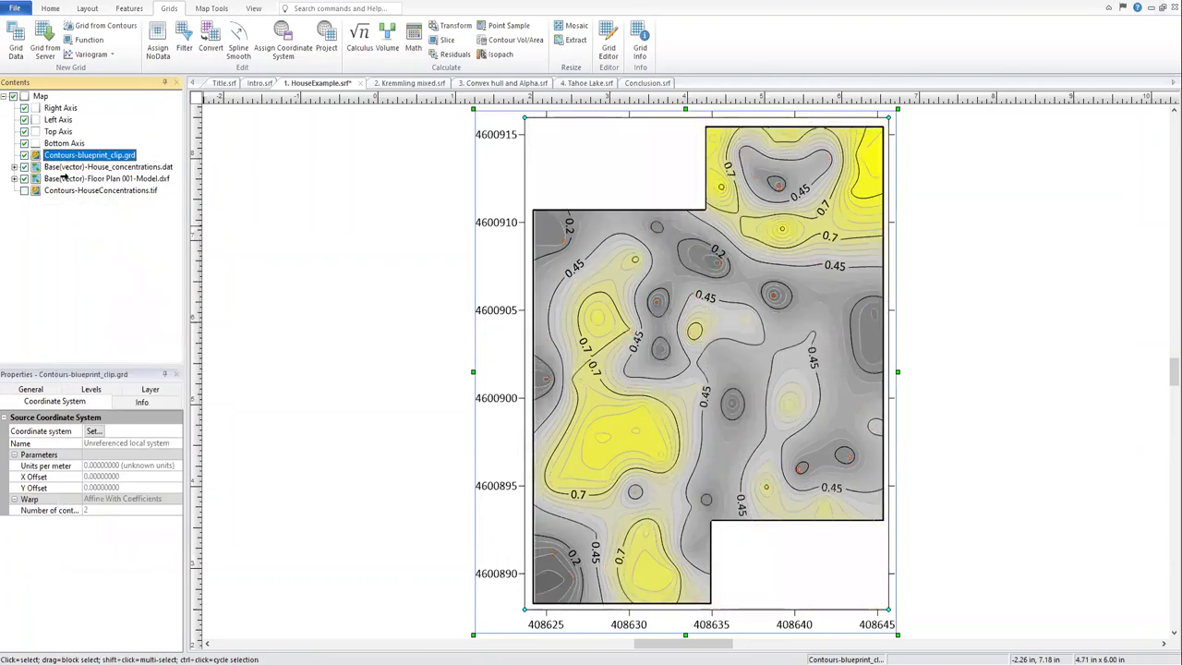
left_click_drag(64, 182, 68, 186)
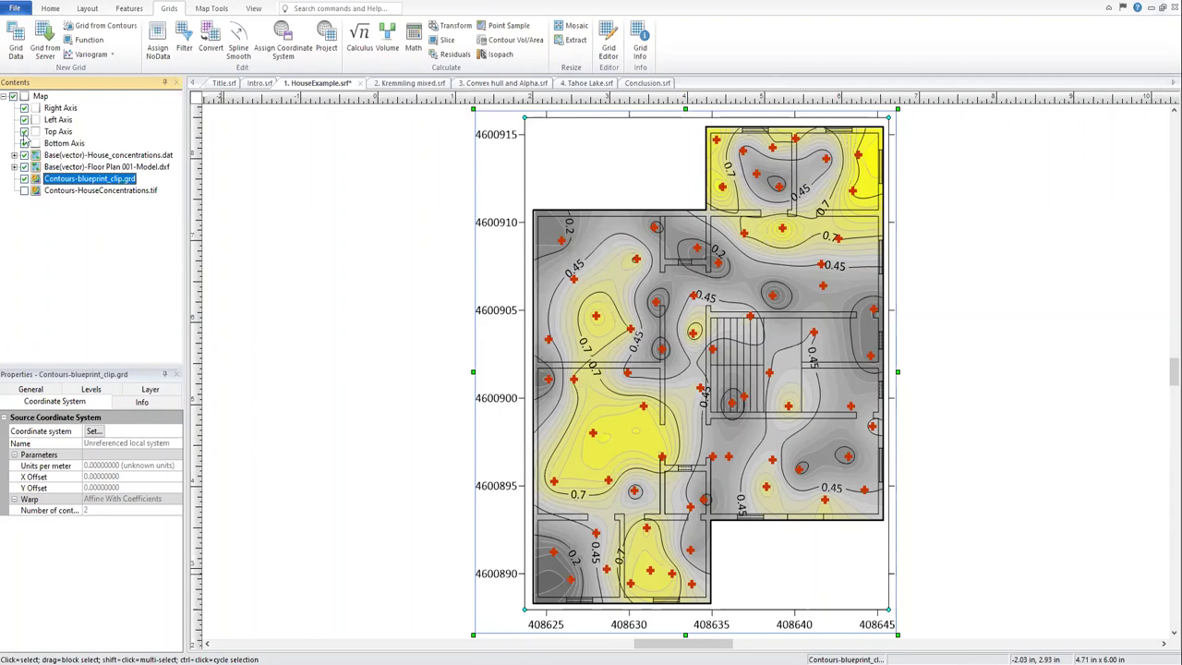
Add a color scale for the clipped contour layer and rotate it by -90 degrees.
left_click(92, 390)
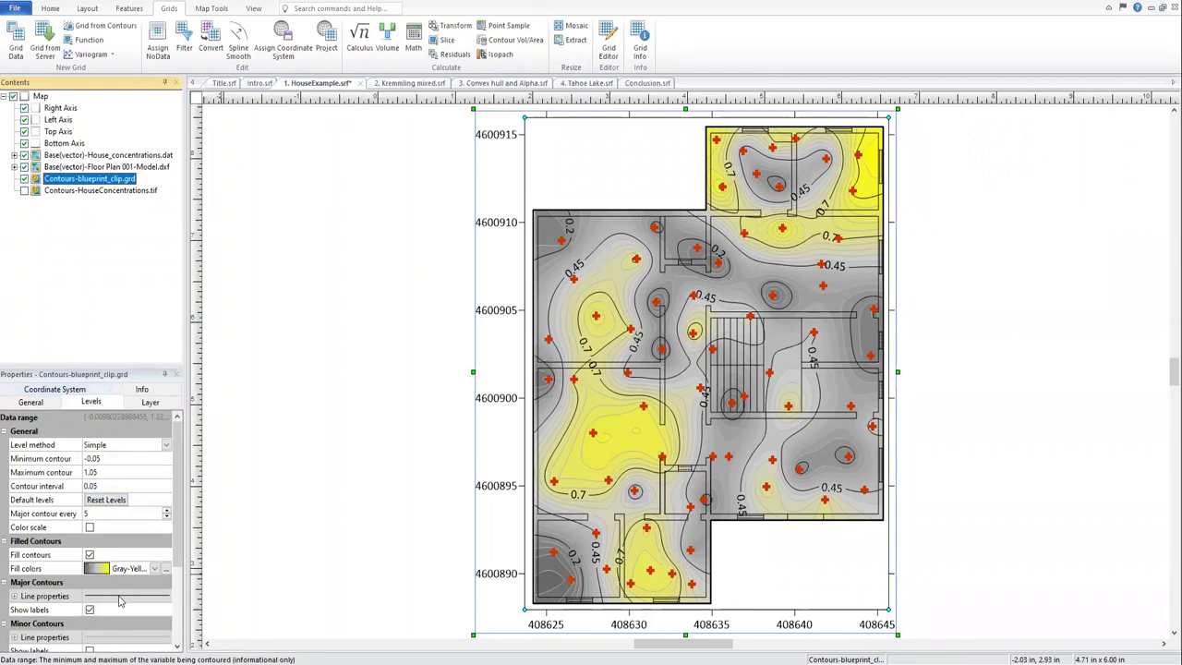
left_click(90, 527)
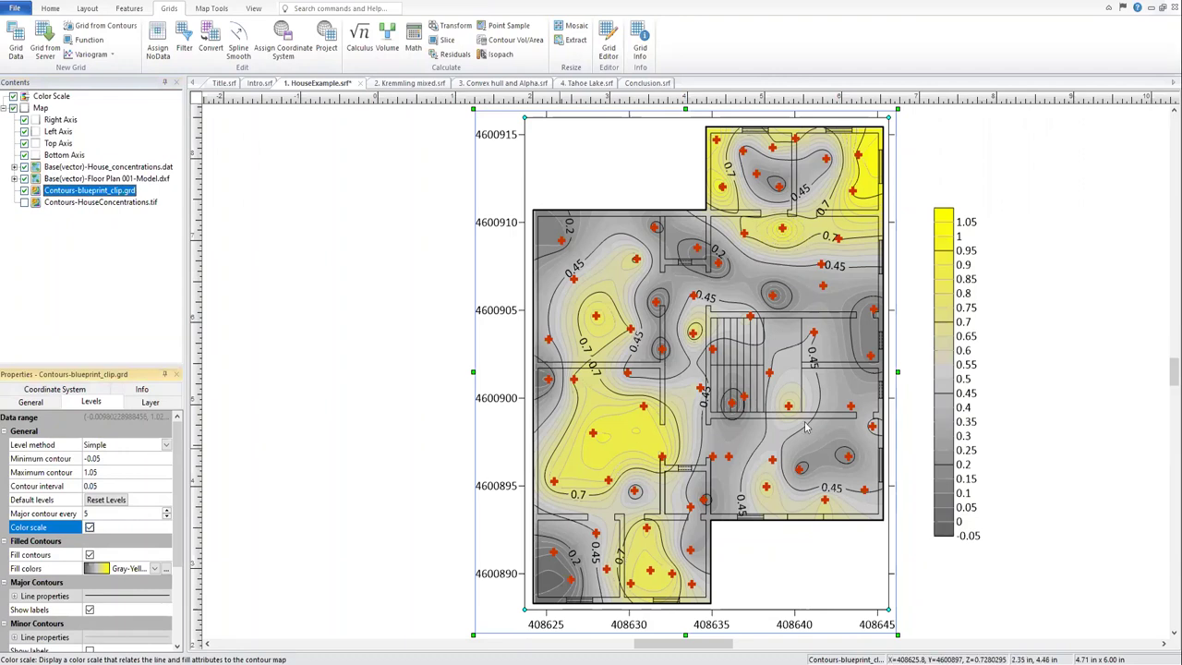
left_click(948, 384)
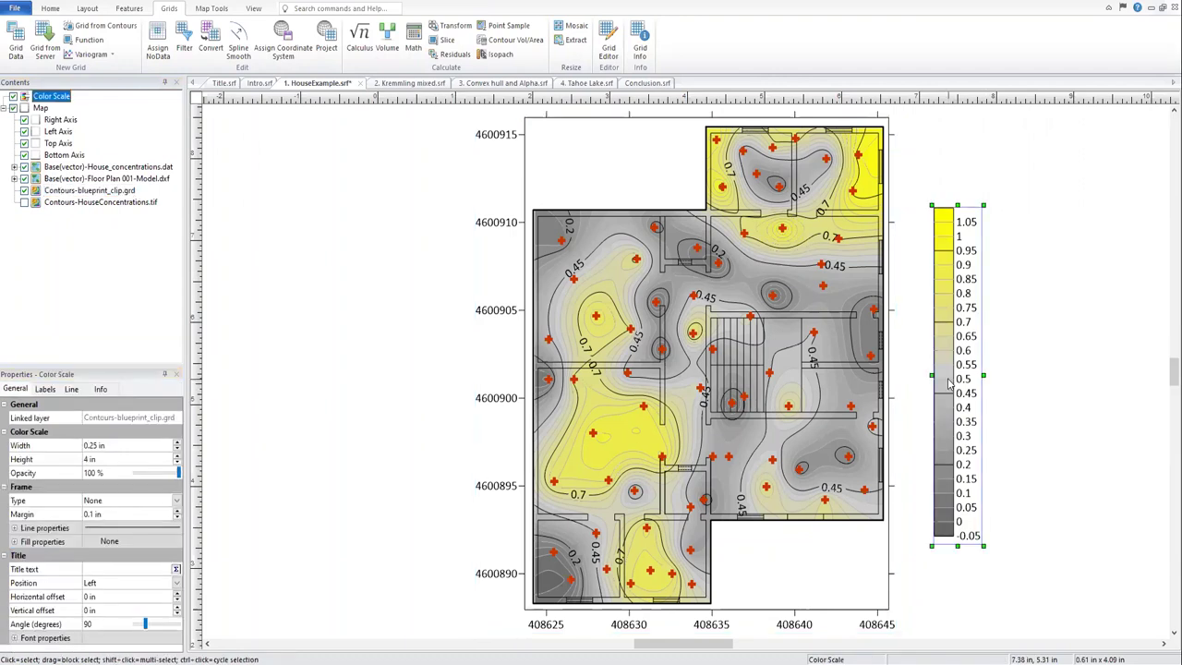
right_click(949, 384)
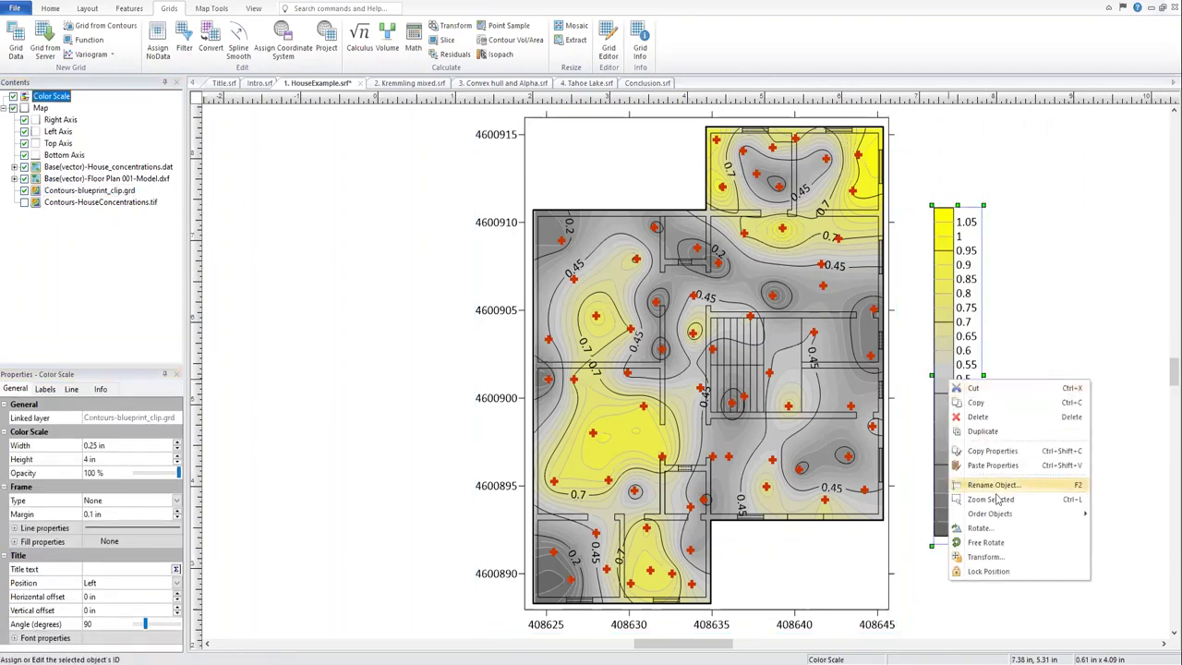
left_click(1007, 534)
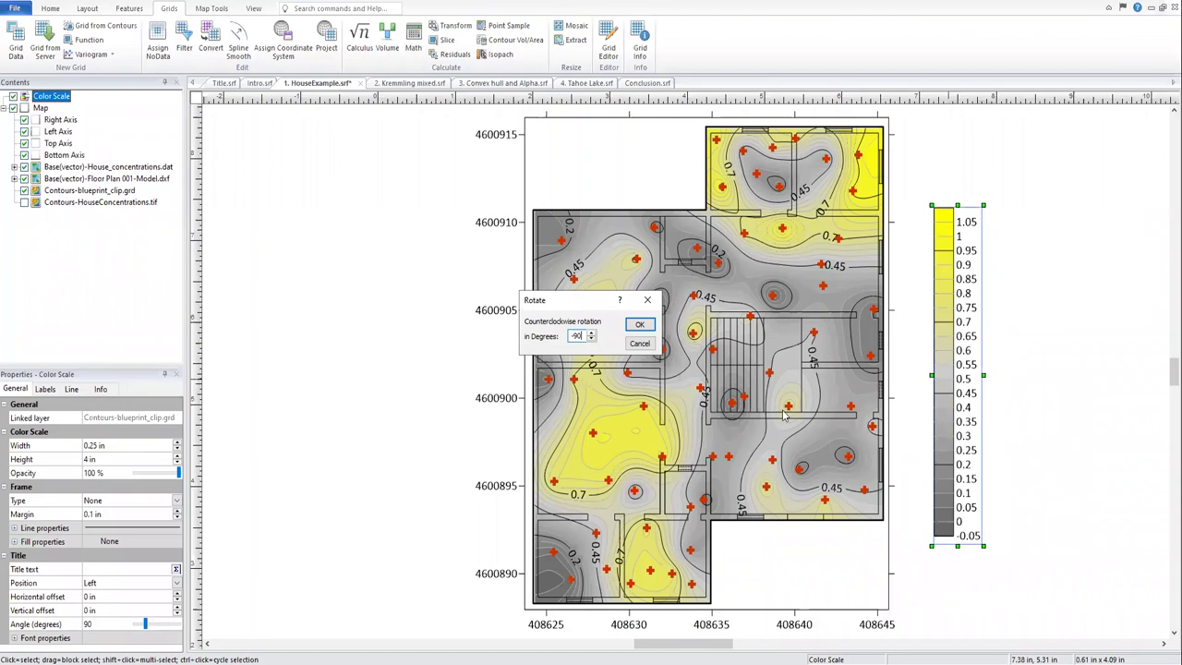
left_click(632, 327)
Place the color scale in the blank northwest corner of the map and shrink it to about 2.21 by 0.33 in.
left_click_drag(960, 369, 685, 135)
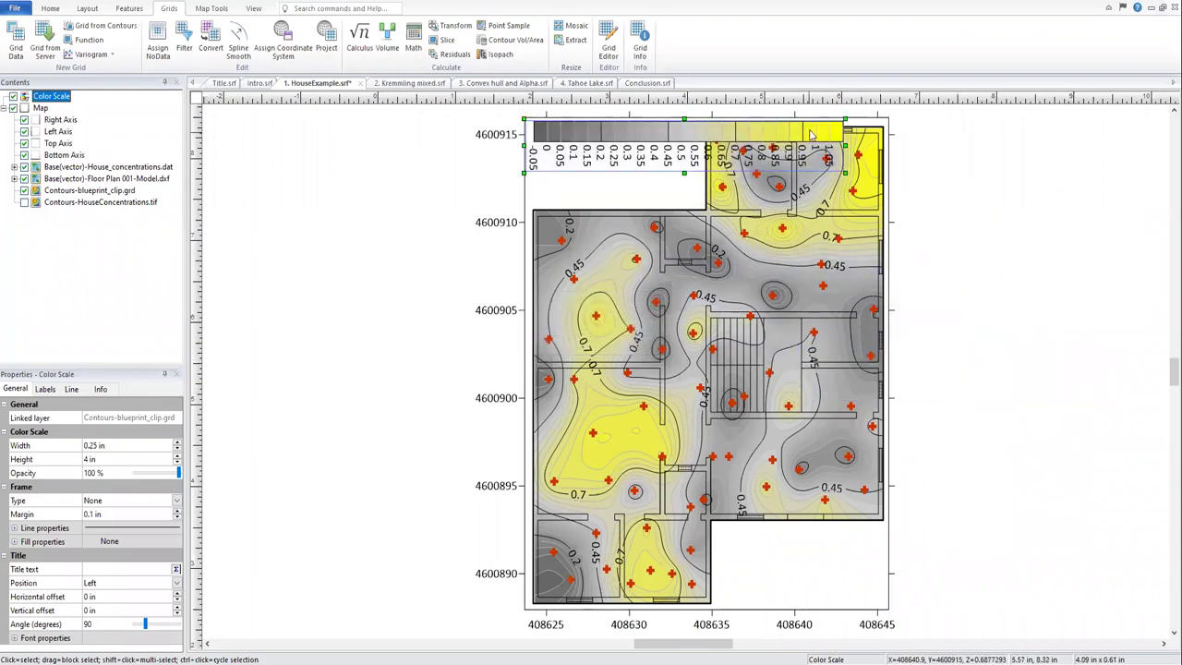
left_click_drag(844, 119, 741, 141)
left_click_drag(644, 137, 638, 138)
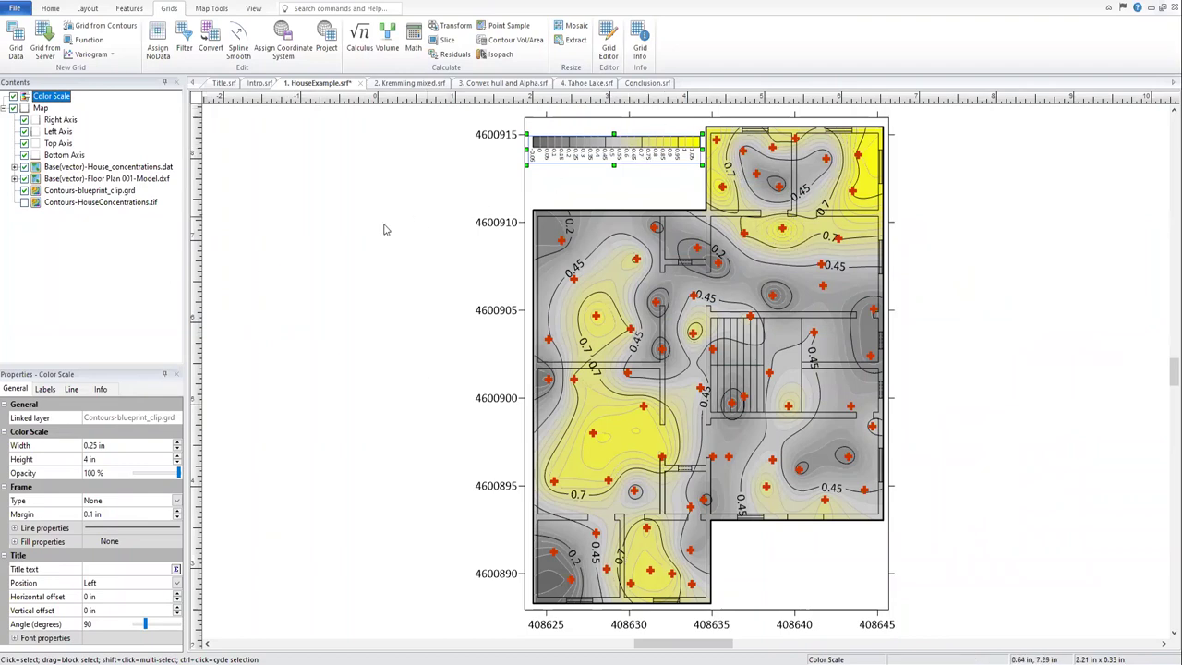
Give the color scale the title "Concentrations (ppm)" and shift the scale slightly downward within the map's blank northwest corner.
left_click(100, 570)
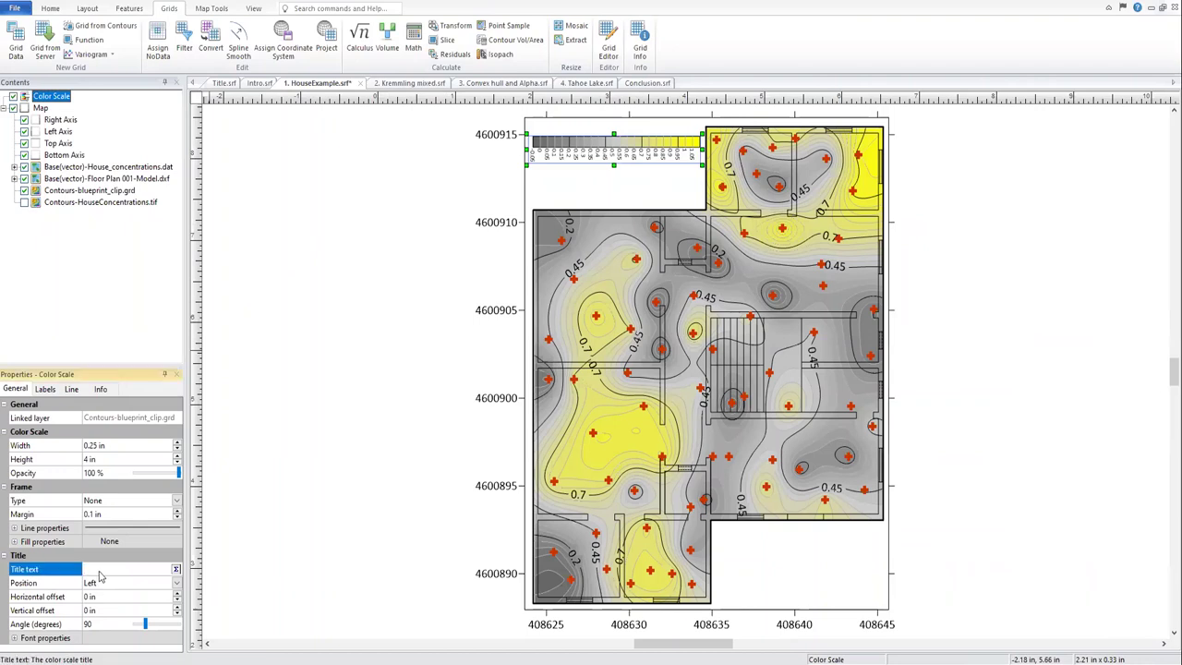
type("Concentrations (ppm")
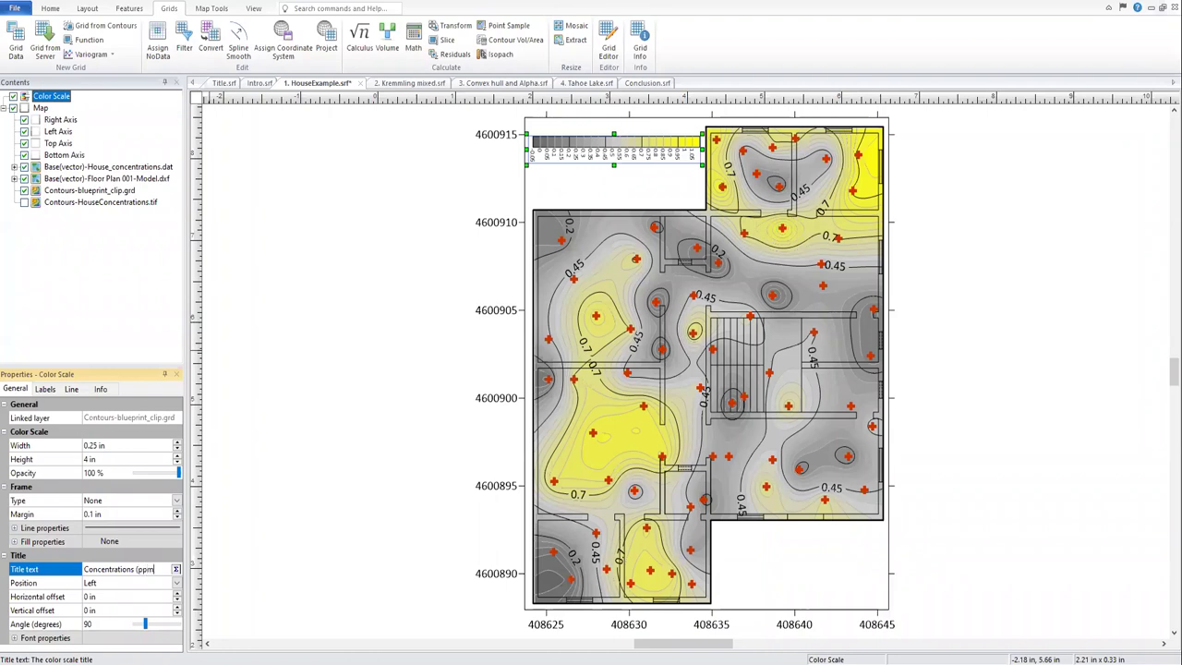
type(")")
key("Return")
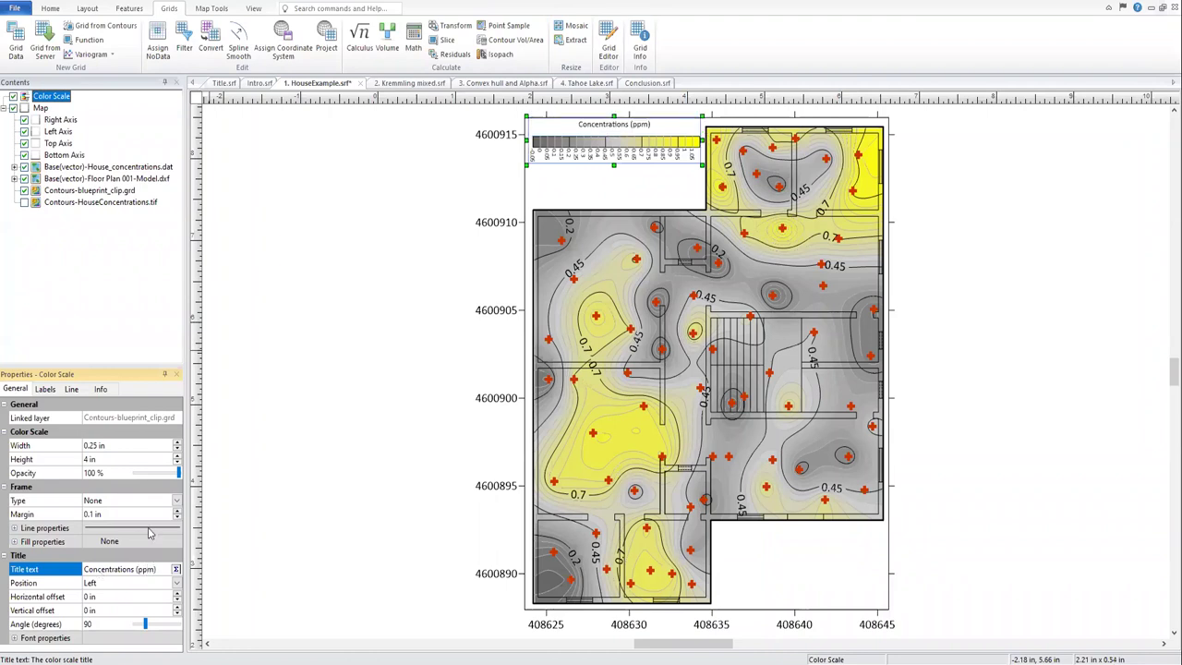
key("Down")
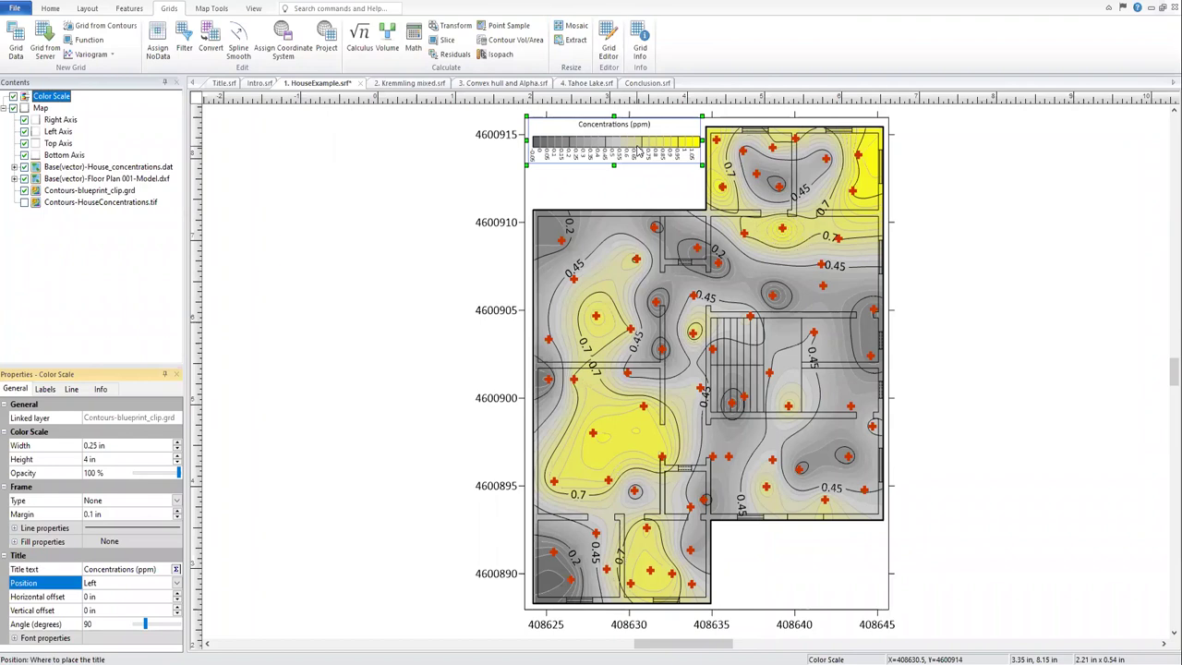
left_click_drag(640, 151, 639, 157)
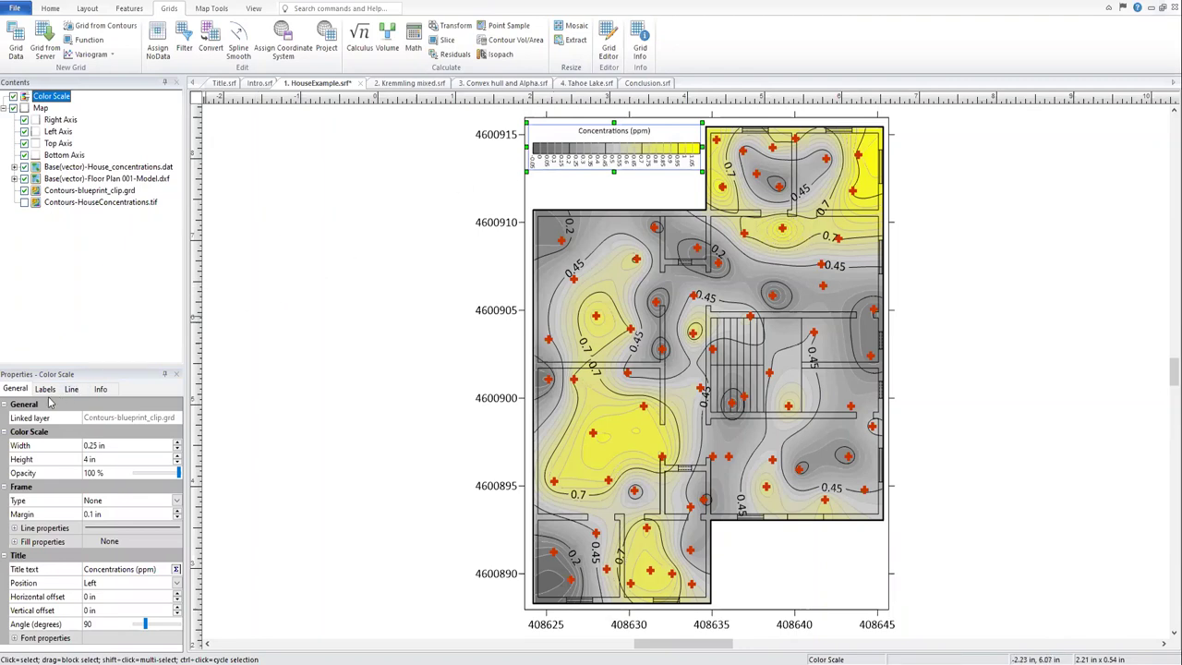
Set the color scale's label frequency to 5 and show its maximum value.
left_click(45, 389)
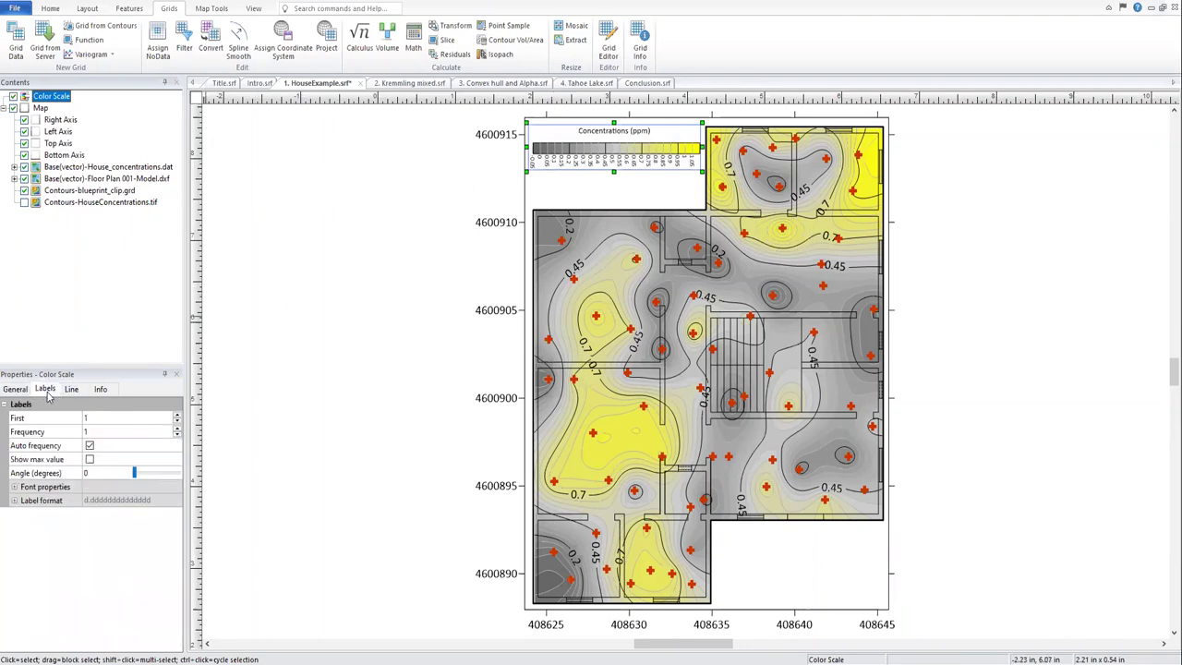
left_click(177, 432)
left_click(177, 432)
left_click(178, 432)
left_click(178, 431)
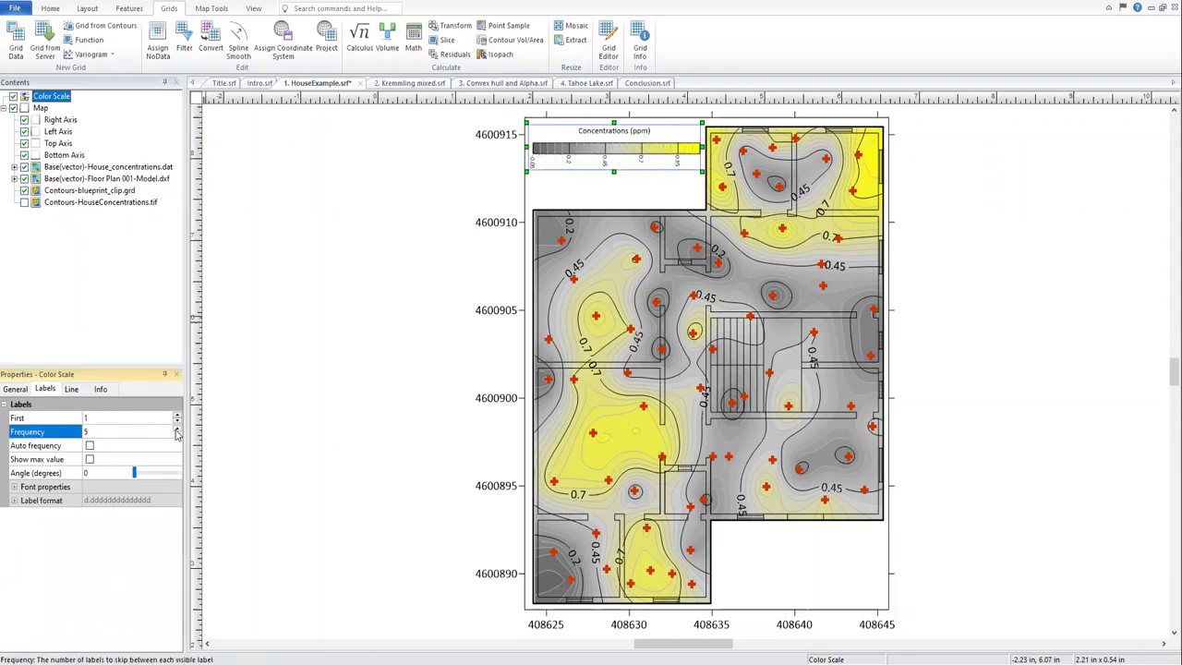
left_click(90, 459)
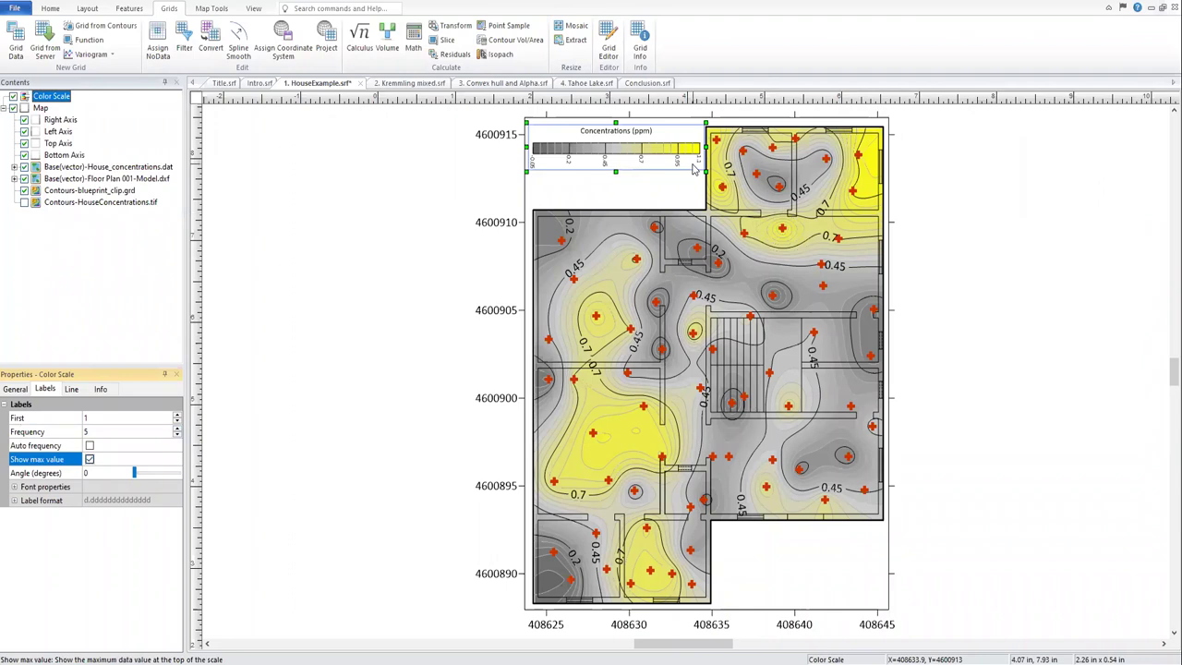
Set the color scale's label angle to 90 degrees.
left_click(103, 476)
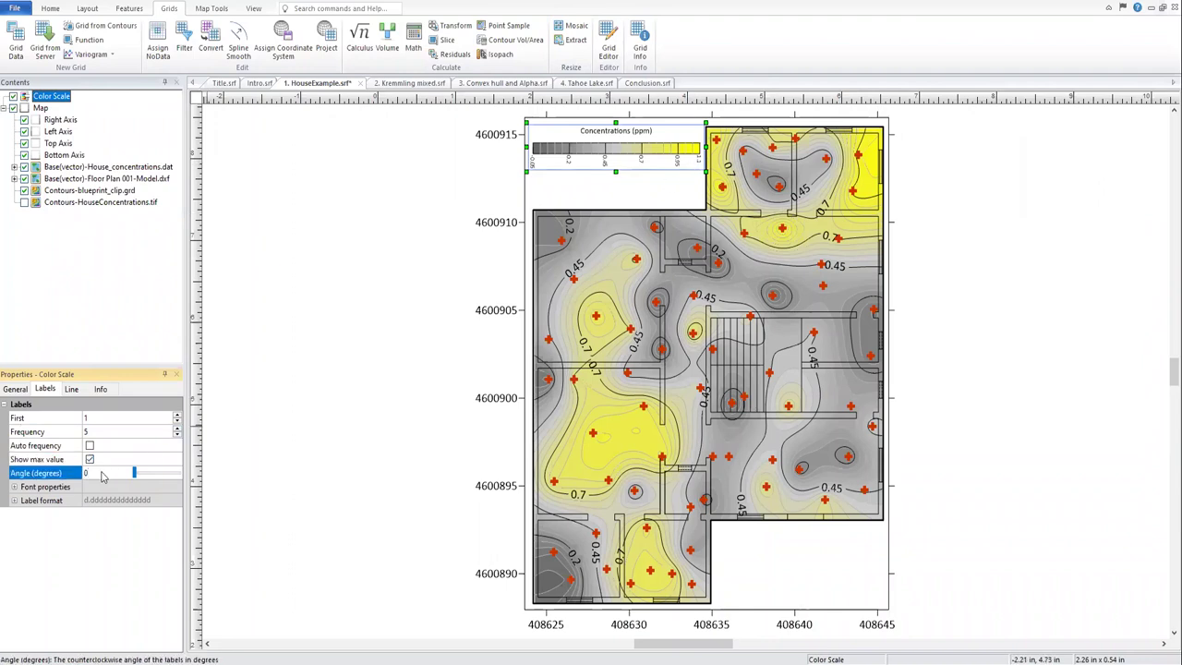
type("90")
key("Return")
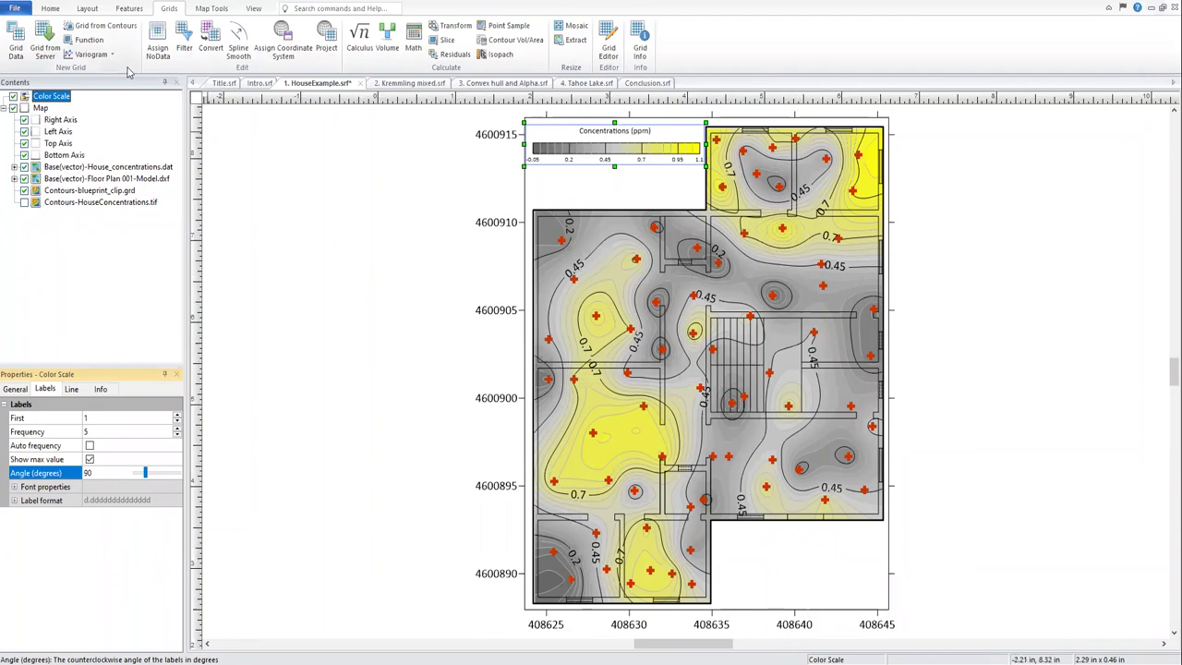
Add a two-line text in the map's blank southeast corner with the street address and "Golden Software Engineering".
left_click(50, 8)
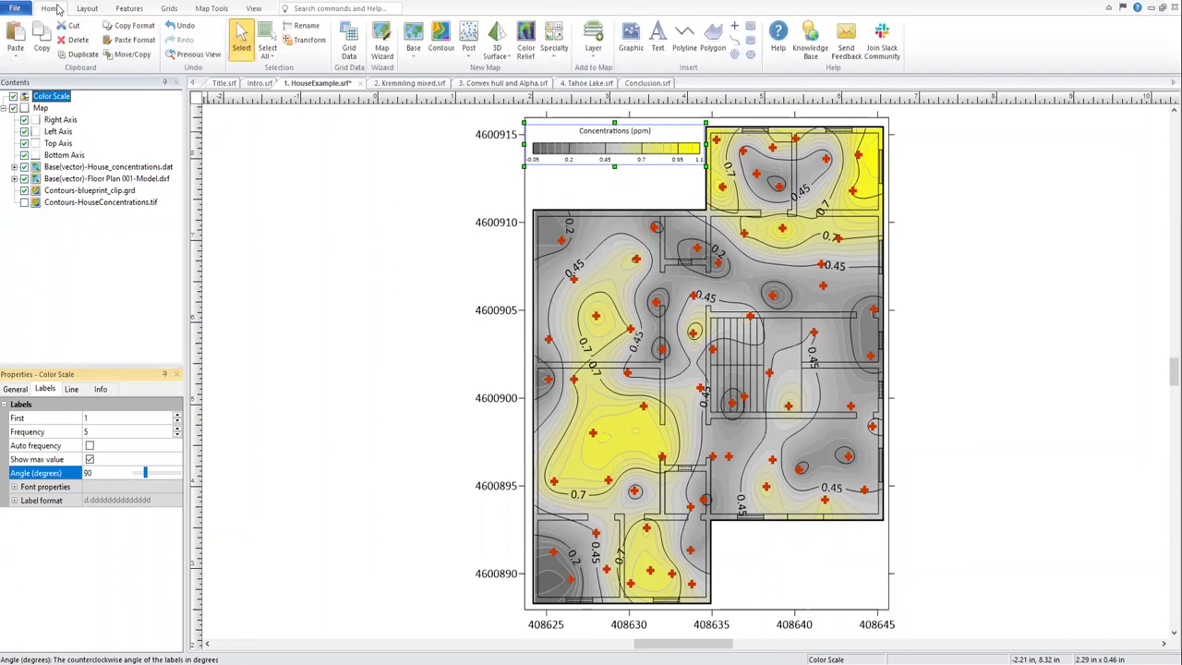
left_click(658, 48)
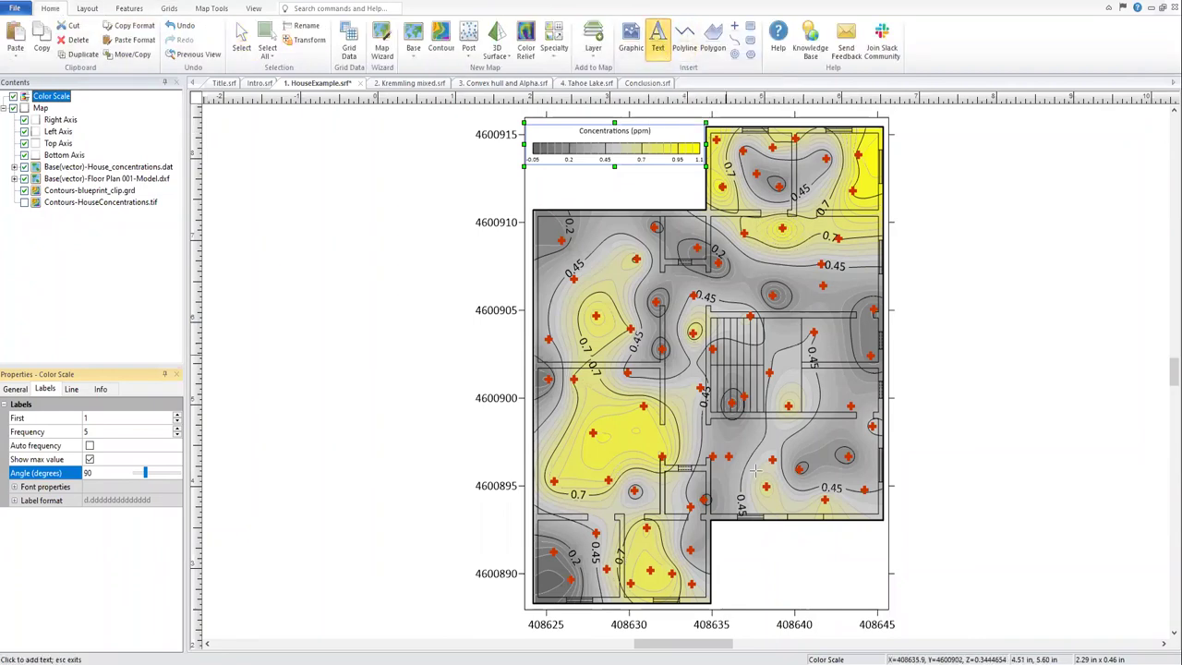
left_click(719, 551)
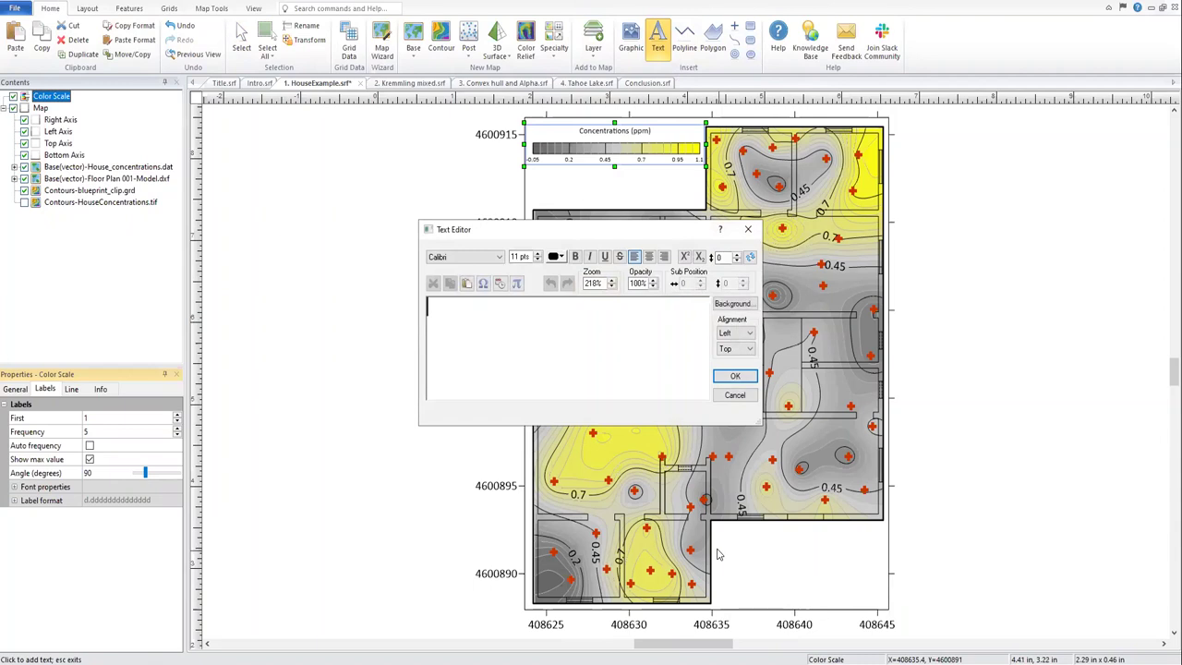
type("123 Main")
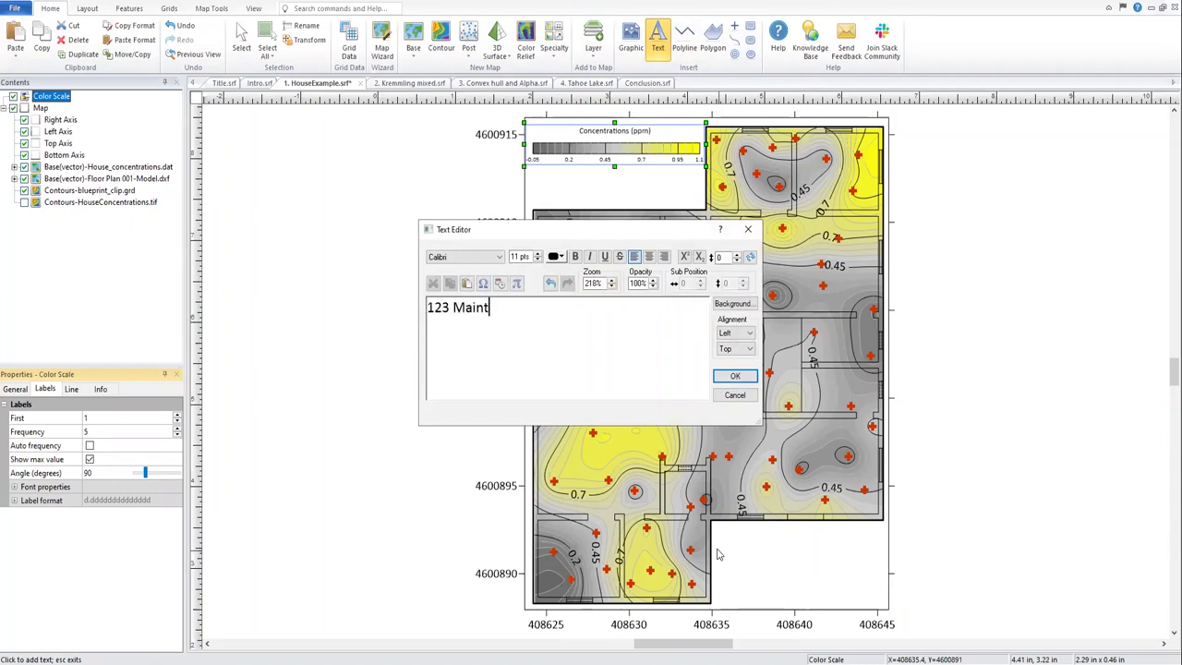
type(" Street")
key("Return")
type("Gol")
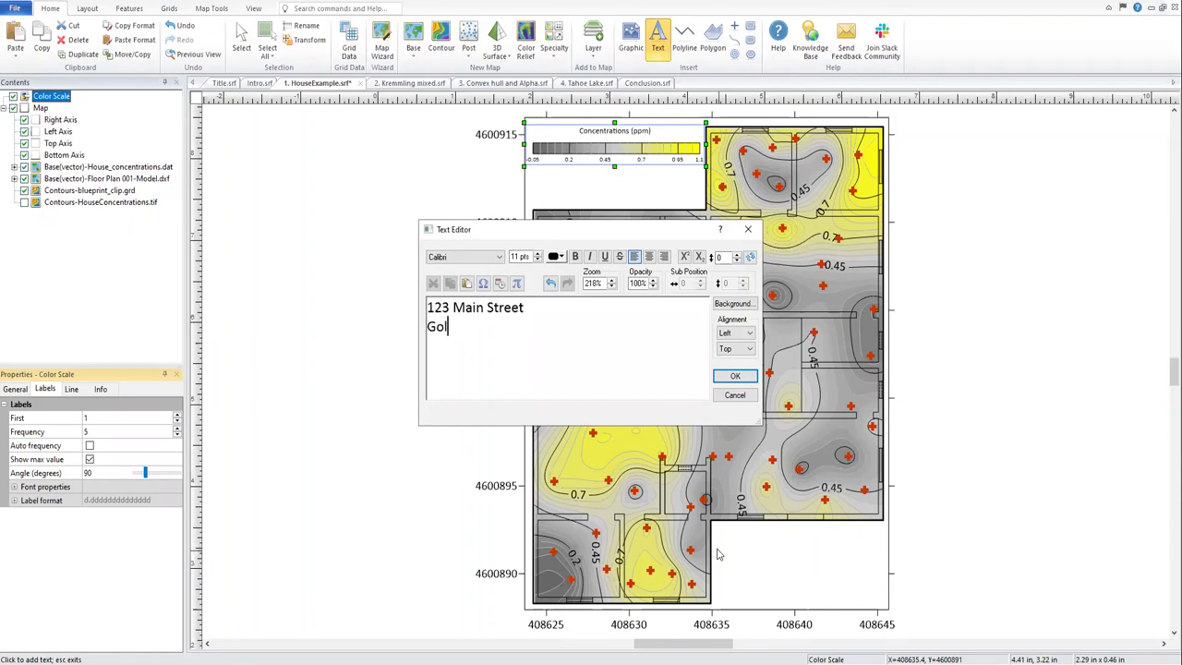
type("den Software Engineering")
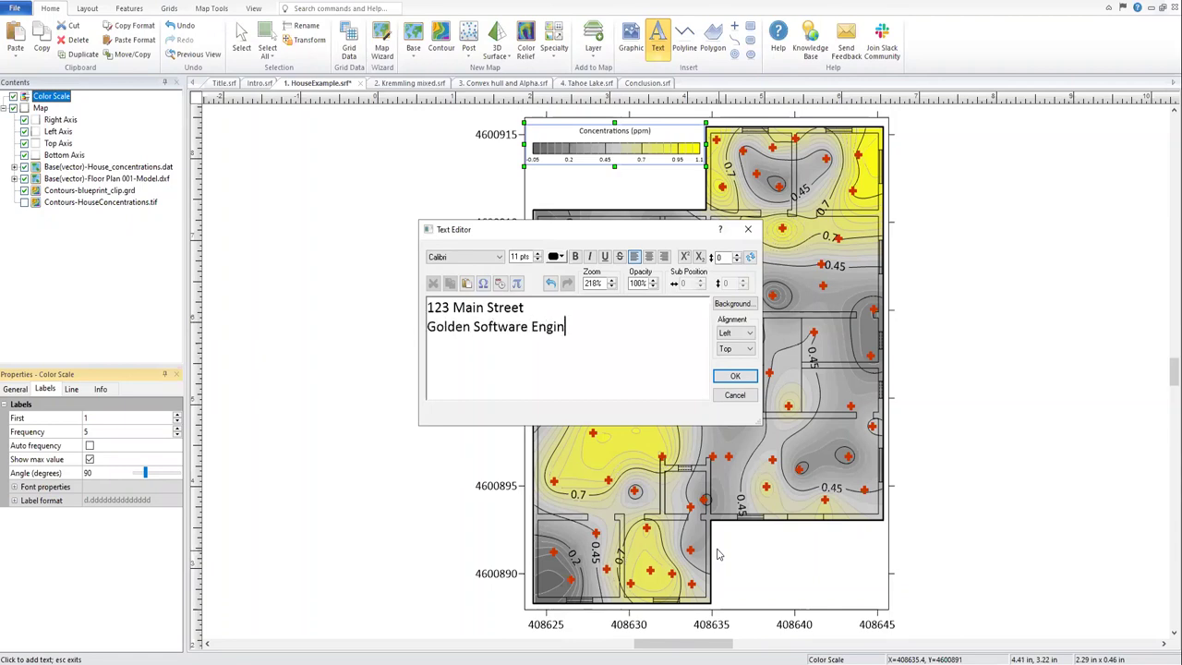
left_click(735, 376)
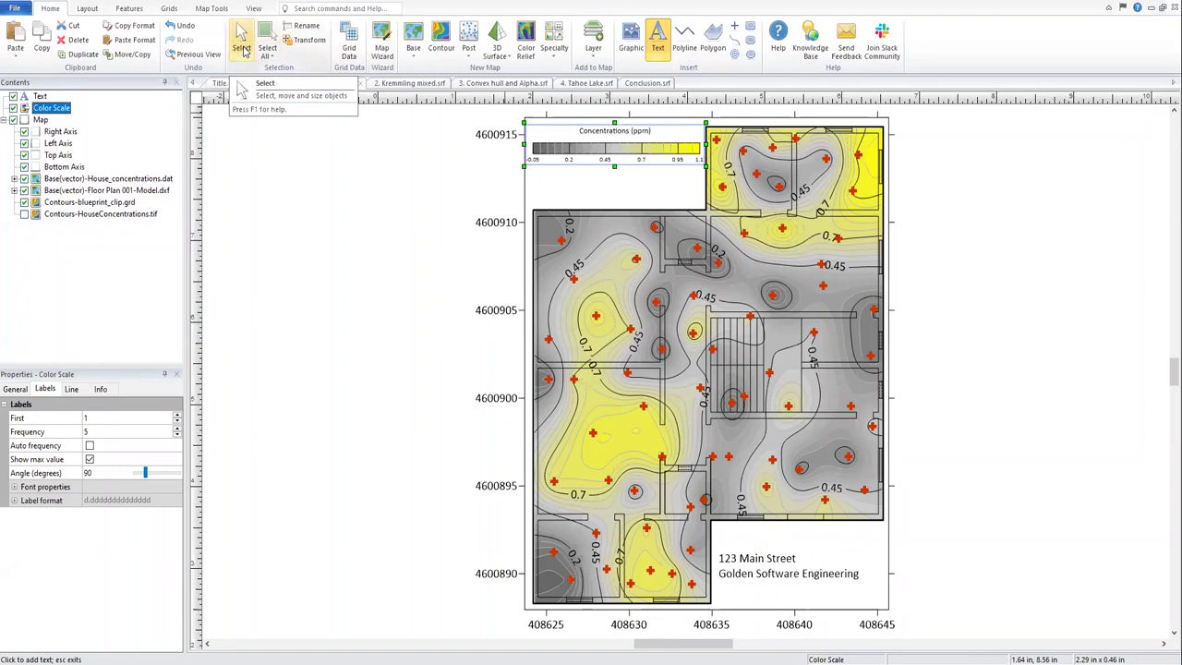
Move the address text down against the lower wing's outer wall in the map's blank southeast corner and deselect it.
left_click(243, 50)
left_click(750, 562)
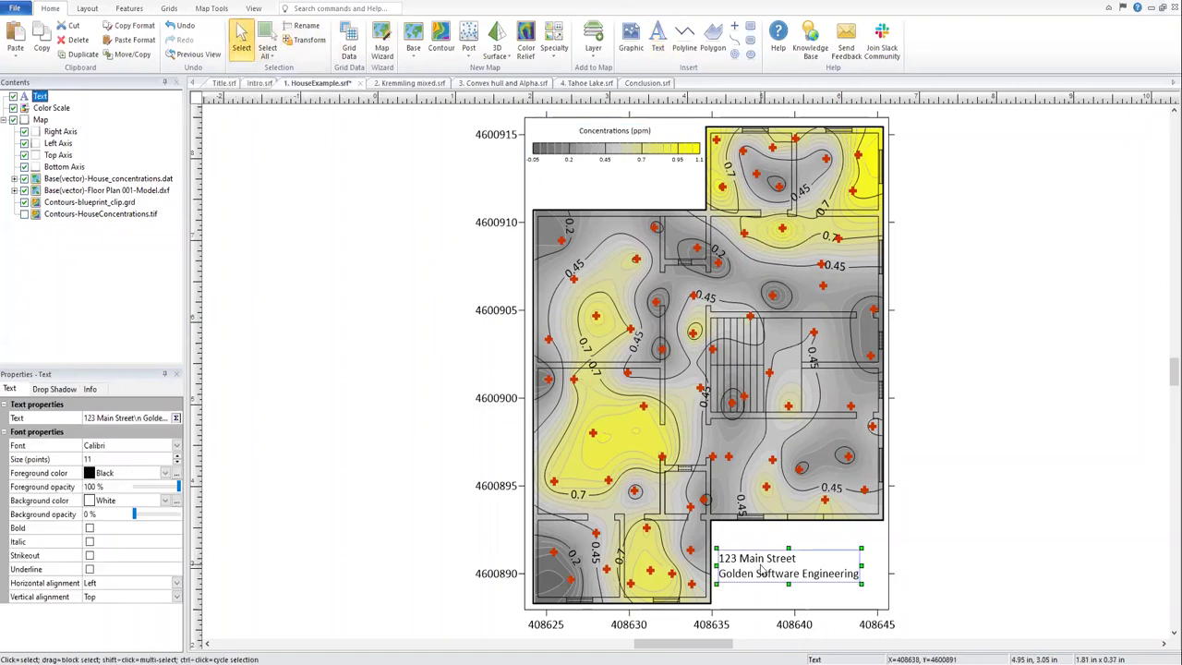
left_click_drag(758, 575, 753, 592)
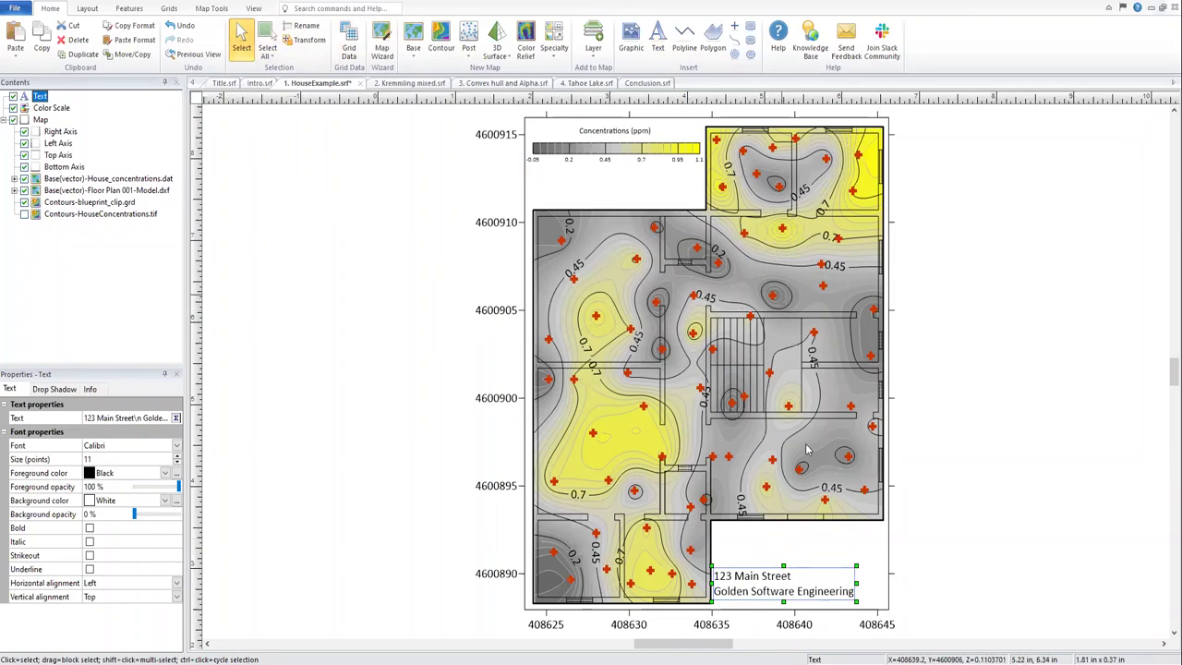
left_click(441, 427)
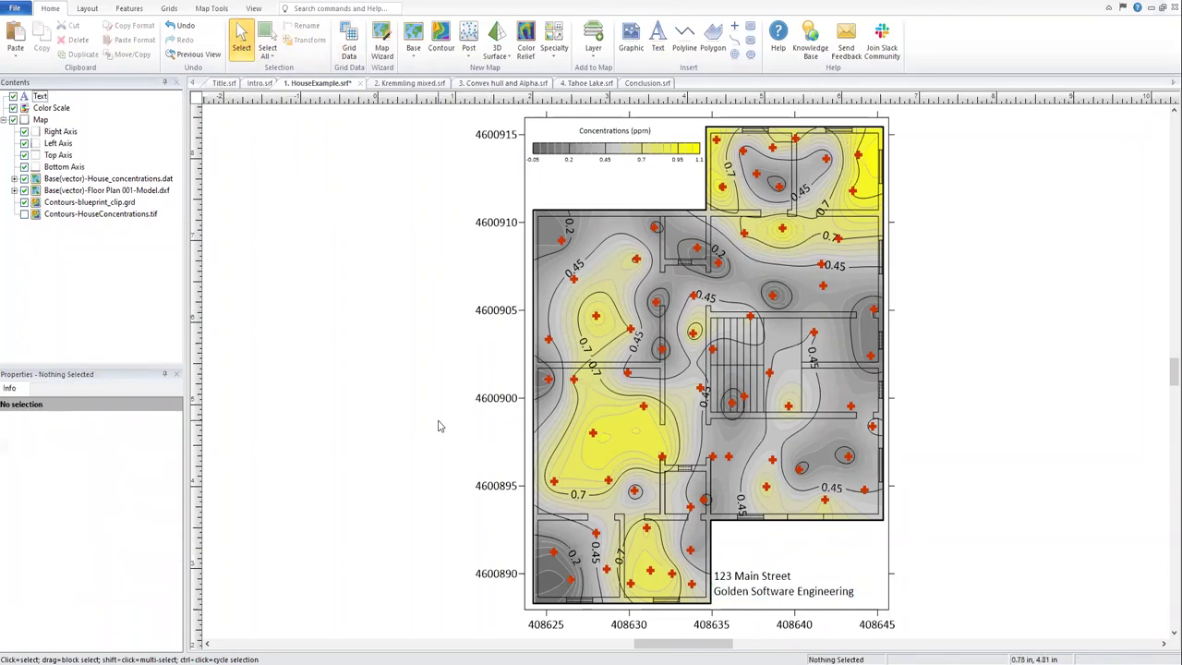
Insert the graphic file "Golden Software - swirl - Black.jpg" as the company logo.
left_click(633, 53)
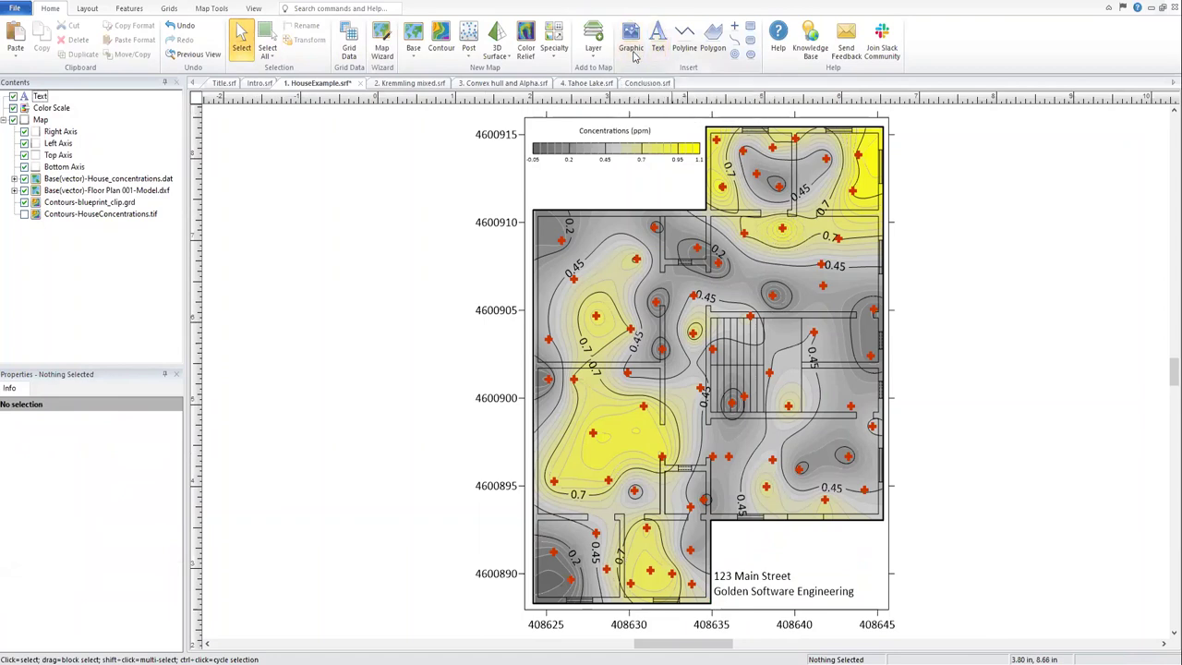
left_click(659, 277)
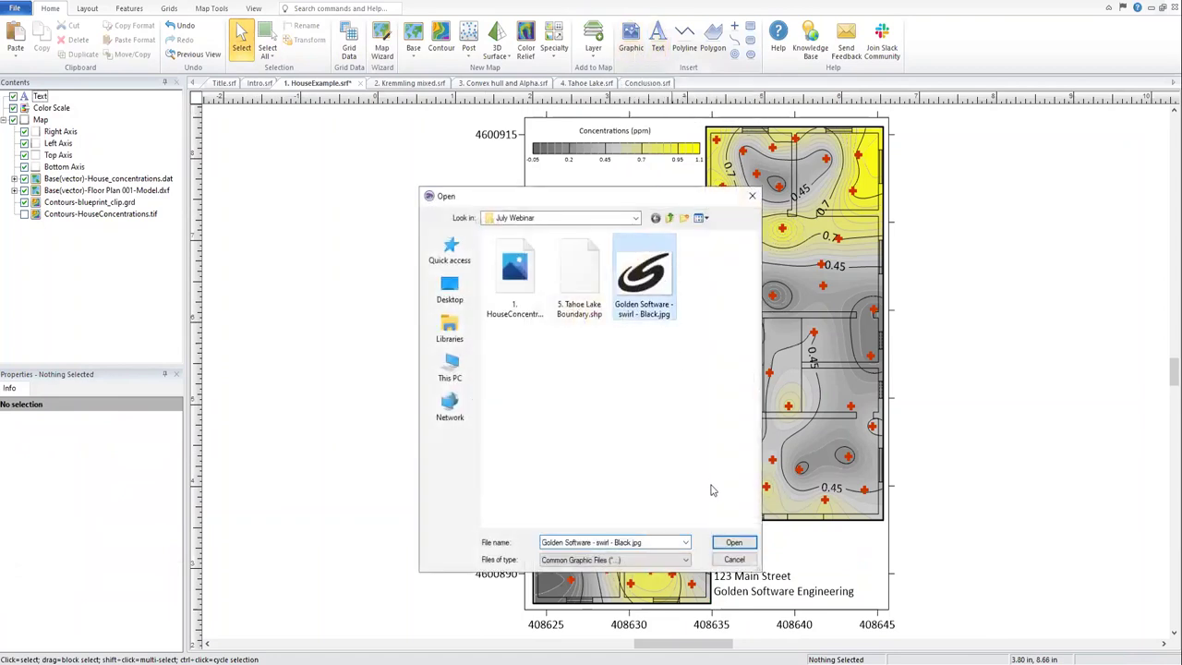
left_click(734, 542)
left_click(657, 374)
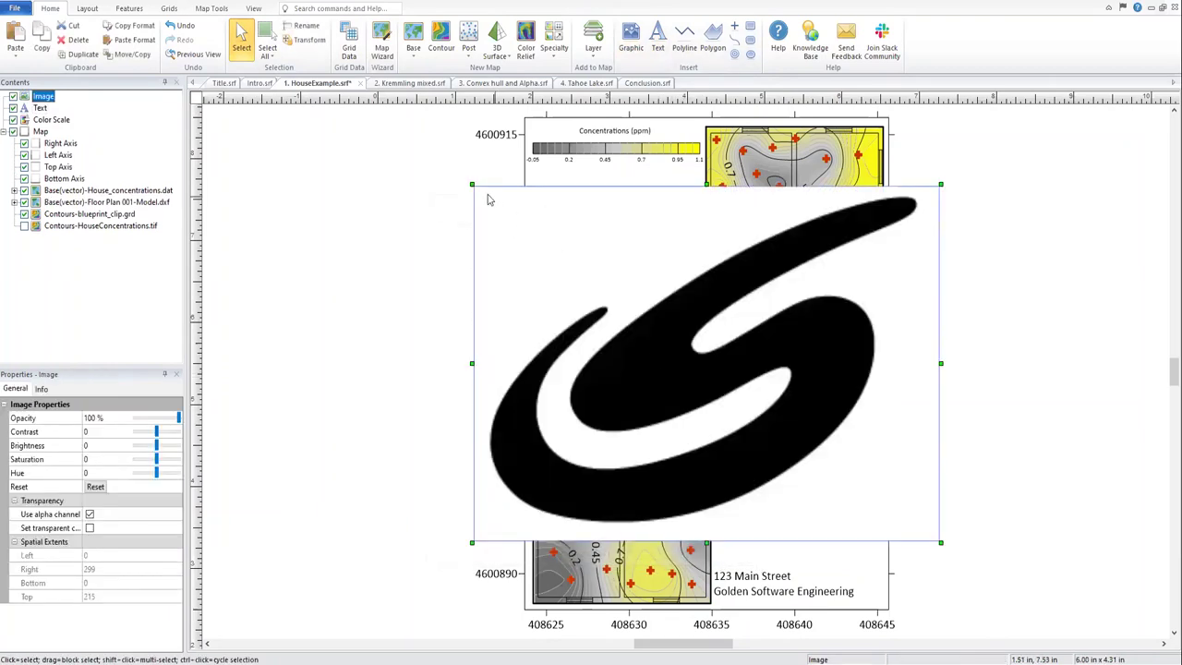
Shrink the logo to about 0.81 x 0.58 in, move it into the map's blank southeast corner above the address text, and clear the selection.
left_click_drag(470, 182, 835, 472)
left_click_drag(900, 527, 852, 556)
left_click_drag(801, 502, 848, 559)
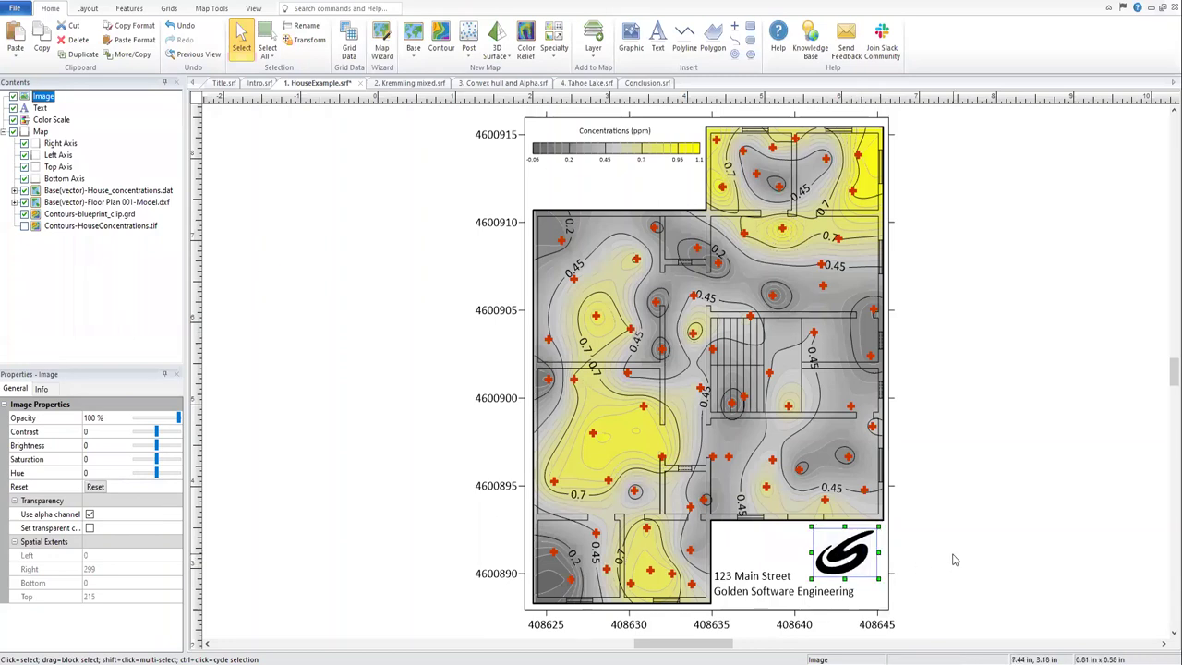
left_click(967, 557)
left_click(765, 599)
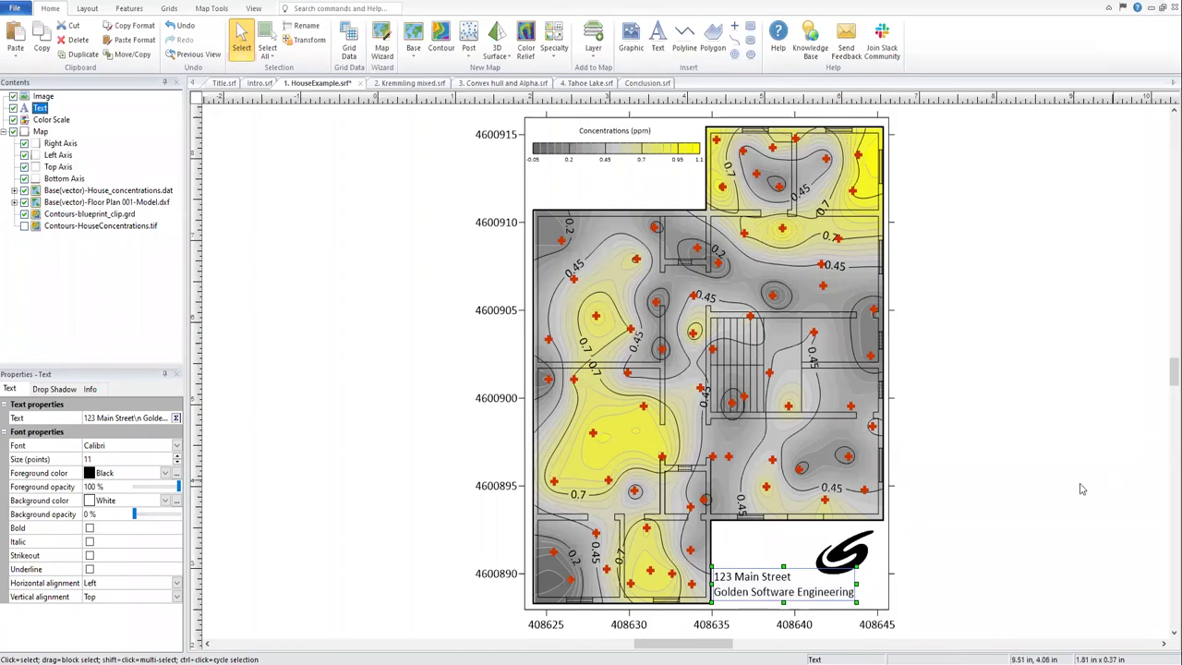
left_click(979, 493)
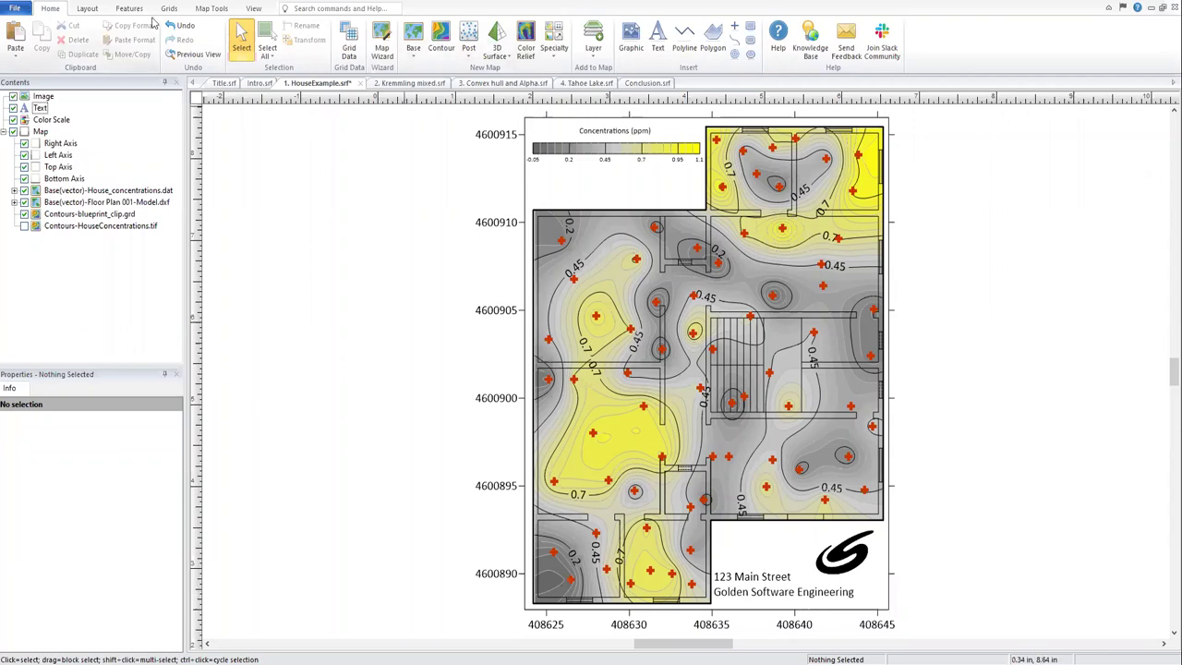
Add a scale bar to the house map and center it just below the bottom axis labels.
left_click(211, 10)
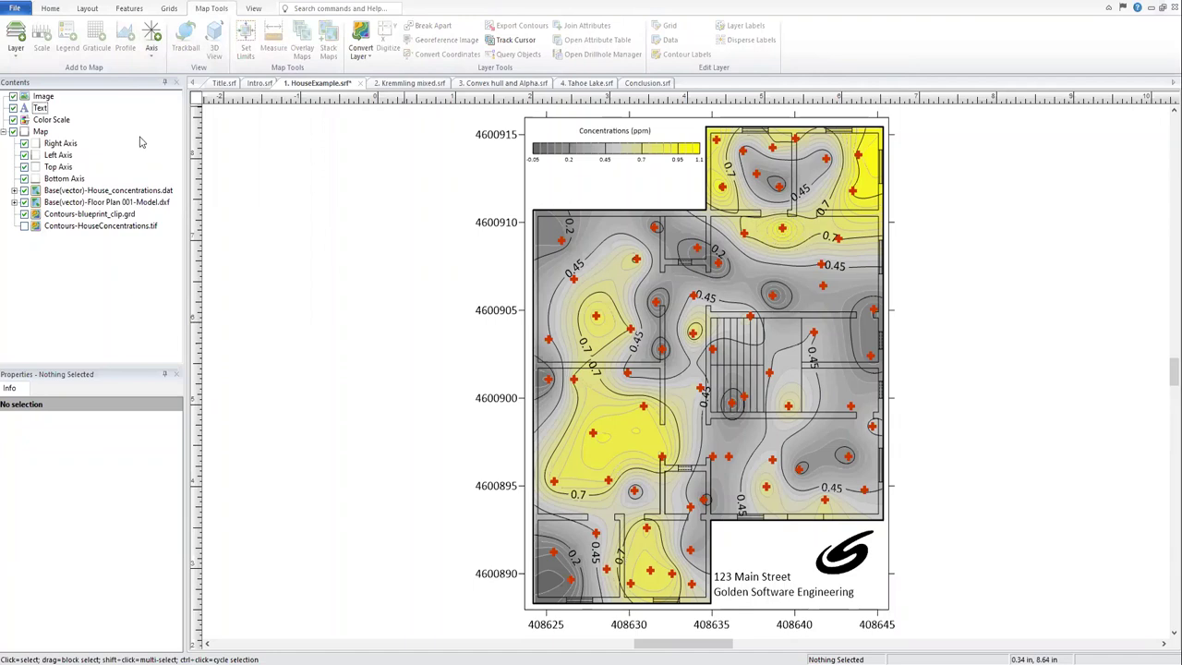
left_click(40, 133)
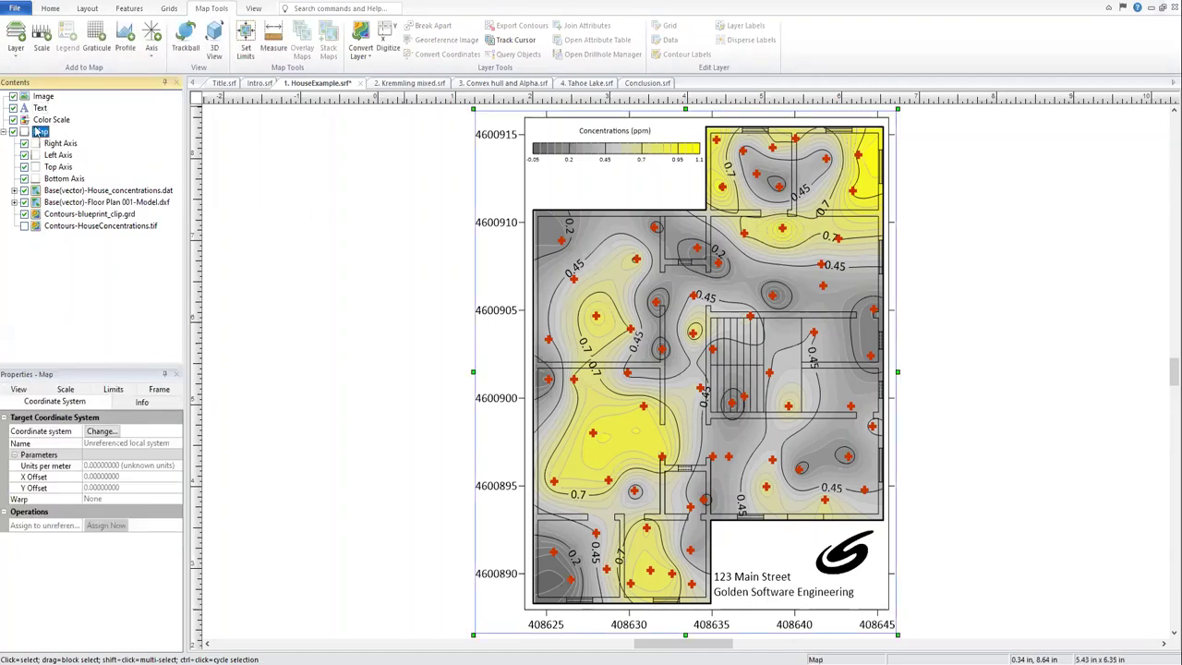
left_click(42, 51)
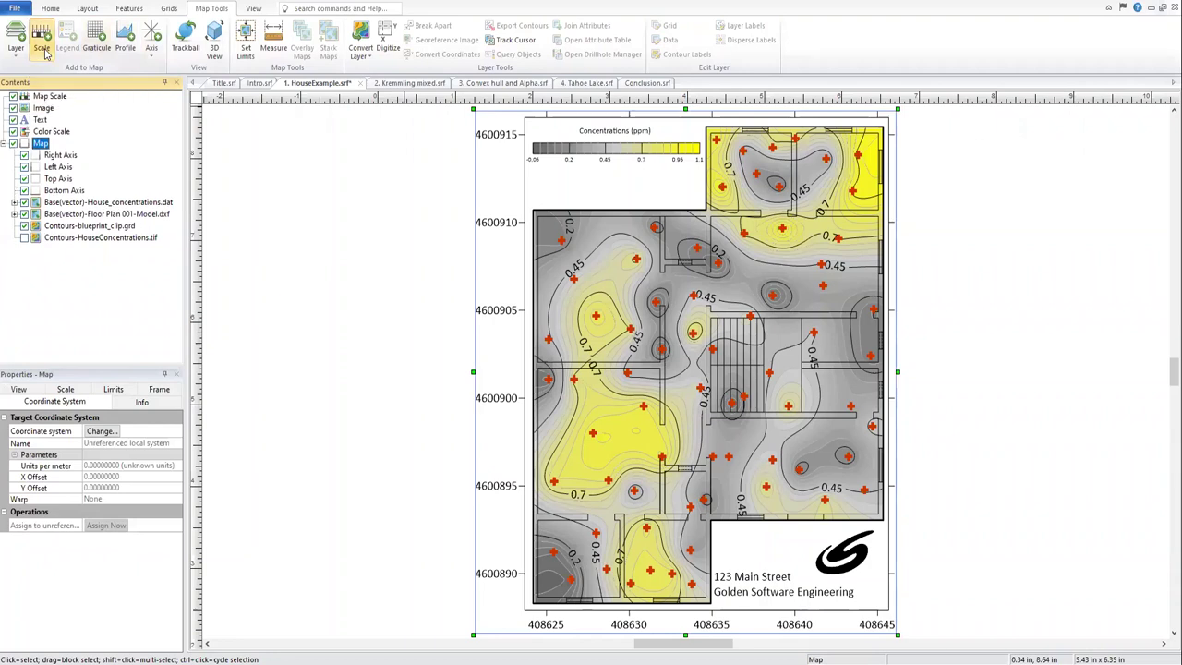
left_click(53, 100)
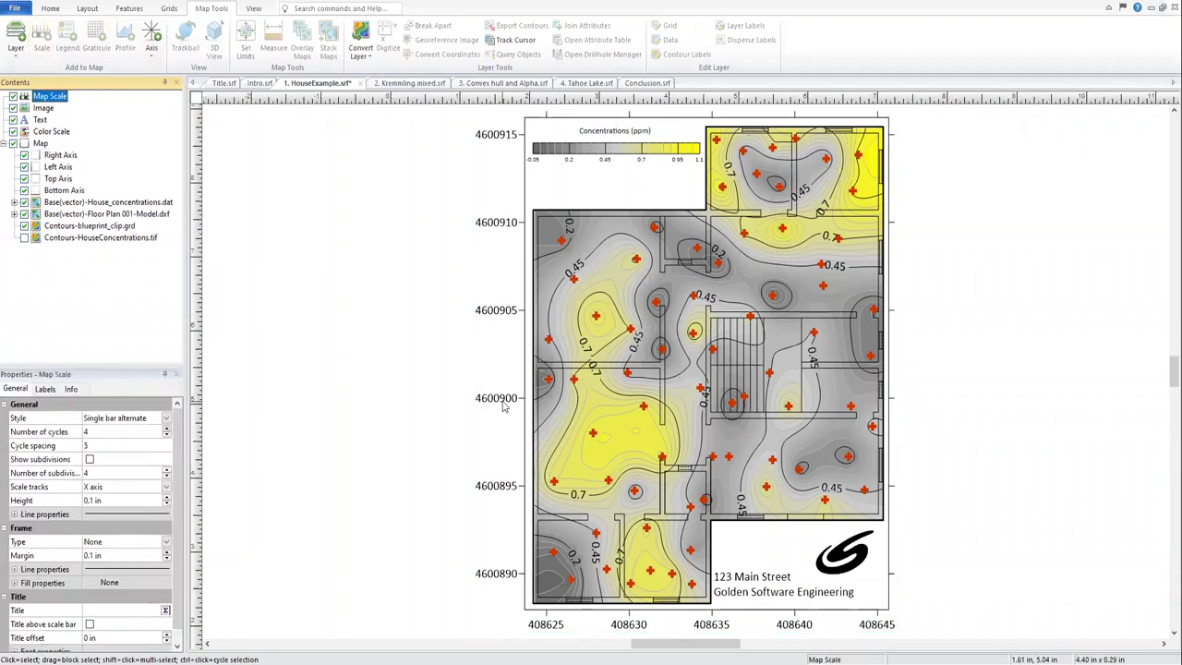
scroll(502, 409, "down", 2)
scroll(683, 638, "down", 1)
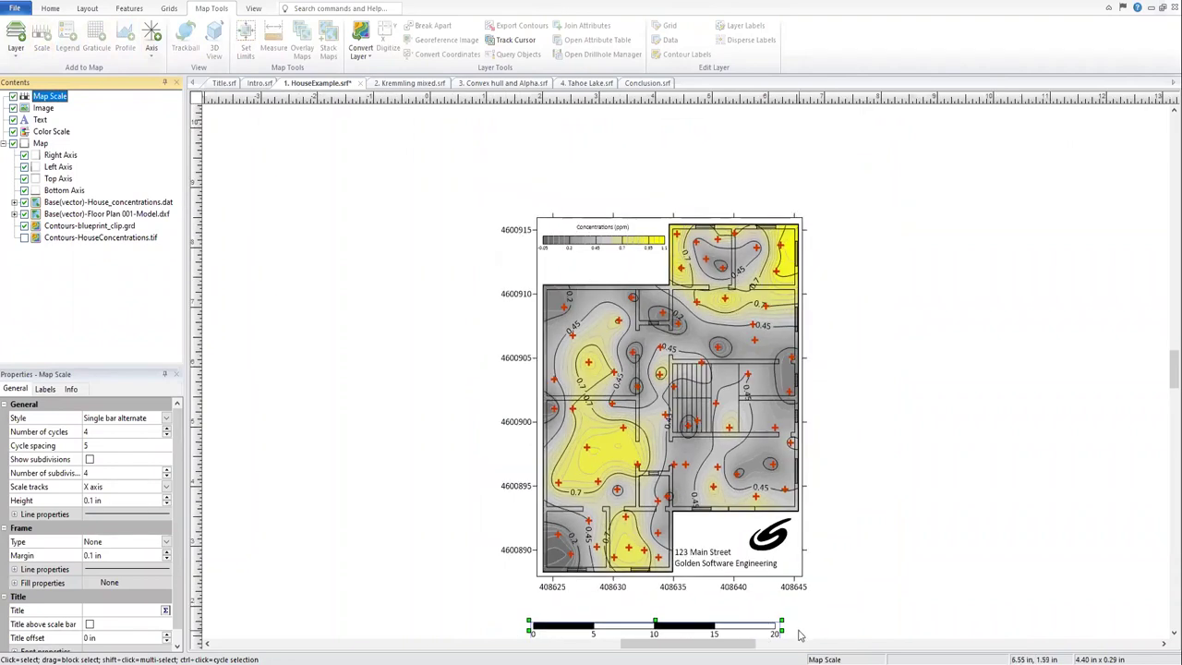
left_click_drag(741, 623, 752, 609)
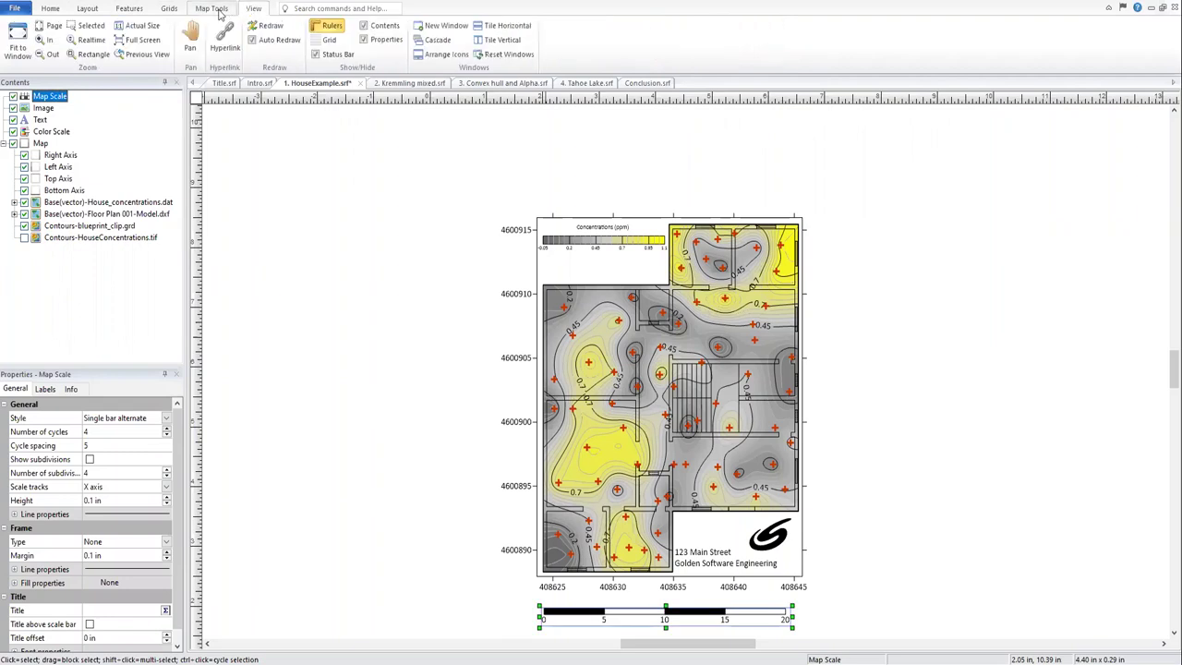
Draw a point in the blank page area northwest of the map and select it.
left_click(218, 11)
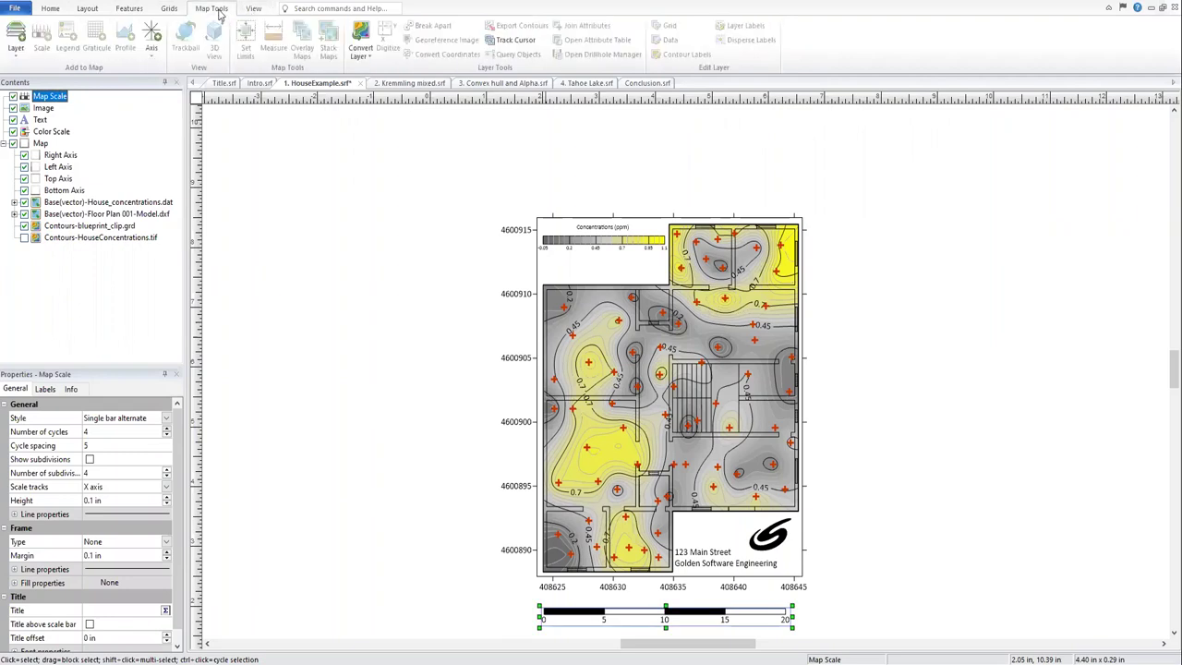
left_click(52, 8)
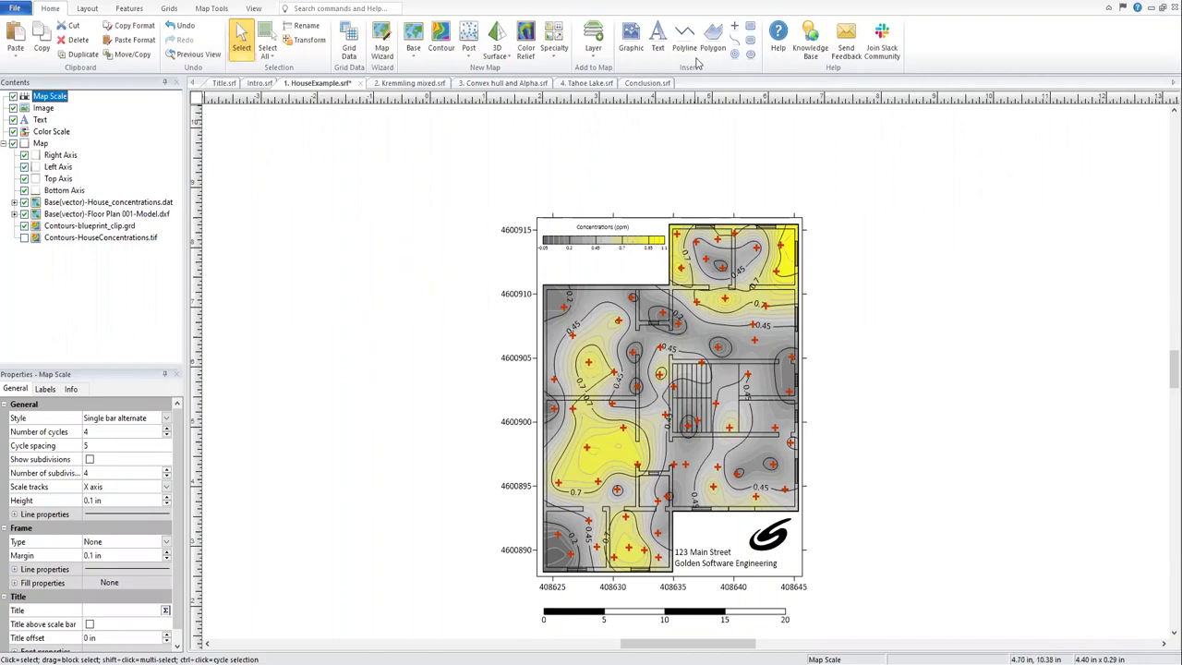
left_click(736, 30)
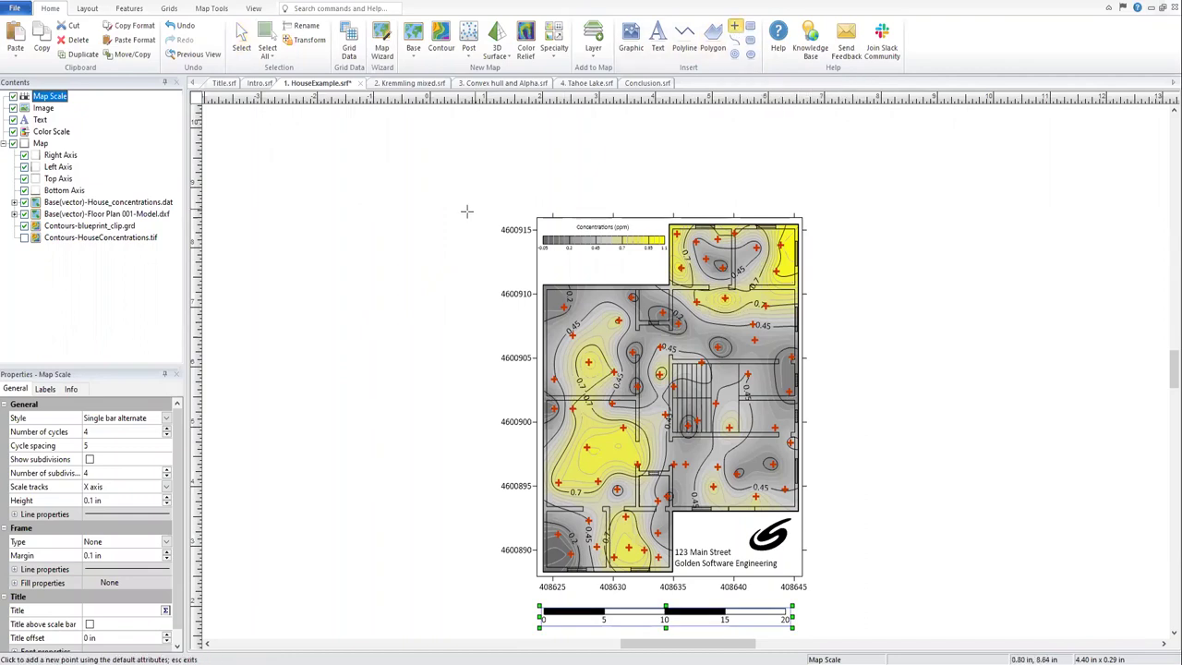
left_click(395, 212)
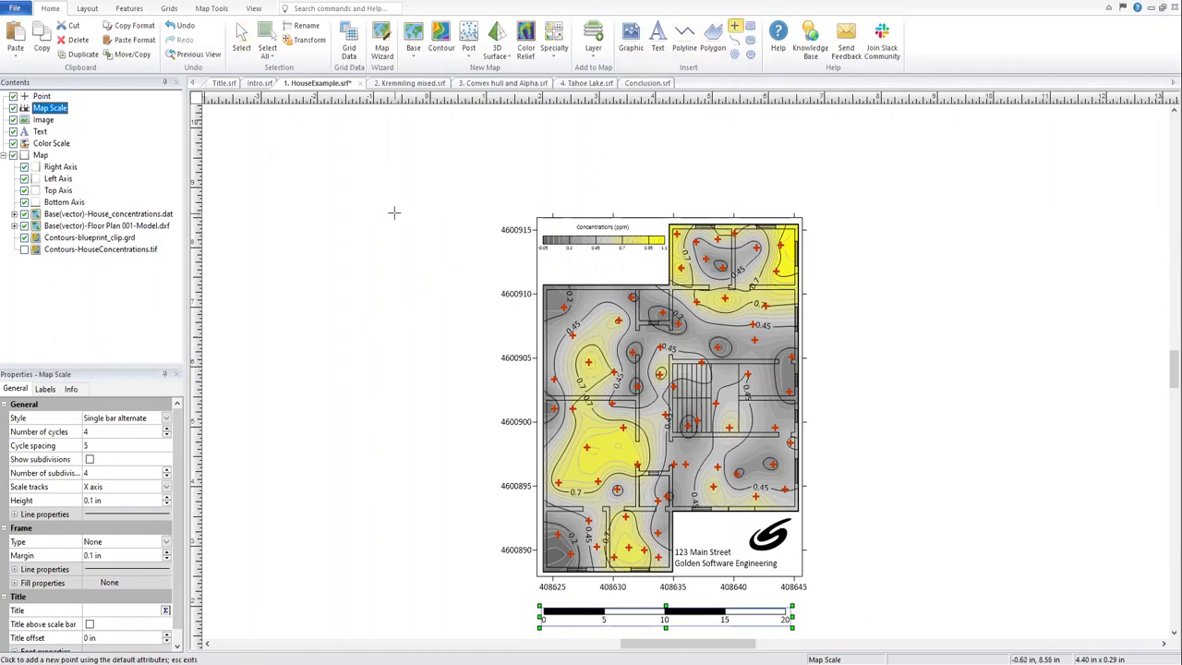
left_click(43, 97)
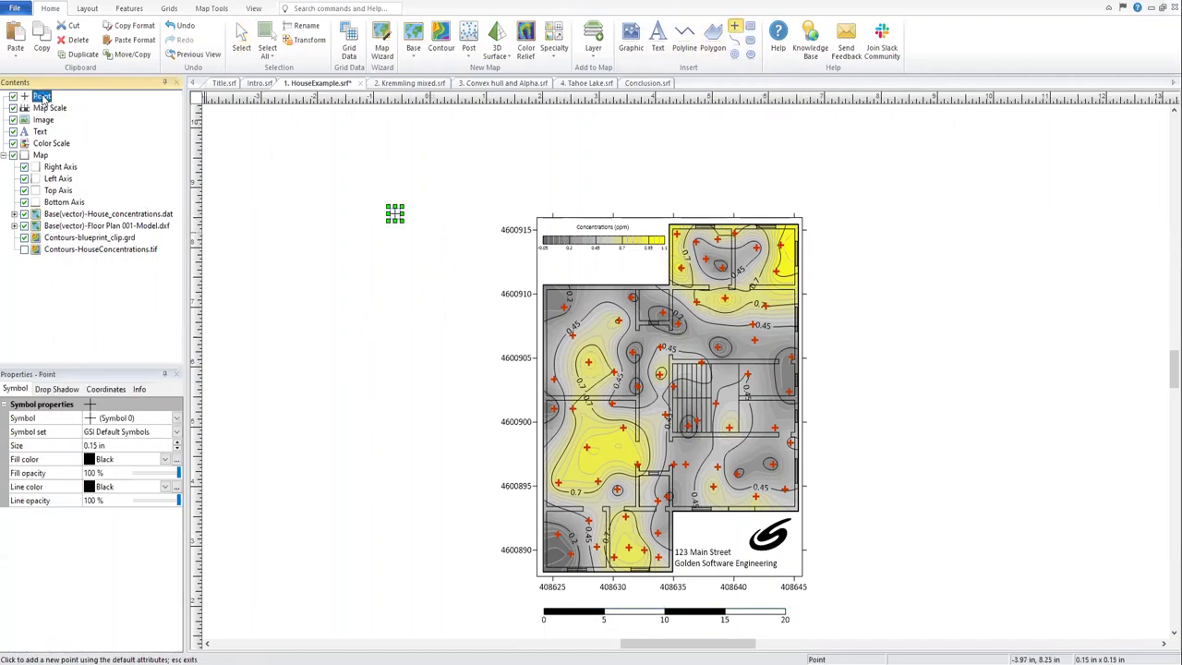
Set the point's symbol to the bold north arrow with an N, Symbol 65.
left_click(178, 421)
scroll(162, 473, "down", 3)
scroll(159, 475, "down", 3)
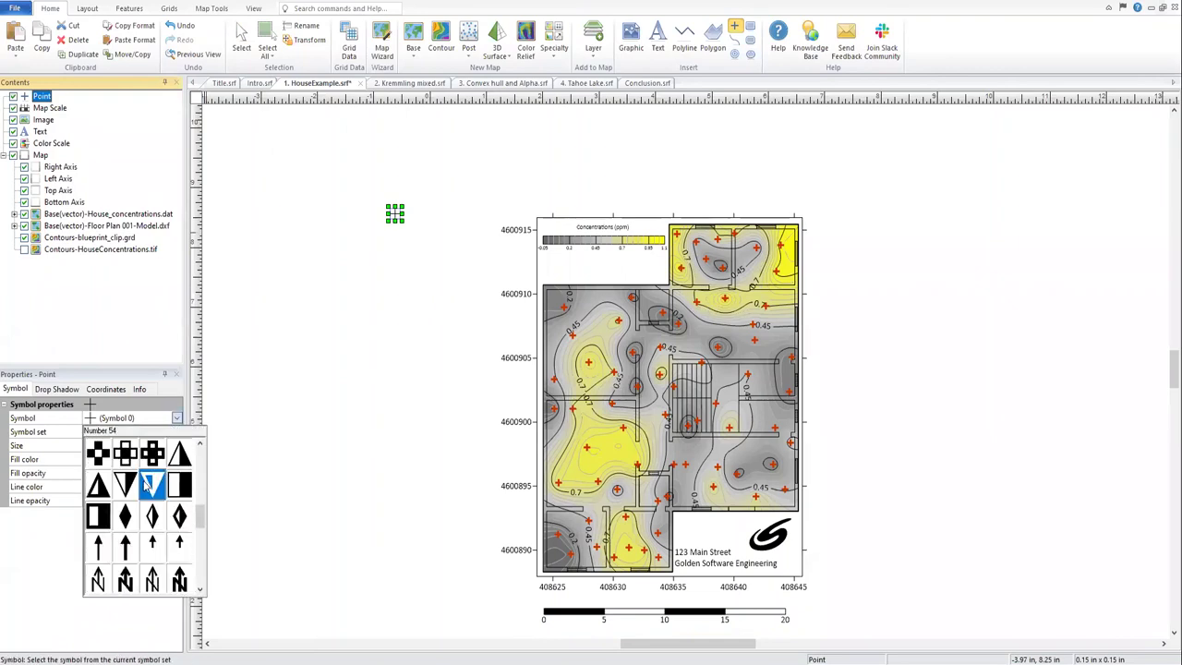
scroll(148, 482, "down", 3)
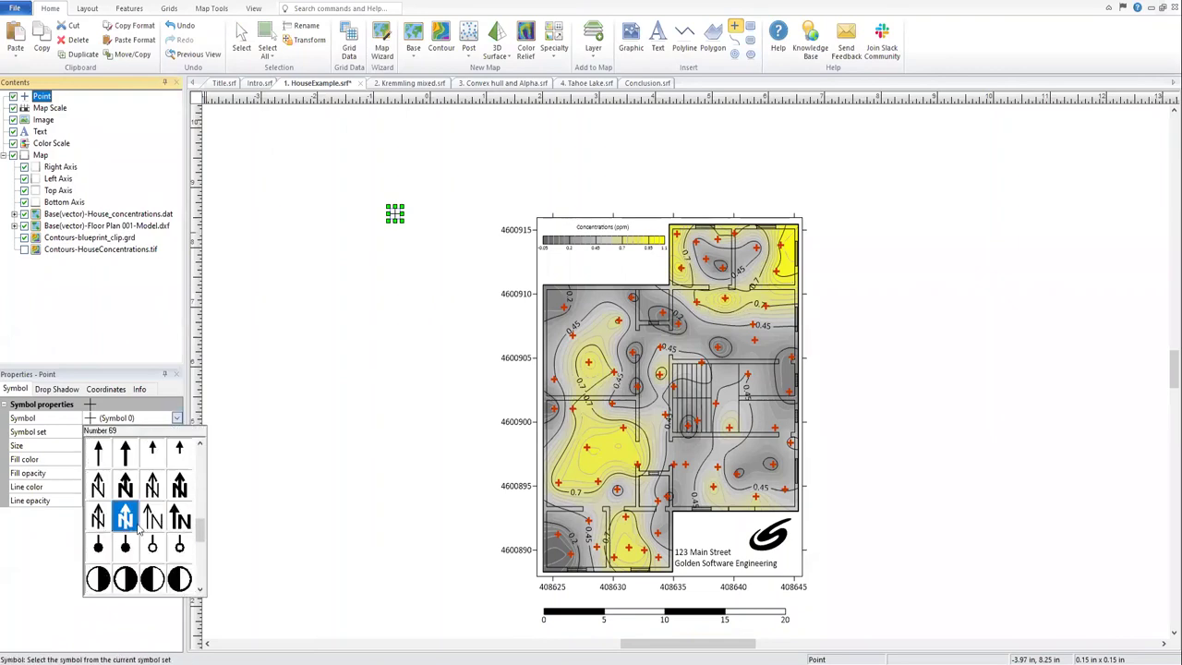
left_click(127, 484)
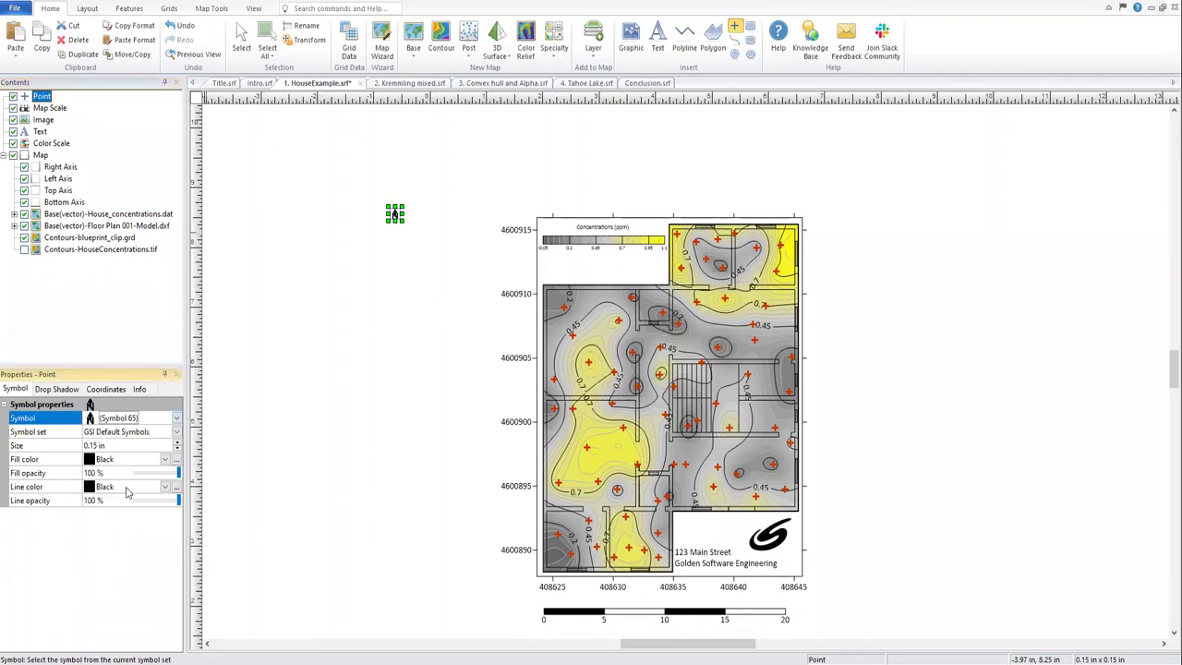
Change the point's symbol to the plain bold upward arrow, Symbol 61.
left_click(176, 419)
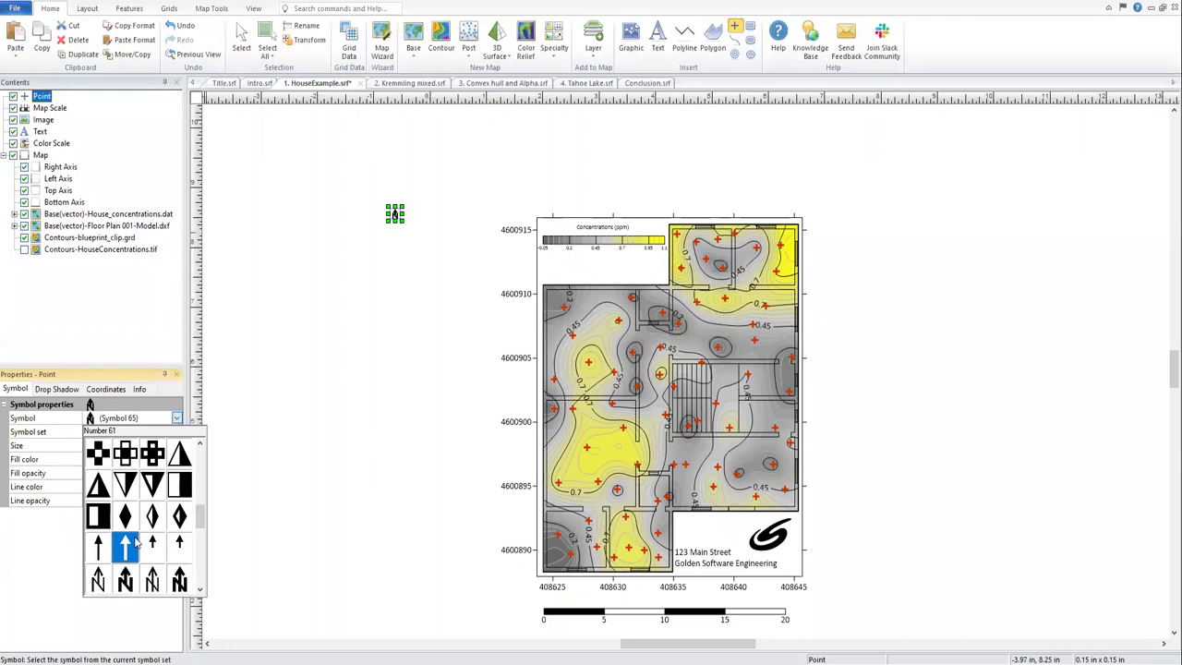
scroll(133, 540, "down", 2)
scroll(129, 517, "up", 1)
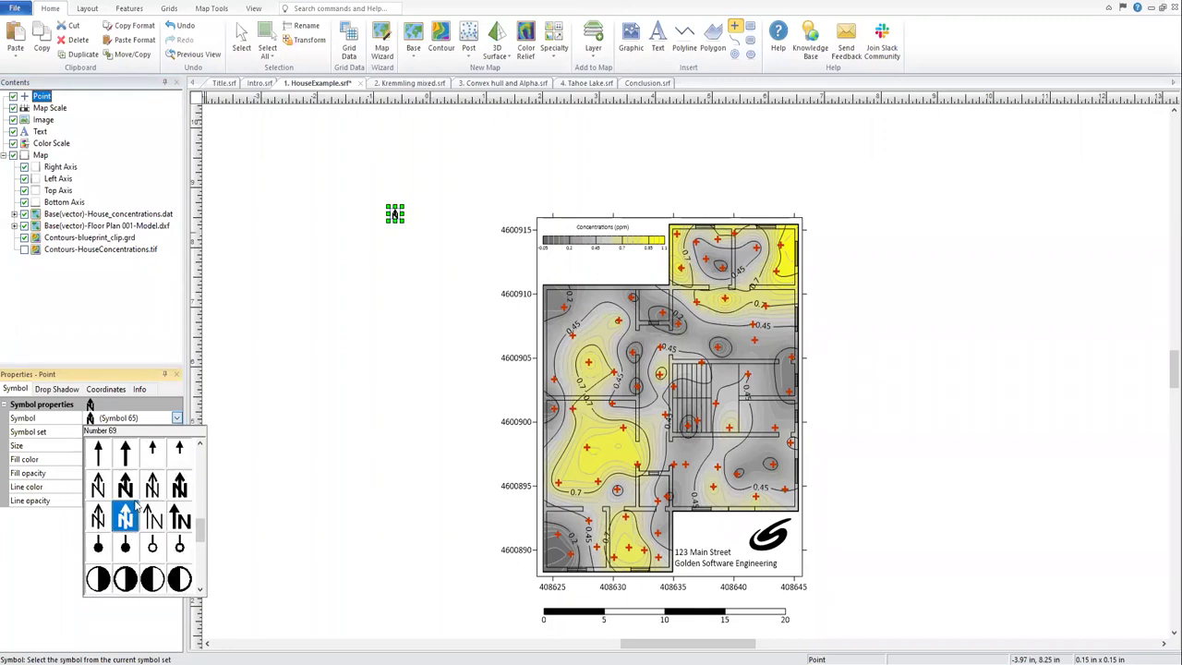
left_click(126, 452)
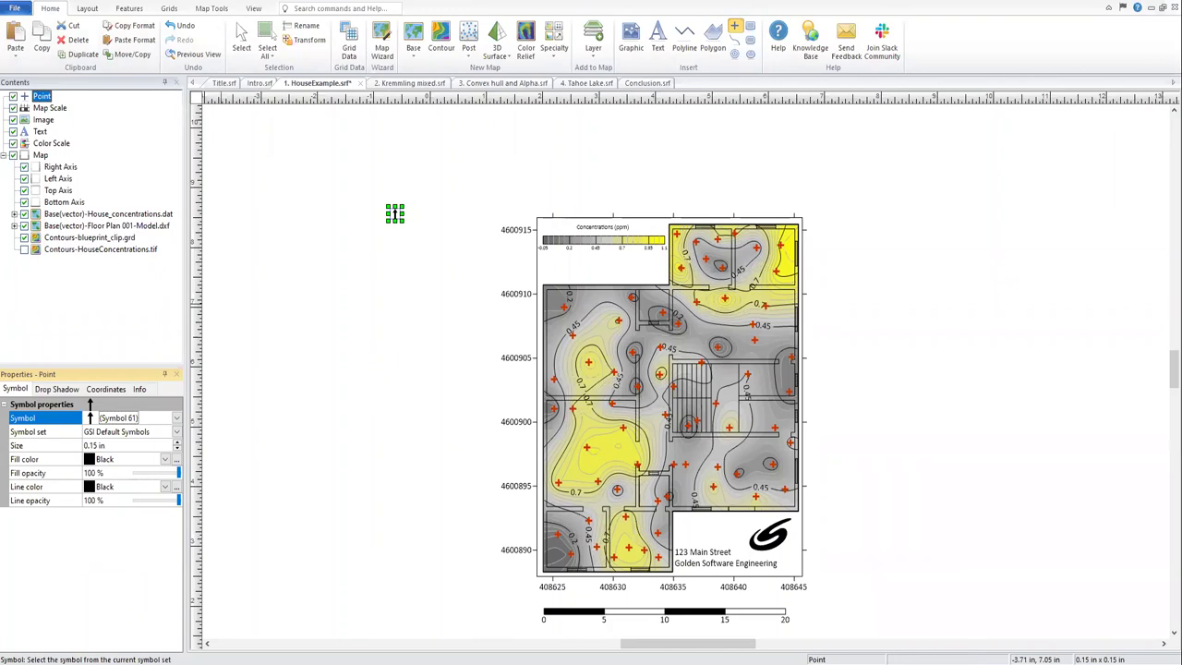
left_click(409, 83)
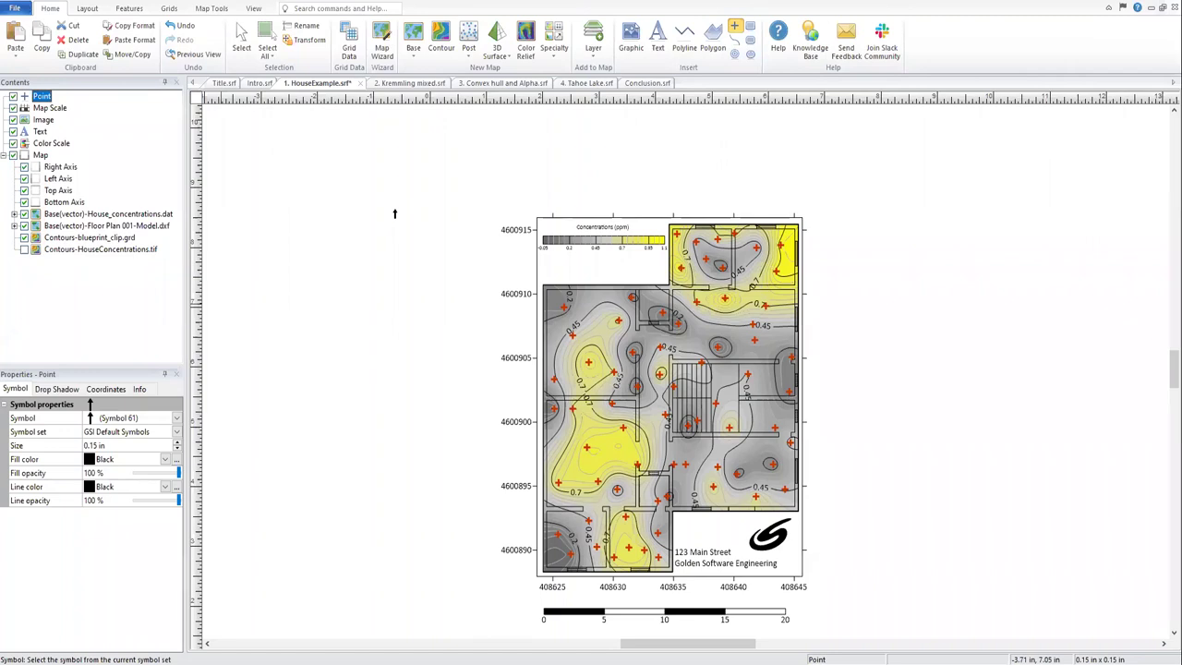
left_click(211, 11)
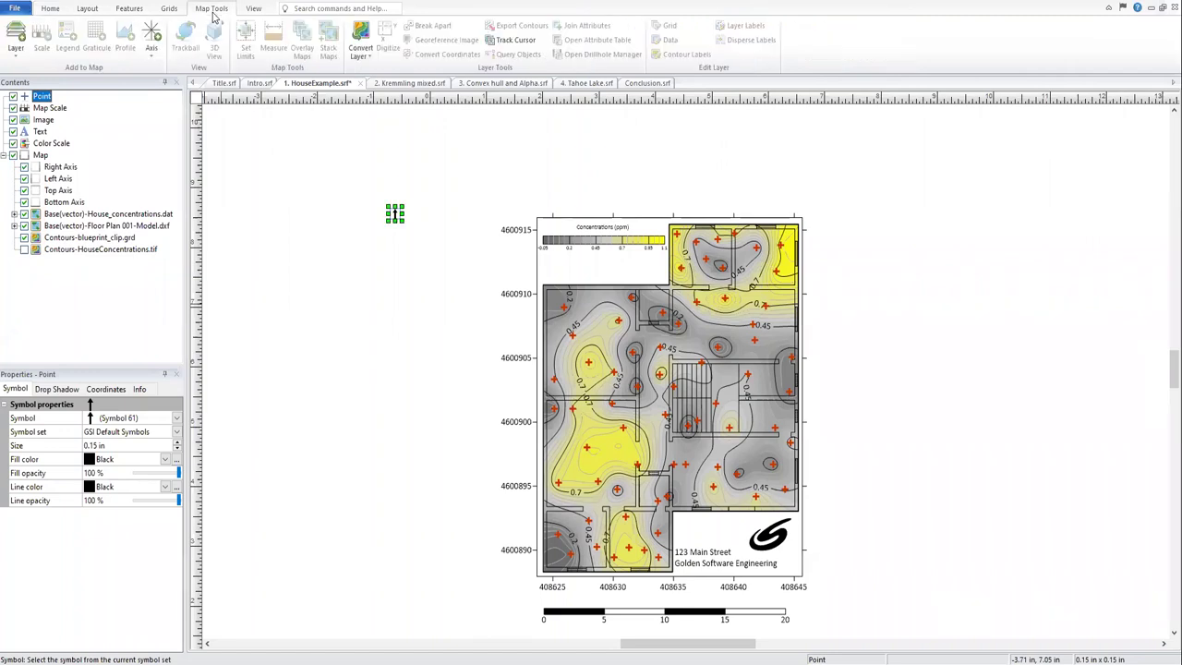
left_click(51, 13)
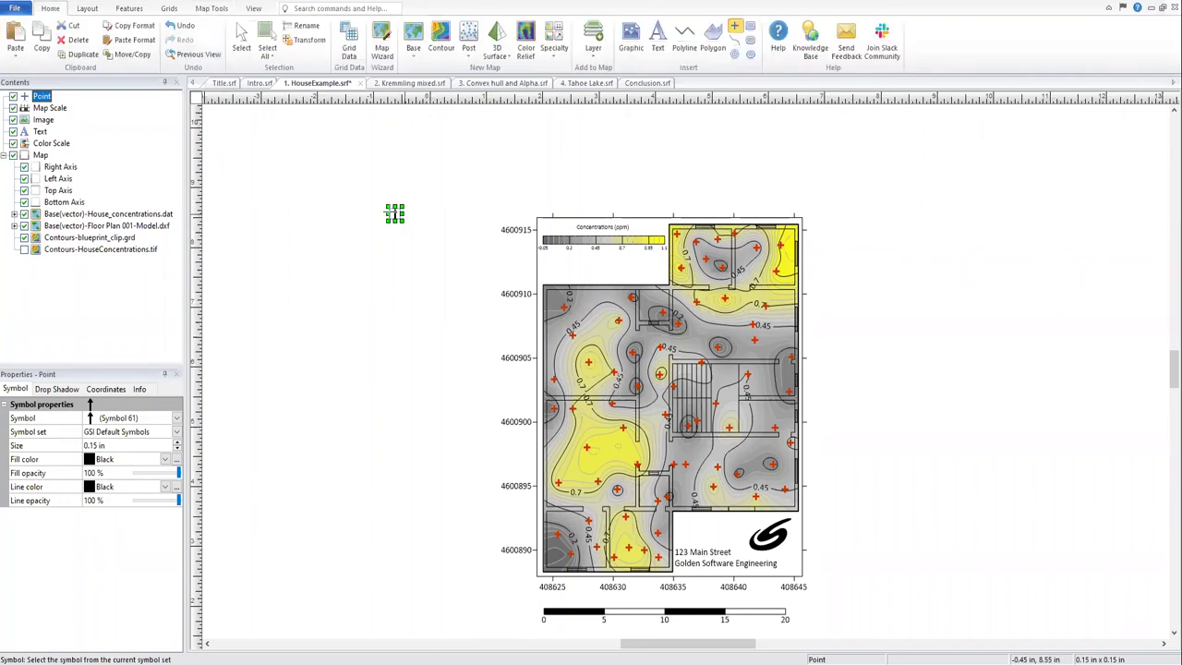
left_click(43, 97)
right_click(44, 97)
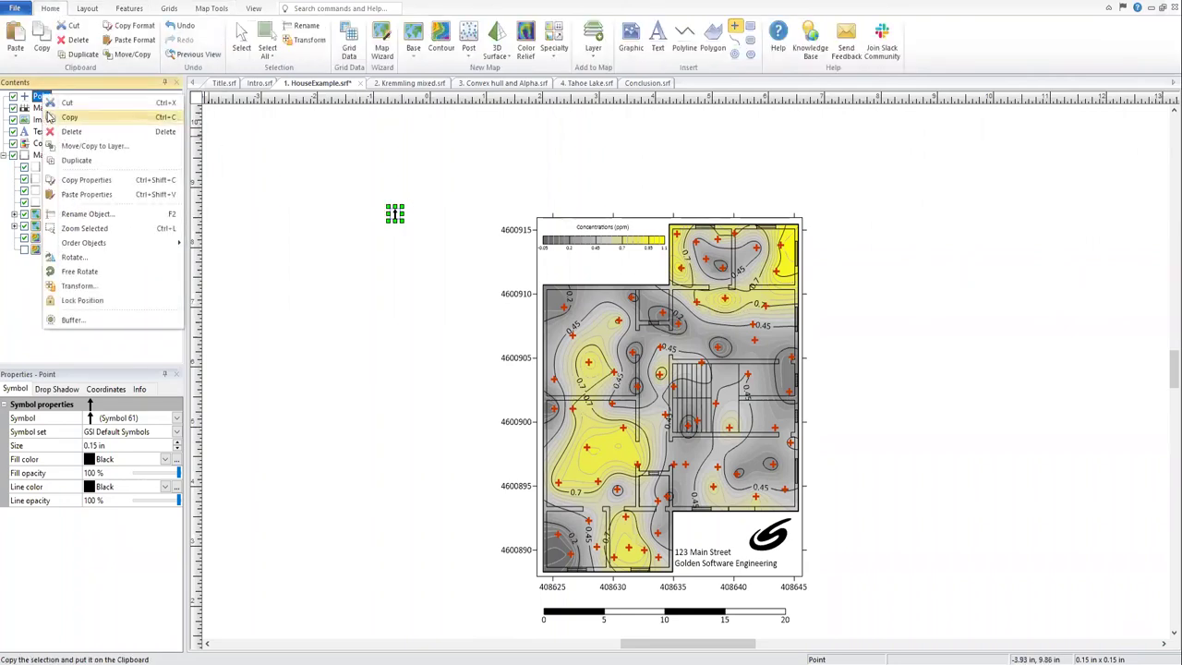
left_click(103, 257)
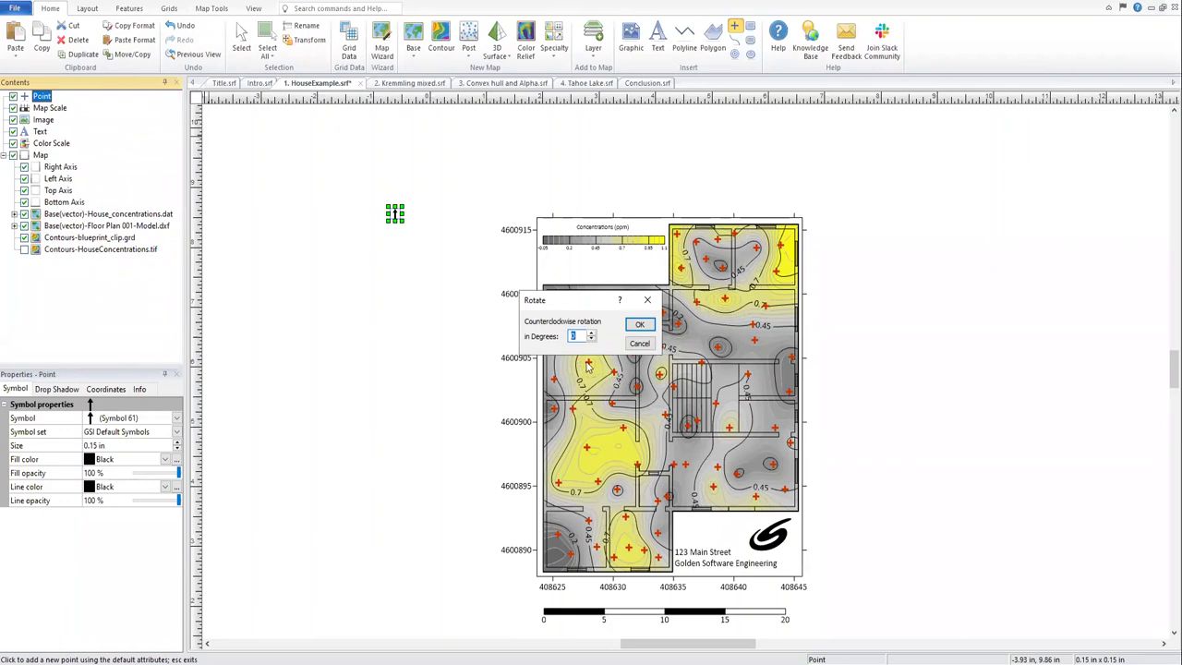
left_click(639, 343)
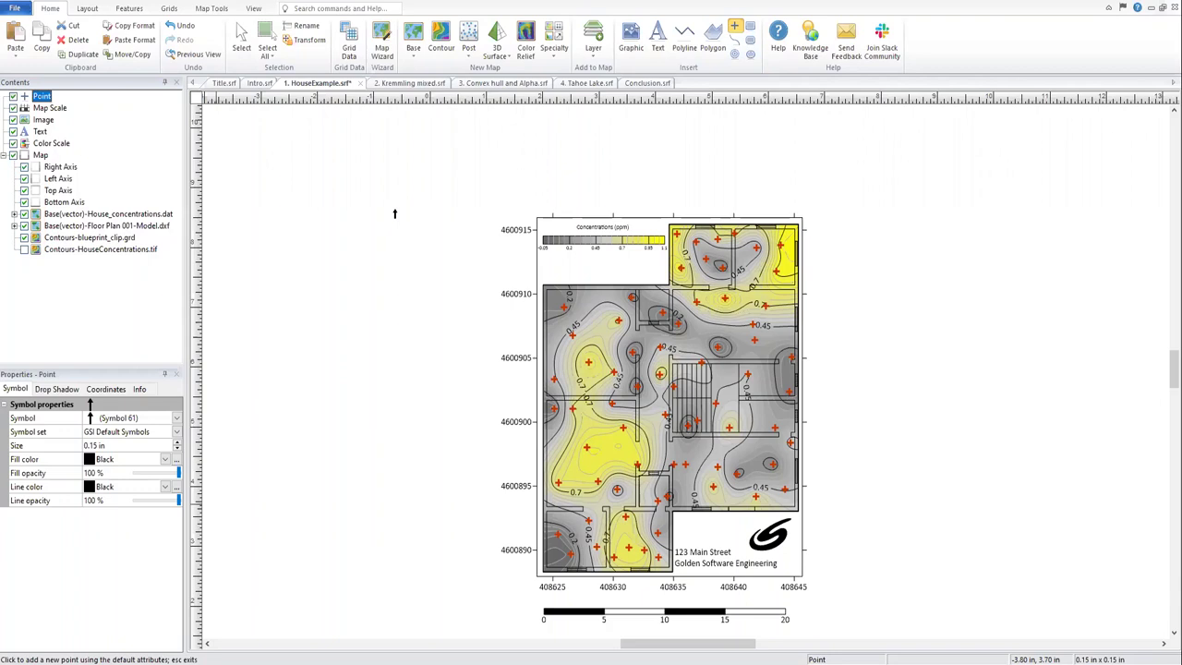
Exit point drawing and switch to the document 2. Kremmling mixed.srf.
left_click(395, 214)
key("Escape")
left_click(398, 83)
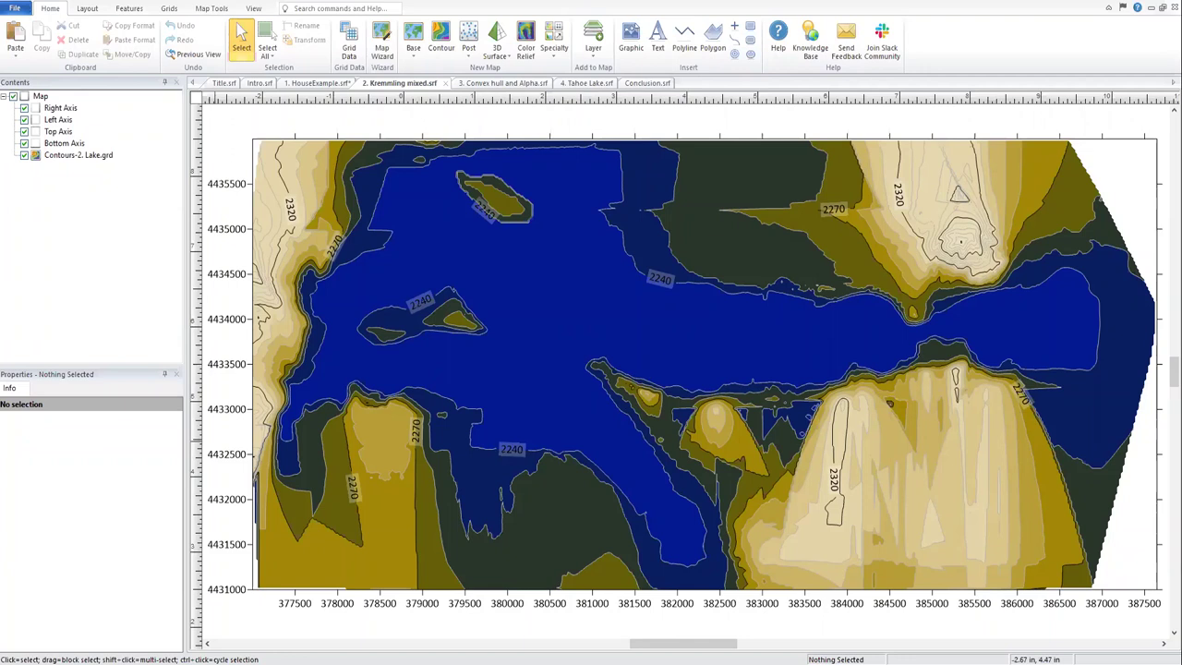
Set the minimum contour of the Contours-2. Lake.grd layer to 2240.
left_click(97, 157)
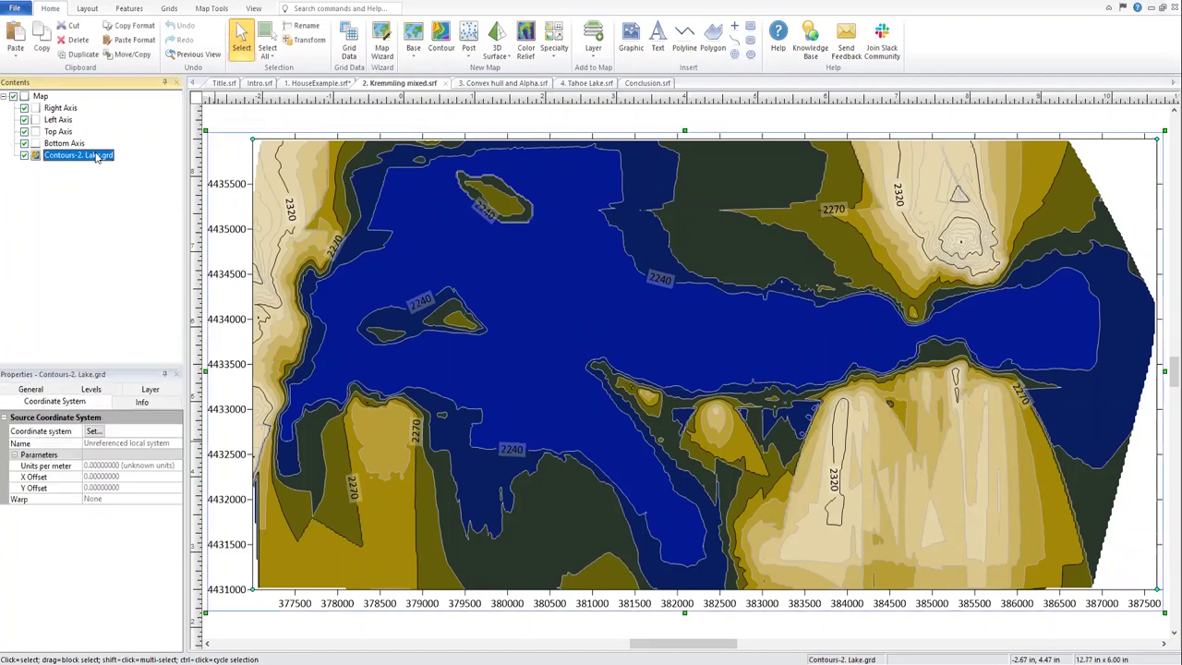
left_click(92, 390)
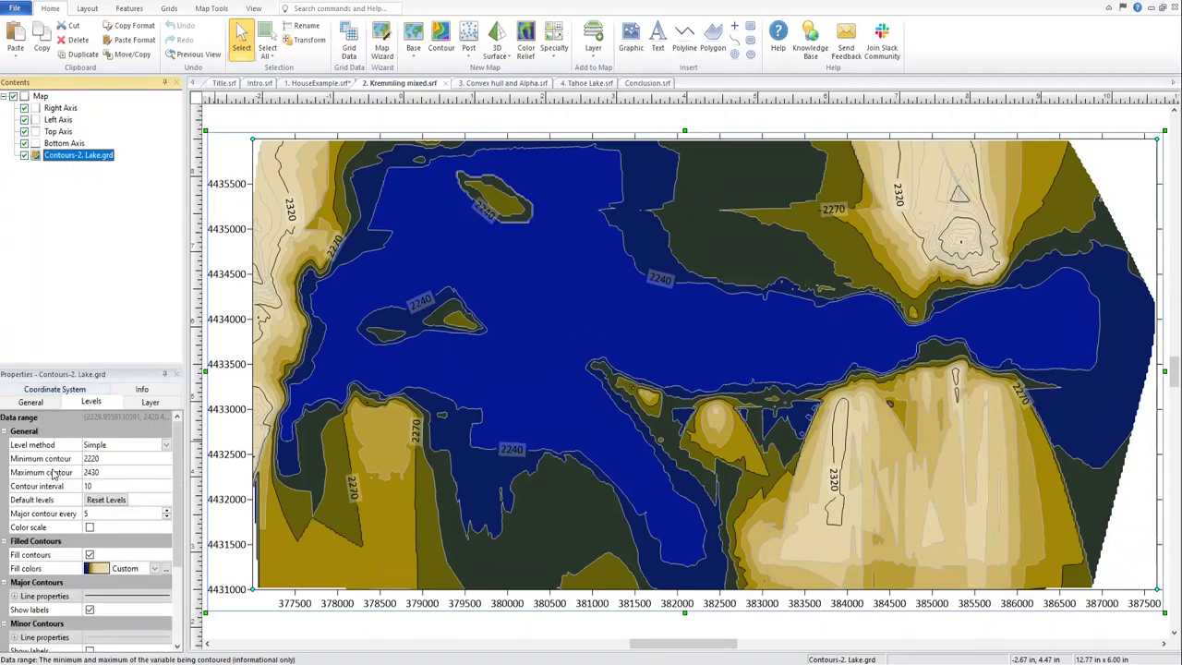
left_click(103, 459)
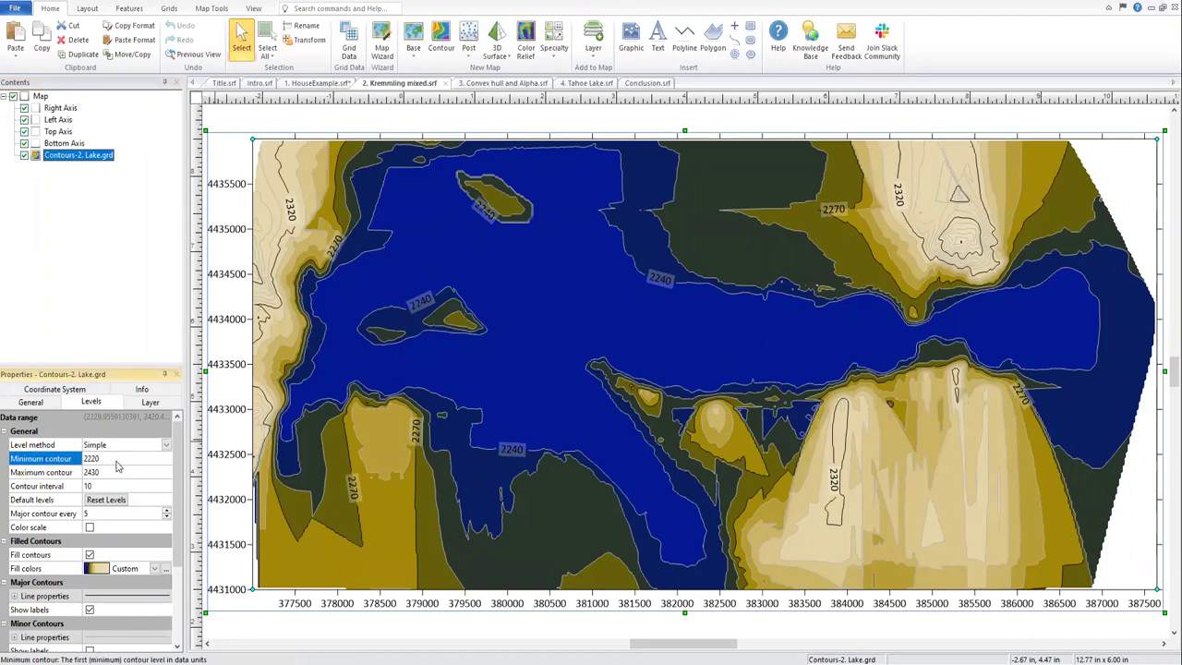
type("2240")
key("Return")
left_click(650, 329)
Set the lake layer's maximum contour to 2240 and turn off its major contour labels.
left_click(113, 475)
key("BackSpace")
key("BackSpace")
key("BackSpace")
type("240")
key("Return")
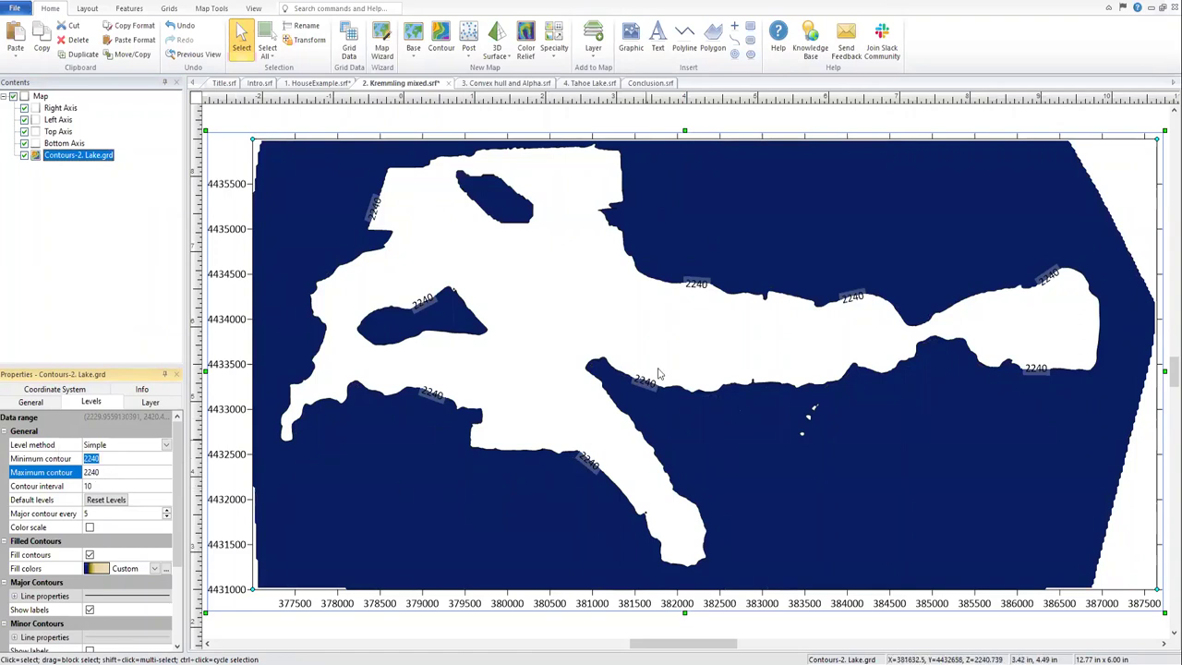
left_click(89, 610)
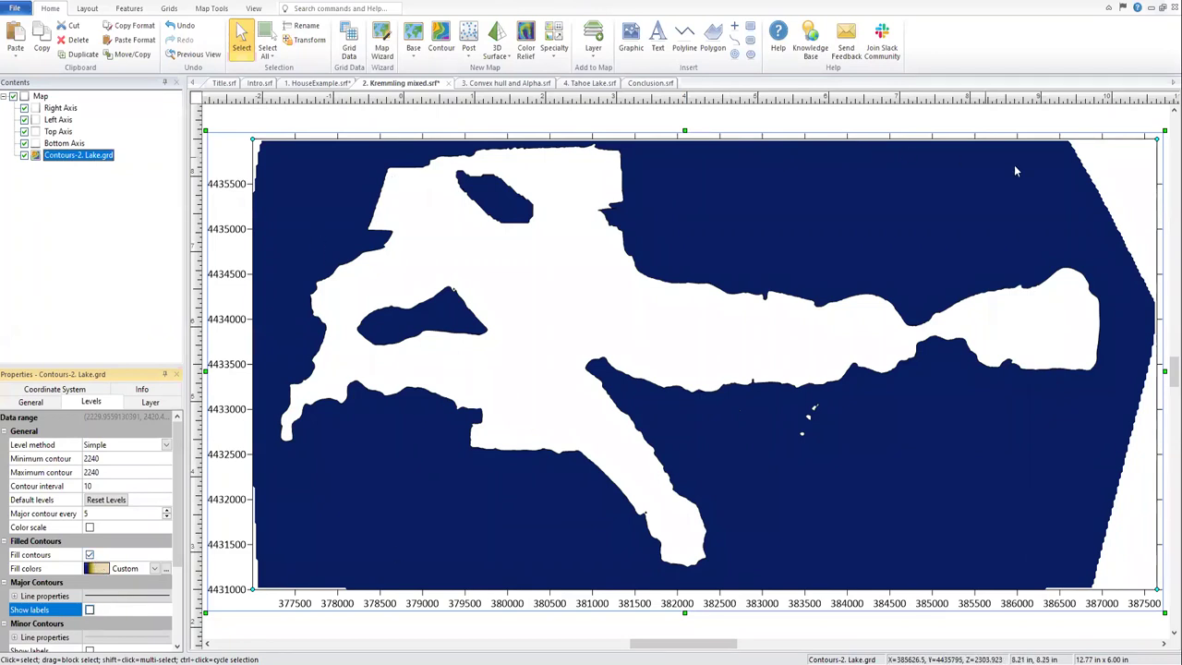
Turn off the lake layer's contour fill and export the layer as the blanking file 2240.bln, using map coordinate scaling.
left_click(90, 556)
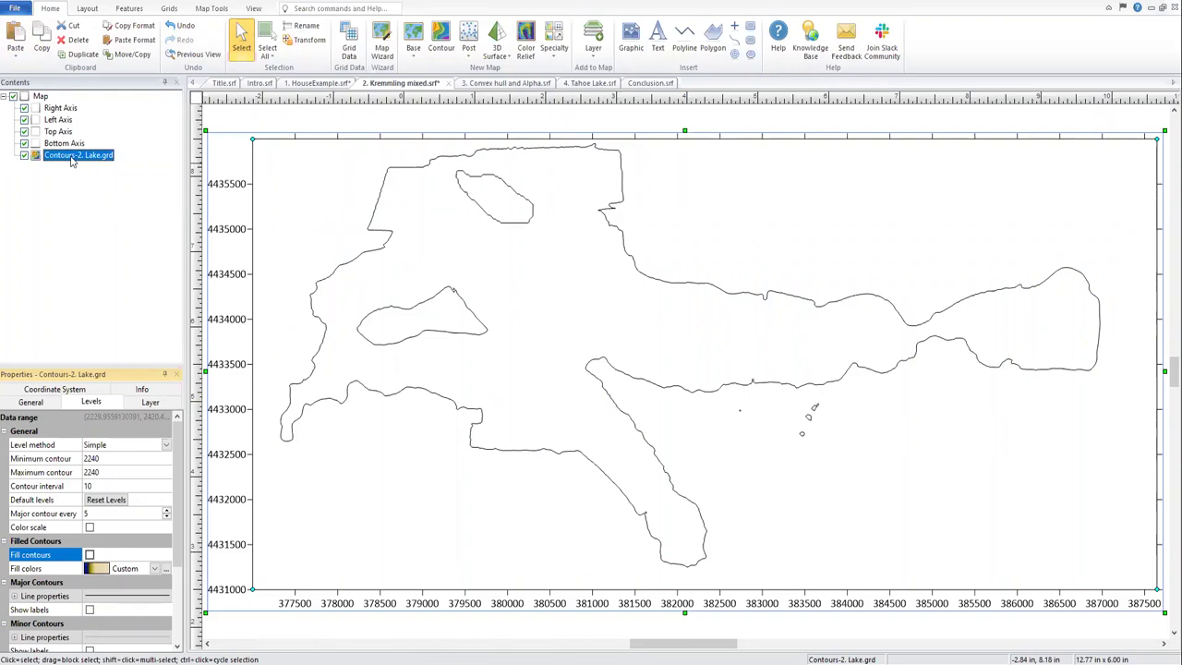
left_click(16, 8)
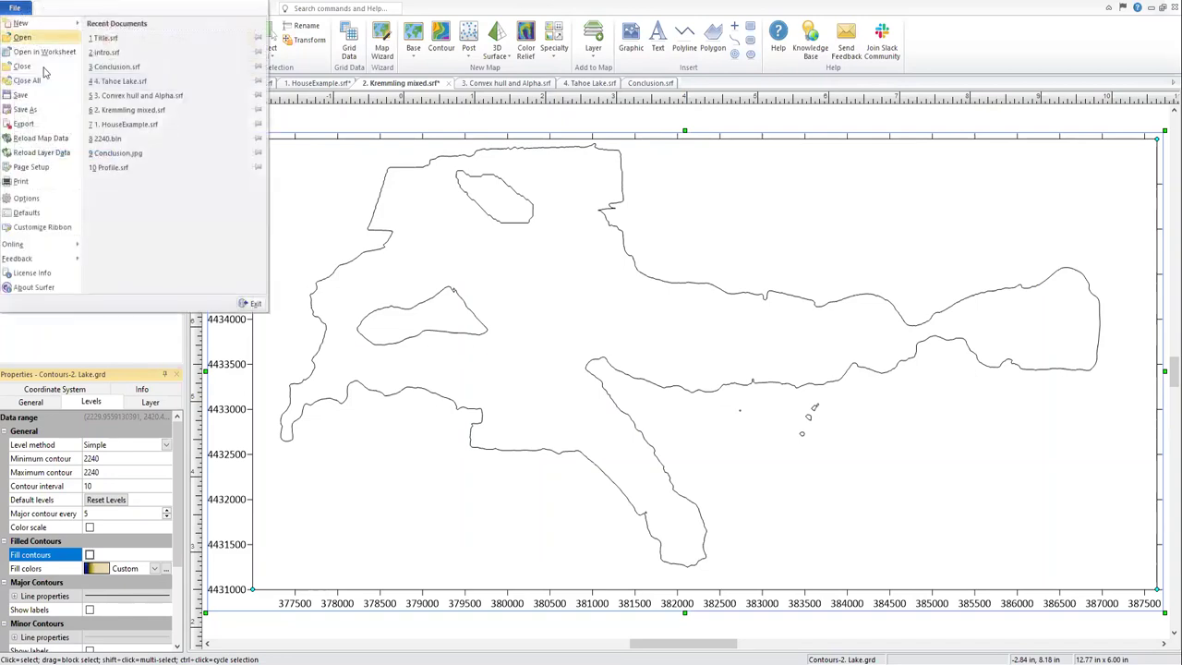
left_click(51, 129)
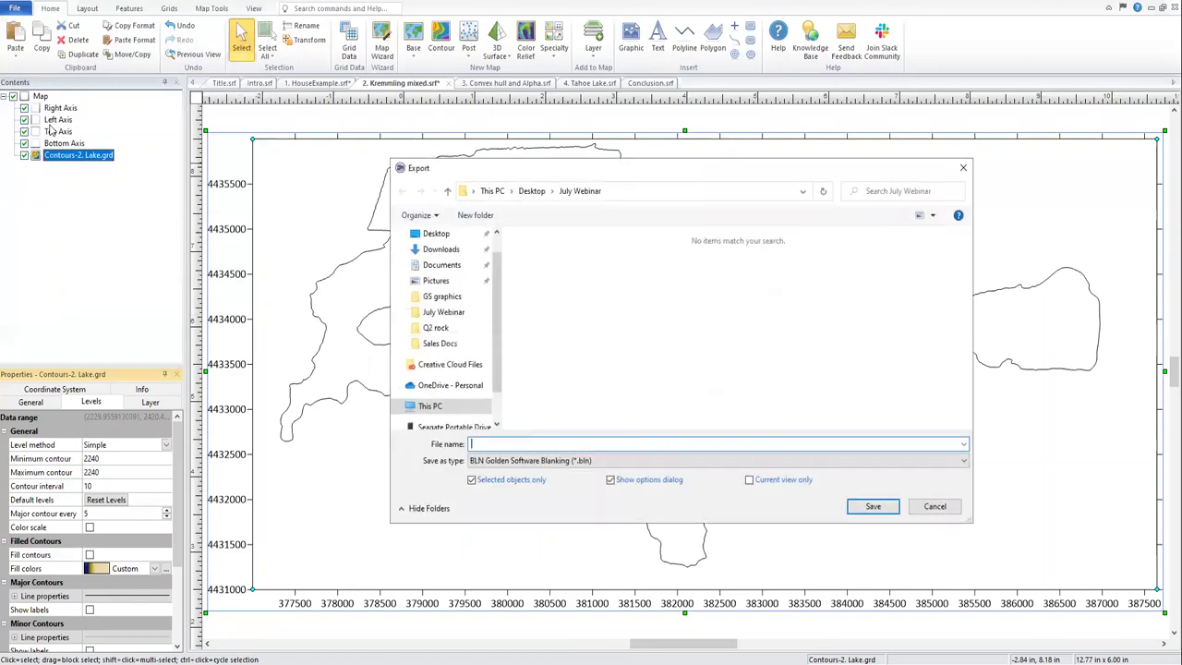
left_click(473, 484)
type("2240")
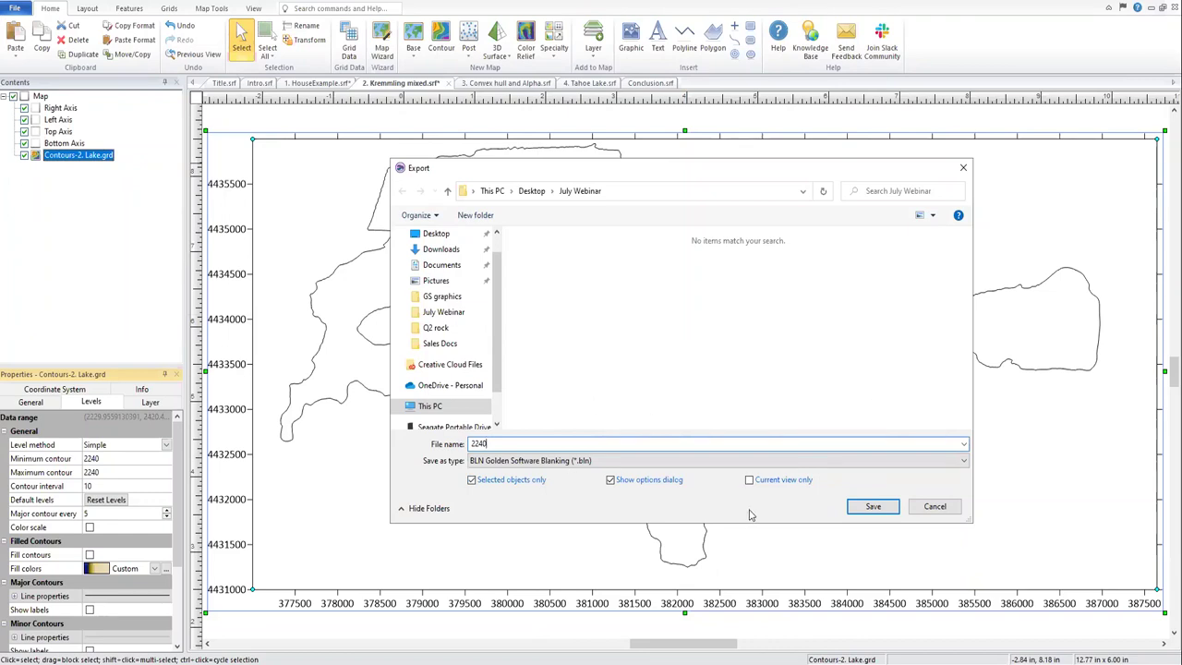
left_click(870, 508)
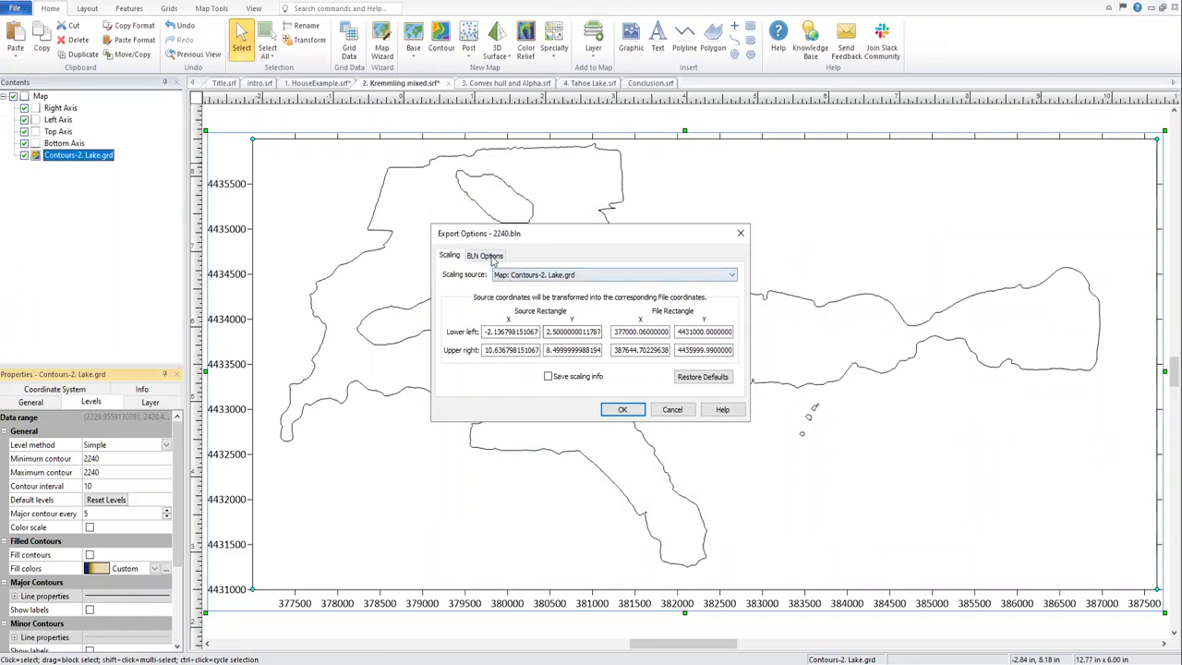
left_click(491, 260)
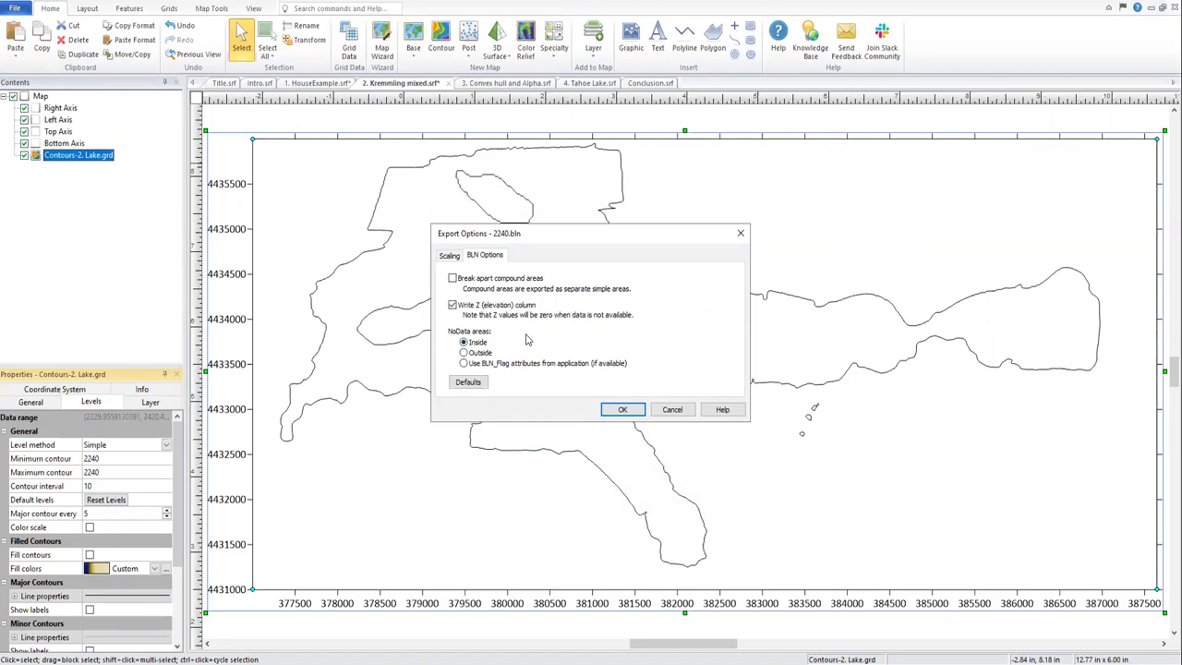
left_click(617, 411)
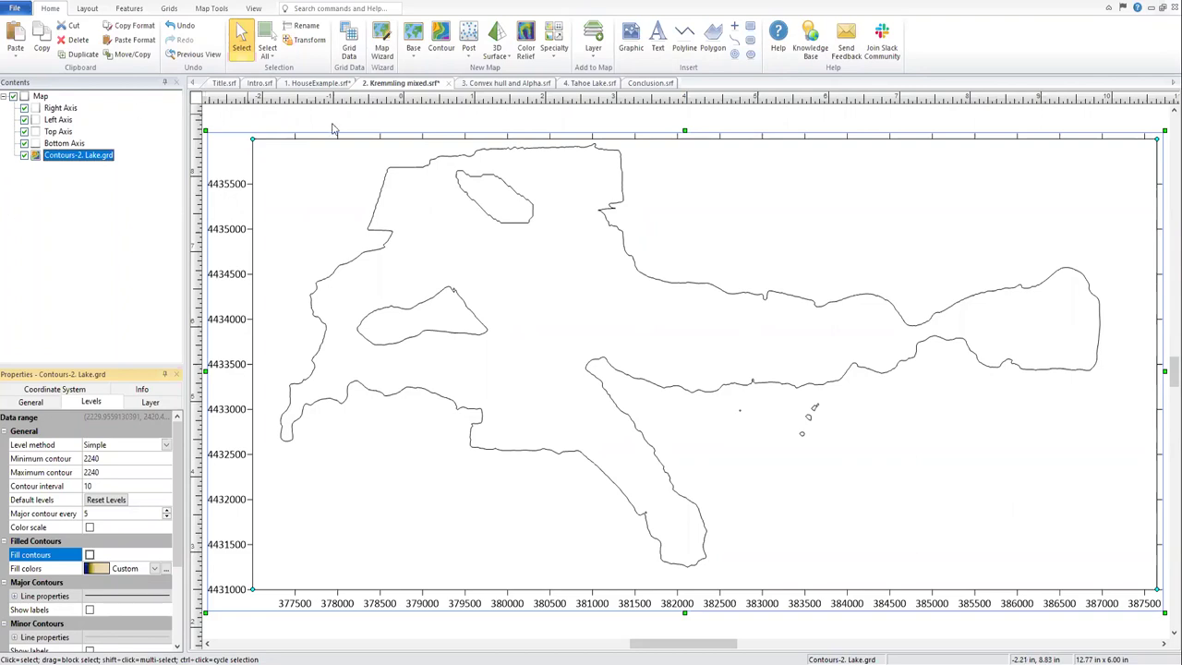
Add 2240.bln to the map as a base layer and hide the Contours-2. Lake.grd layer.
left_click(596, 53)
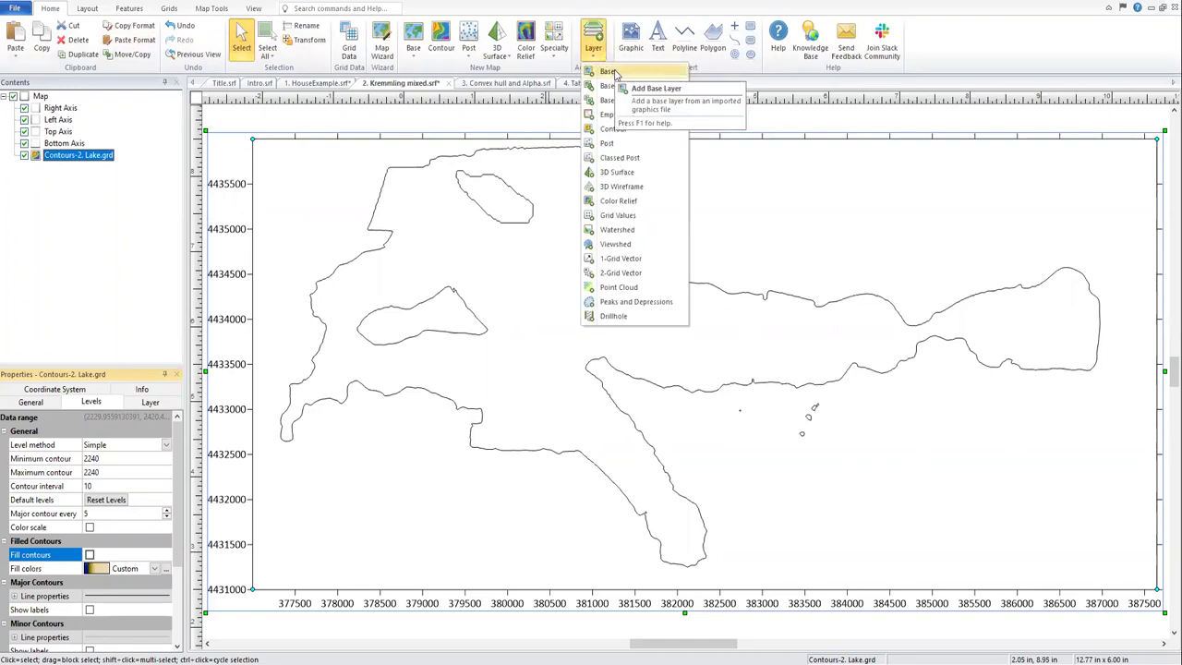
left_click(615, 74)
left_click(650, 270)
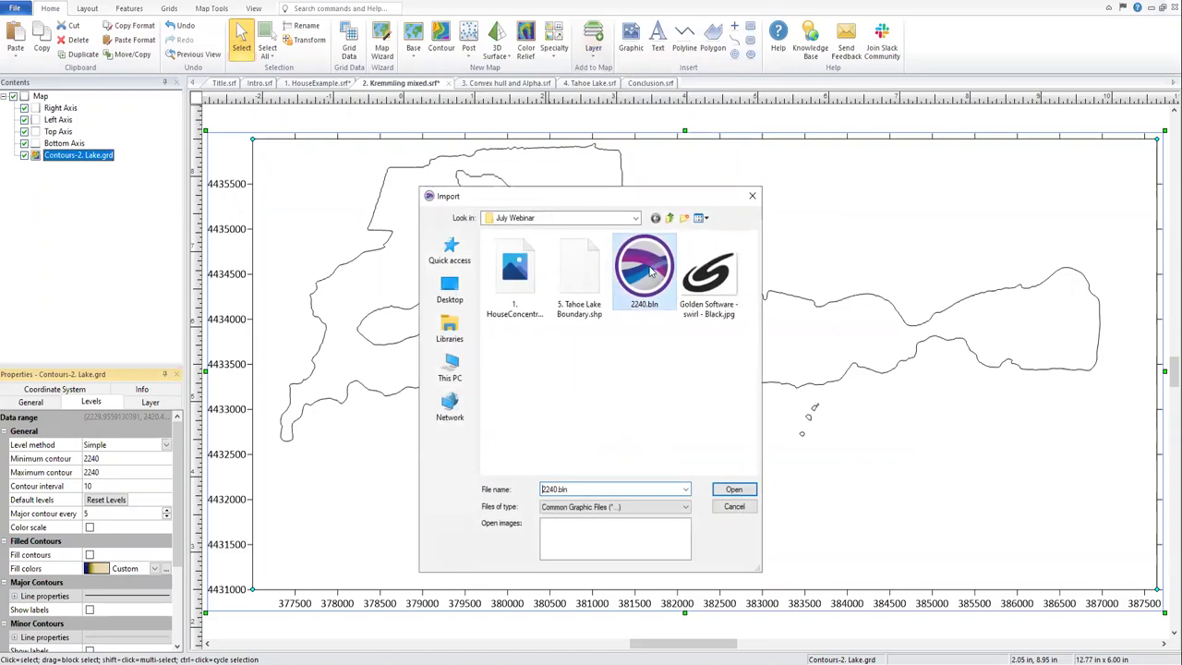
left_click(732, 492)
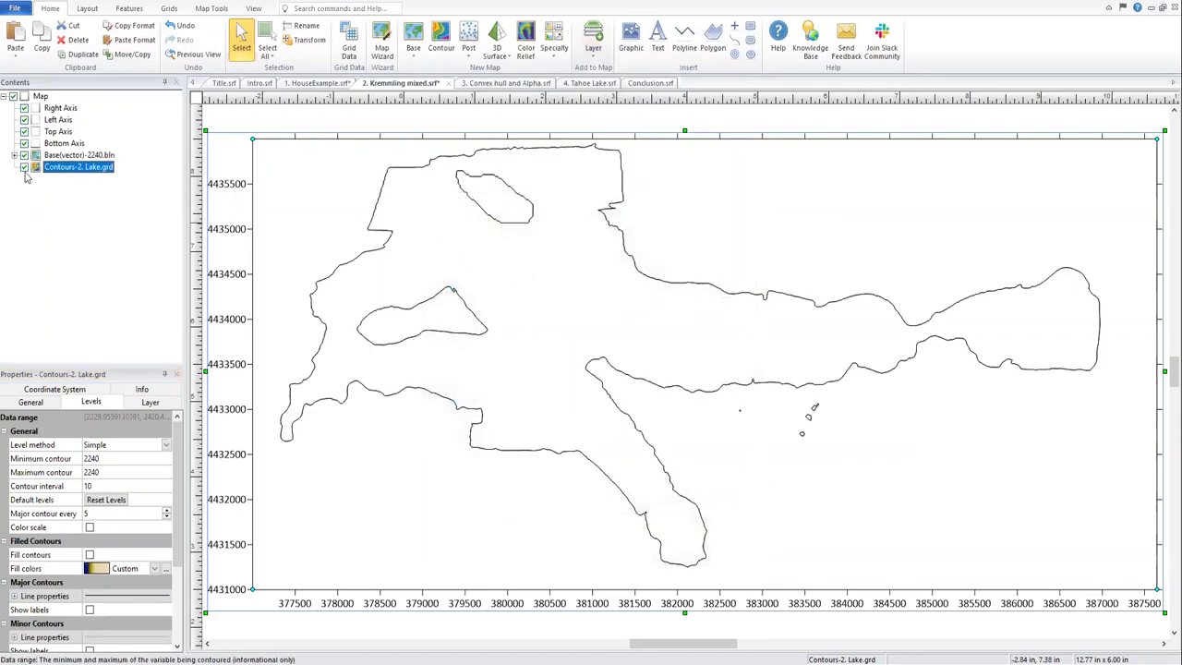
left_click(24, 167)
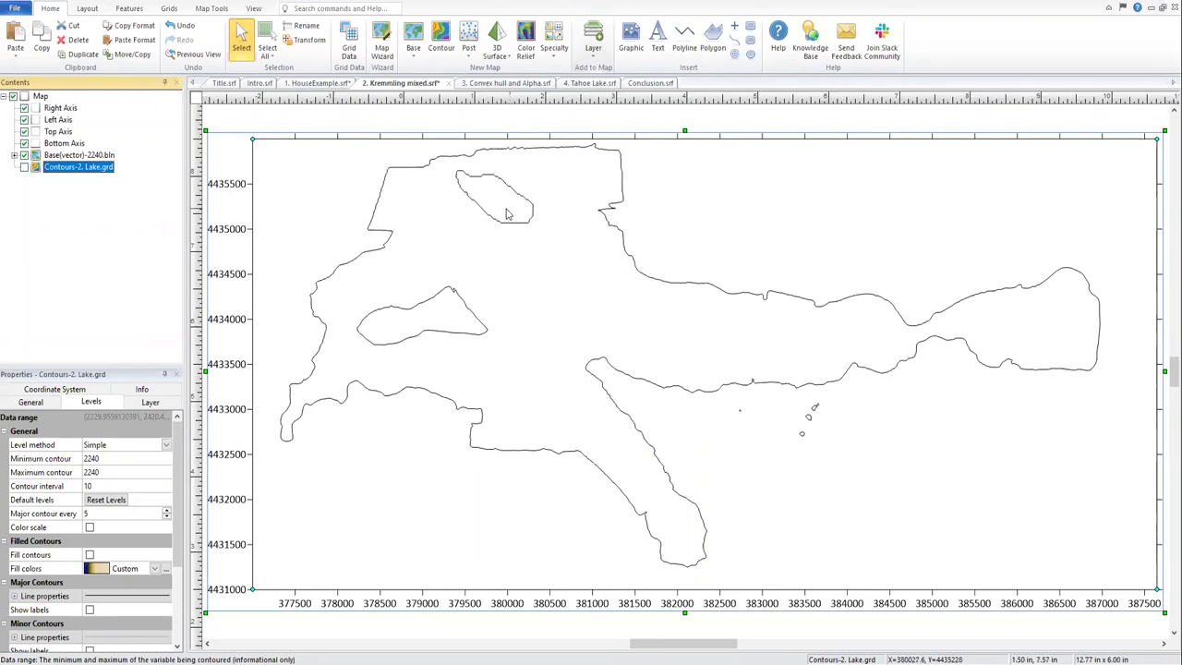
Convert all the 3D polylines in the 2240.bln base layer to polygons.
left_click(14, 155)
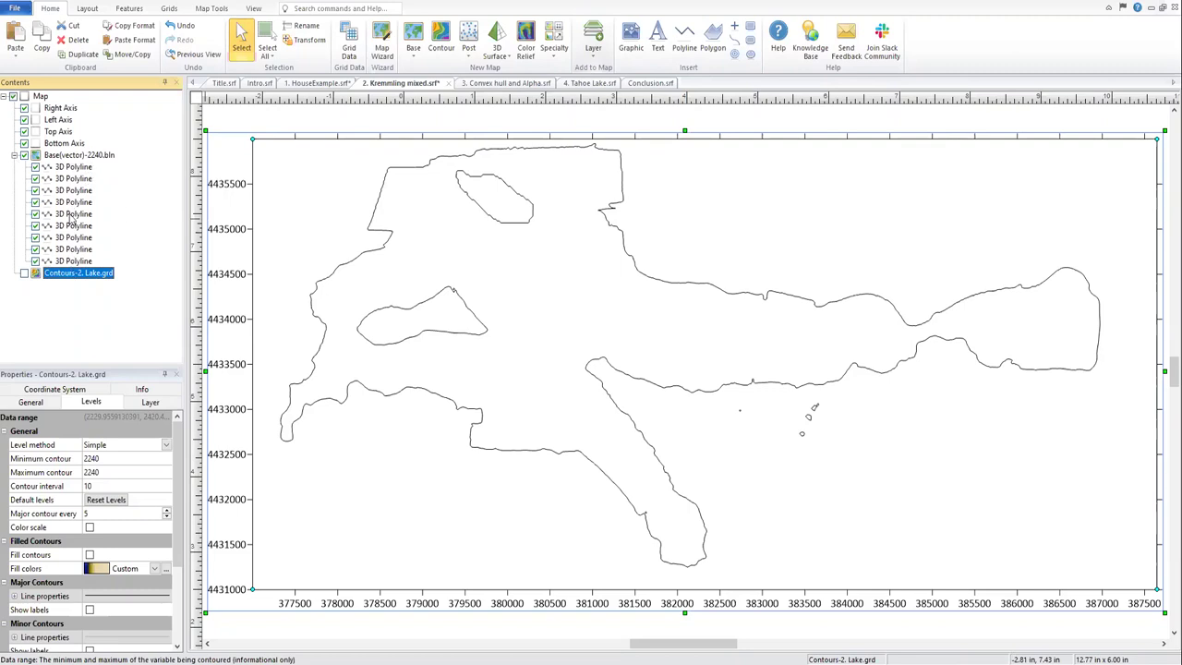
left_click(70, 167)
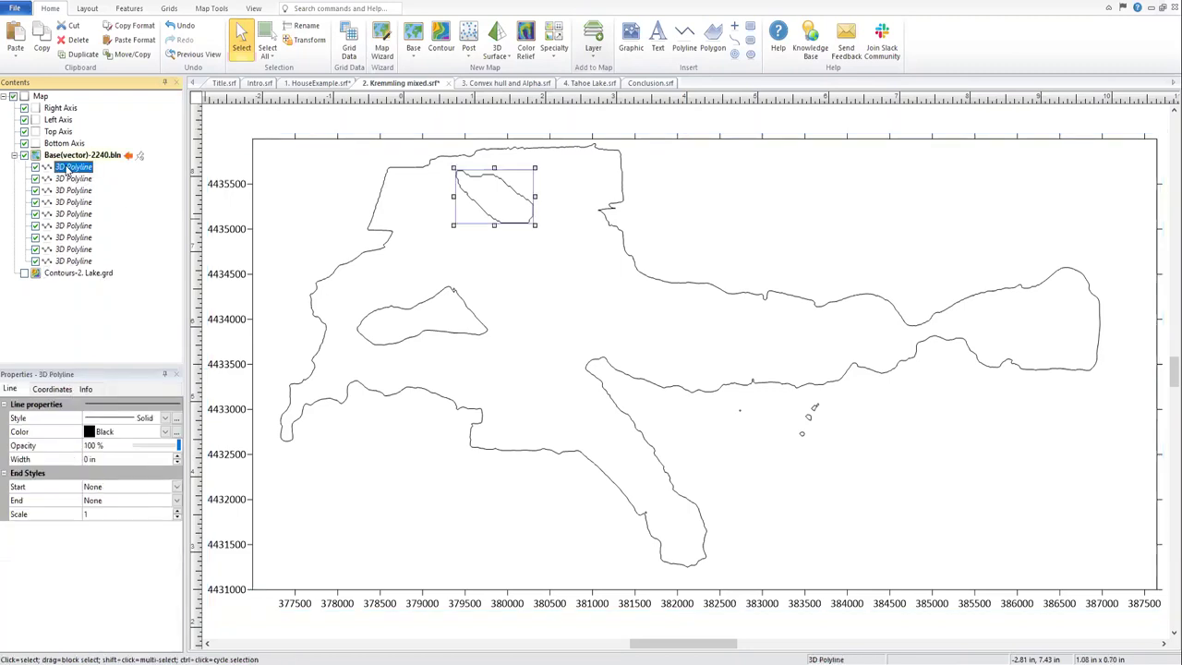
left_click(83, 262, "shift")
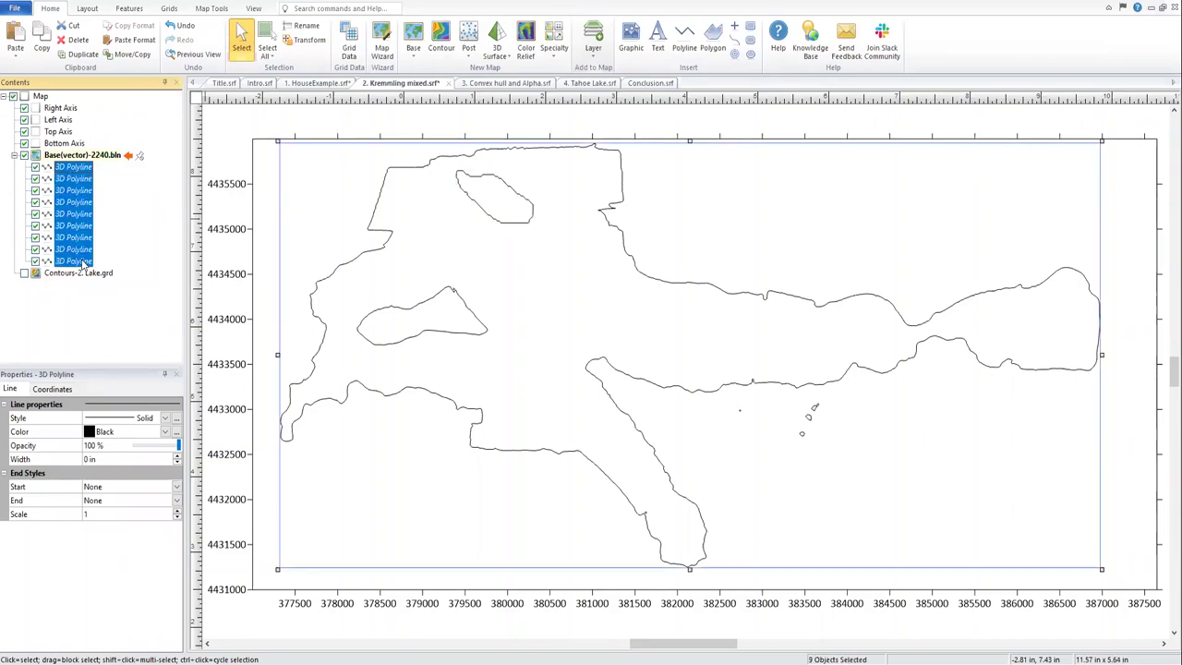
right_click(73, 204)
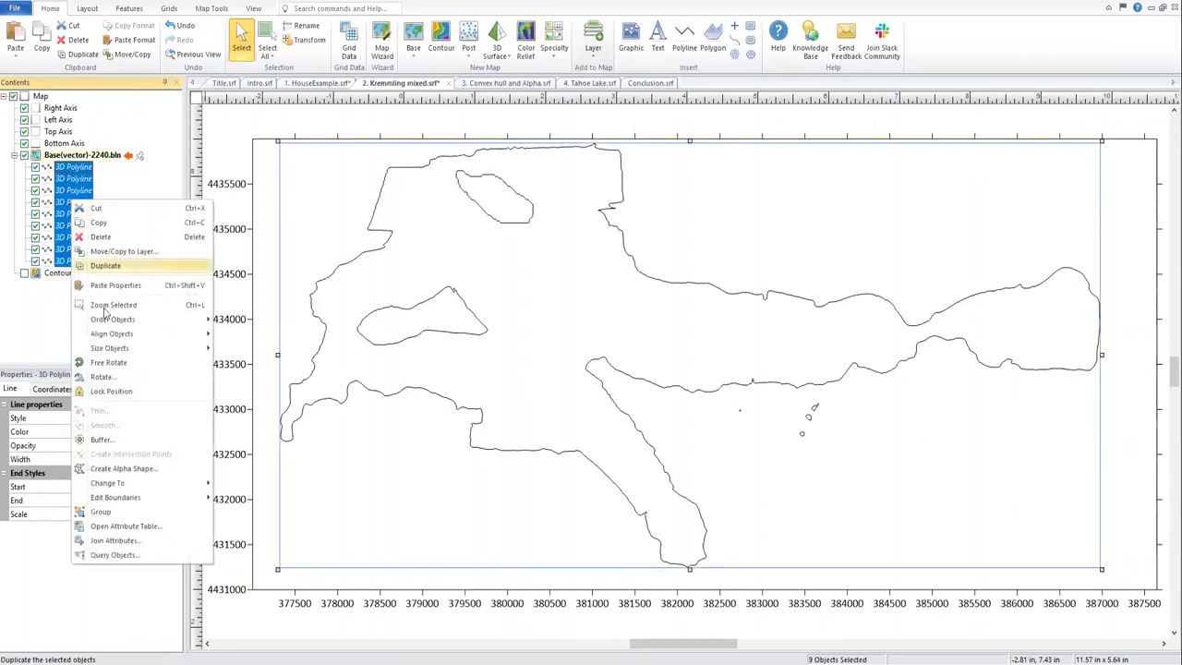
mouse_move(154, 488)
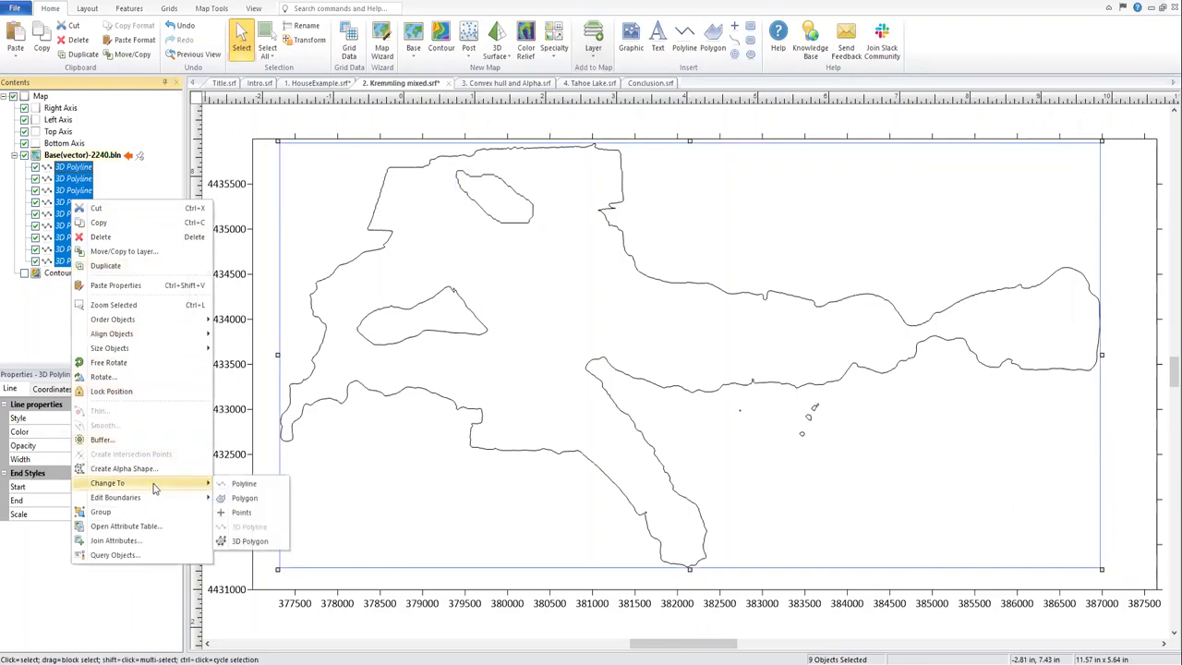
left_click(262, 503)
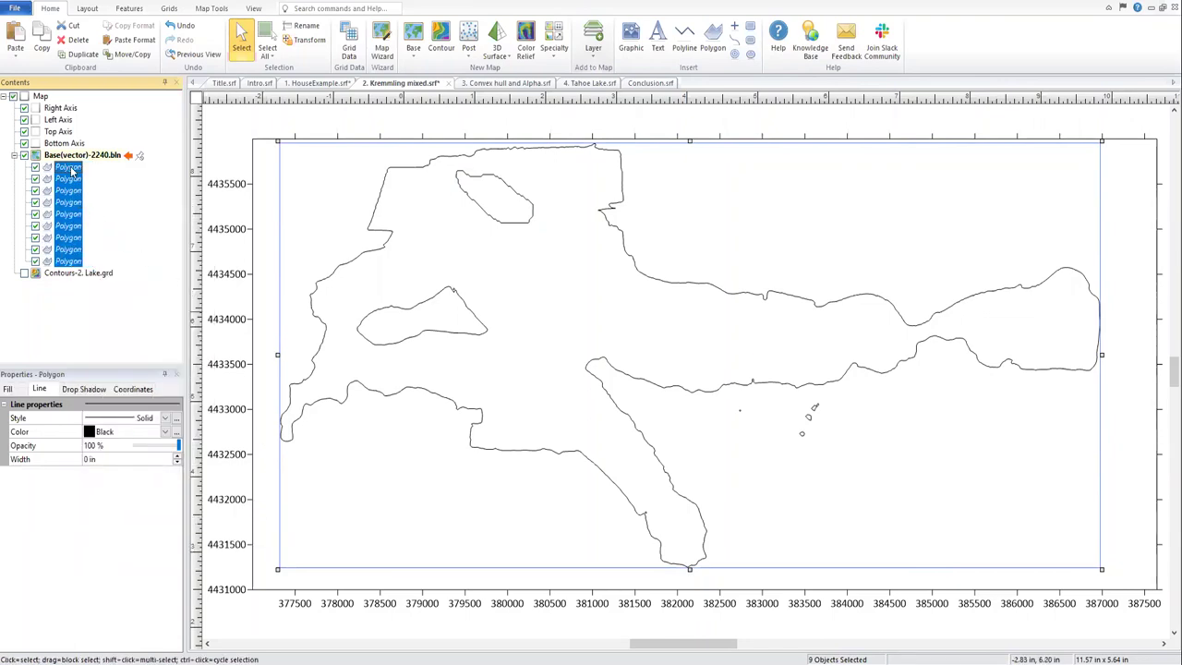
Delete the four small stray polygons outside the lake, south of its eastern arm.
left_click(804, 438)
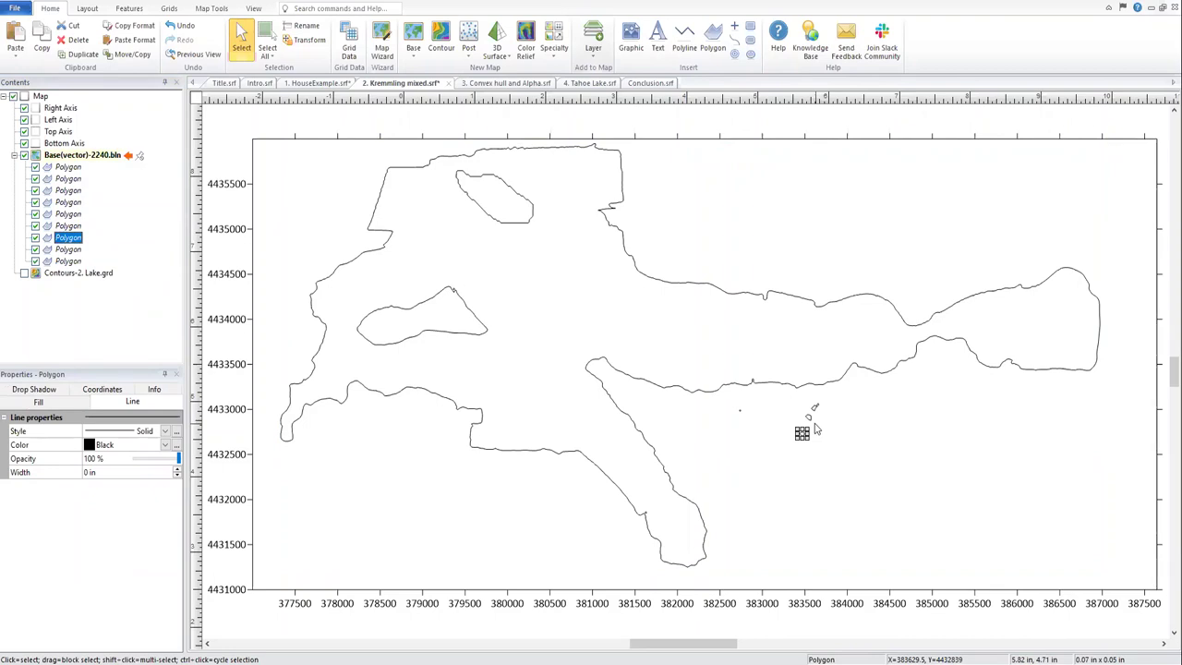
key("Delete")
left_click(810, 419)
key("Delete")
left_click(817, 411)
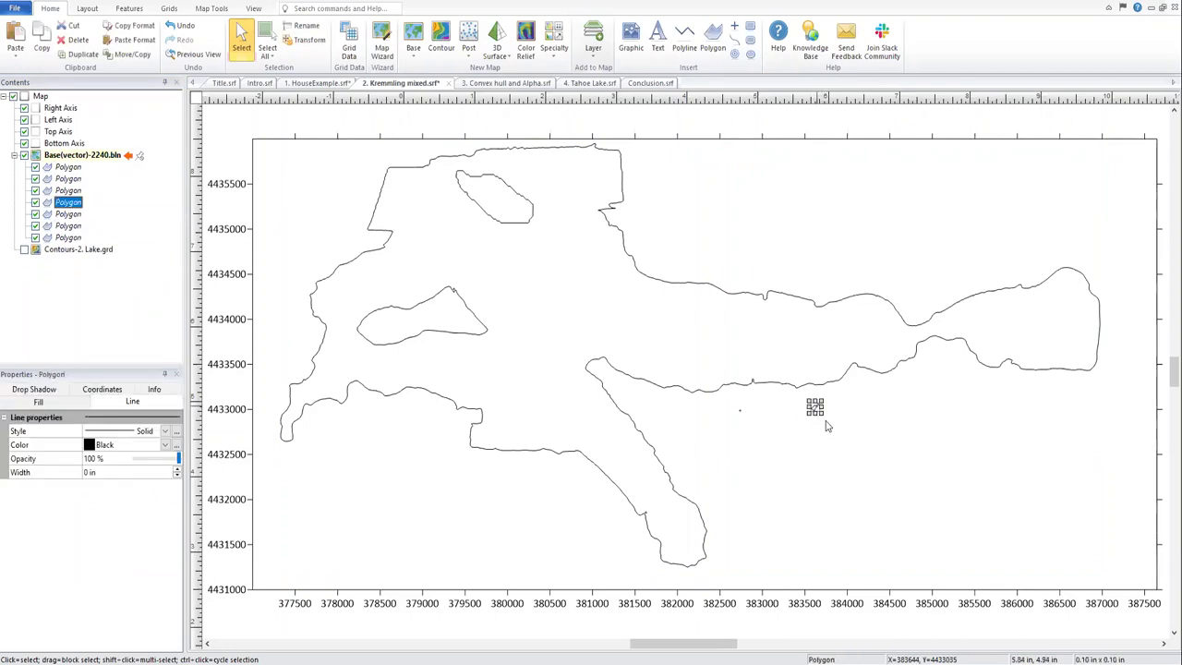
key("Delete")
left_click(740, 413)
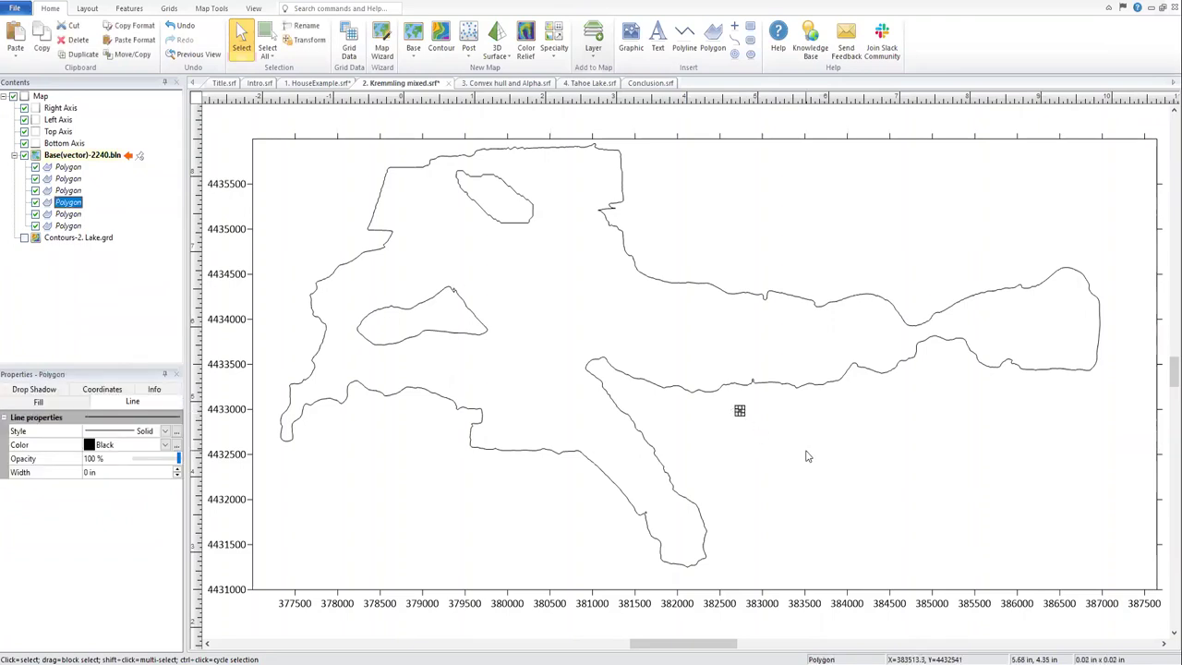
key("Delete")
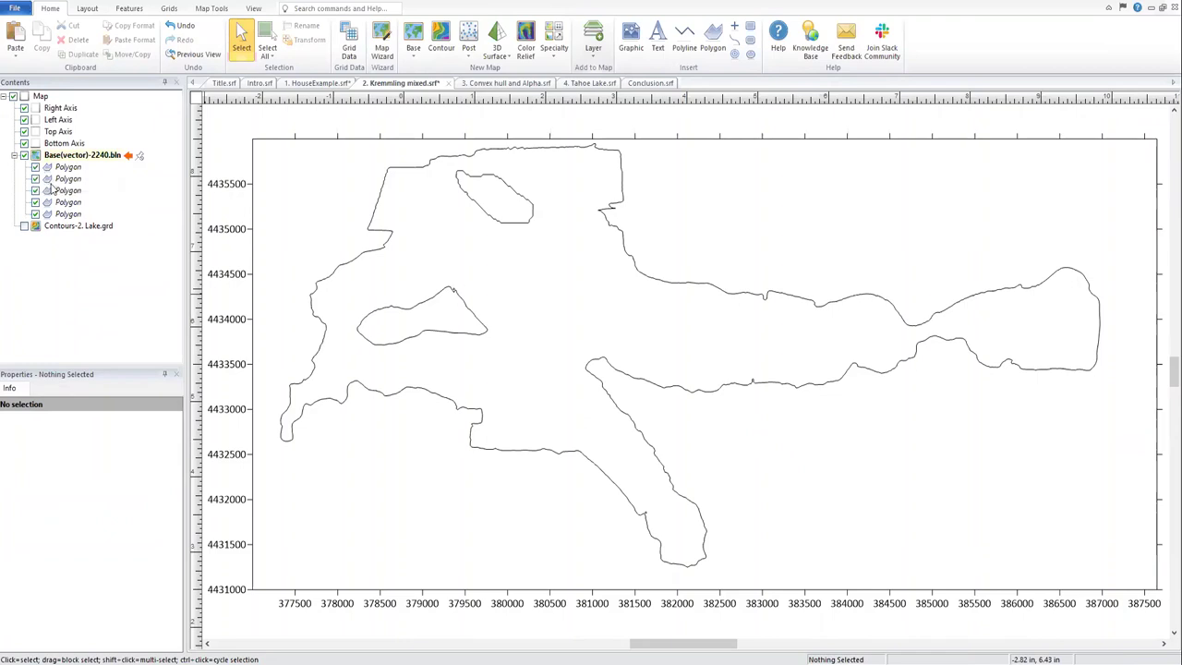
Delete the two tiny polygons on the southern arm's shoreline and at the tip of the western island, and collapse the base layer.
left_click(69, 215)
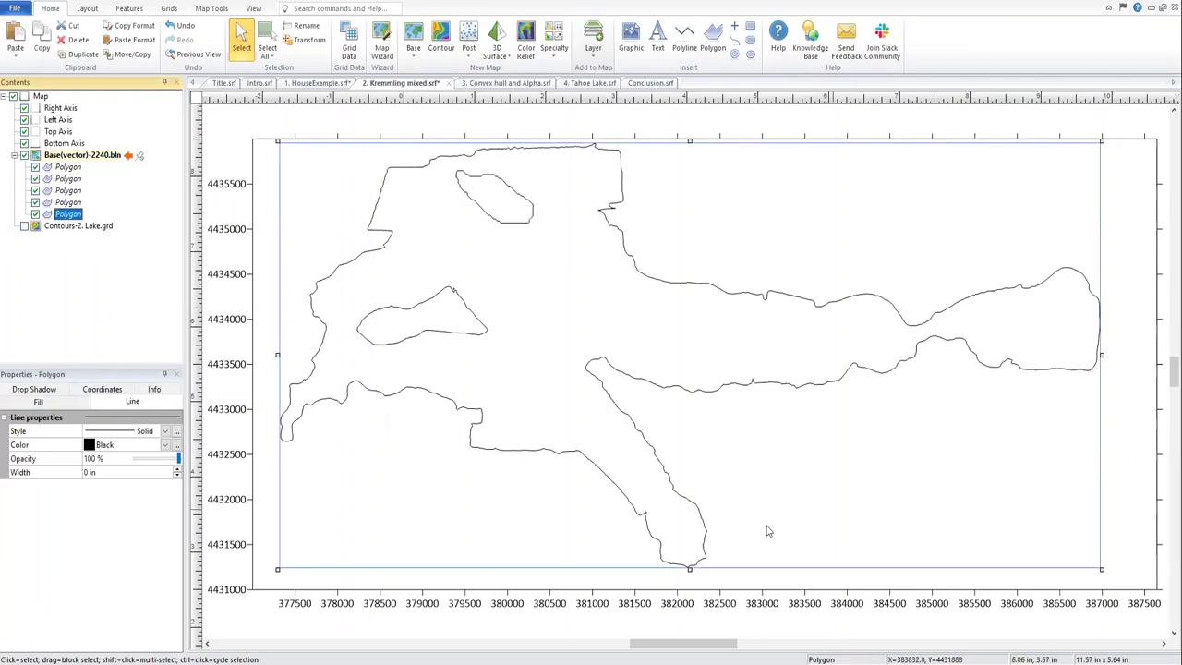
left_click(65, 204)
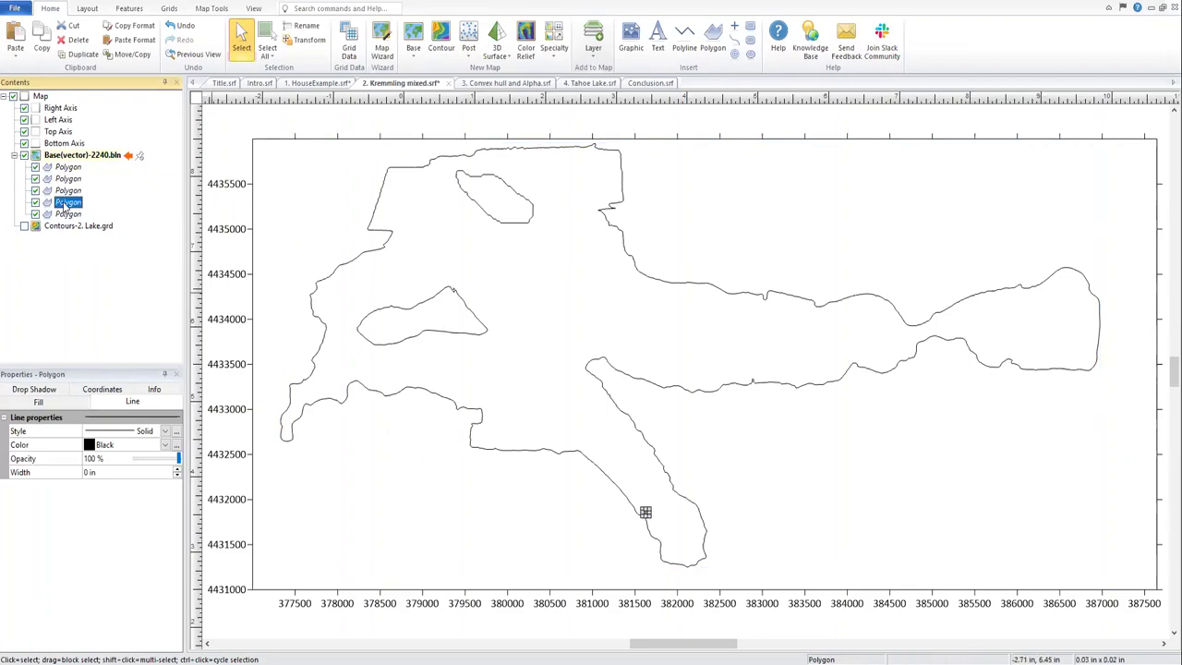
key("Delete")
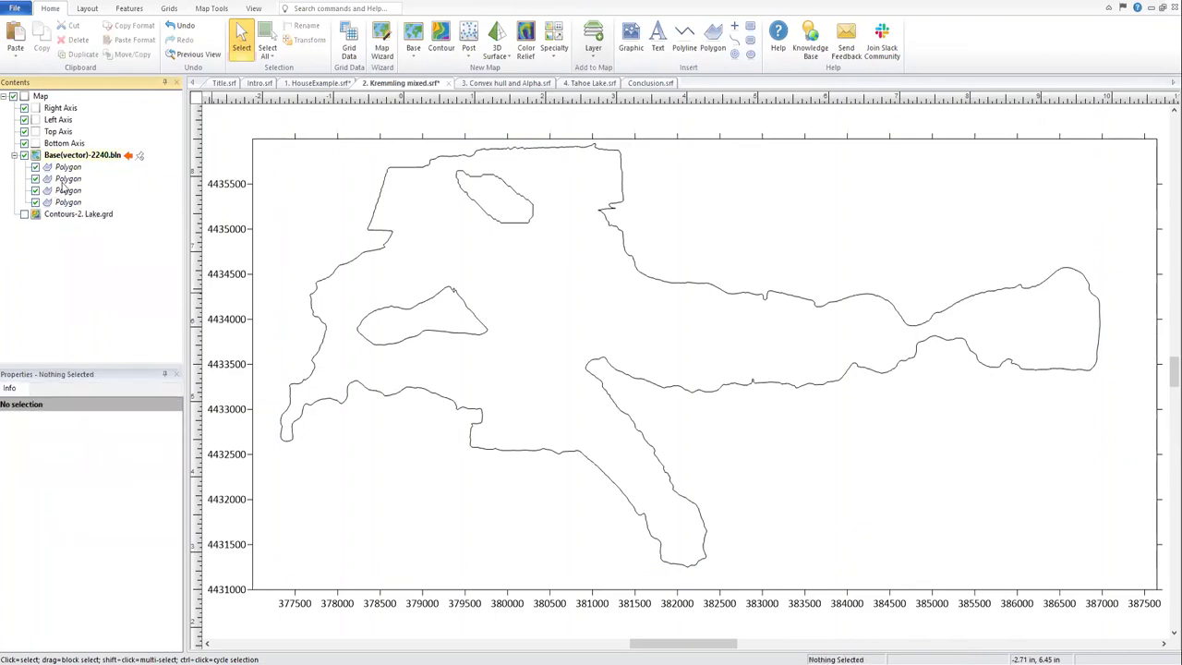
left_click(67, 179)
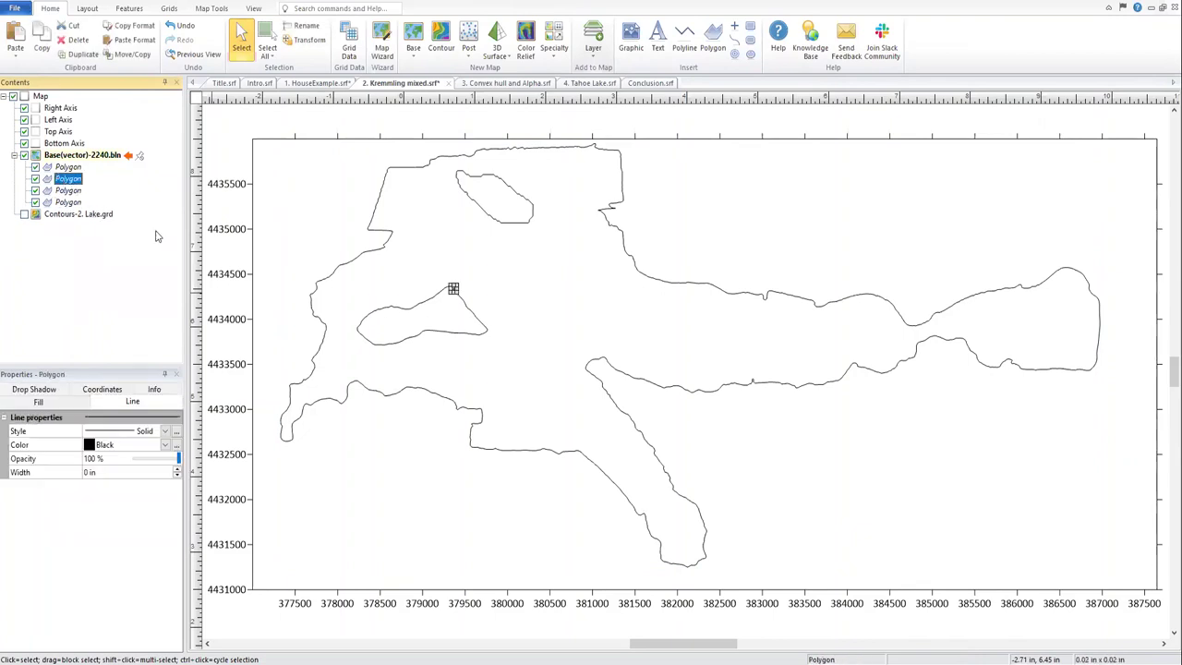
key("Delete")
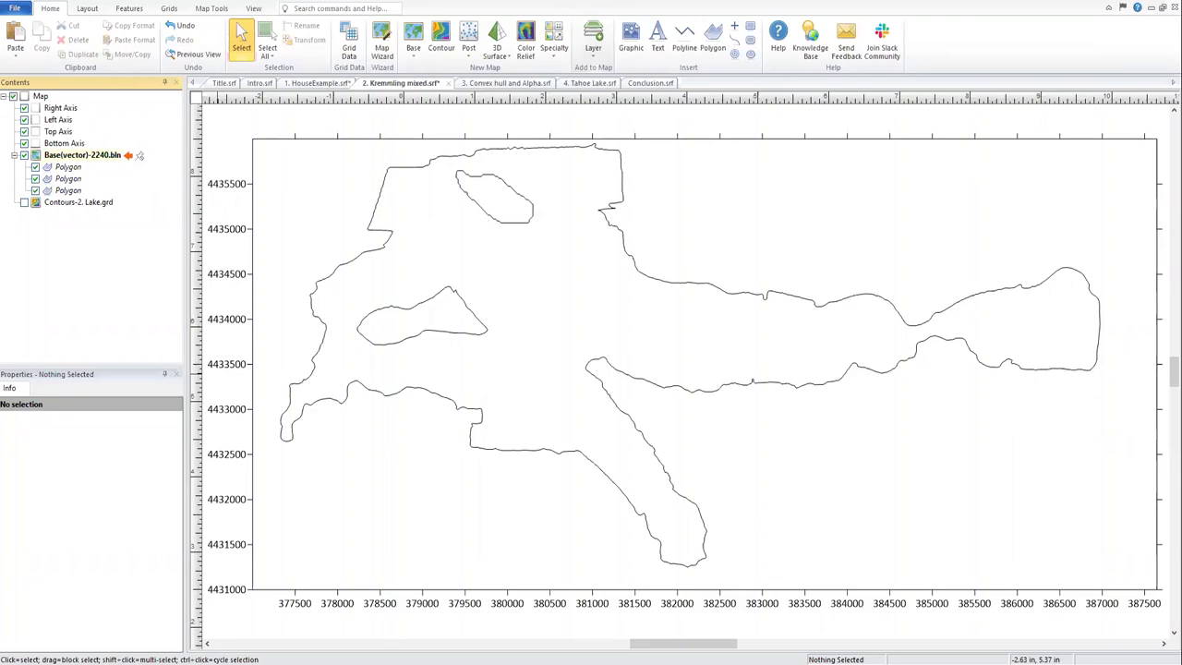
left_click(14, 155)
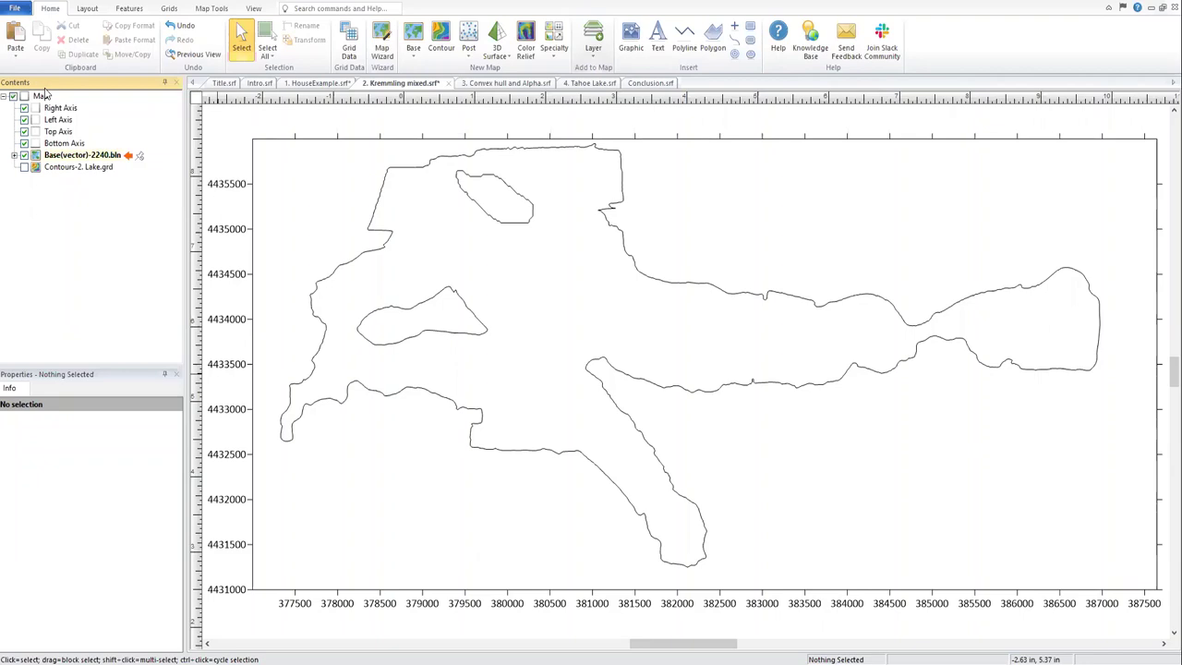
Export the cleaned base layer over the existing 2240.bln file with the default scaling restored.
left_click(42, 97)
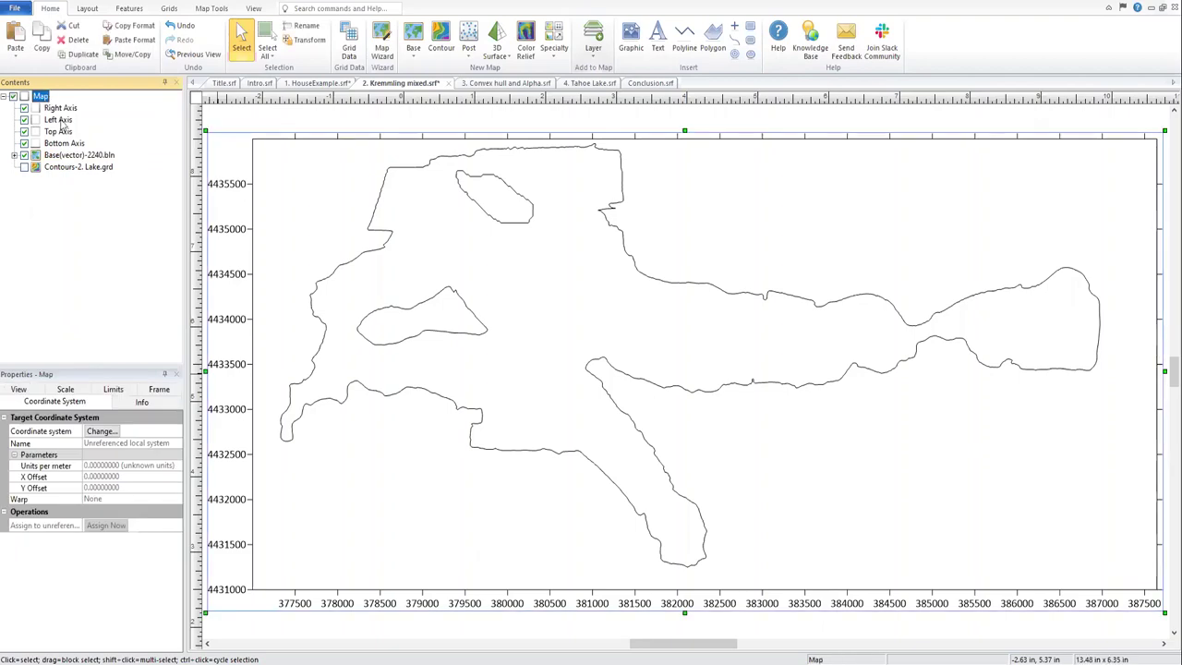
left_click(69, 155)
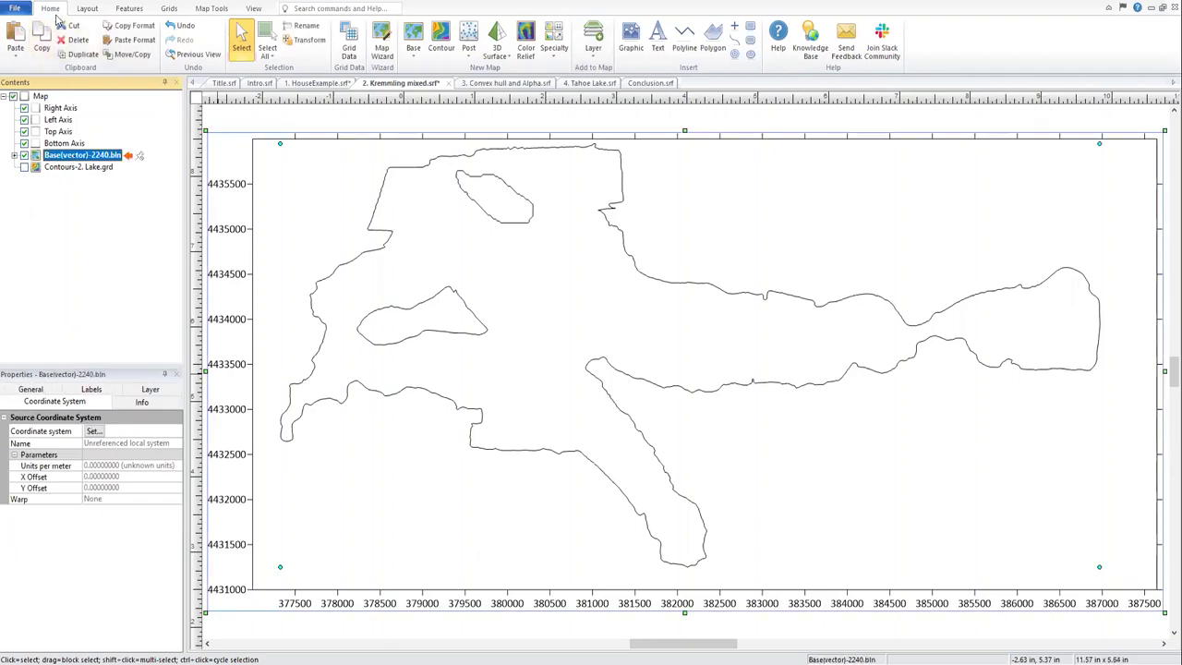
left_click(15, 9)
left_click(40, 124)
left_click(545, 266)
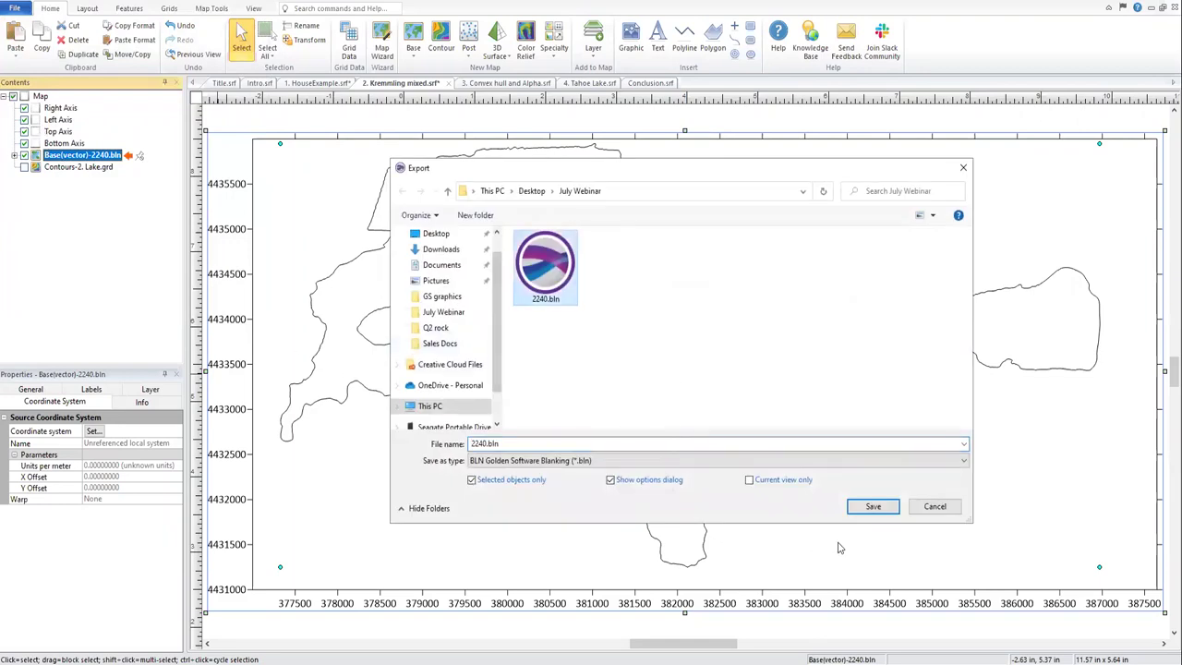
left_click(873, 506)
left_click(704, 377)
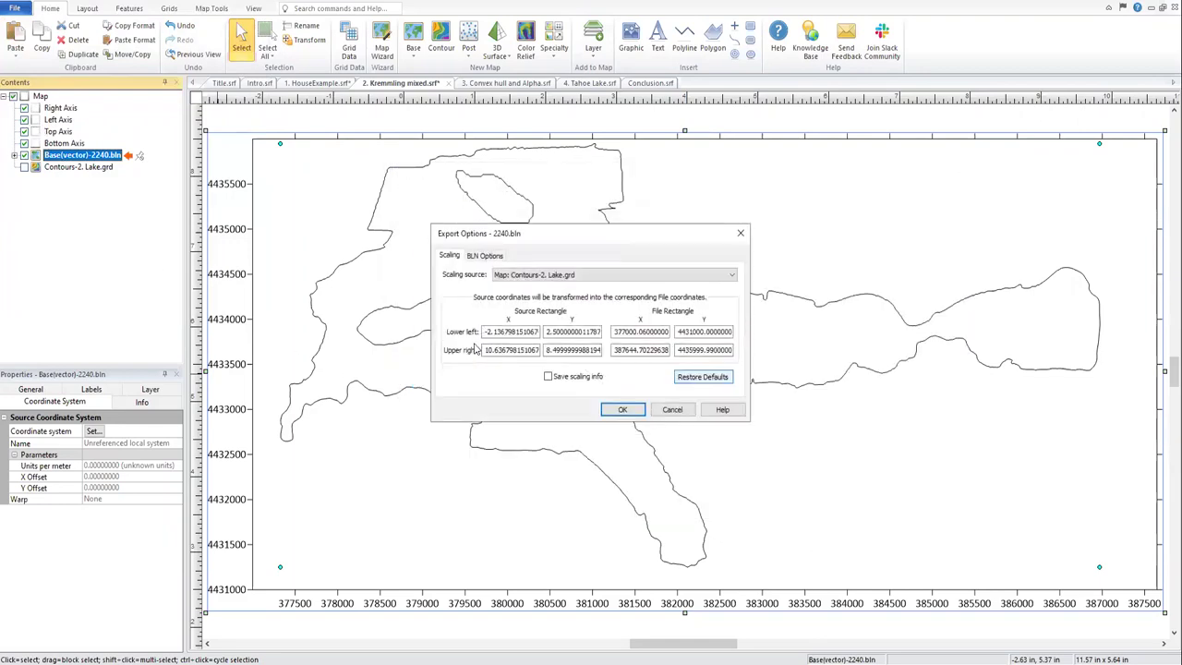
left_click(621, 409)
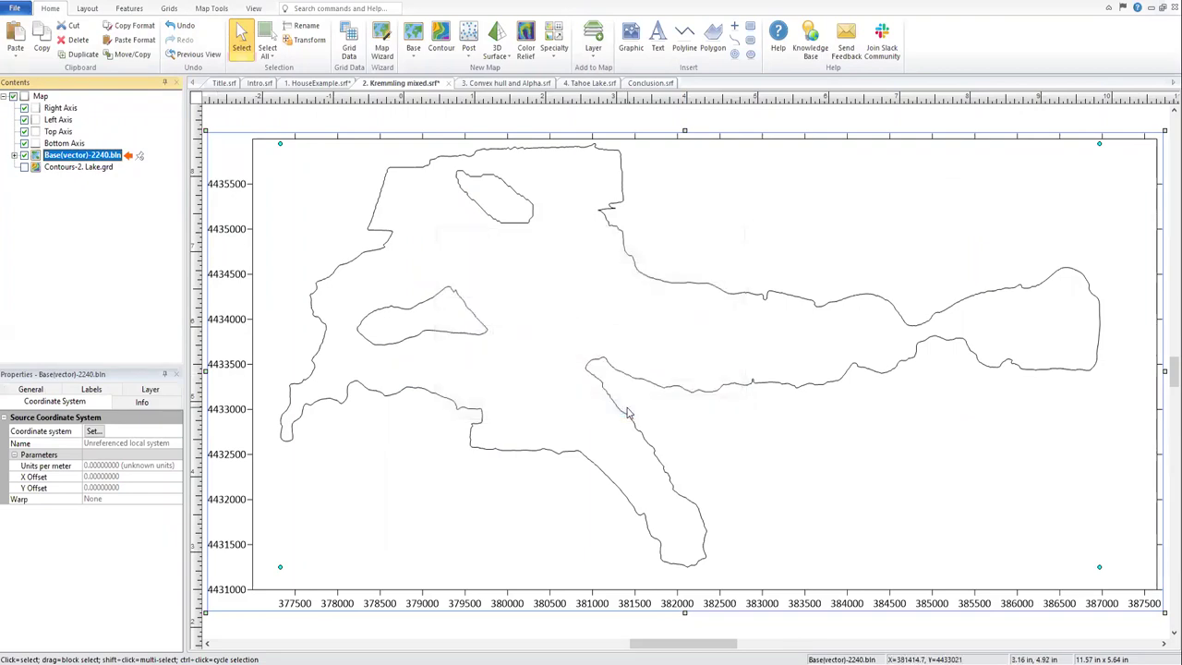
Open the exported 2240.bln file in a worksheet.
left_click(19, 12)
left_click(44, 53)
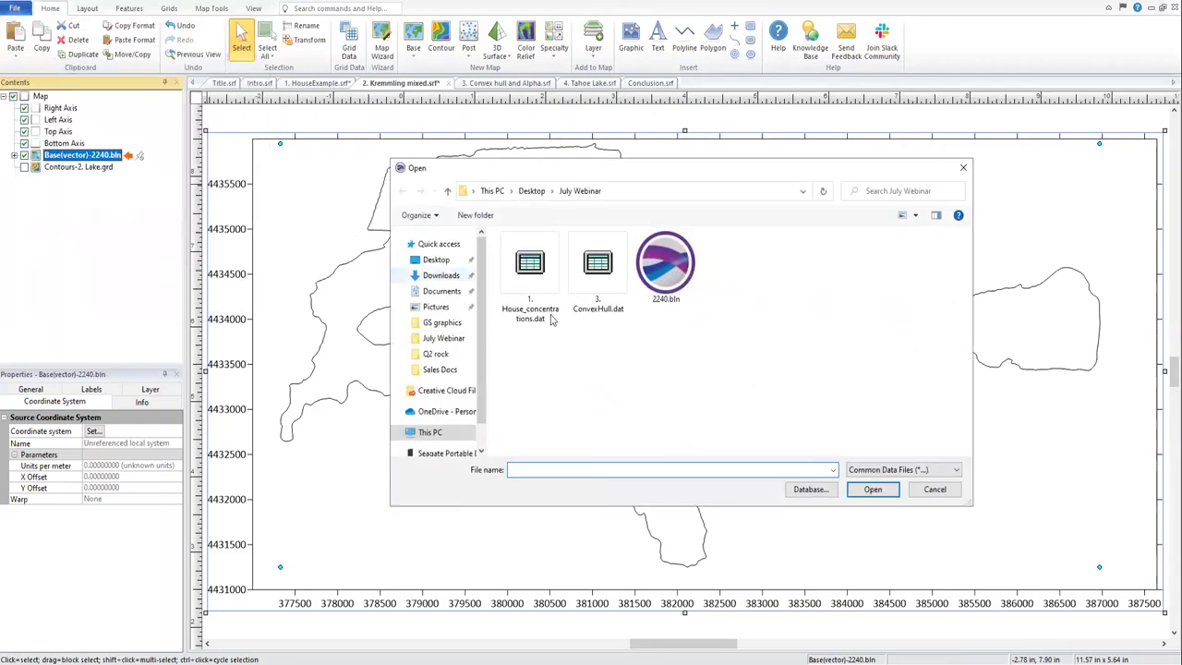
left_click(689, 289)
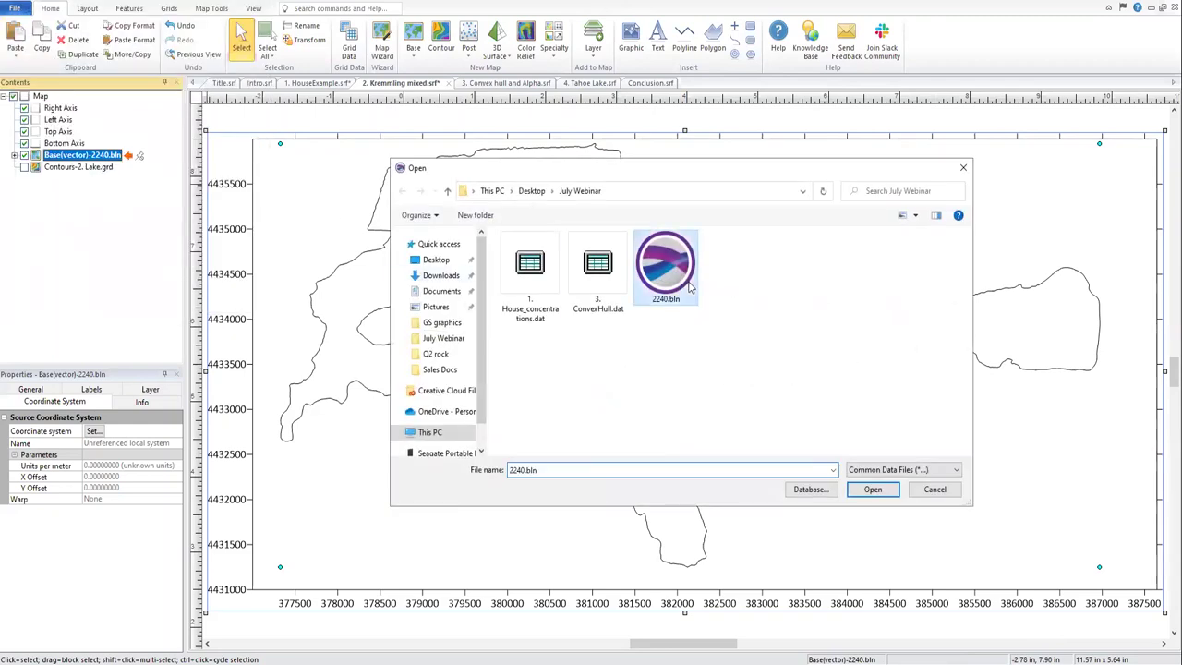
left_click(873, 490)
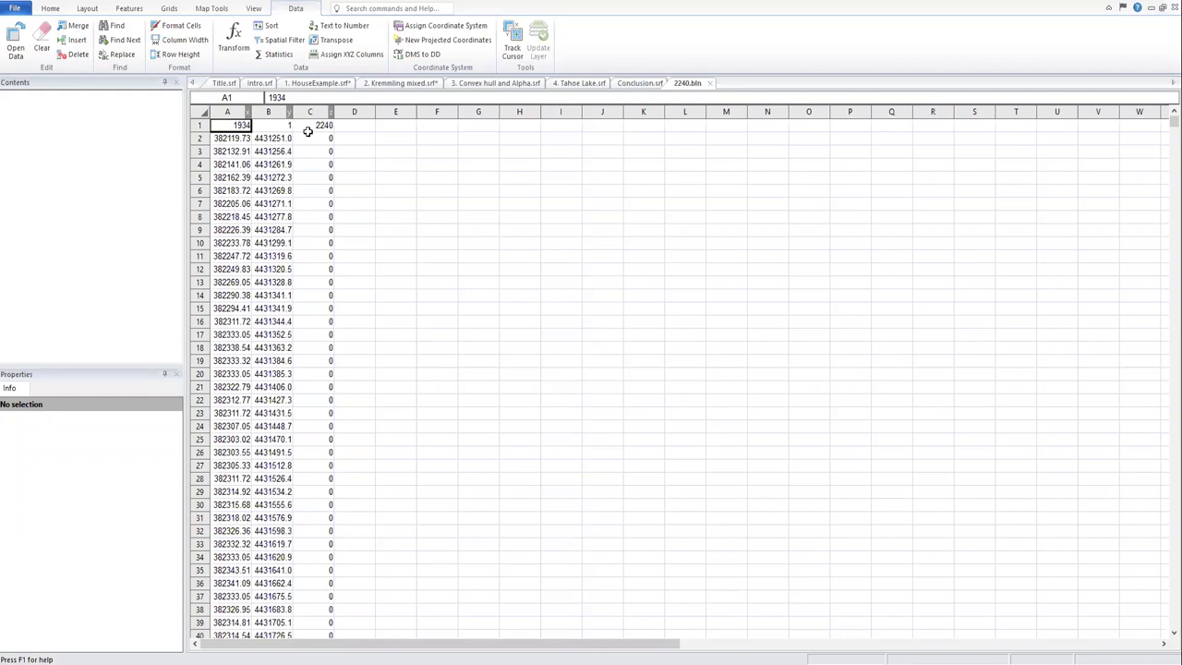
Search the worksheet for every cell exactly matching 1 to step through the polygon header rows, ending on the first header.
left_click(402, 237)
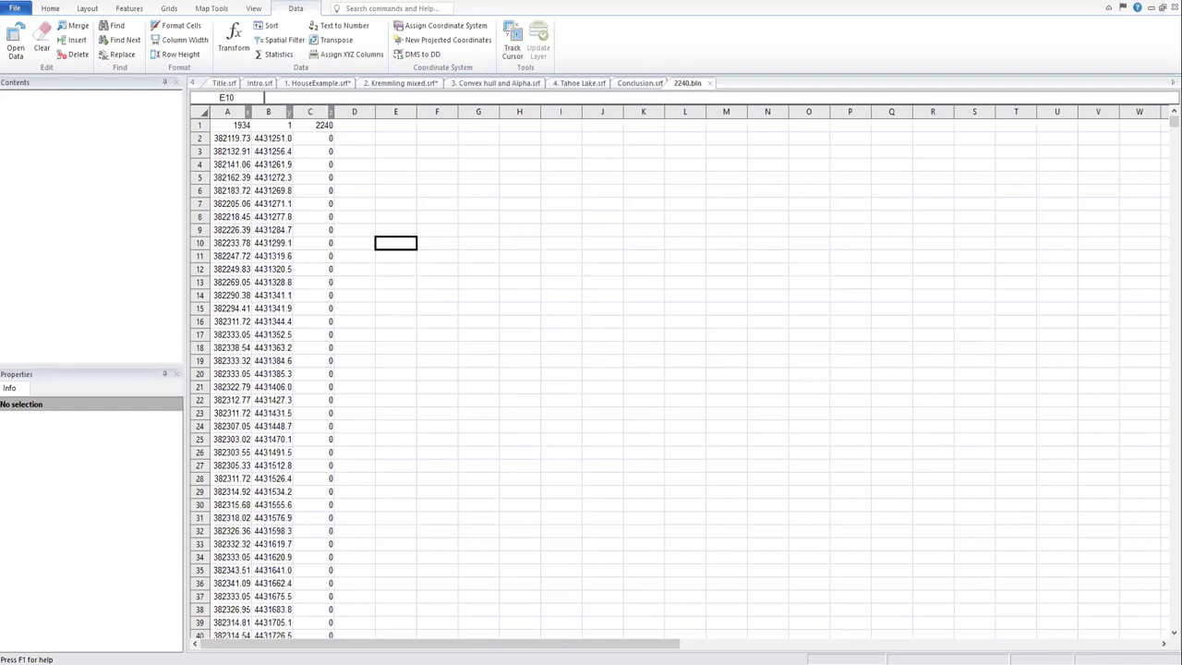
key("ctrl+f")
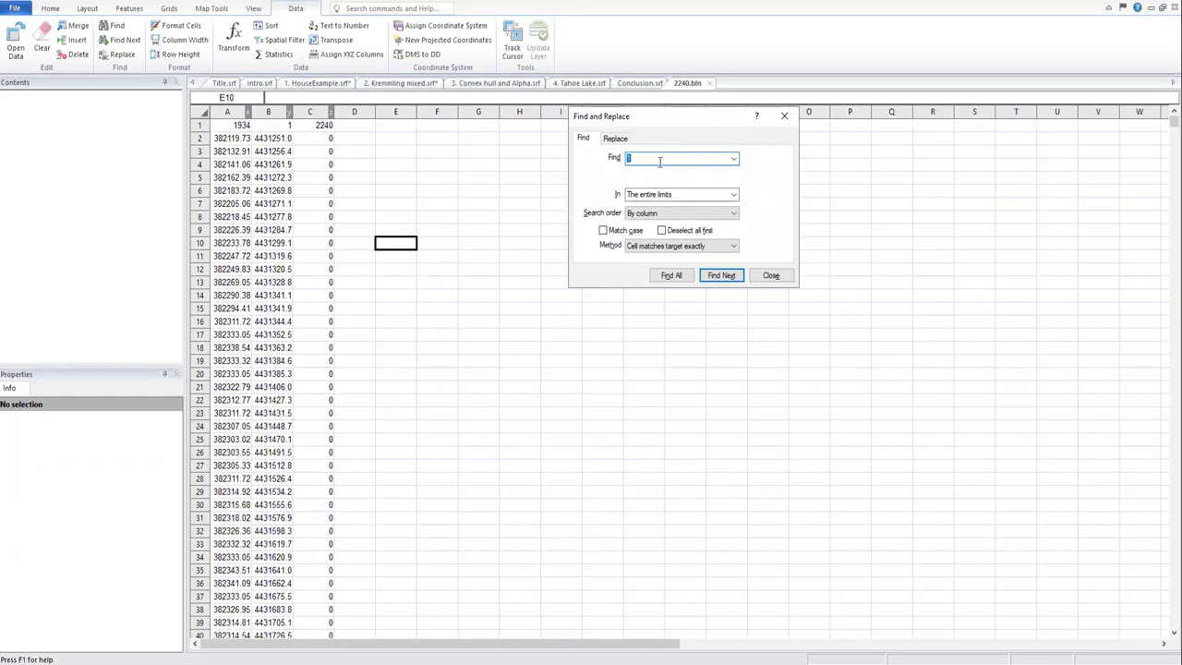
left_click(721, 275)
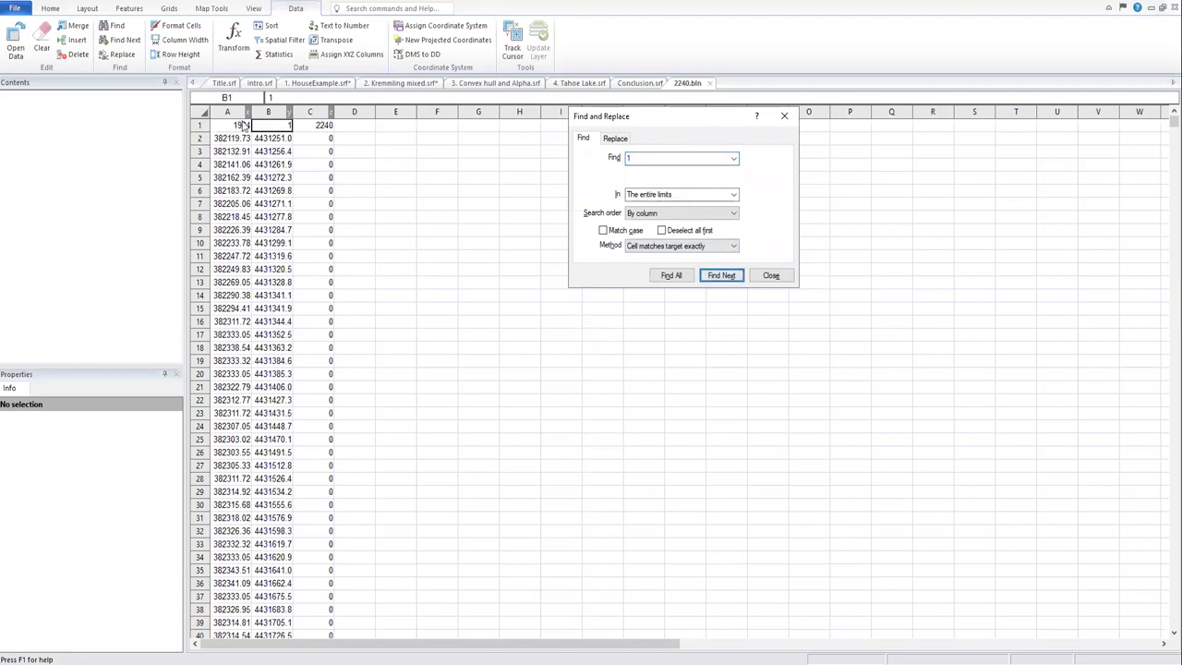
left_click(717, 278)
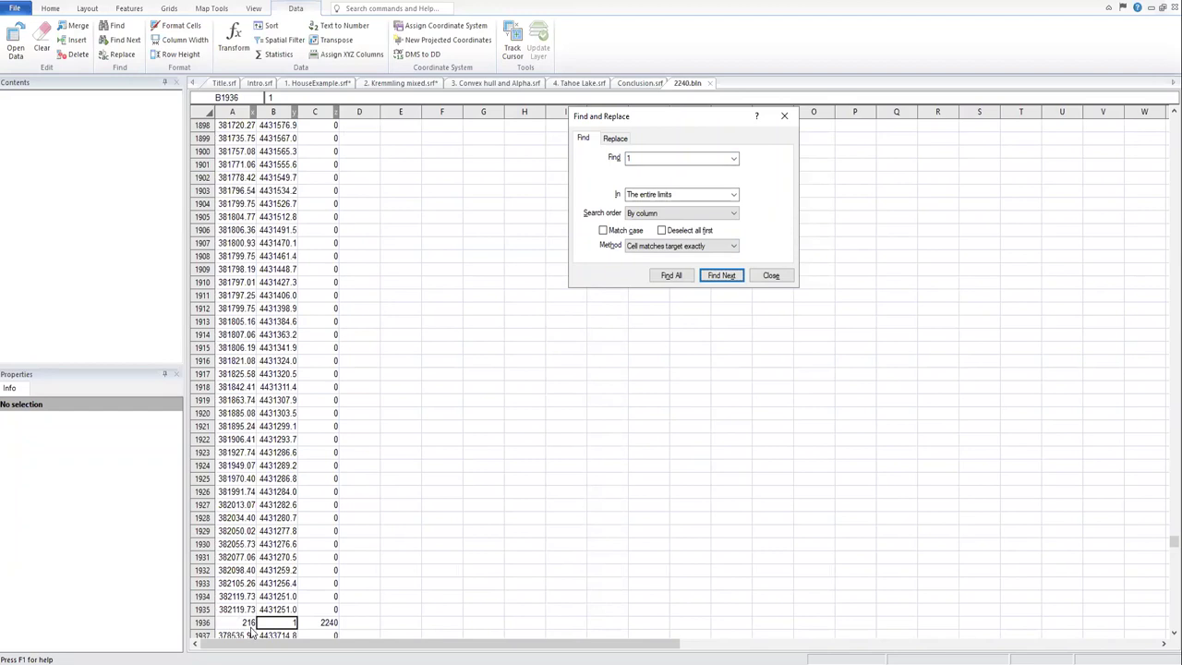
left_click(719, 279)
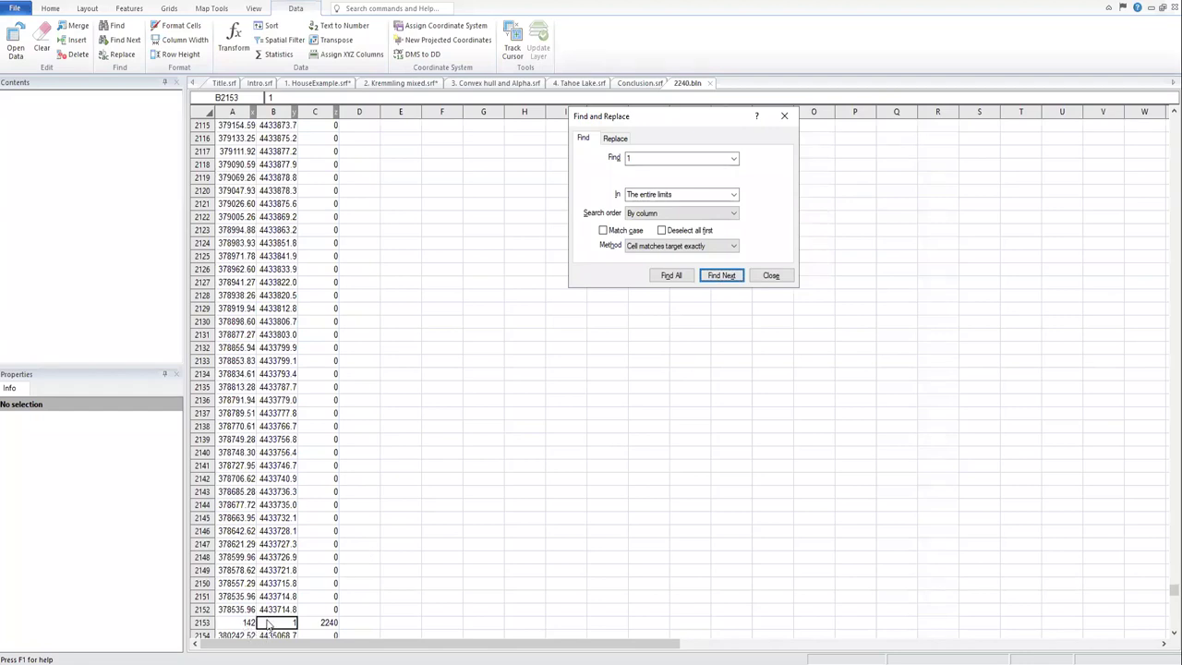
left_click(715, 276)
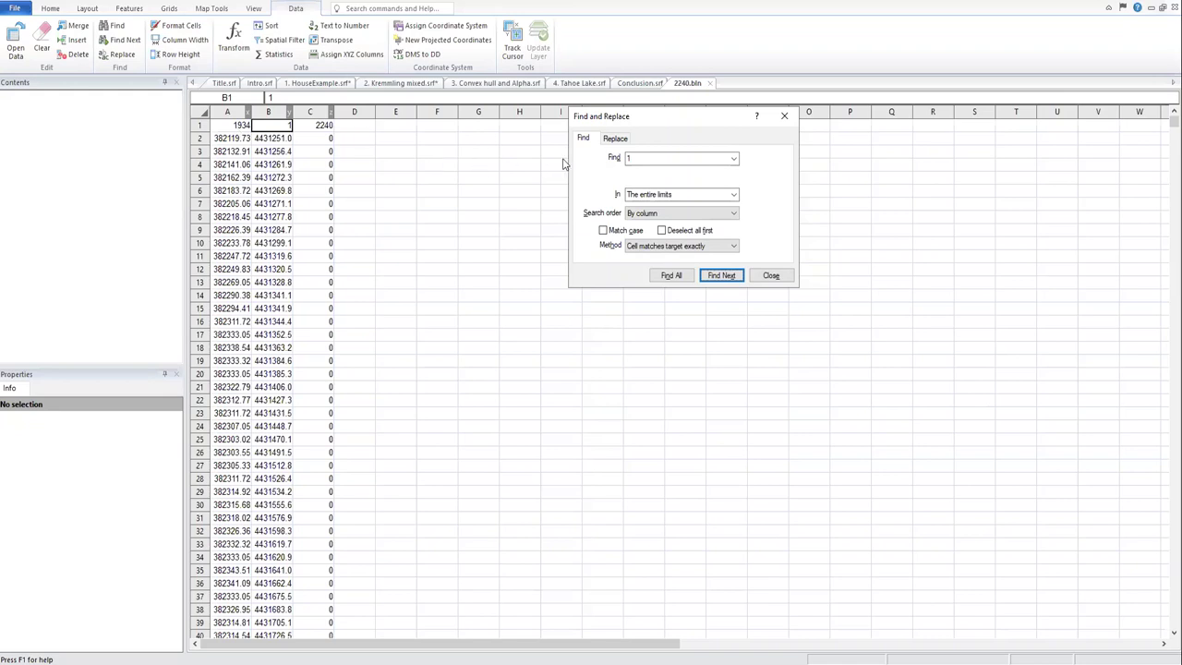
left_click(783, 117)
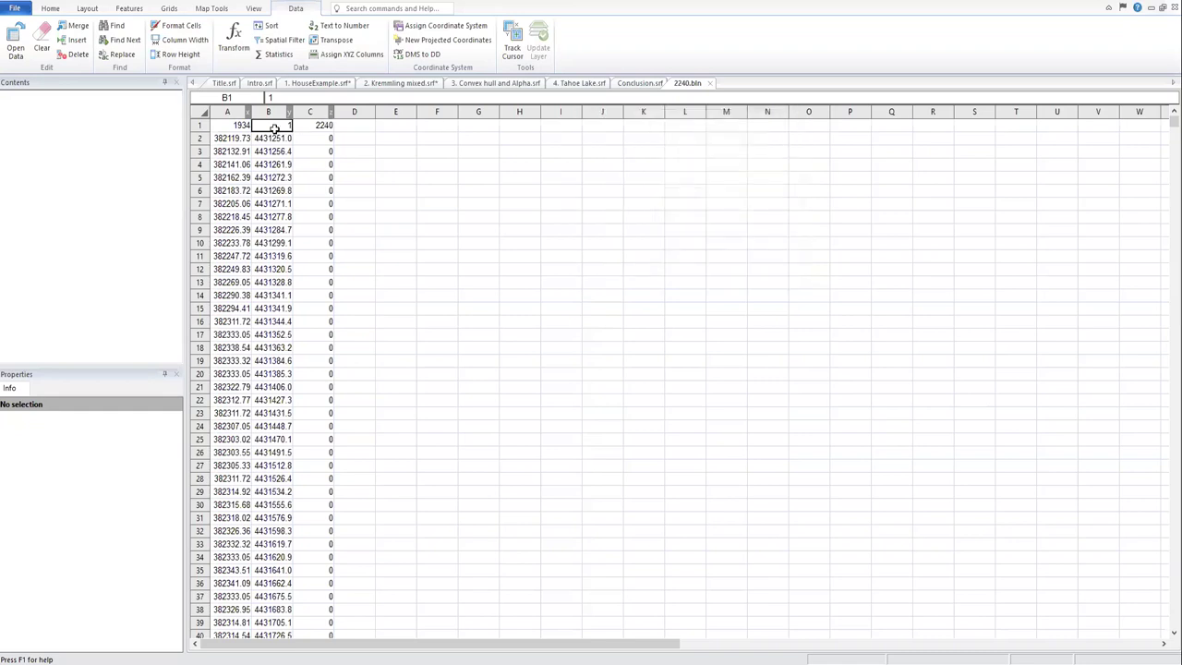
Set the first polygon's flag in cell B1 to 0 and save the worksheet over 2240.bln.
type("0")
left_click(357, 157)
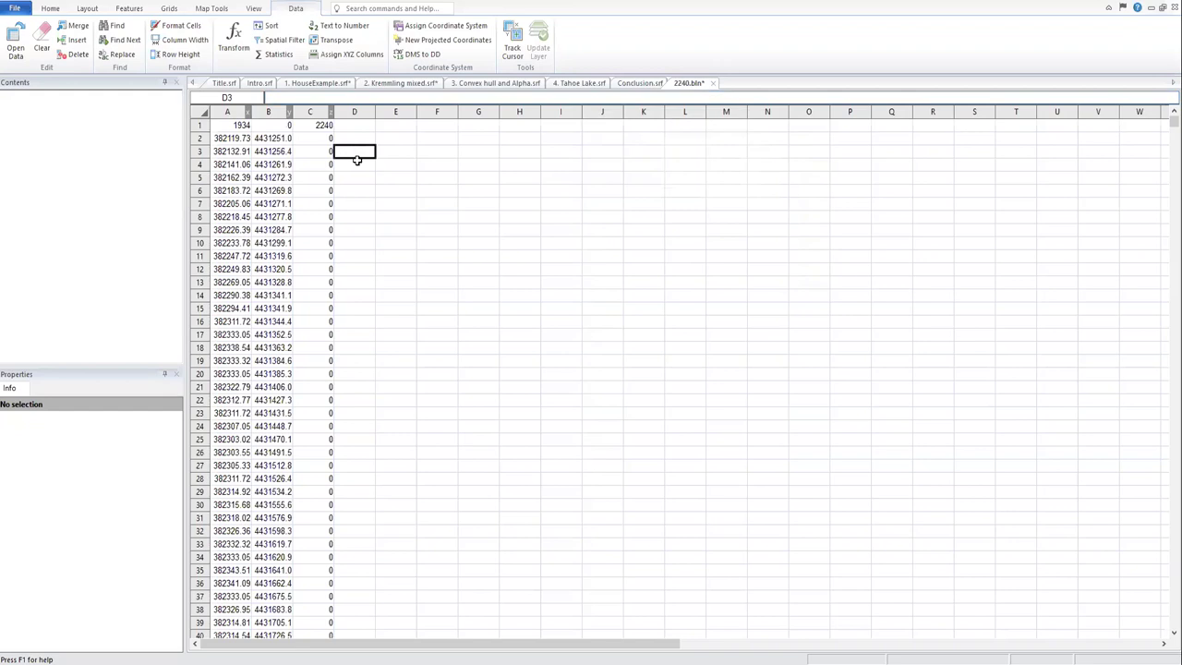
left_click(16, 10)
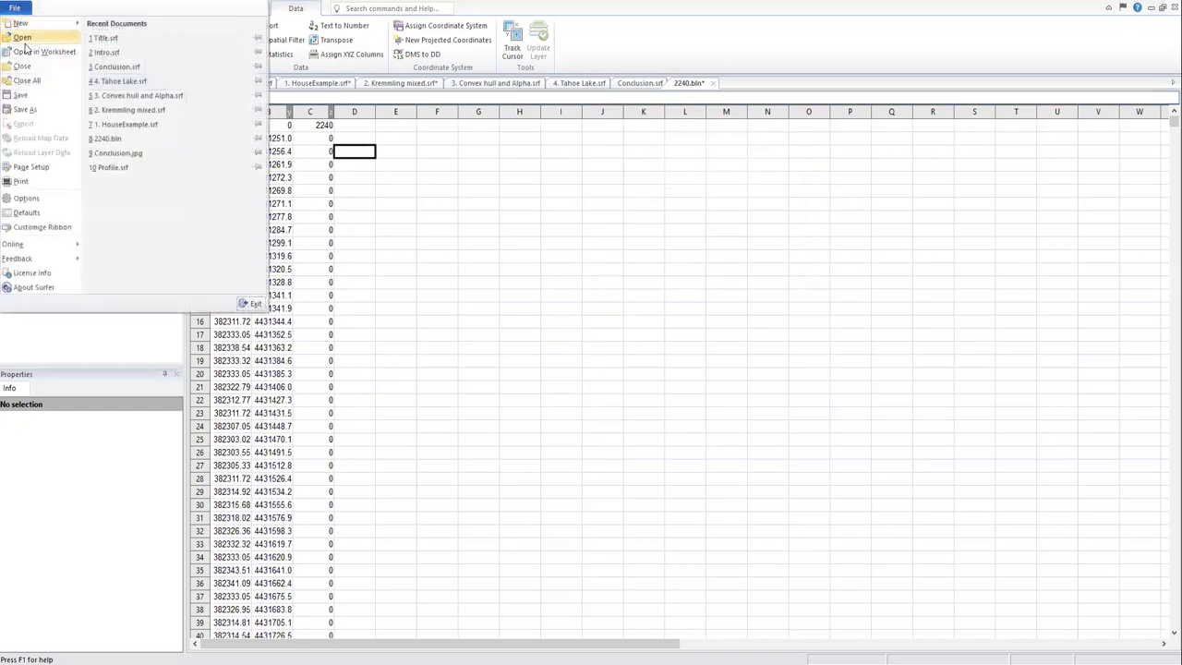
left_click(20, 109)
left_click(571, 433)
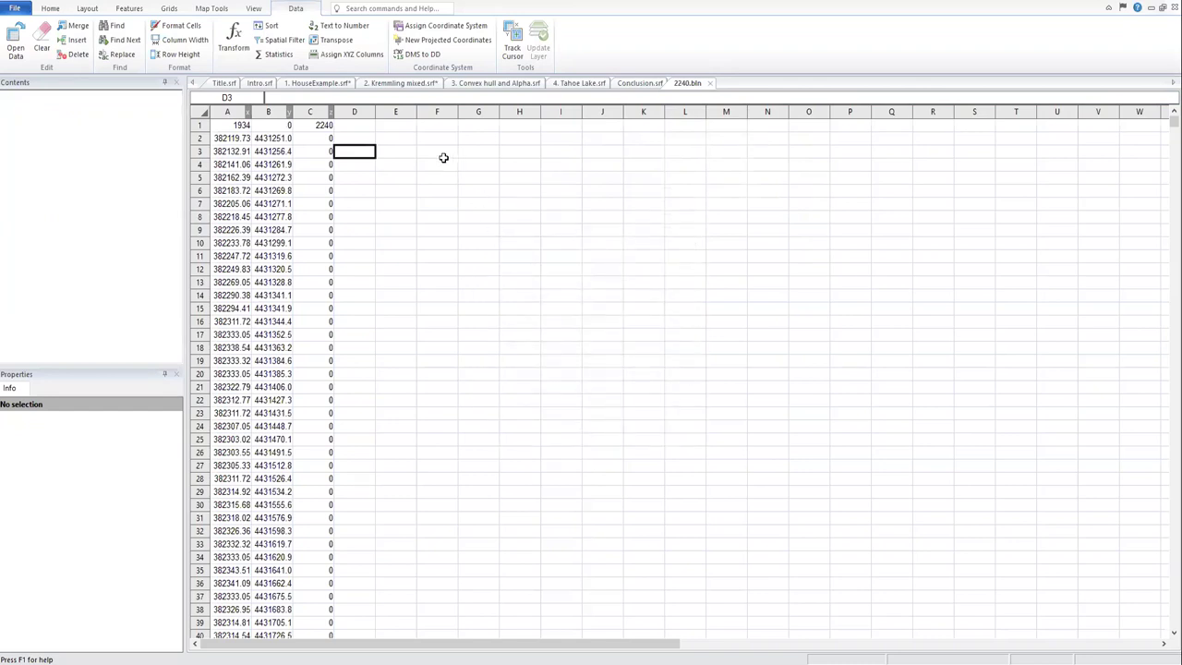
Reload the edited 2240.bln as the input file of the base layer in the Kremmling mixed map.
left_click(400, 83)
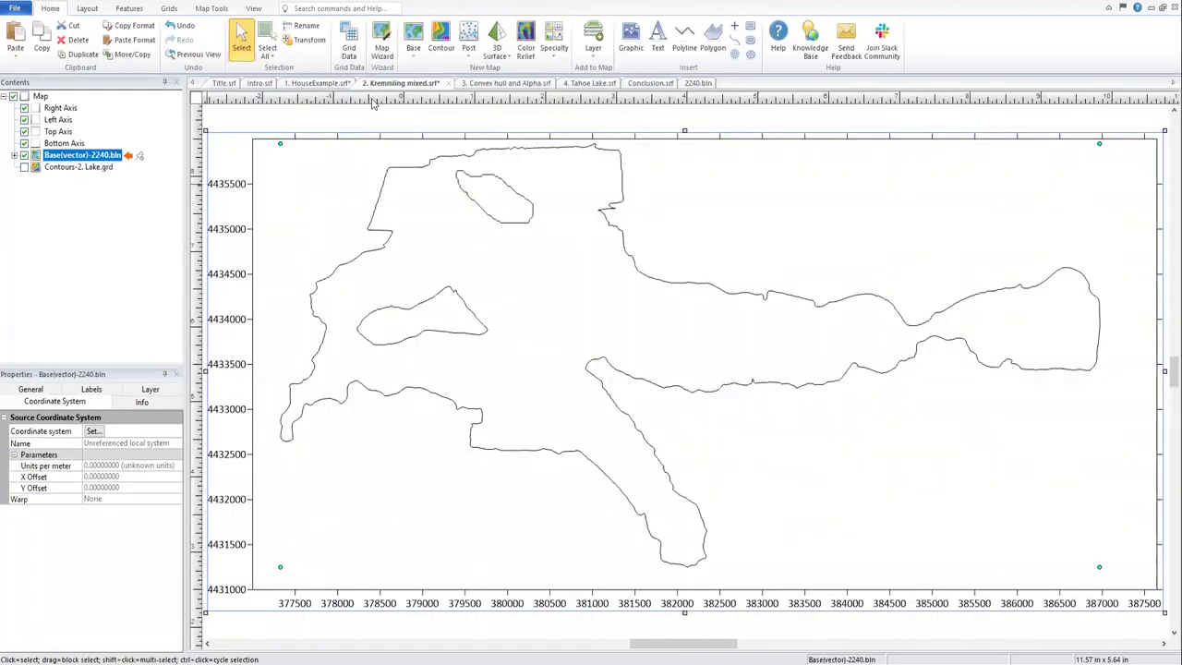
left_click(40, 393)
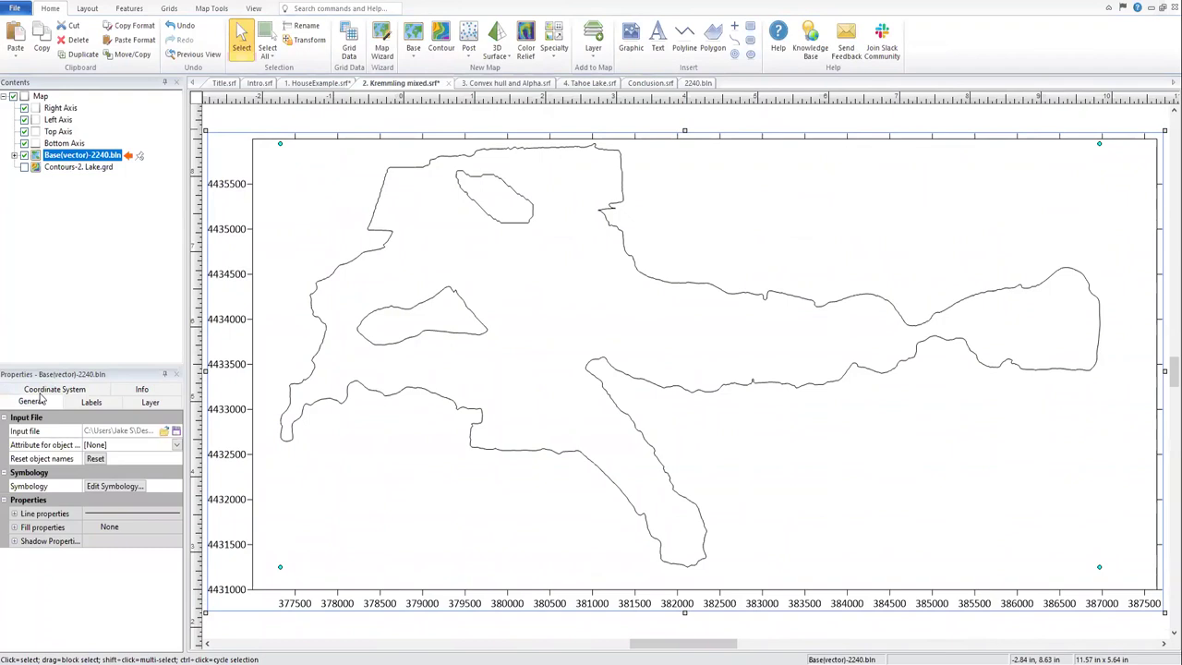
left_click(164, 433)
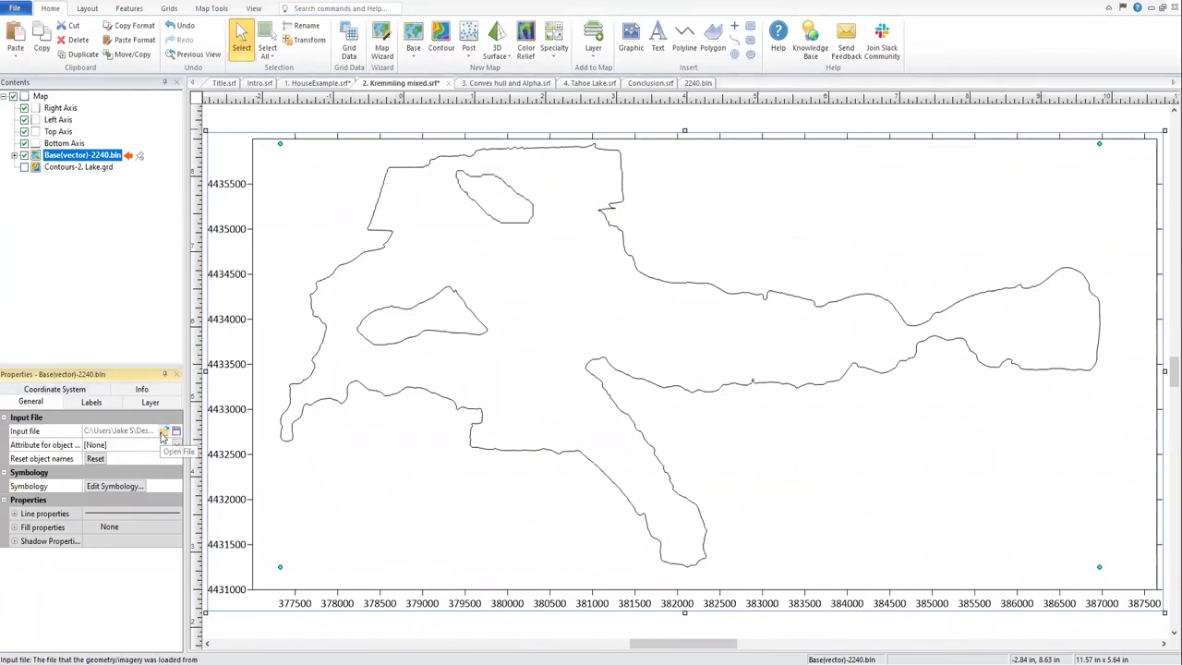
left_click(731, 543)
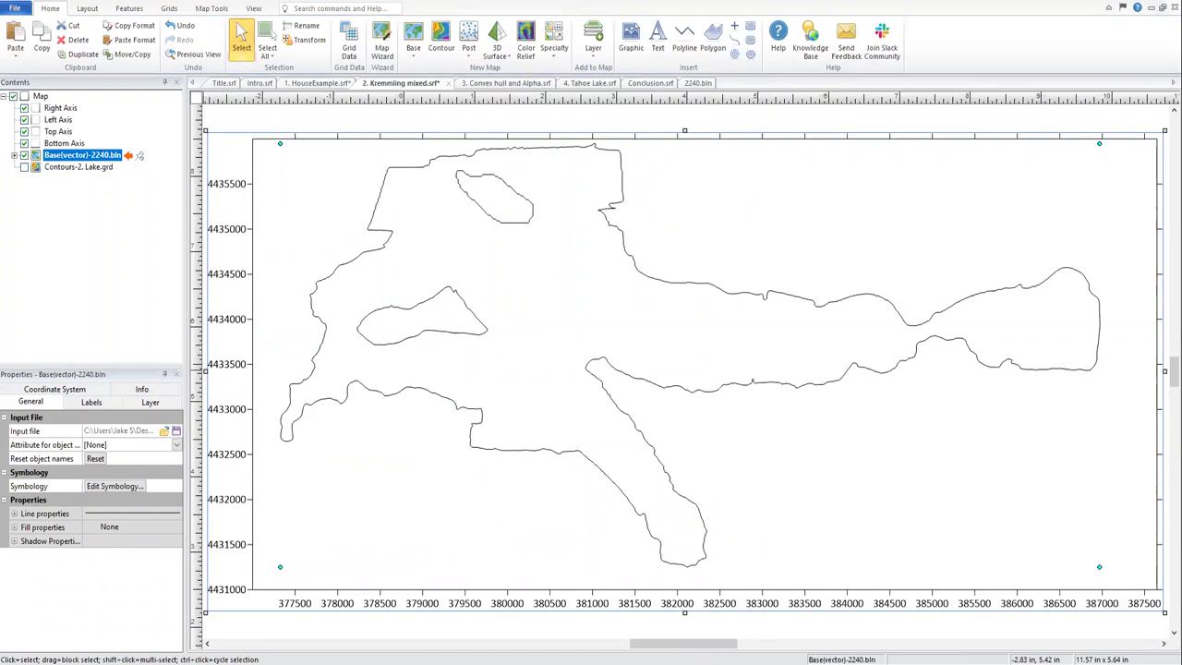
Start Assign NoData with Contours-2. Lake.grd as the input grid and Base(vector)-2240.bln as the polygon boundary.
left_click(169, 8)
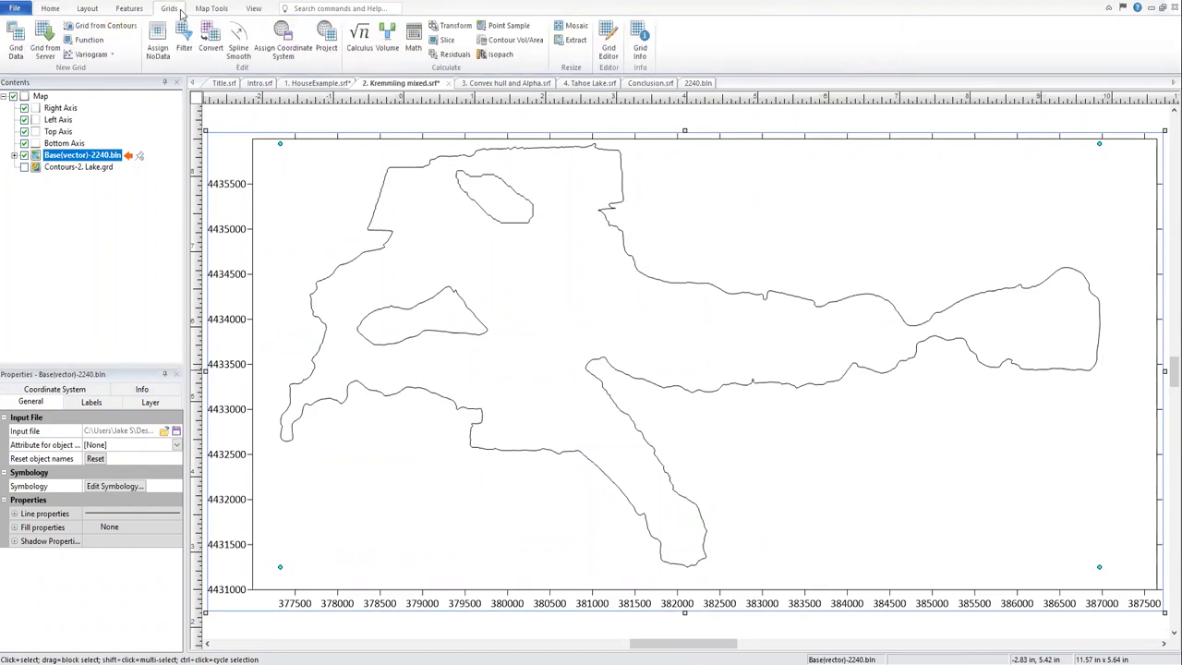
left_click(165, 53)
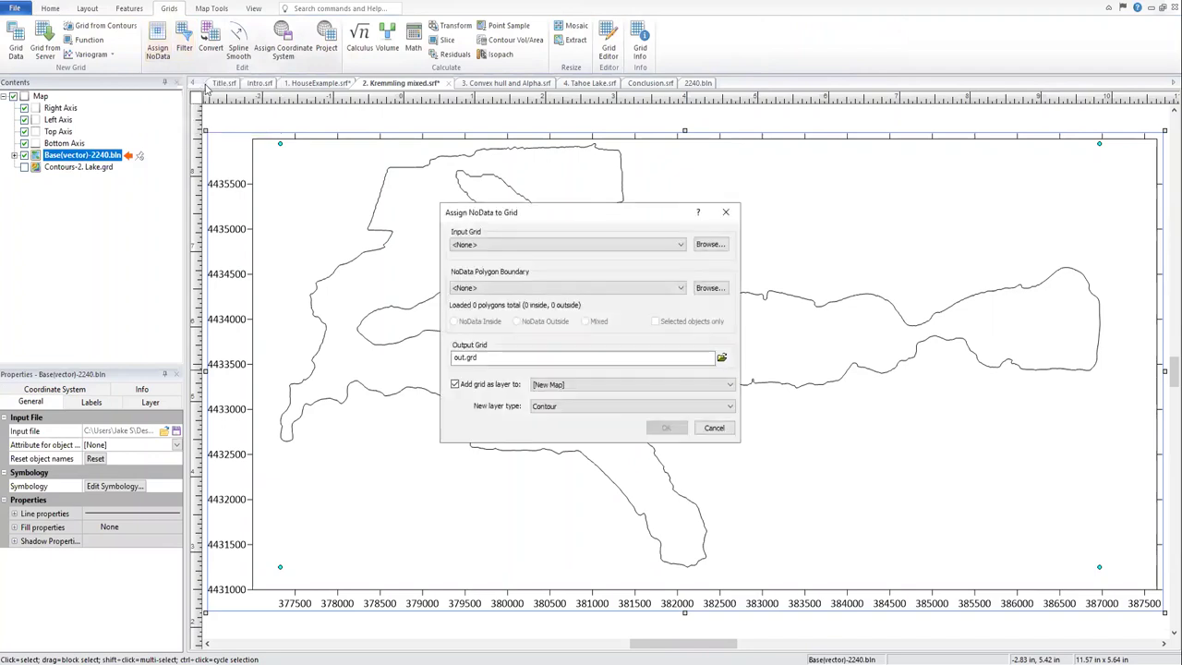
left_click(665, 246)
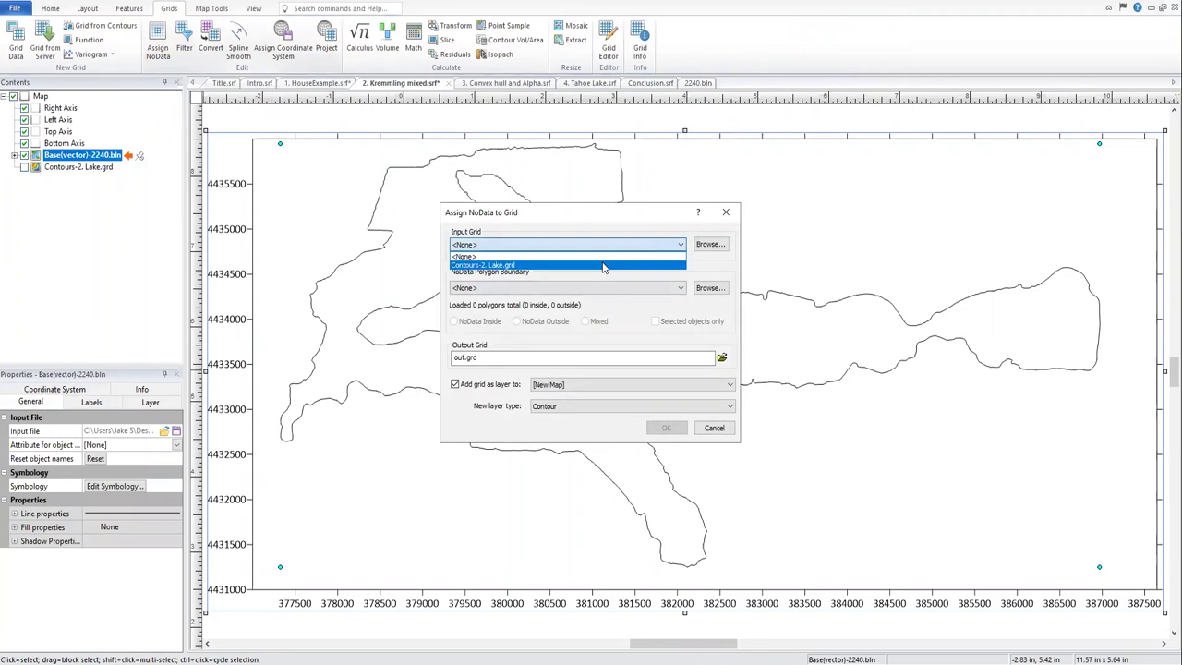
left_click(604, 266)
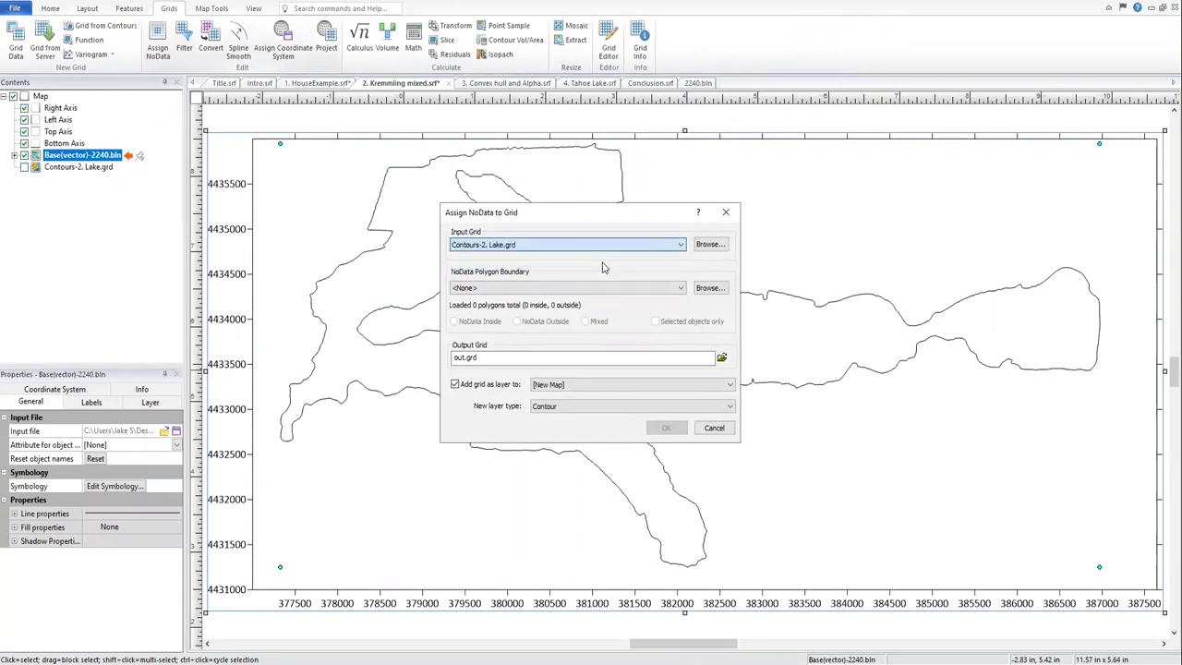
left_click(683, 289)
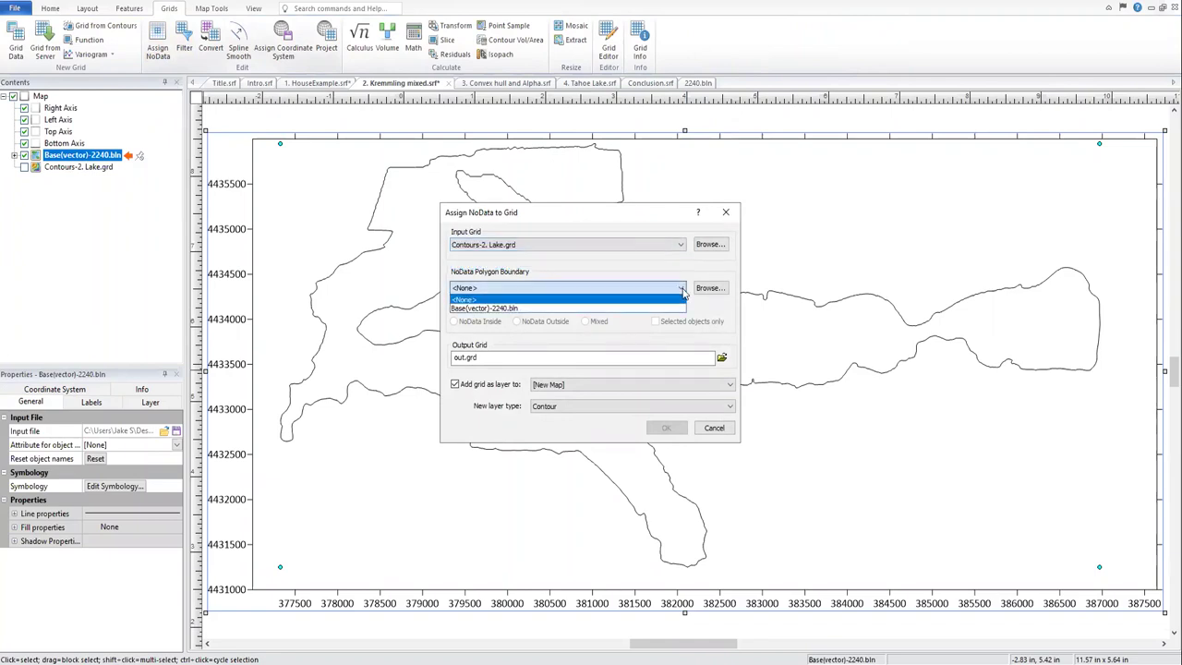
left_click(624, 309)
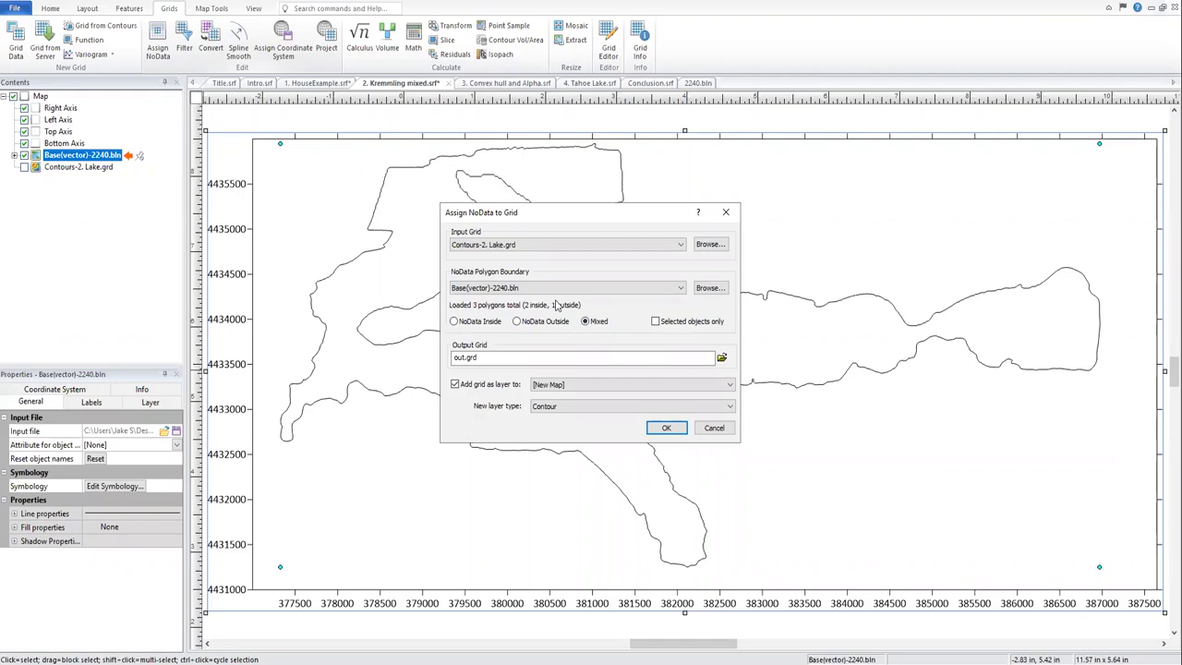
Name the output grid mixed, add it to the existing Map as a contour layer, and run the NoData assignment.
left_click(722, 359)
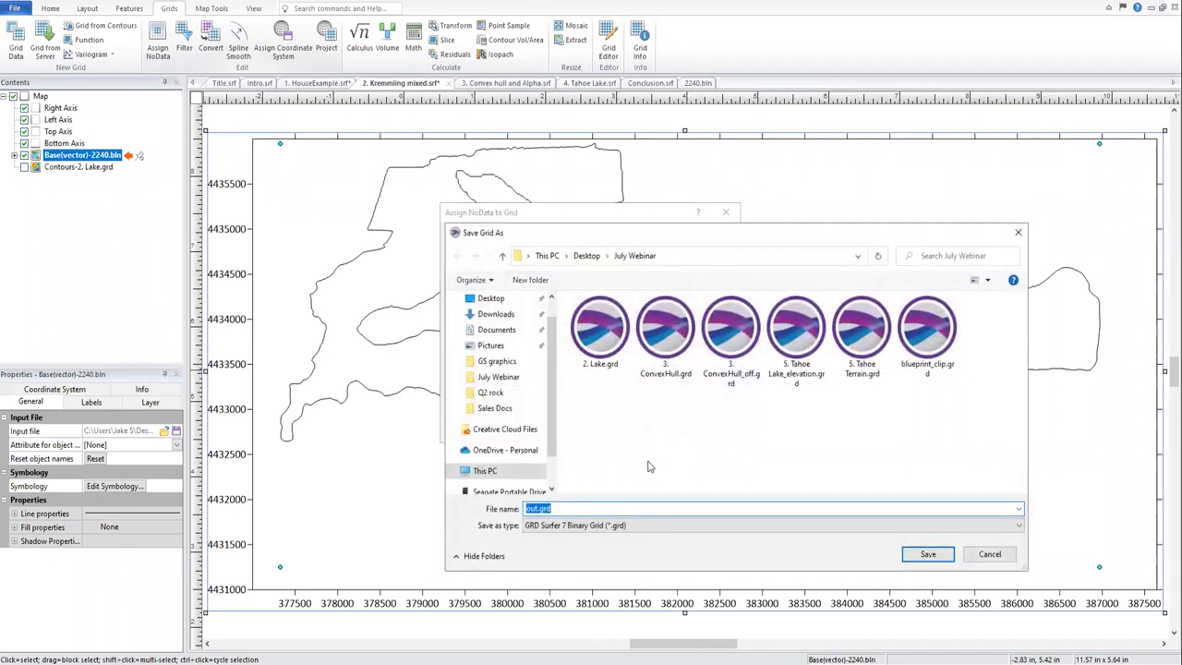
type("mixed")
left_click(927, 554)
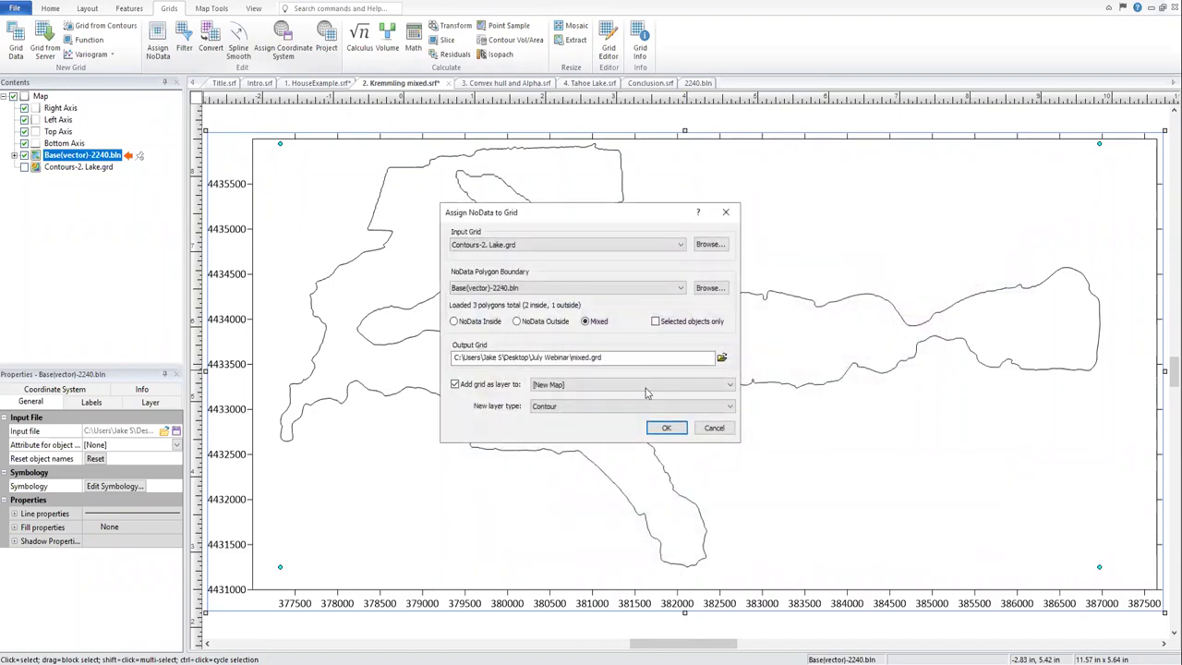
left_click(631, 385)
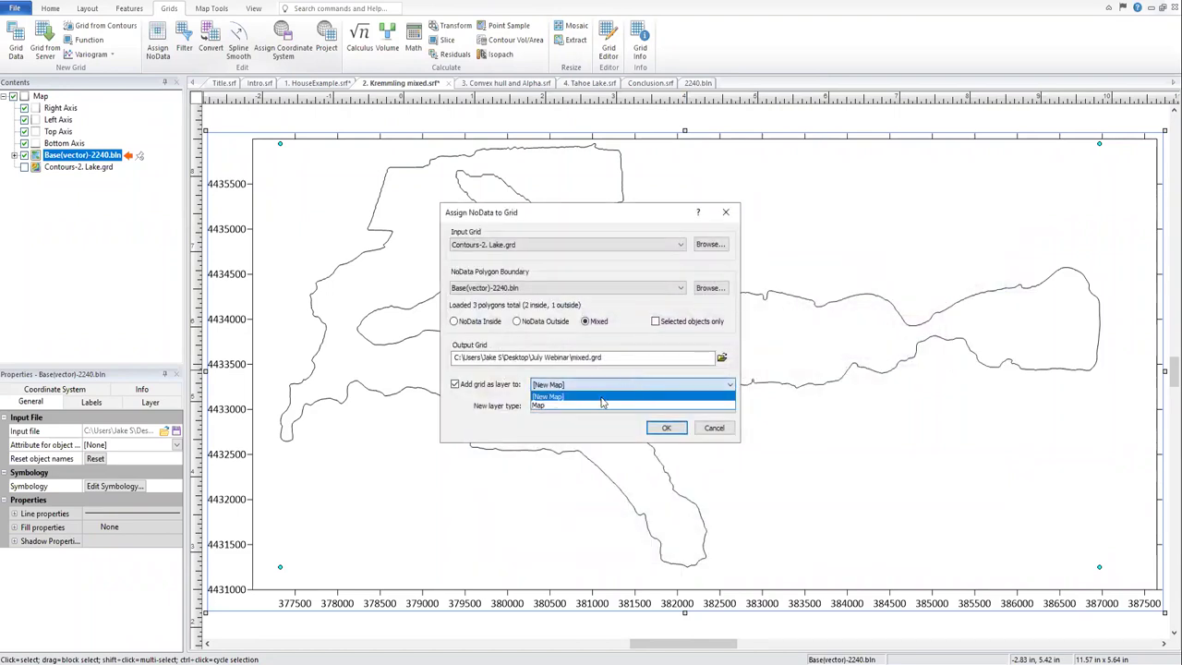
left_click(595, 406)
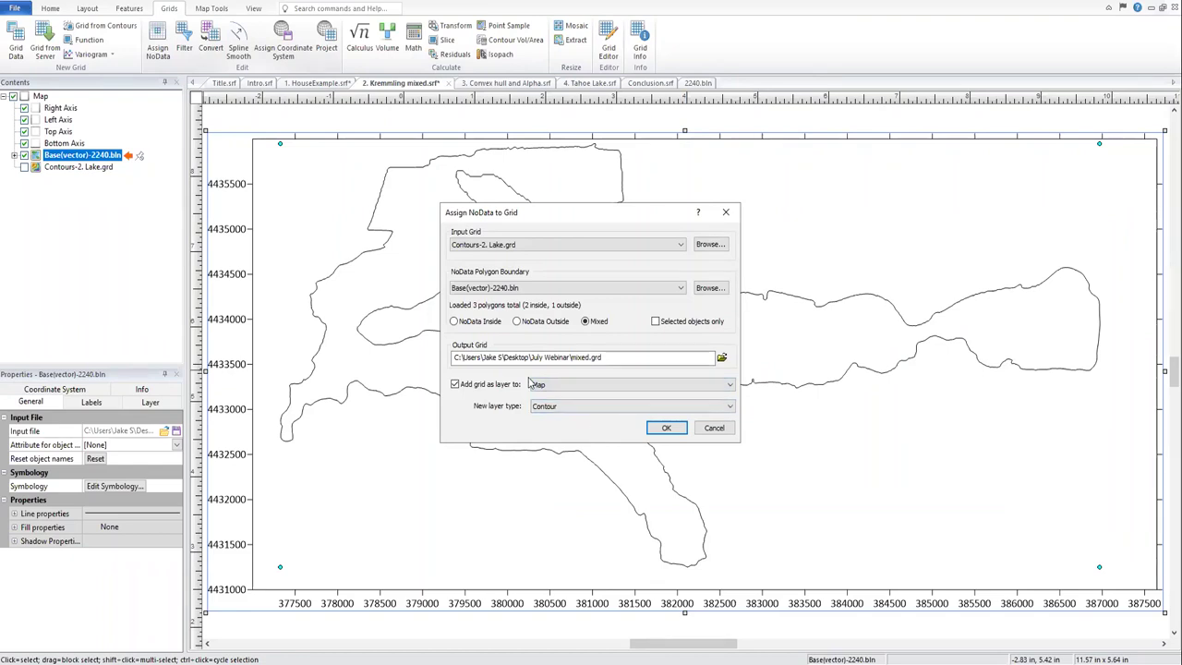
left_click(669, 429)
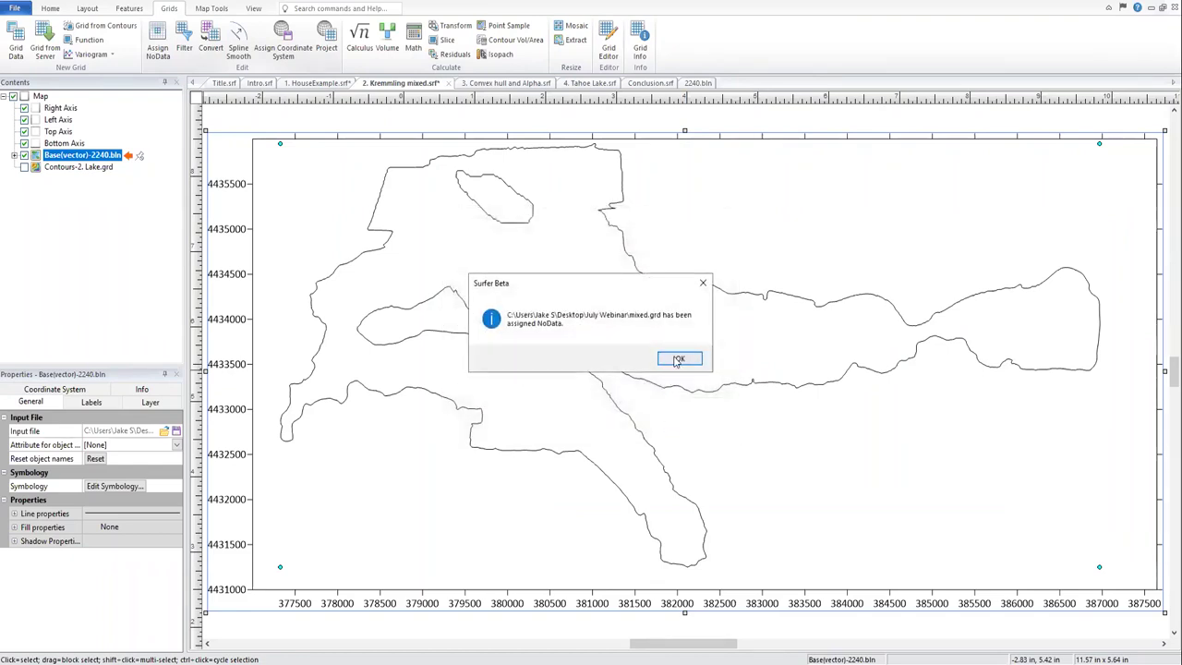
left_click(678, 360)
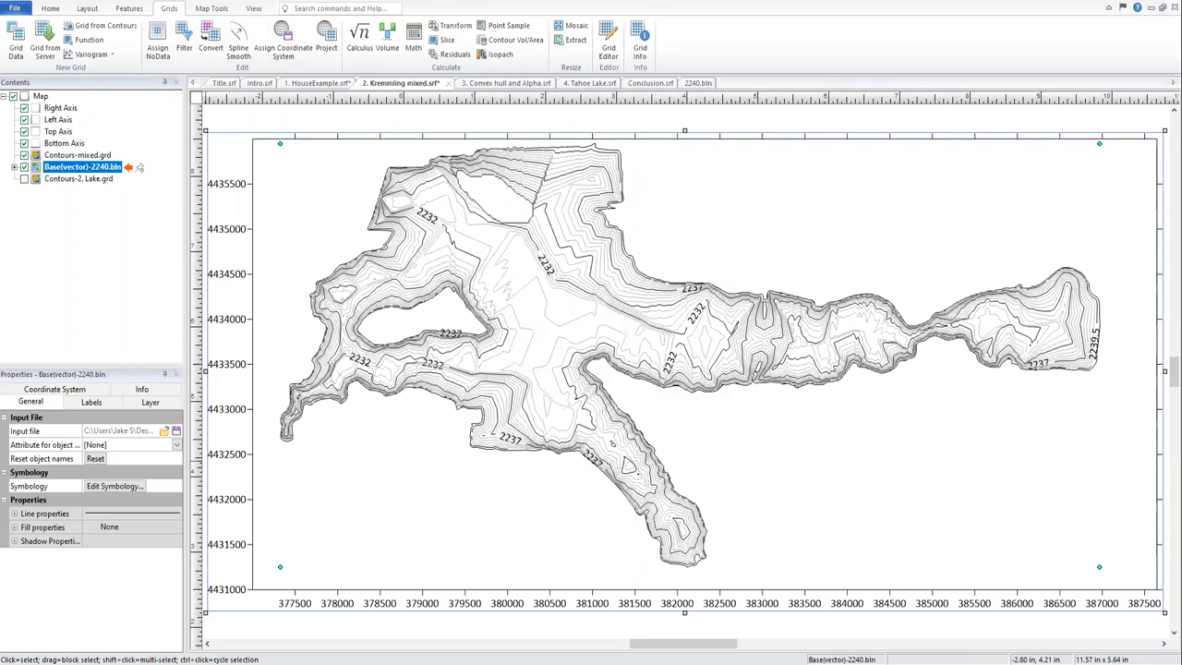
Fill the contours of the Contours-mixed.grd layer with the Blue-White colormap.
left_click(79, 155)
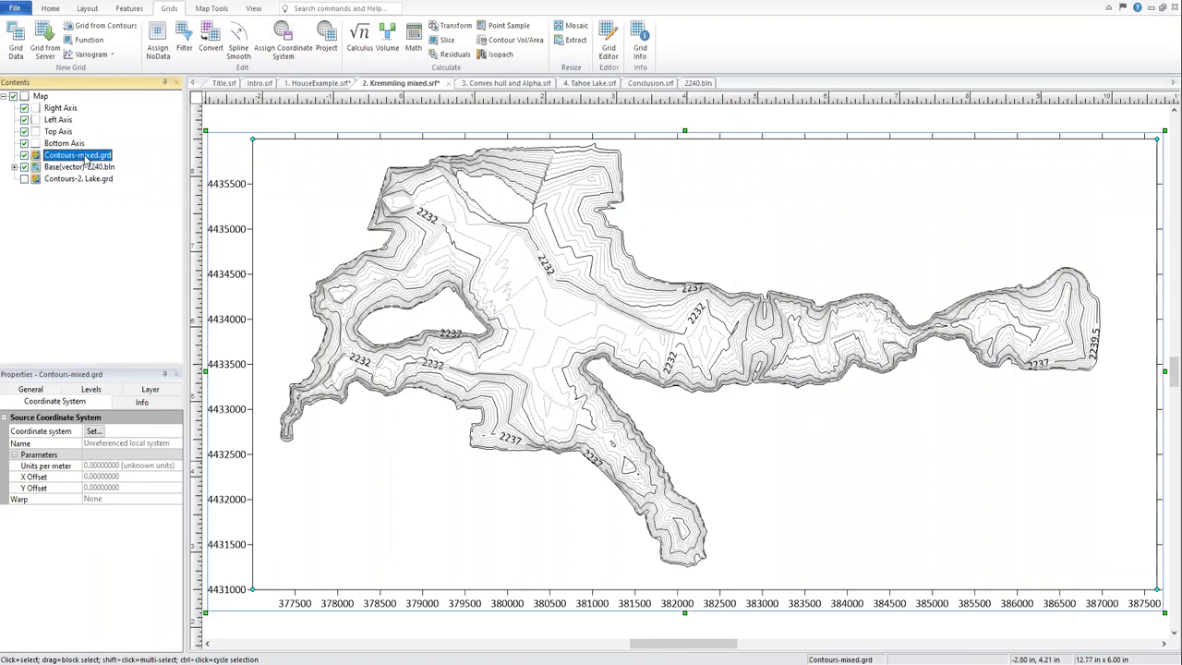
left_click(93, 390)
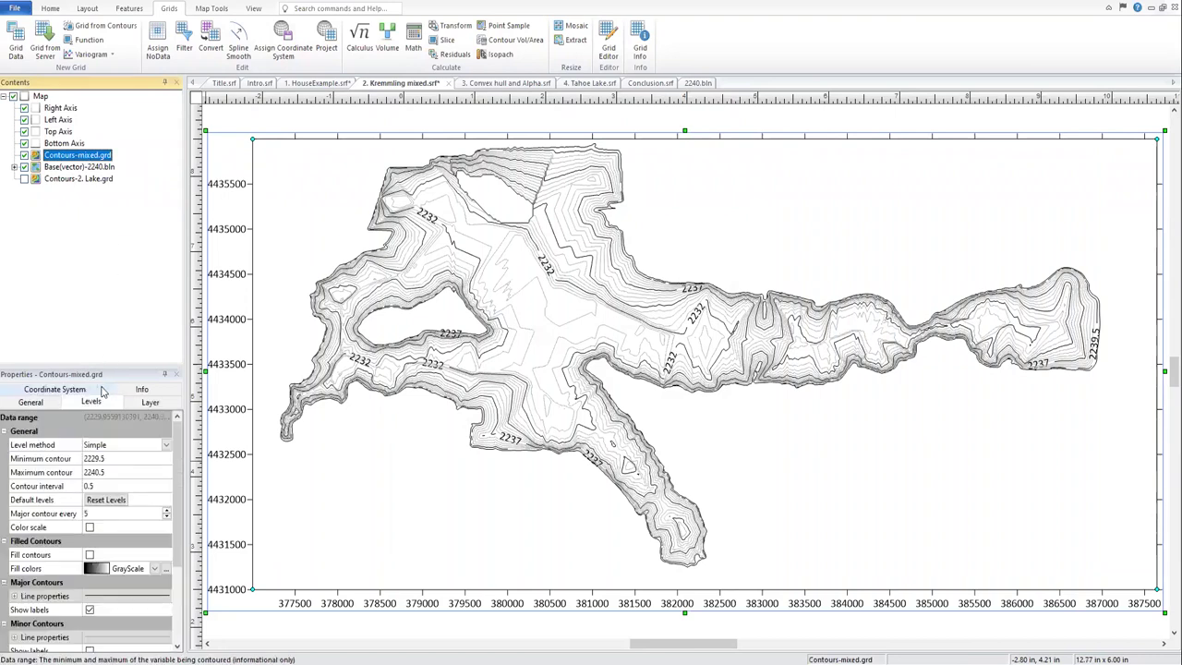
left_click(89, 554)
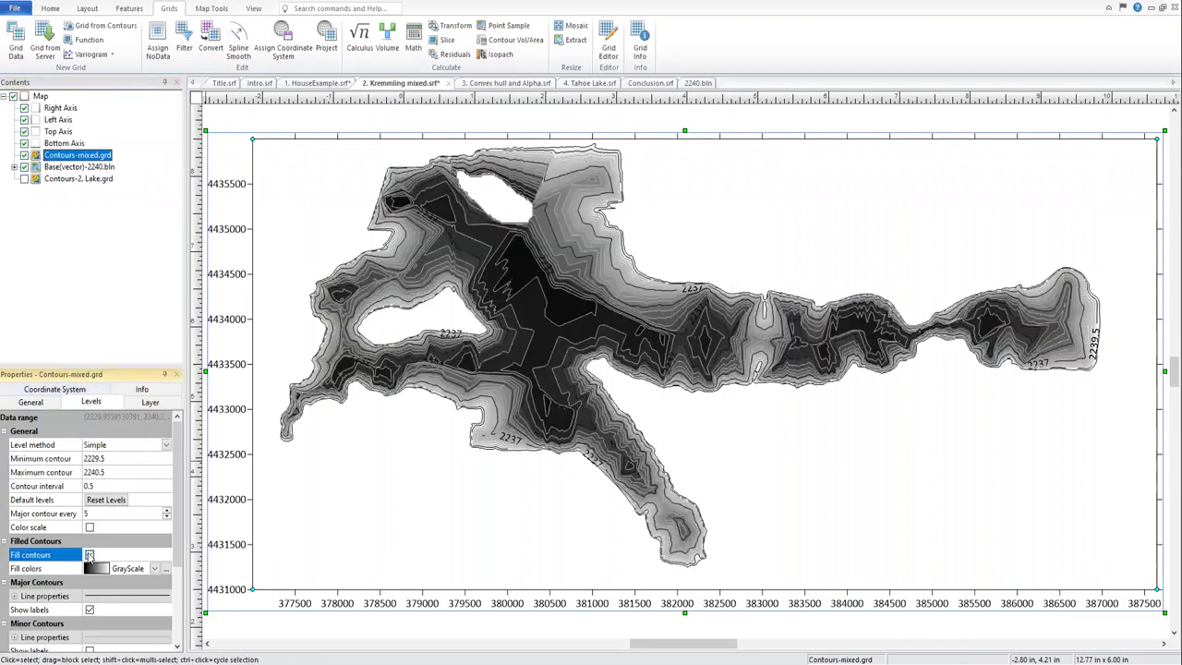
left_click(155, 570)
scroll(152, 565, "down", 5)
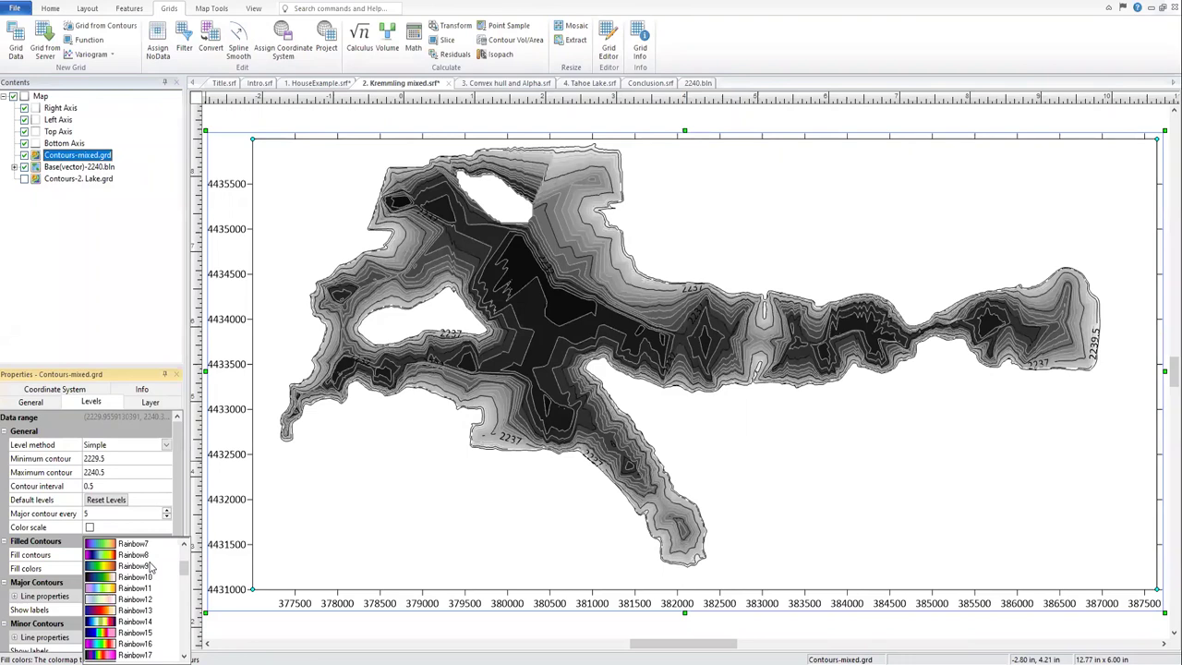
scroll(151, 582, "down", 3)
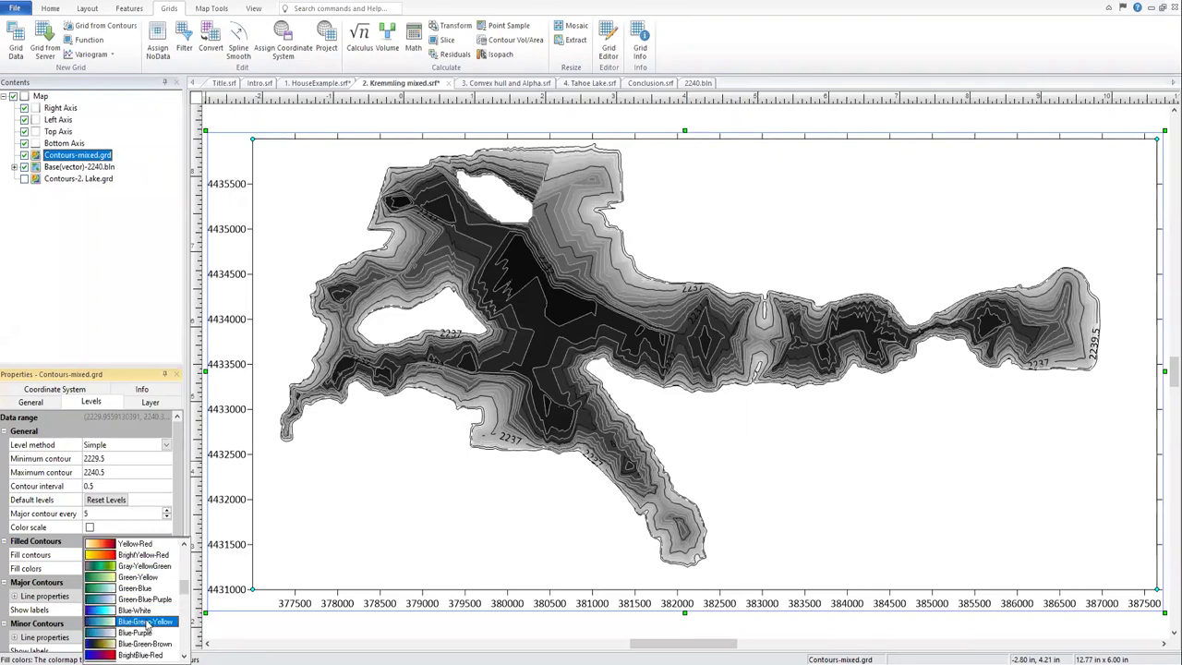
left_click(144, 611)
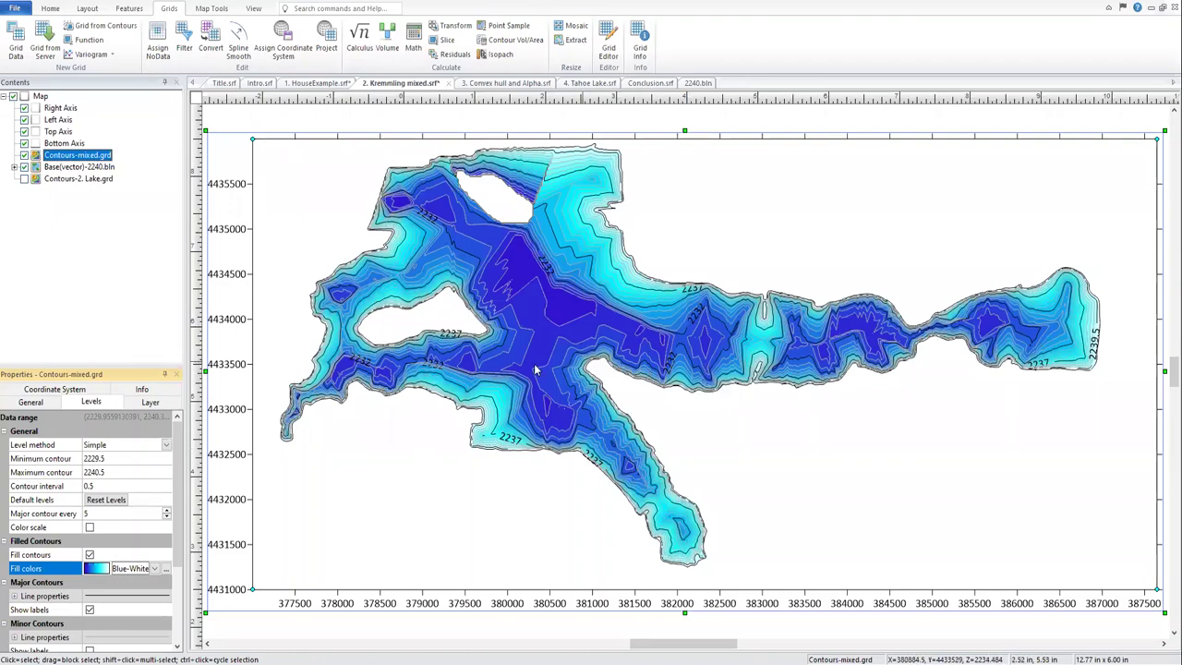
Set the contour interval of the mixed.grd contours to 1.5 and open the layer's general properties.
left_click(113, 487)
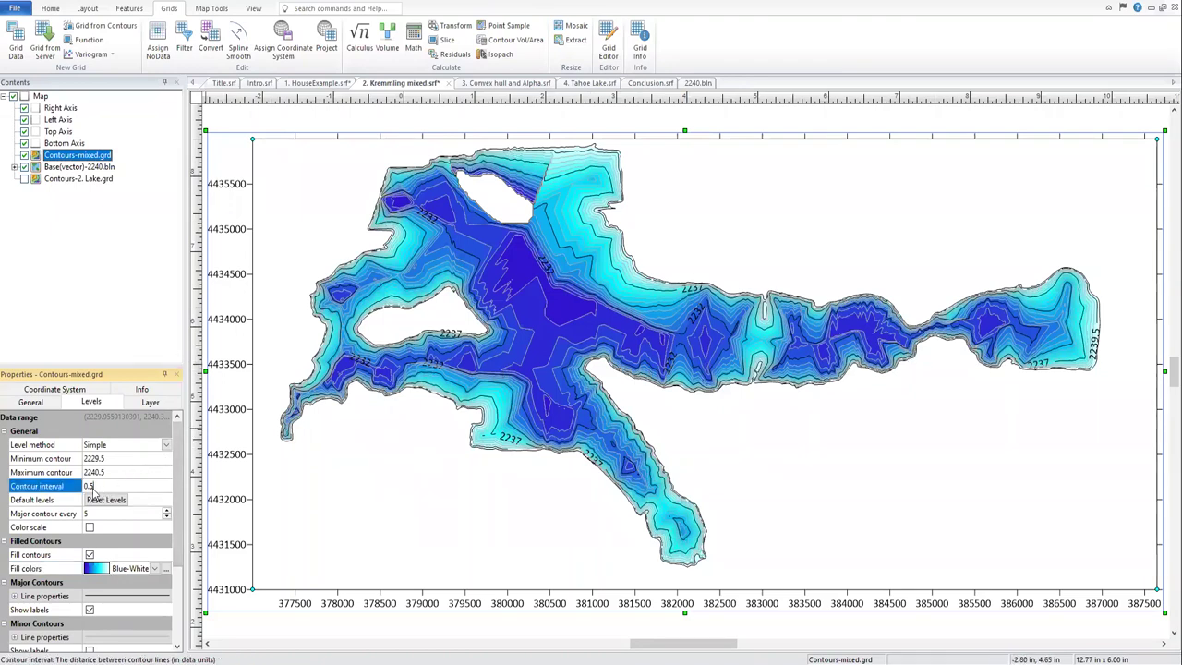
type("1.5")
key("Return")
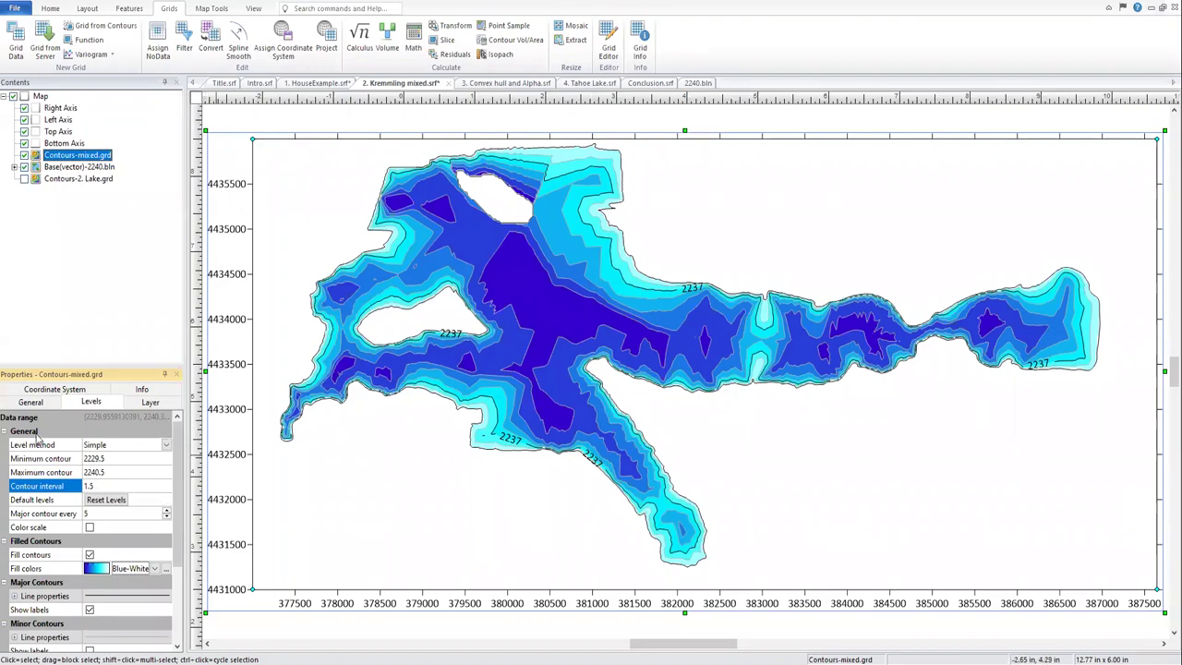
left_click(32, 404)
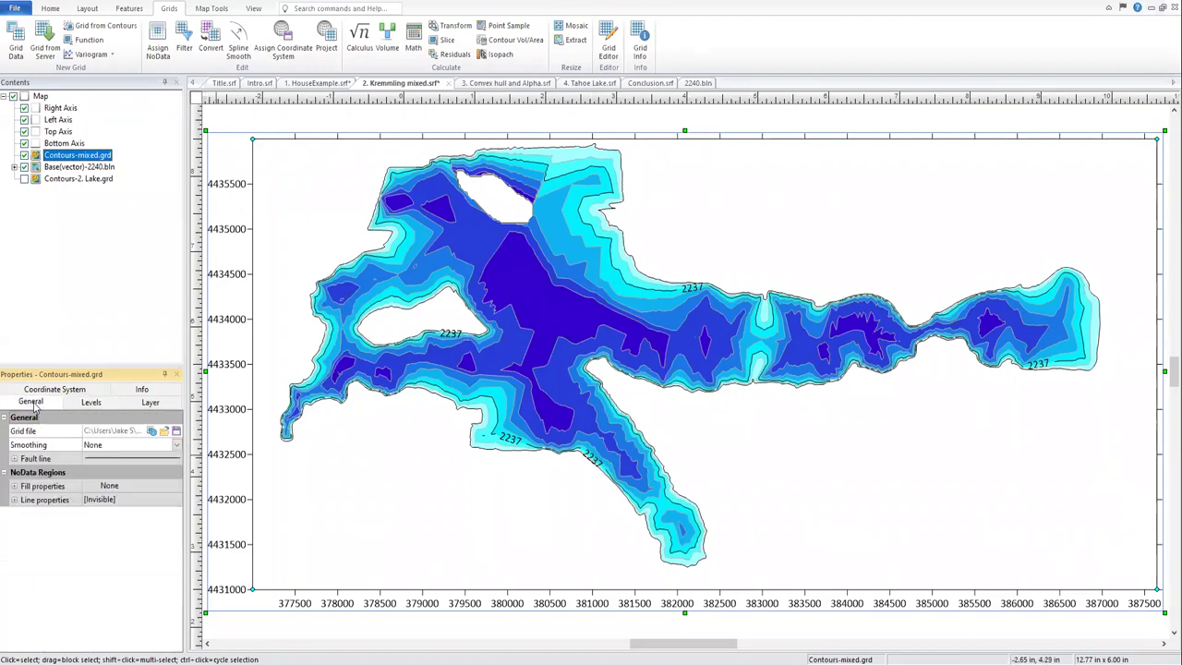
Set the smoothing of the Contours-mixed.grd layer to High.
left_click(176, 447)
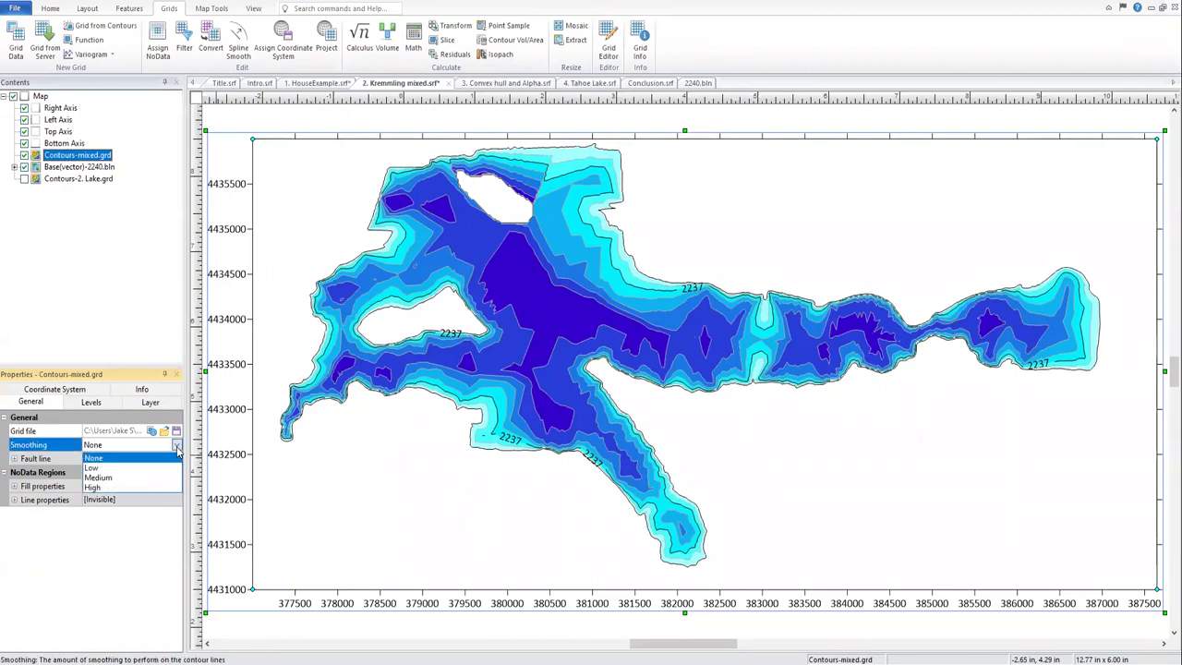
left_click(128, 489)
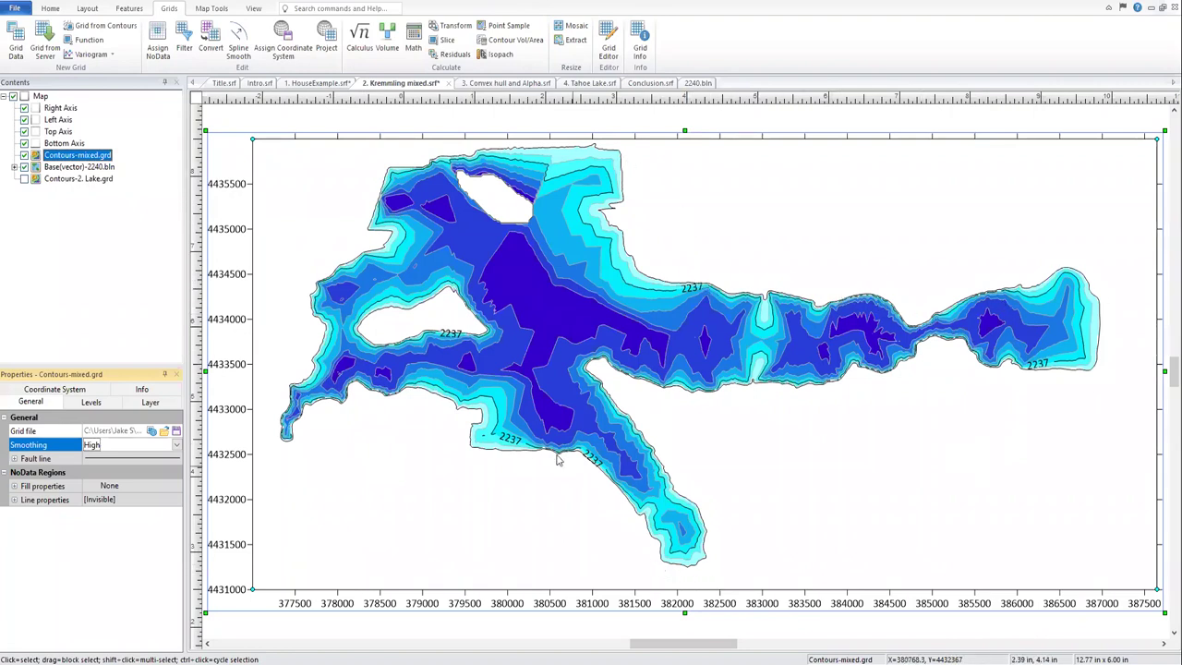
Set the line width of the Base(vector)-2240.bln layer to 0.02 in and deselect it.
left_click(92, 168)
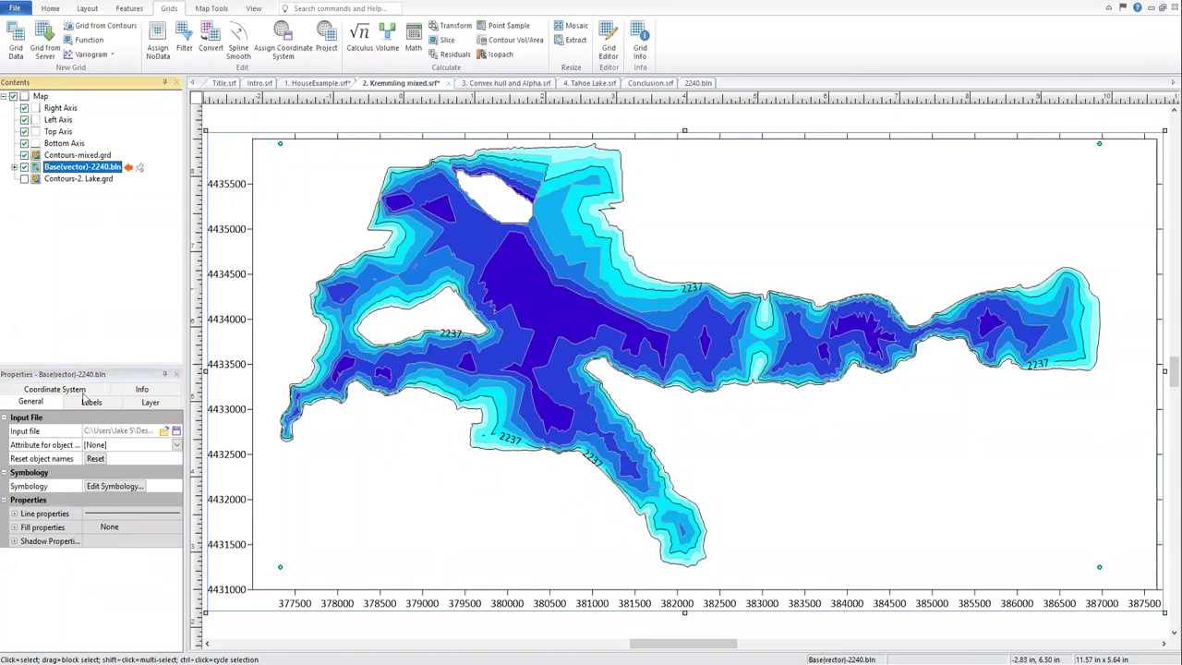
left_click(15, 515)
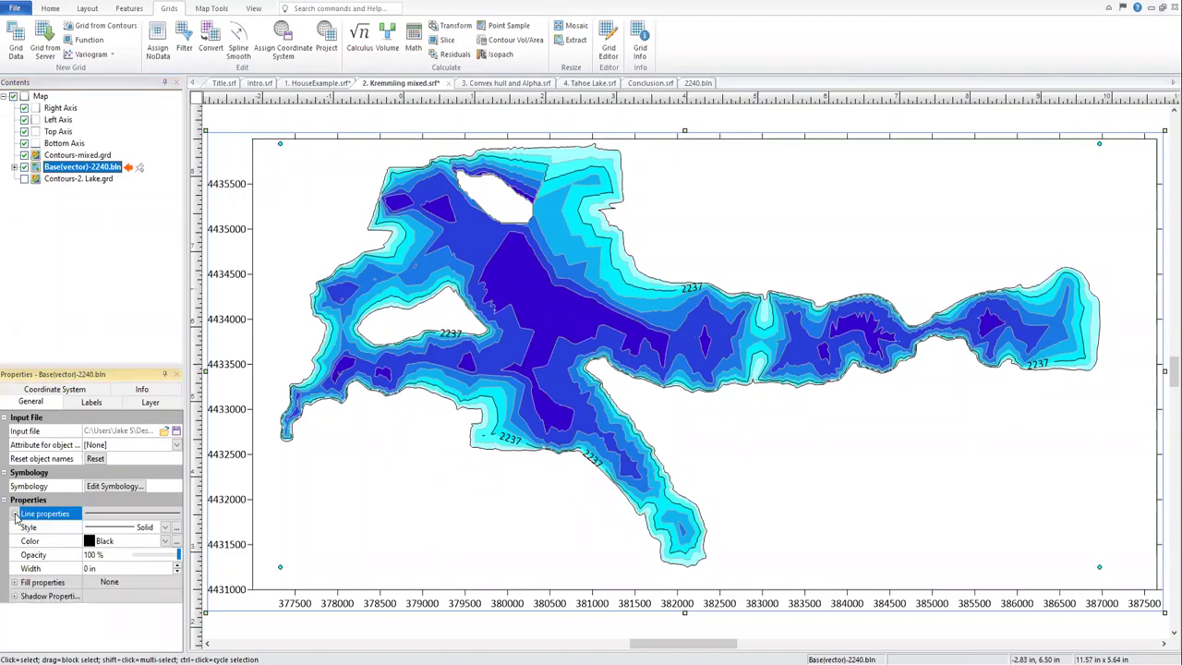
left_click(178, 569)
left_click(178, 569)
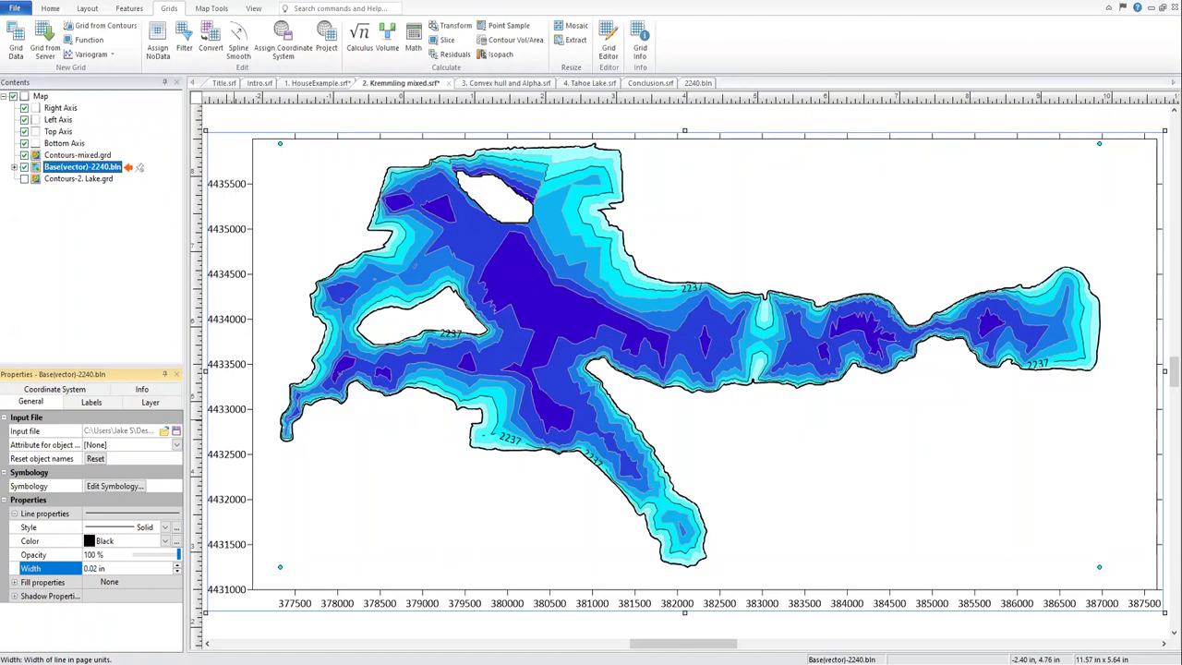
left_click(233, 416)
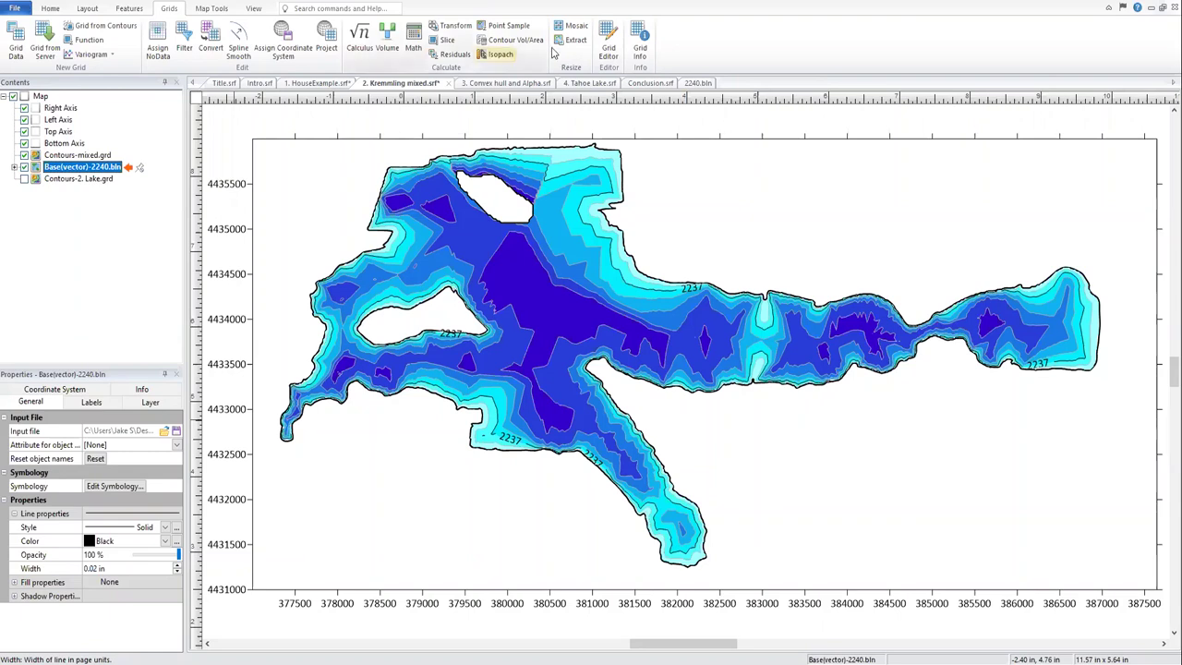
In 3. Convex hull and Alpha.srf, start gridding 3. ConvexHull.dat with Kriging and review its data table.
left_click(506, 84)
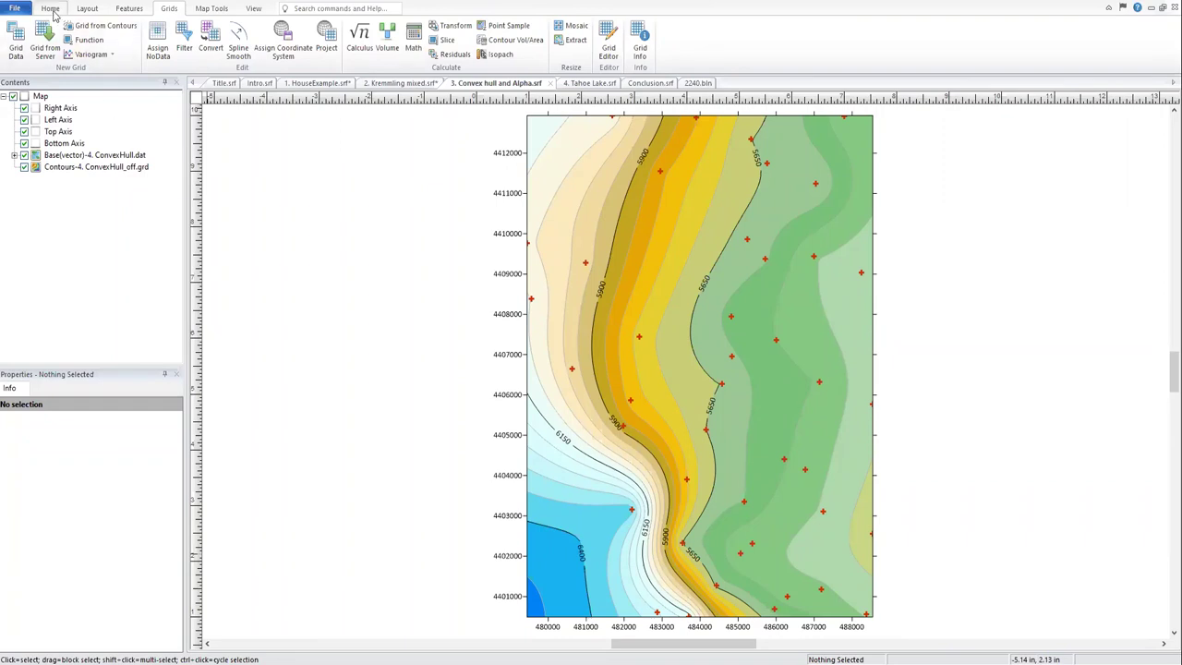
left_click(51, 9)
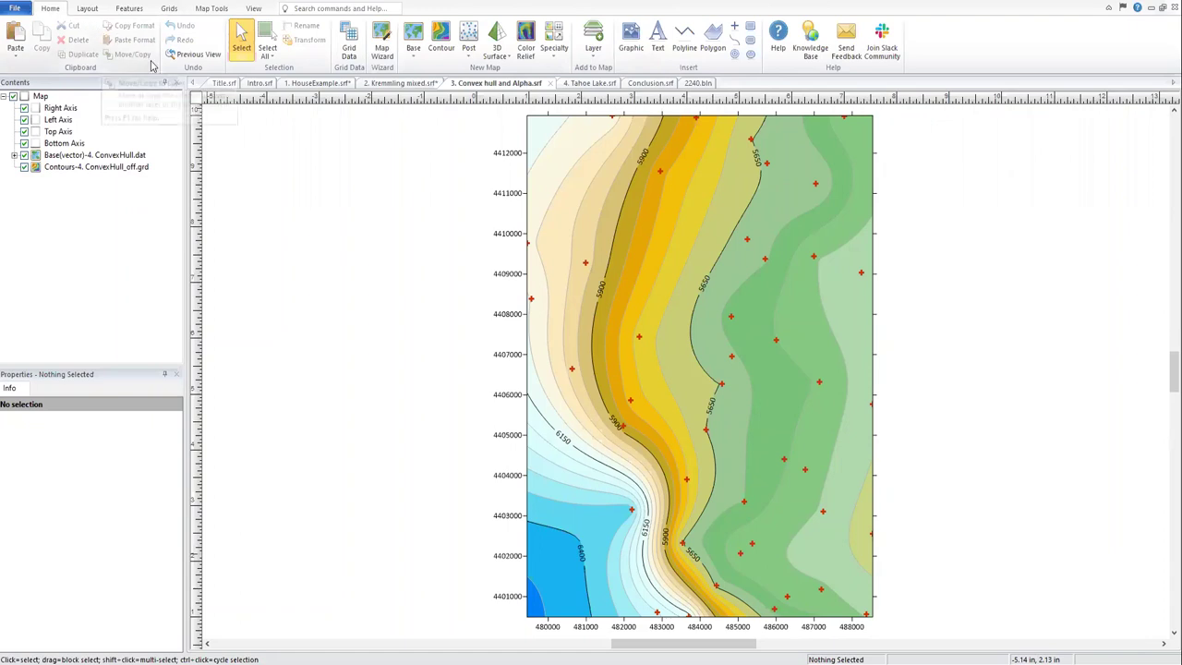
left_click(349, 51)
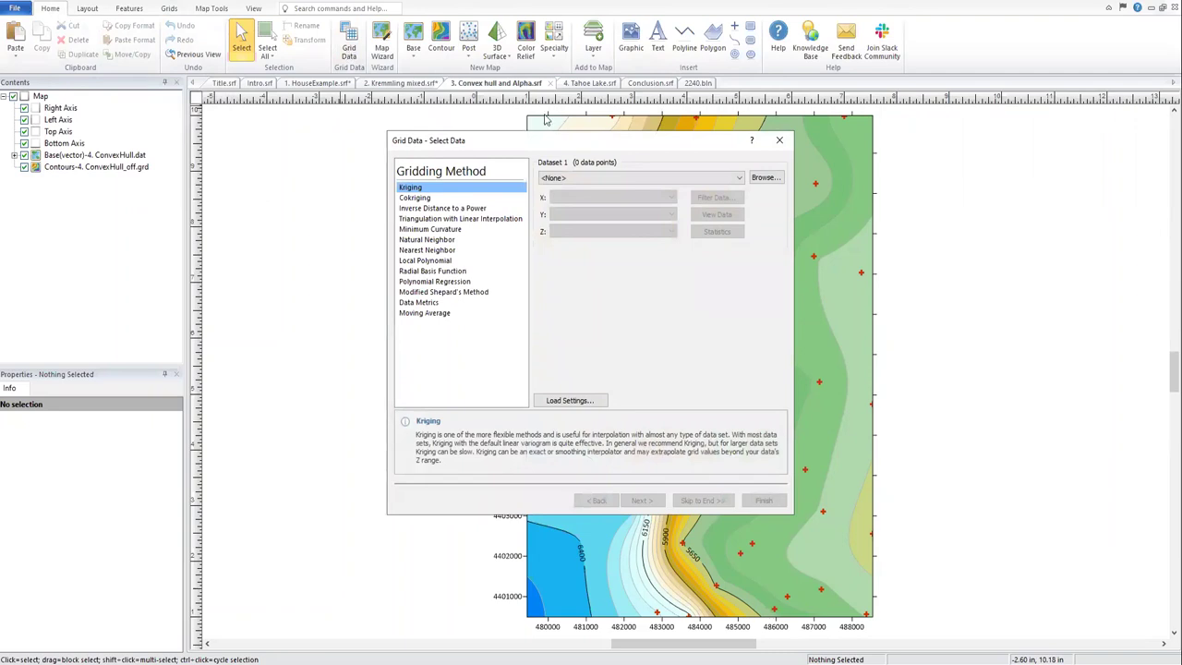
left_click(697, 179)
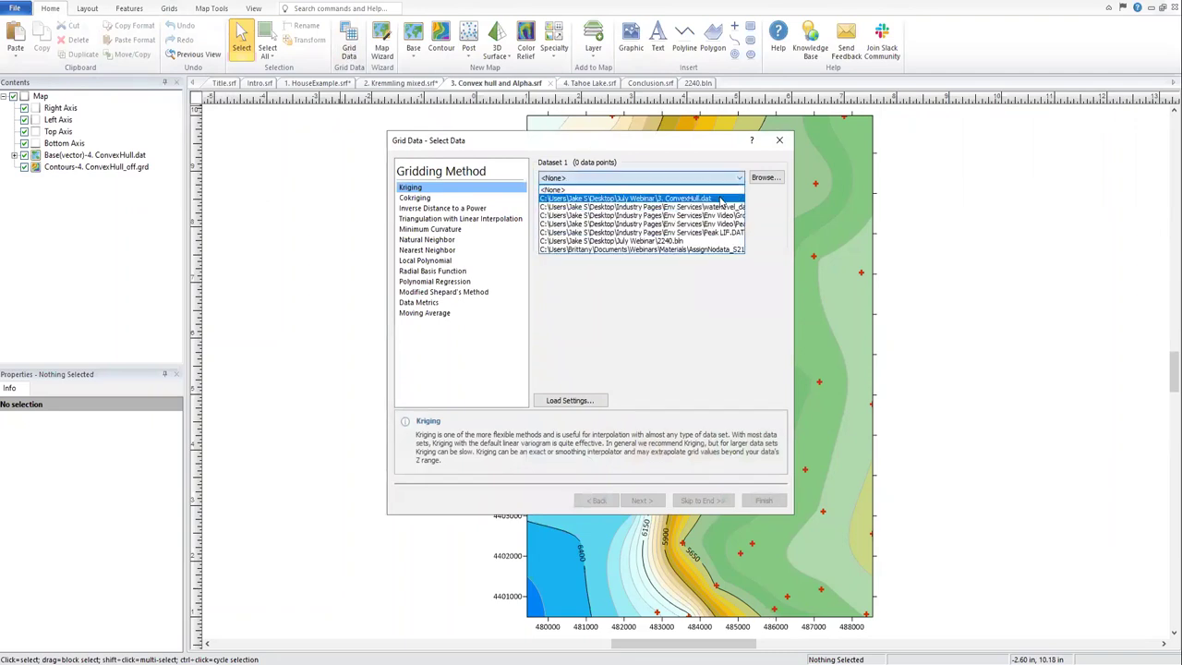
left_click(721, 199)
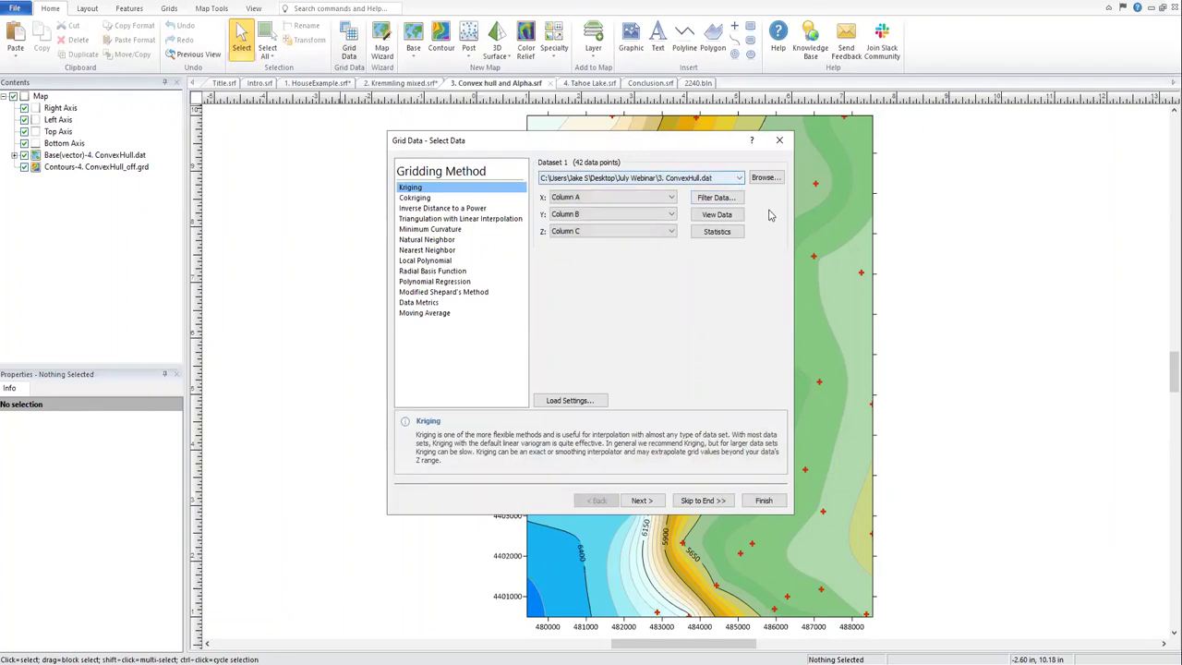
left_click(716, 216)
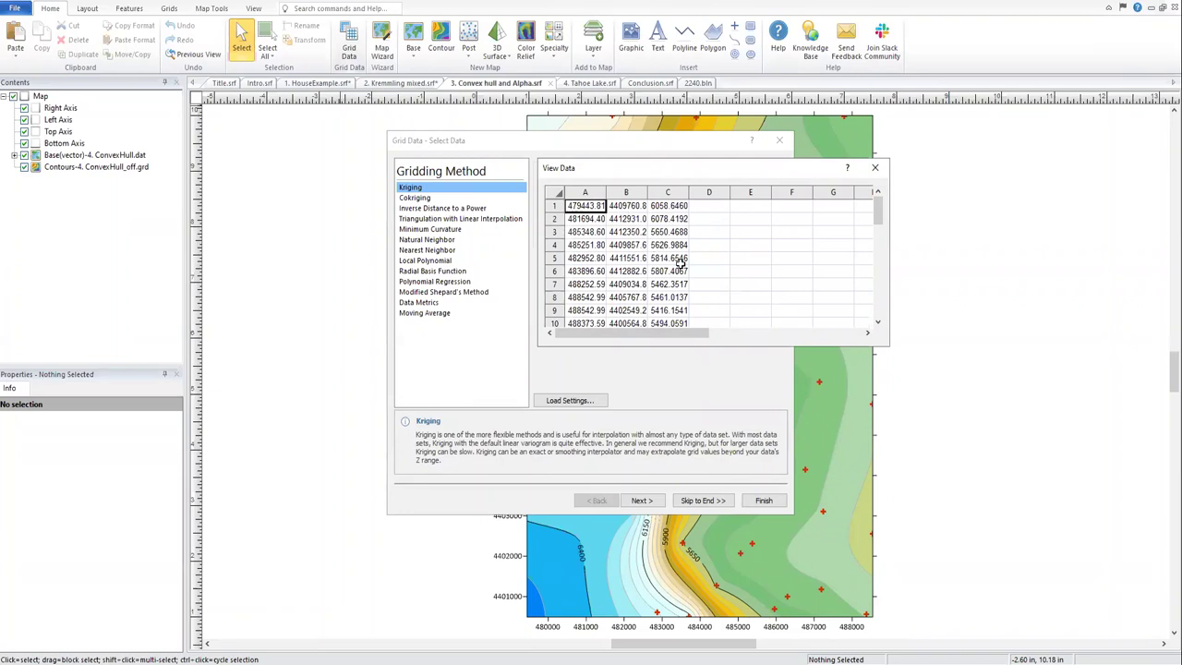
left_click(876, 168)
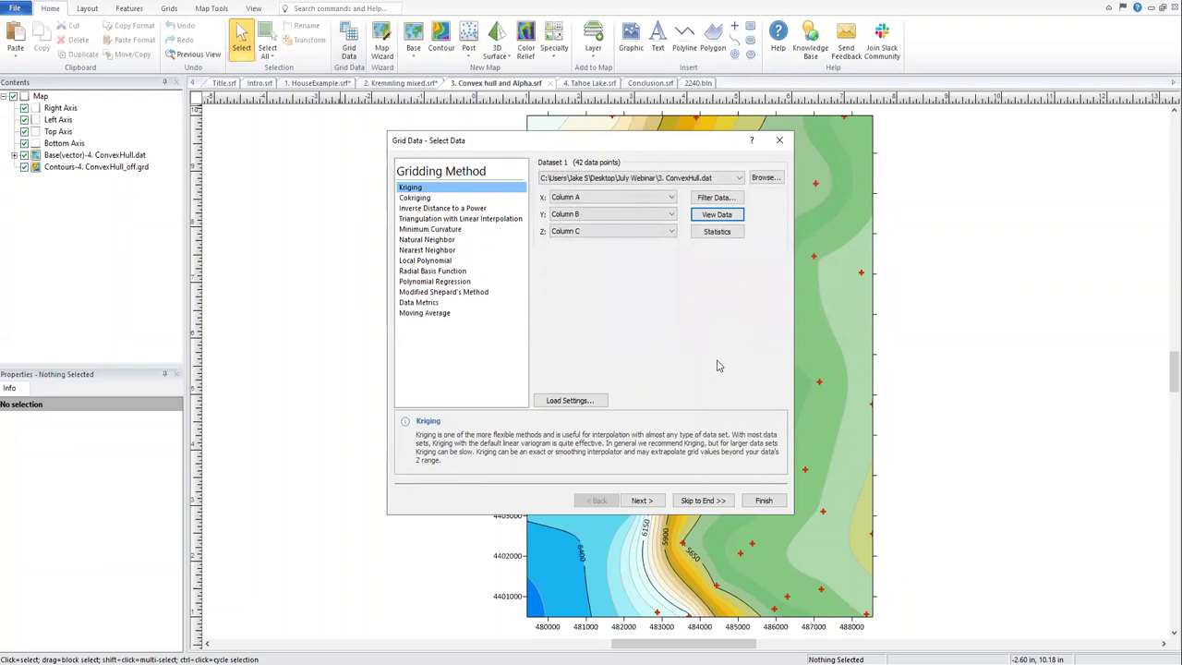
Skip to the Kriging output settings and assign NoData outside of the convex hull.
left_click(702, 501)
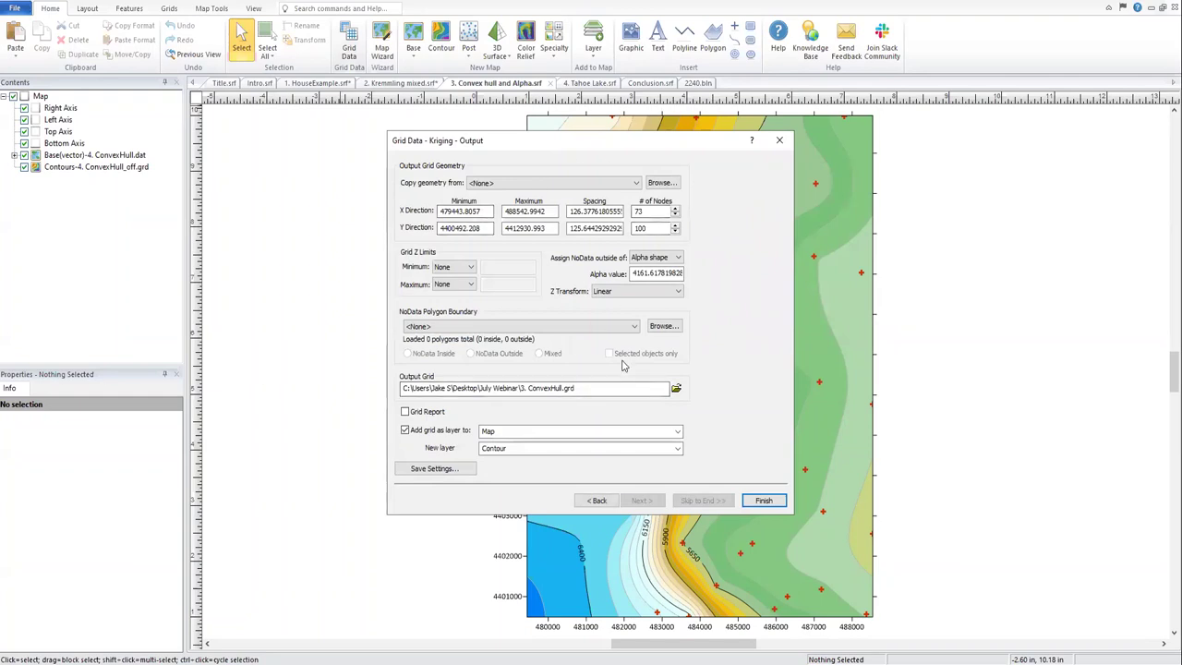
left_click(674, 260)
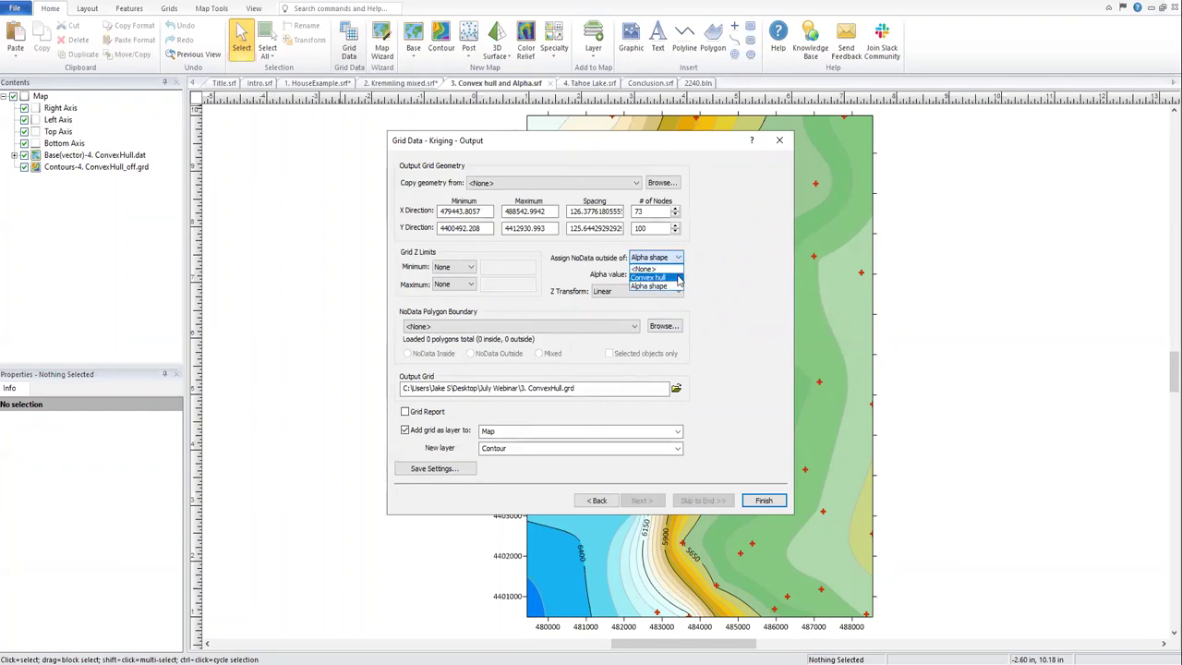
left_click(678, 278)
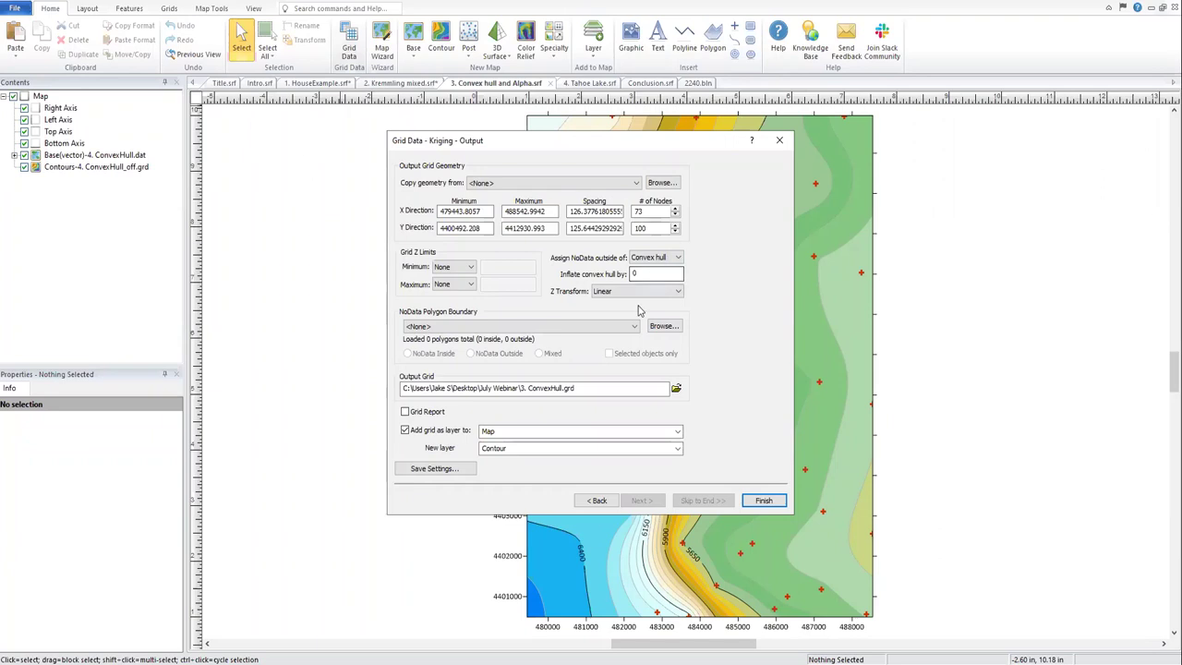
Name the output grid convexhullapplied, create it as a contour layer in the existing Map, and accept the default export options.
left_click(676, 389)
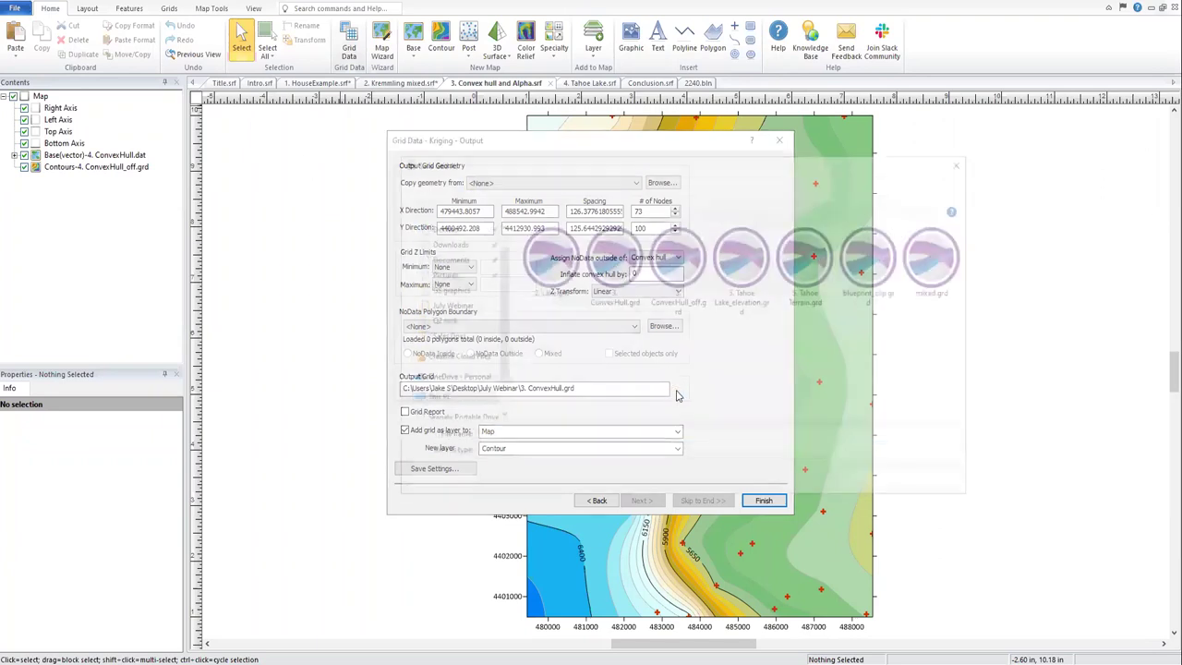
type("convexh")
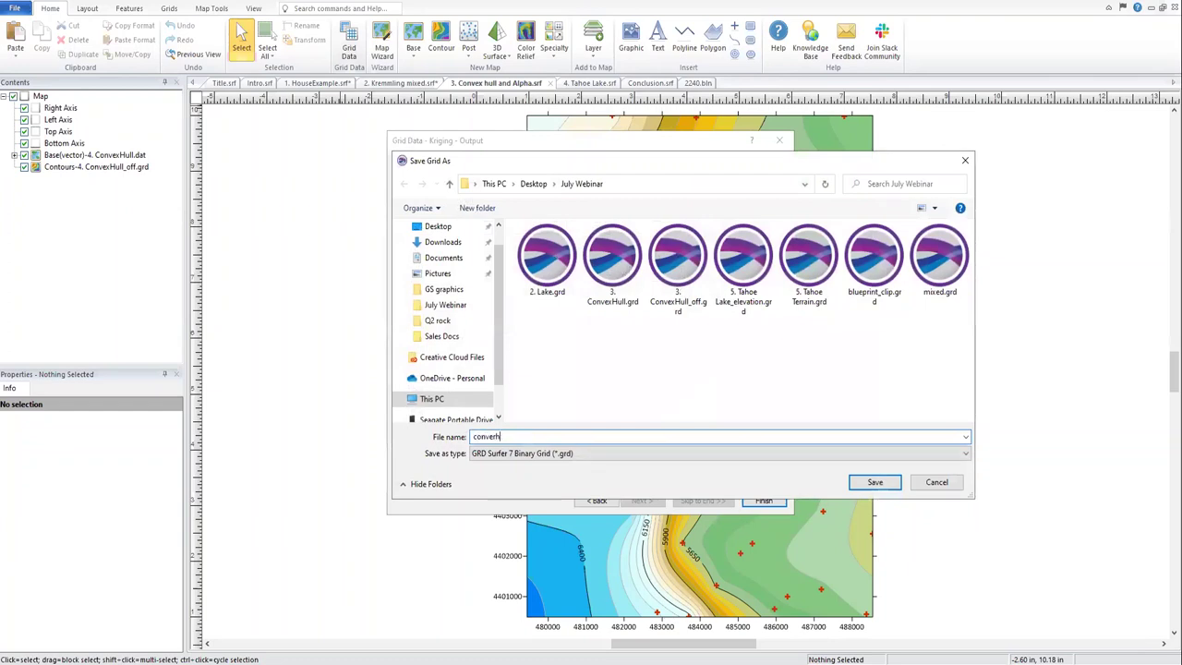
type("ullapplied")
key("Return")
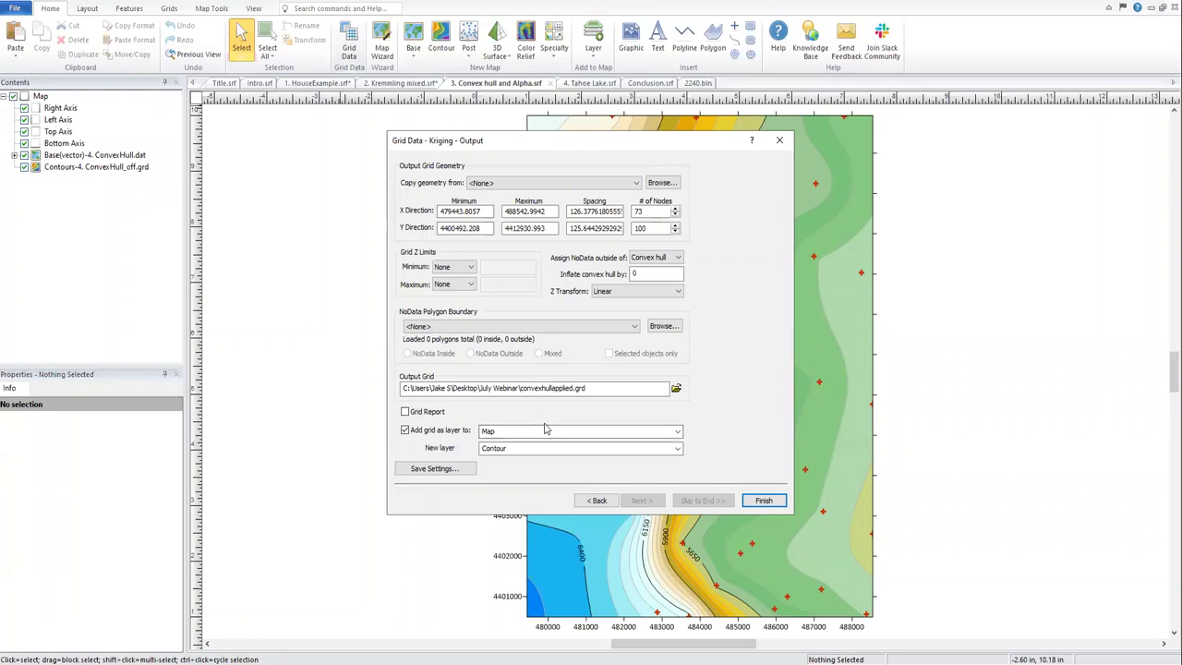
left_click(764, 501)
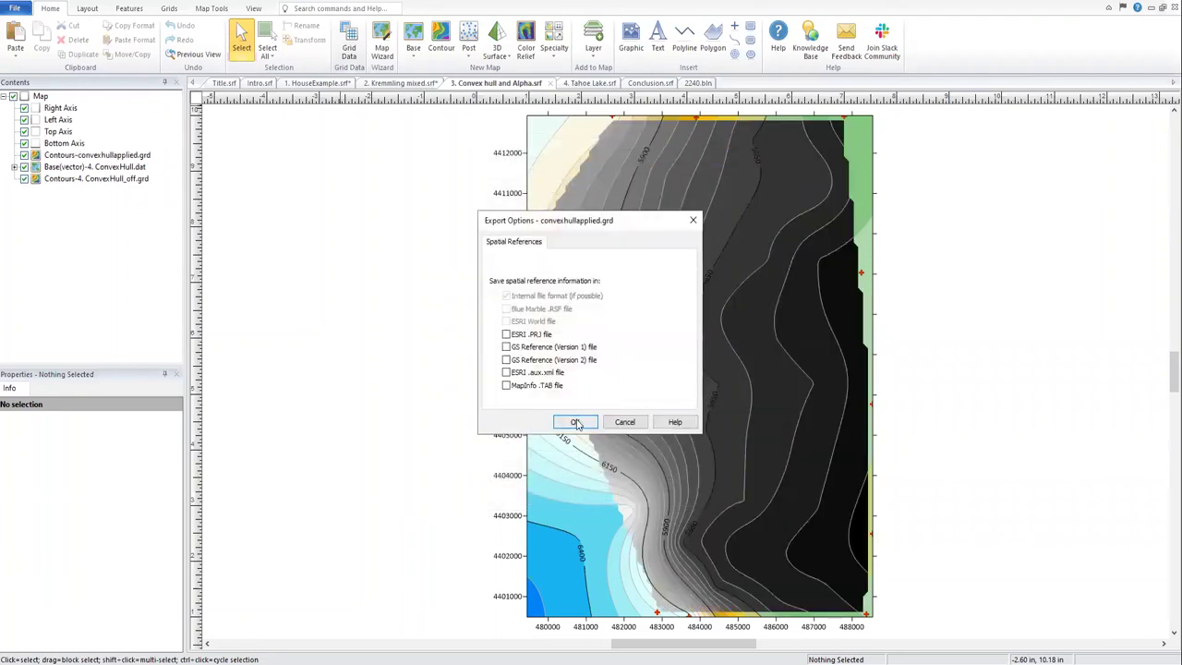
left_click(576, 423)
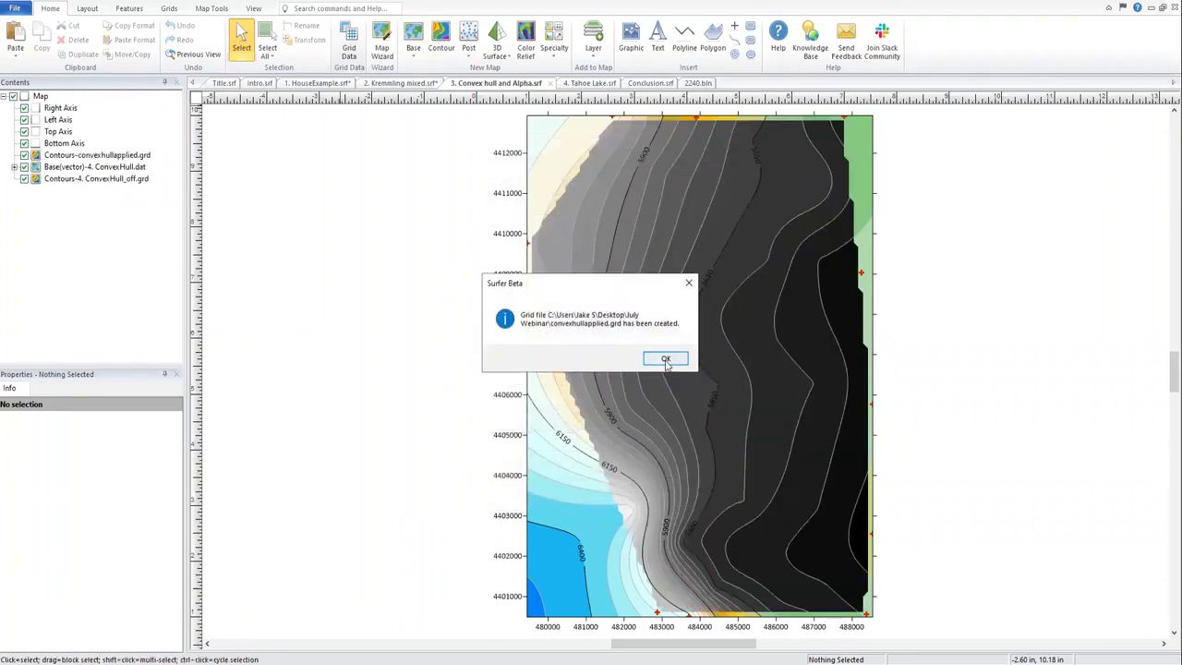
key("Return")
Move Contours-convexhullapplied.grd below the Base(vector) layer and apply the copied properties of Contours-4. ConvexHull_off.grd to it.
left_click_drag(85, 162, 83, 176)
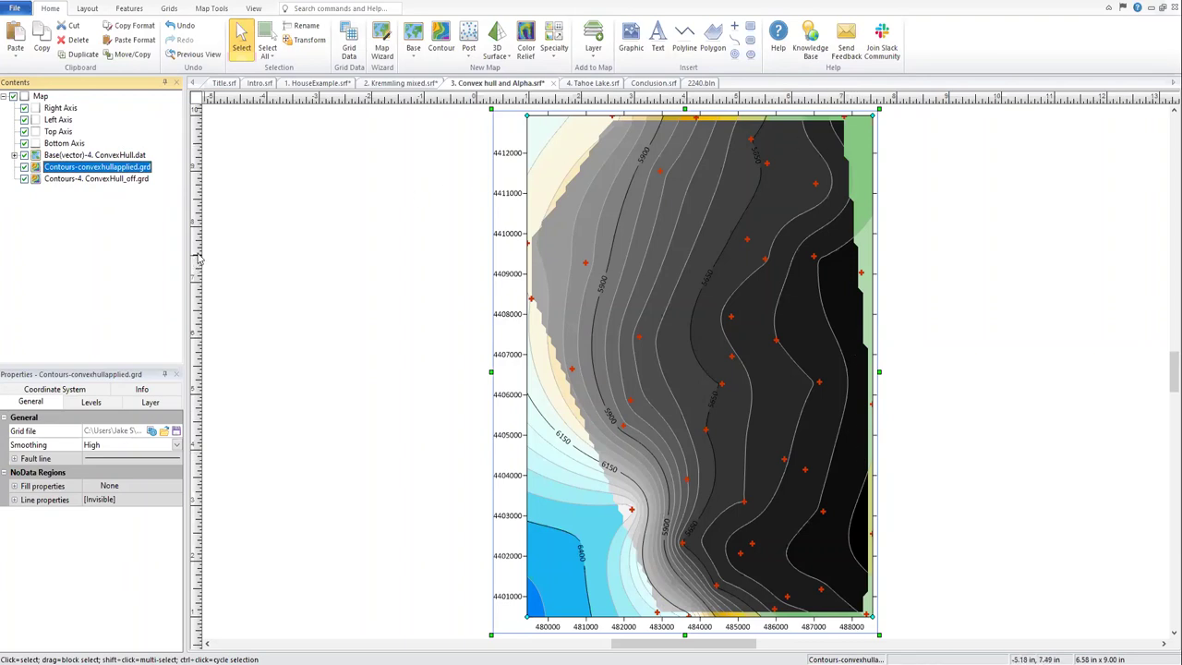
left_click(128, 179)
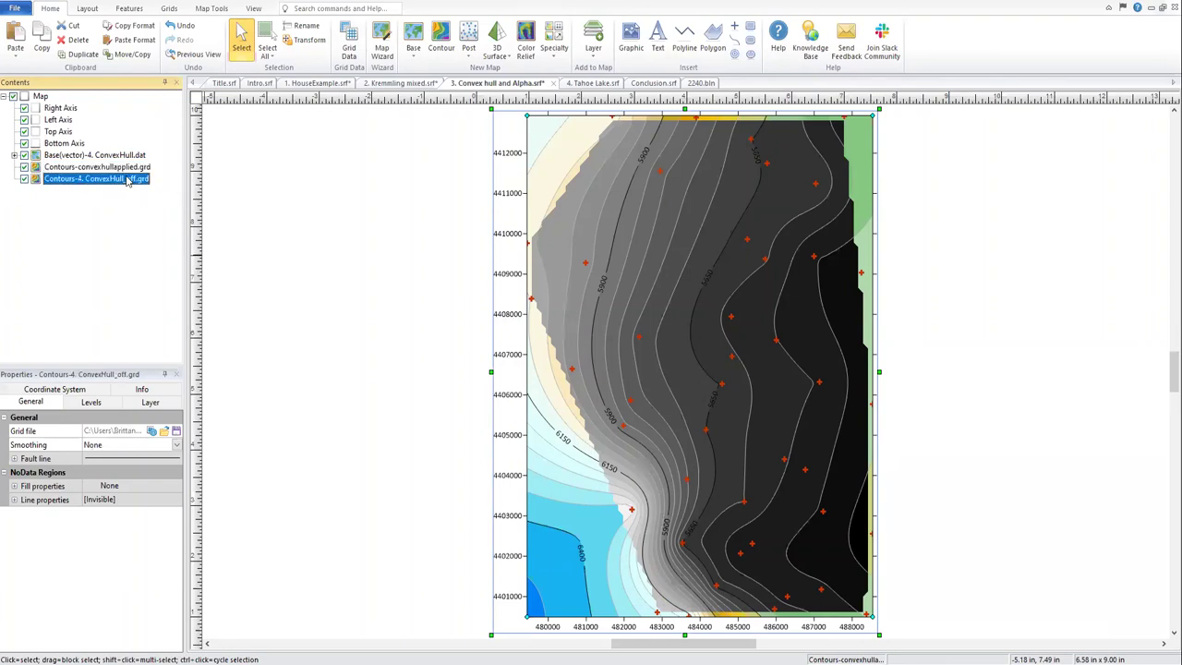
right_click(127, 181)
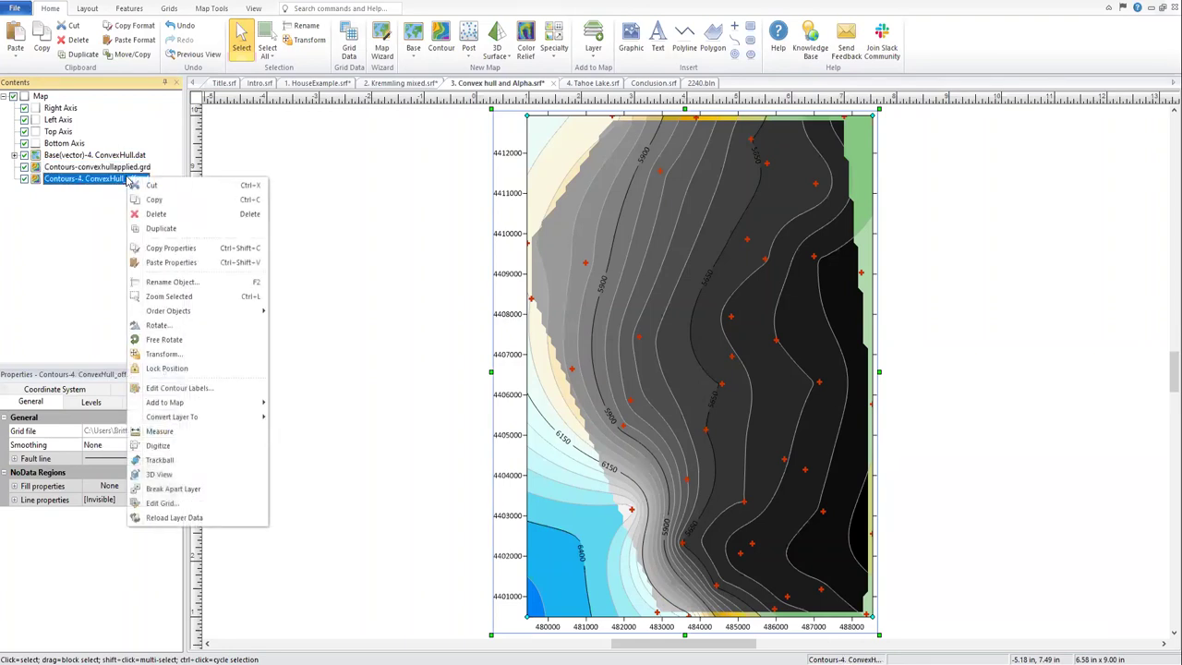
left_click(205, 250)
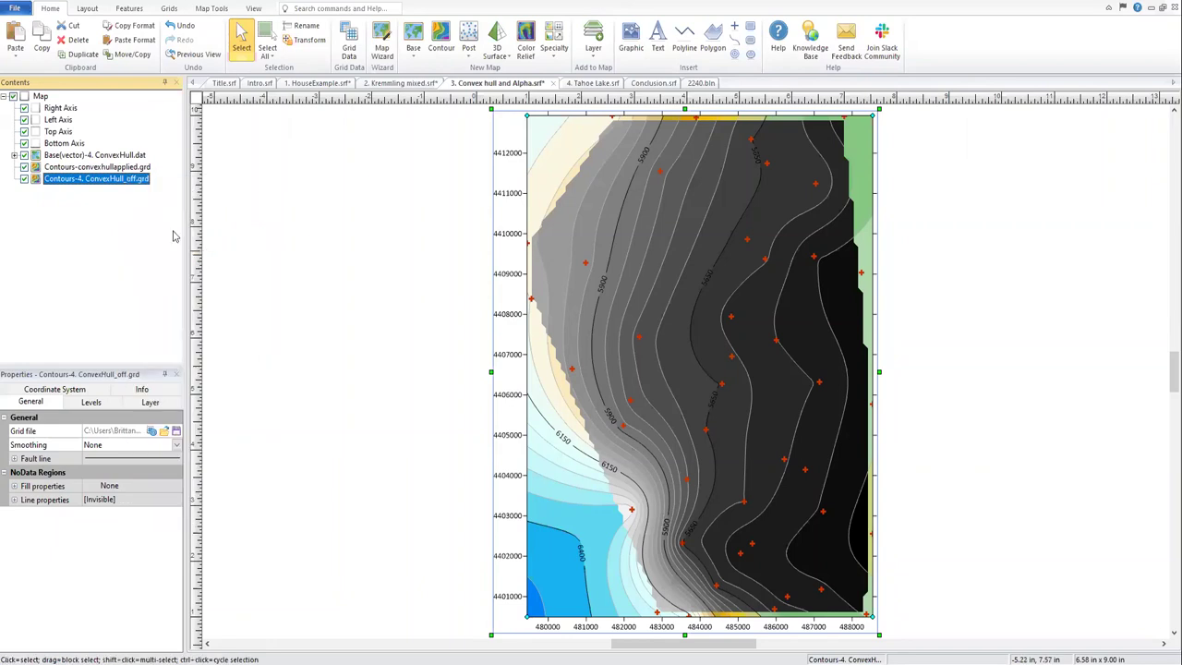
right_click(86, 167)
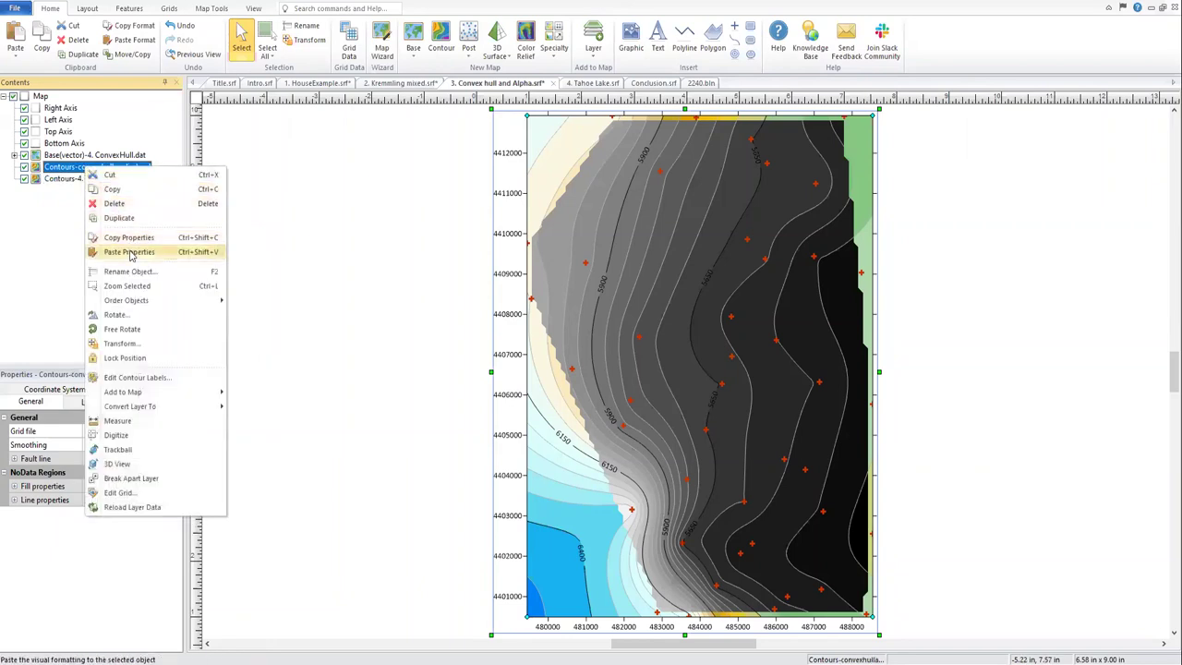
left_click(129, 251)
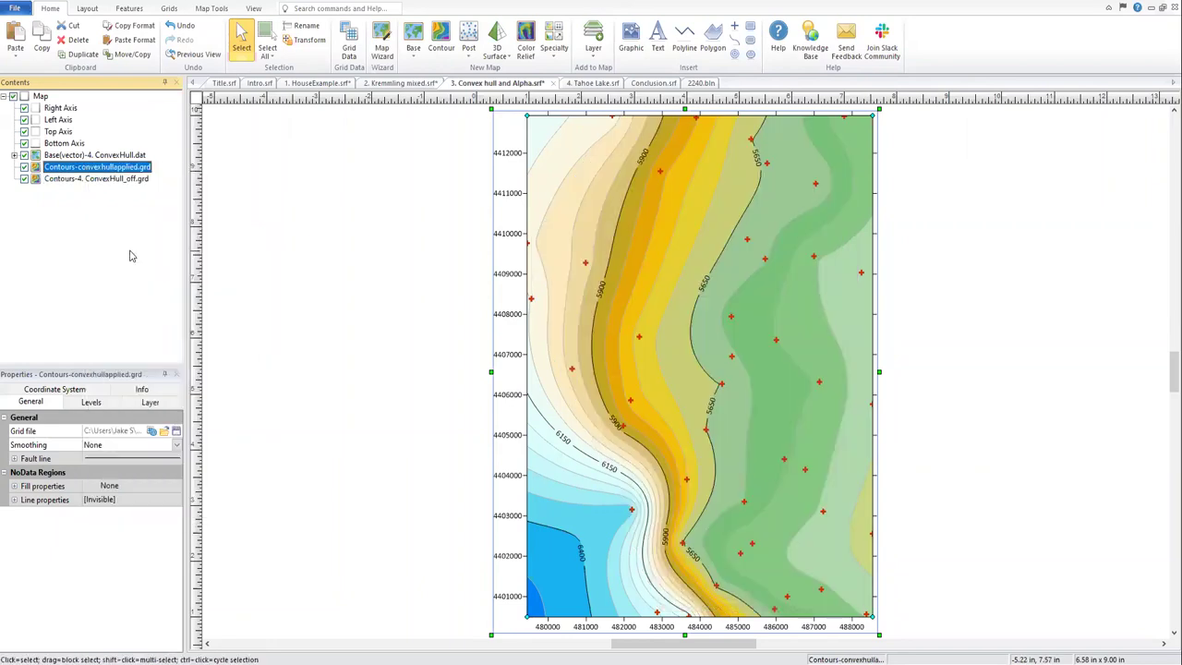
Toggle the Contours-4. ConvexHull_off.grd layer on and off to compare the two grids, leaving it hidden.
left_click(24, 179)
left_click(24, 179)
left_click(24, 180)
left_click(24, 179)
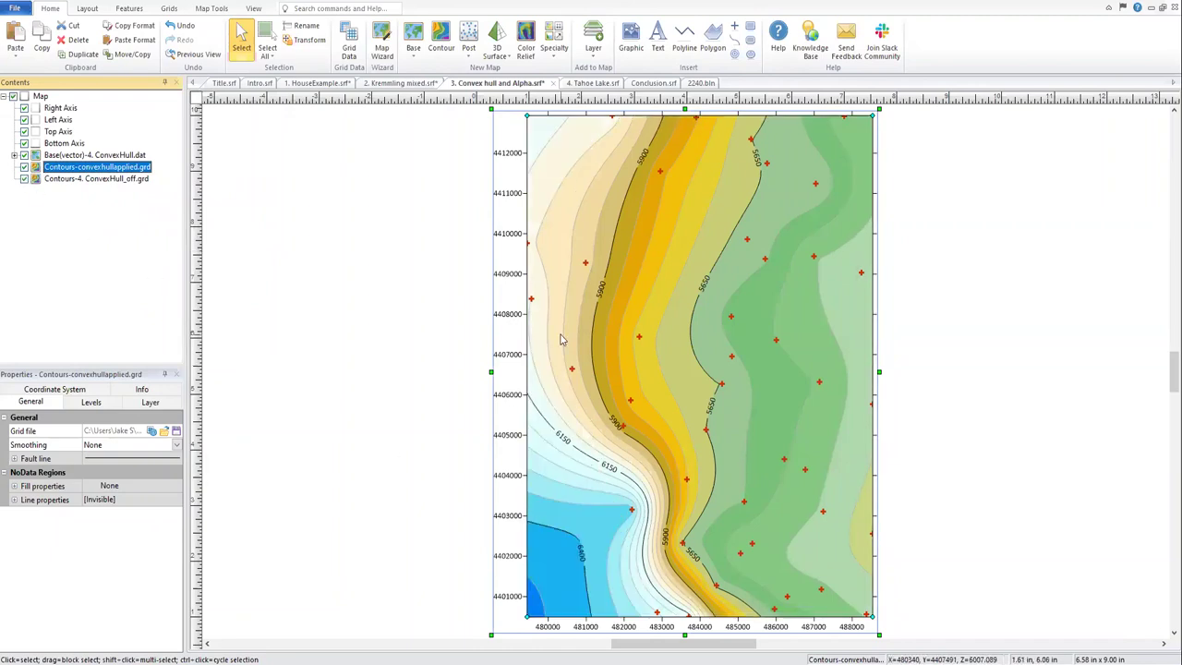
left_click(24, 179)
left_click(24, 179)
left_click(24, 179)
left_click(24, 179)
left_click(24, 179)
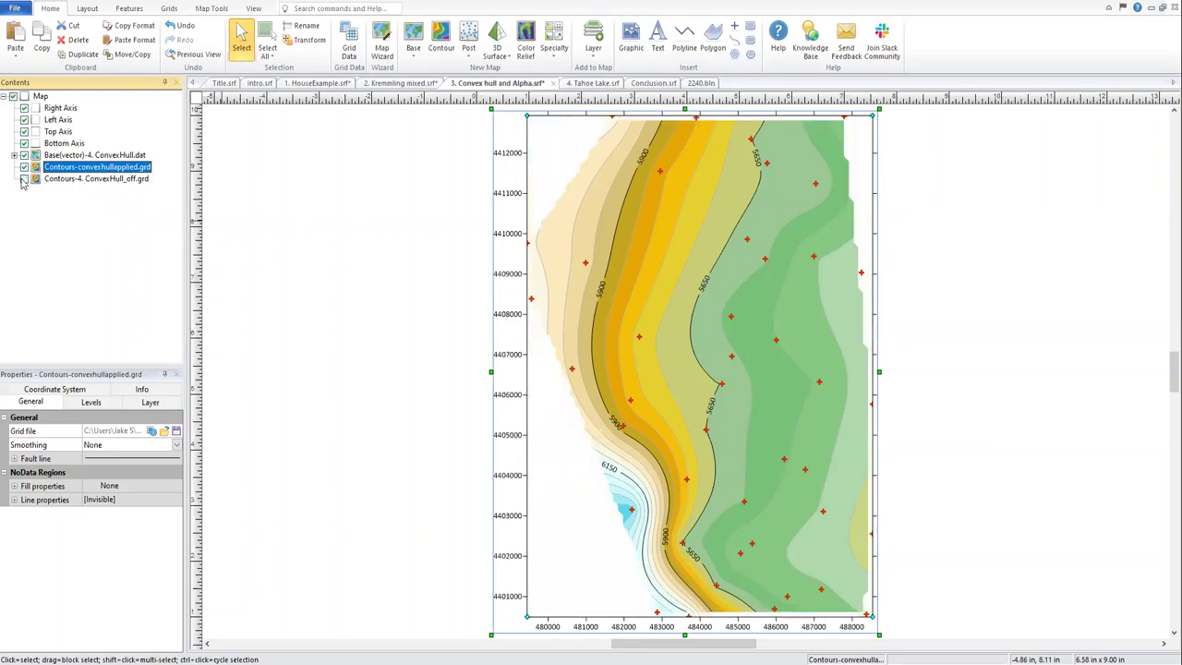
left_click(24, 179)
left_click(24, 180)
left_click(24, 179)
left_click(24, 179)
left_click(24, 179)
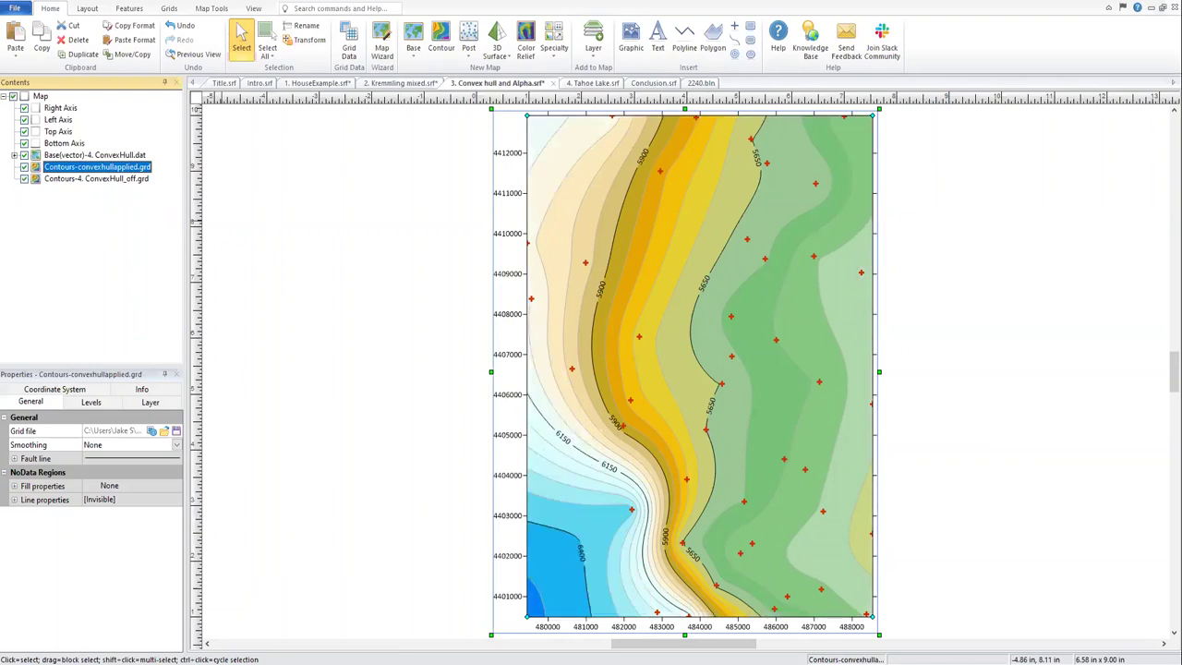
left_click(21, 184)
left_click(24, 179)
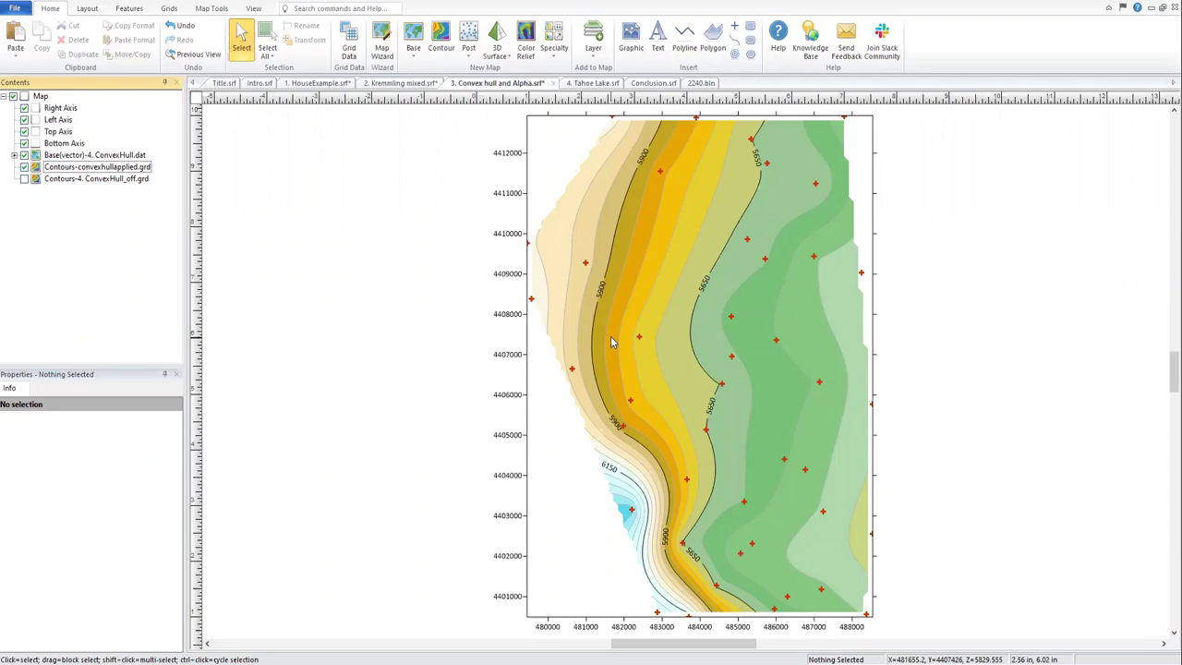
Grid 3. ConvexHull.dat with Kriging, skipping to the output settings and assigning NoData outside of an alpha shape with alpha value 2000.
left_click(348, 47)
left_click(682, 180)
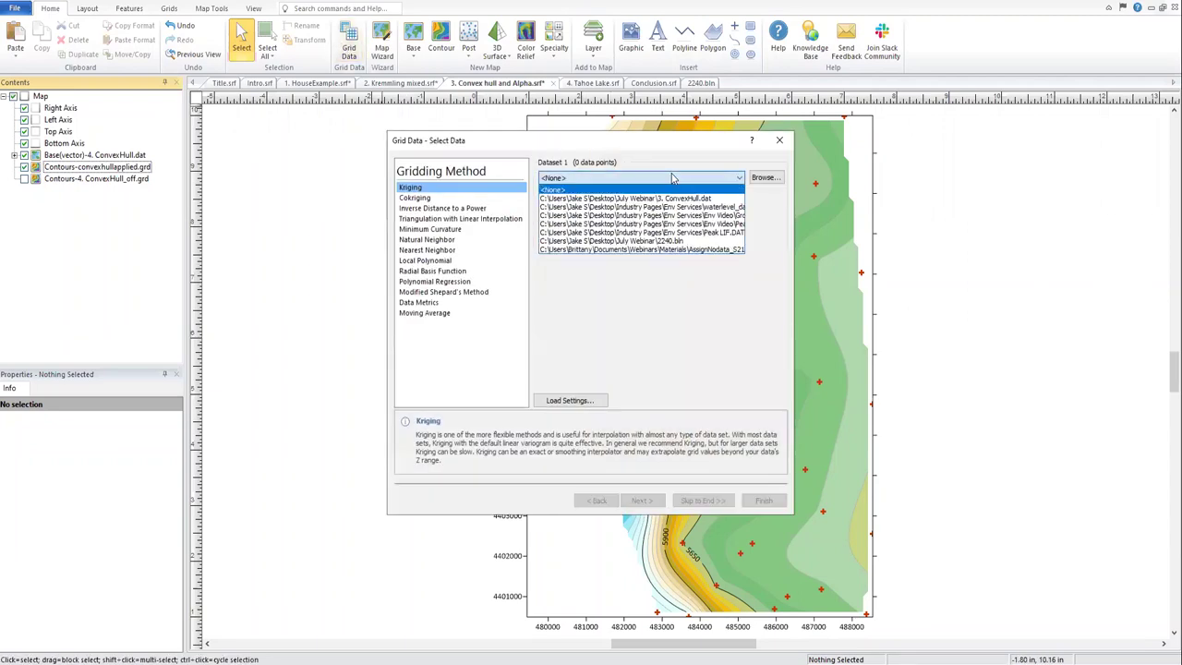
left_click(692, 199)
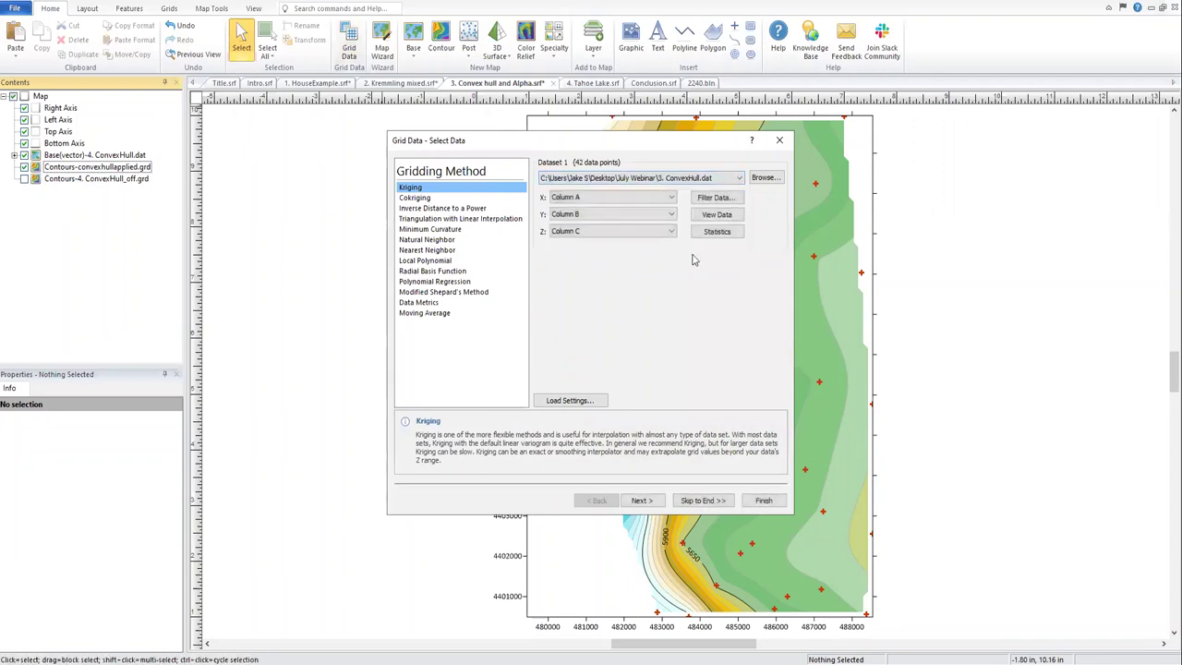
left_click(702, 500)
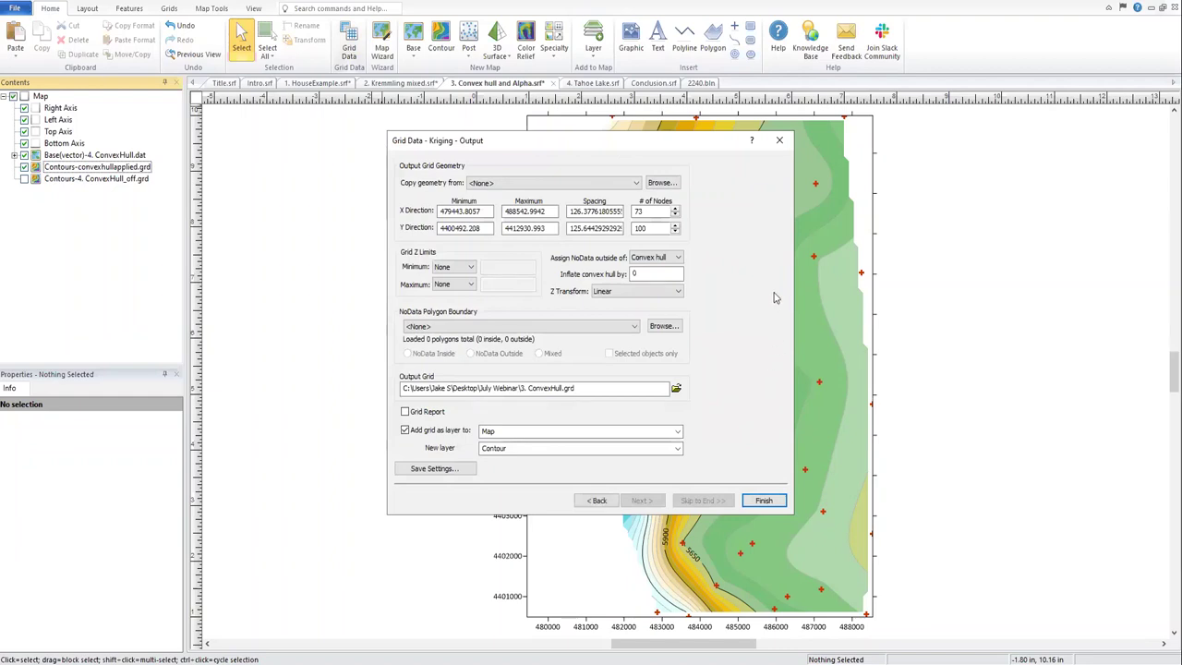
left_click(678, 258)
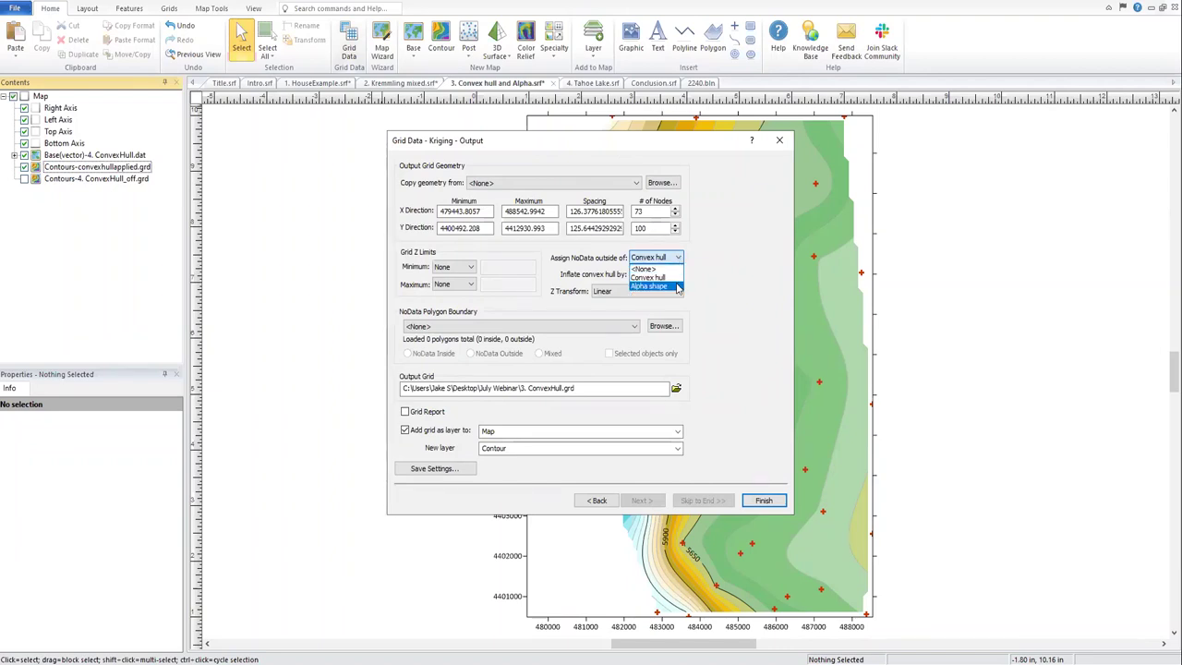
left_click(678, 287)
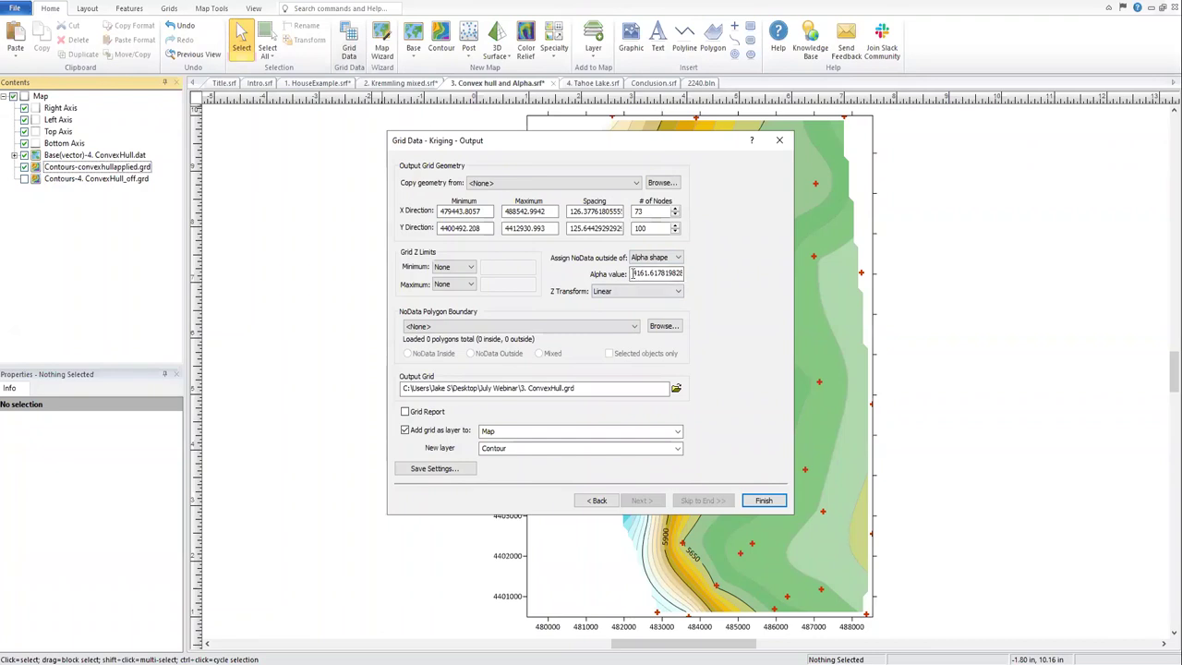
left_click_drag(633, 273, 691, 279)
type("2000")
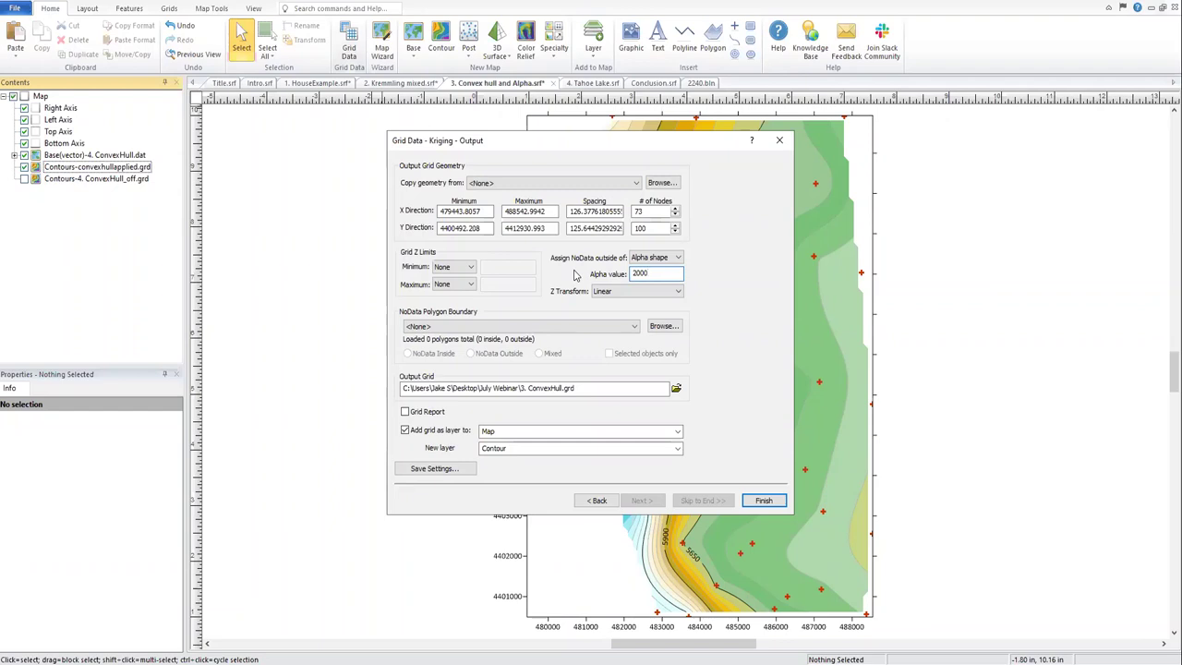
Name the output grid alpha, create it as a contour layer in the existing Map, and accept the default export options.
left_click(676, 390)
type("alpha")
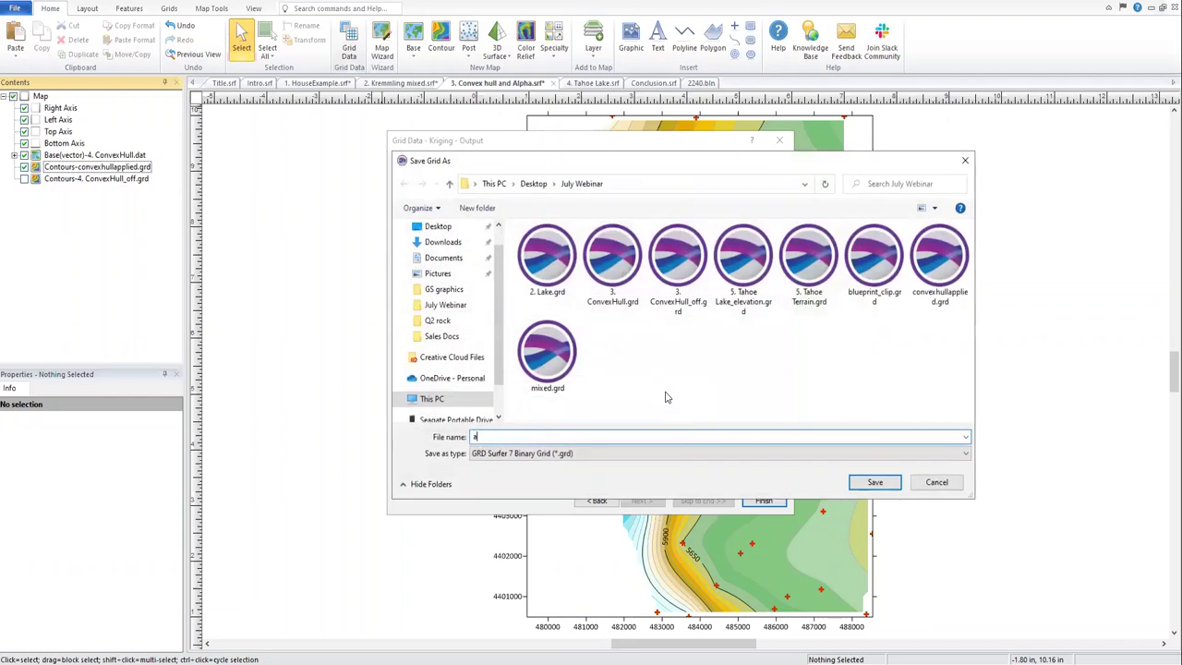
left_click(872, 482)
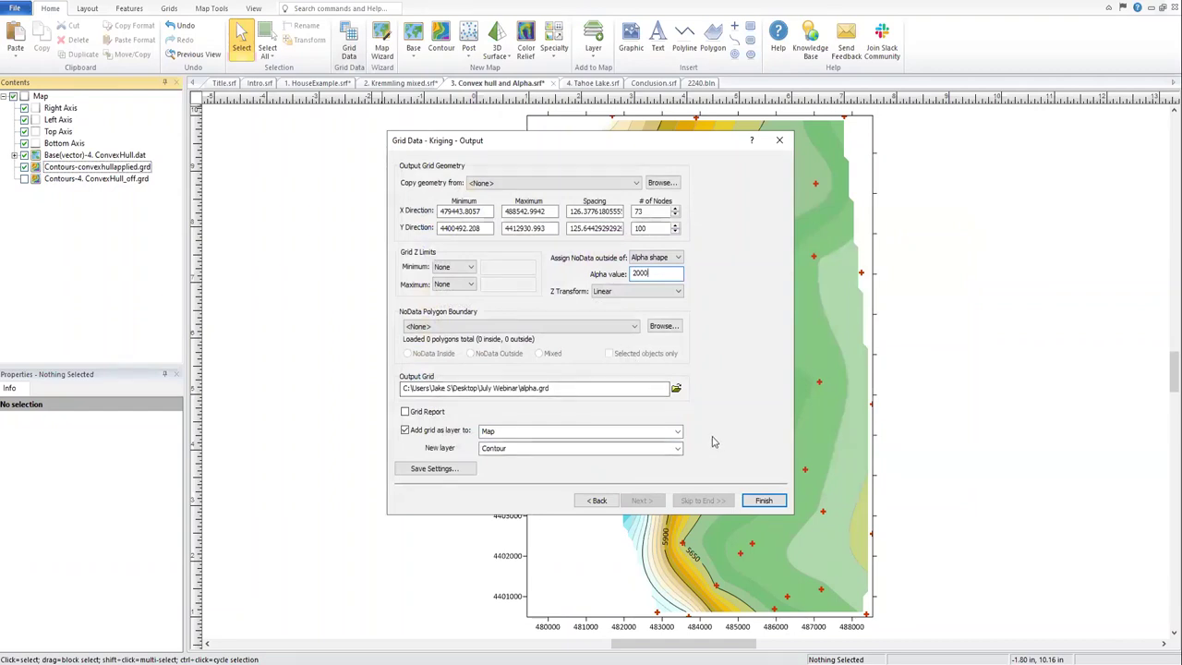
left_click(766, 502)
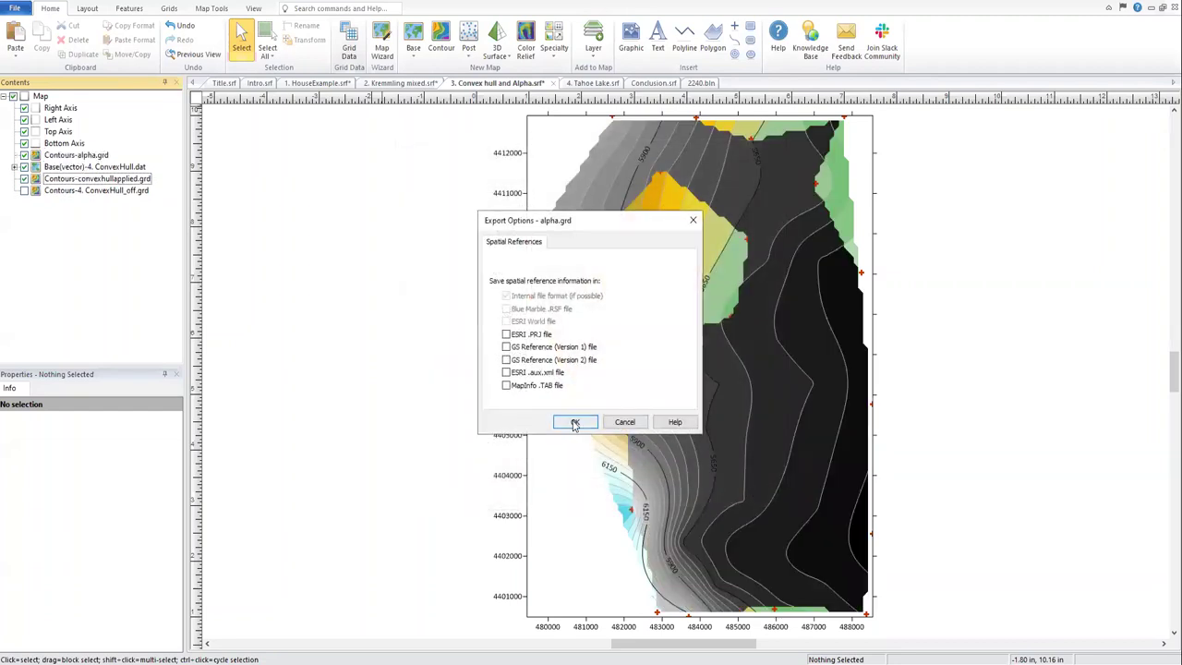
left_click(575, 423)
left_click(682, 361)
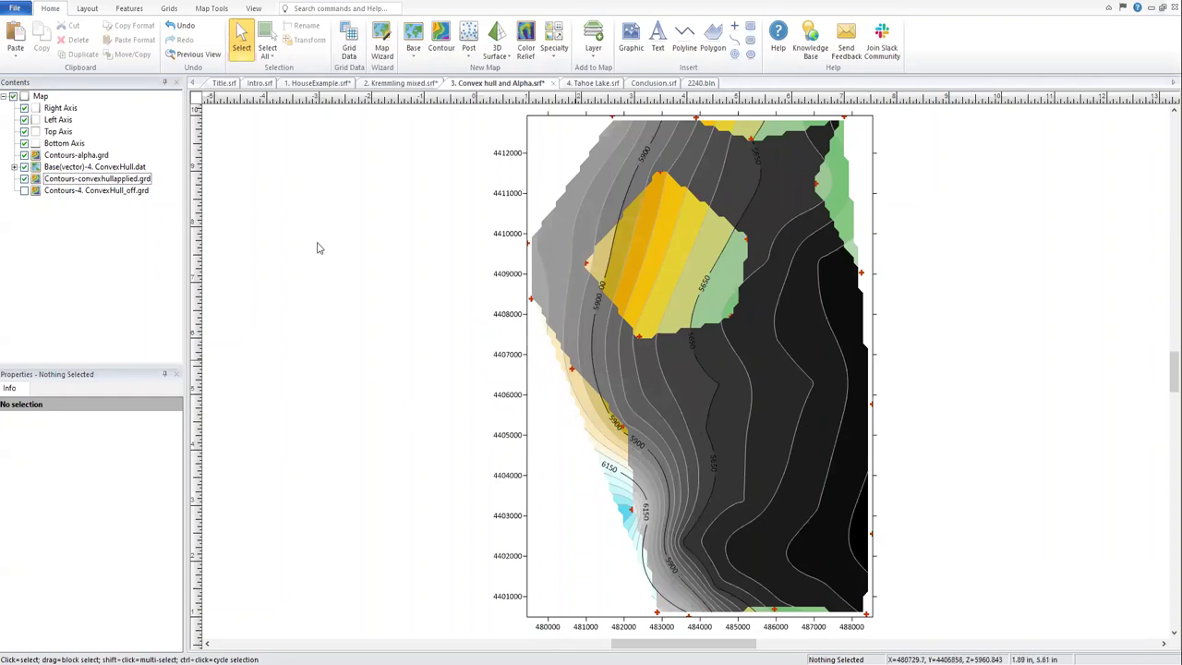
Move Contours-alpha.grd below the Base(vector) layer and hide both the convexhullapplied and alpha contour layers.
left_click(64, 156)
left_click_drag(61, 166, 65, 176)
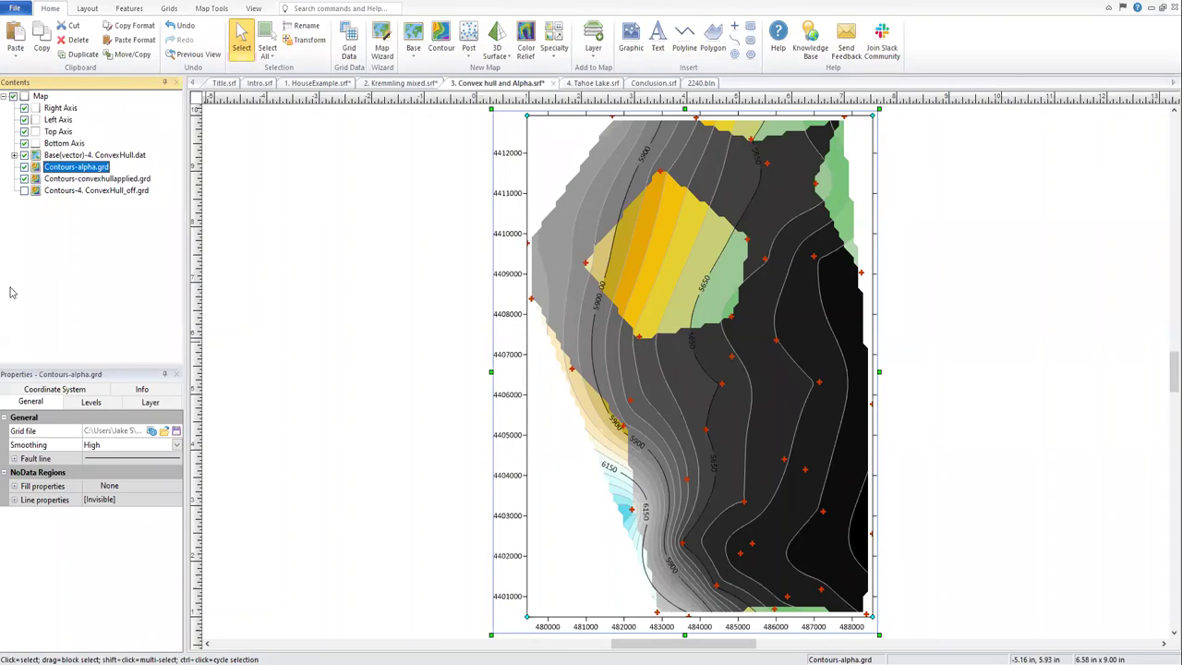
left_click(24, 178)
left_click(24, 167)
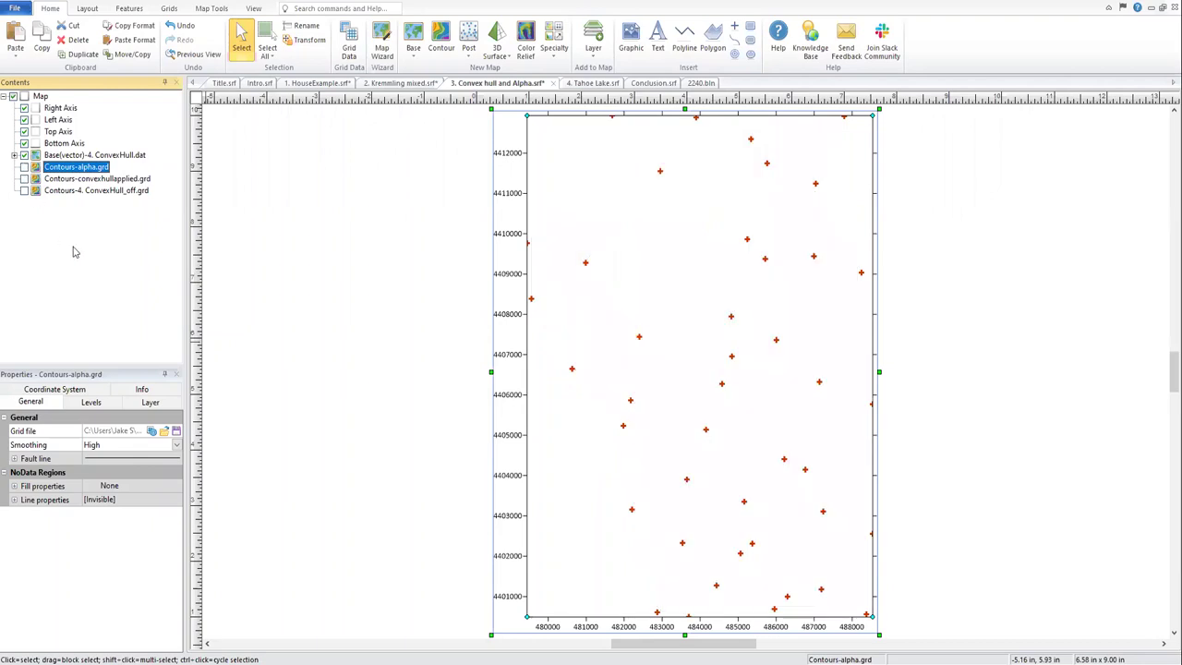
Select all the points in the Base(vector)-4. ConvexHull.dat layer.
left_click(14, 155)
left_click(64, 168)
scroll(114, 256, "down", 8)
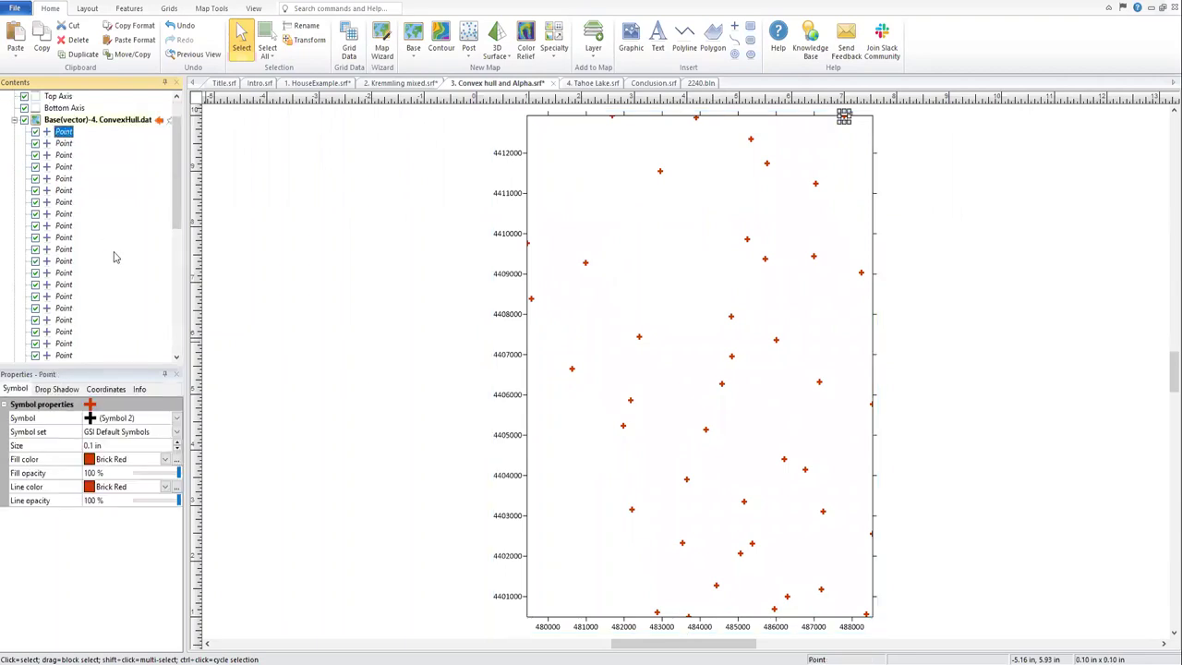
left_click(63, 321, "shift")
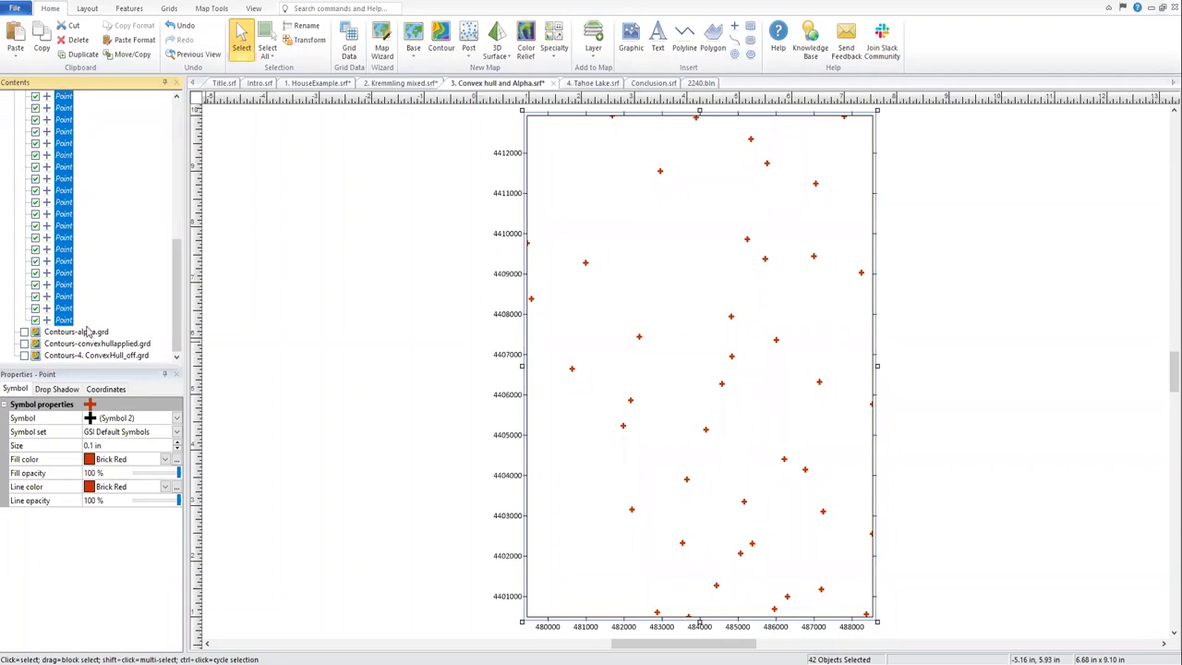
Preview an Alpha Shape boundary around the selected points using the default alpha value.
left_click(135, 11)
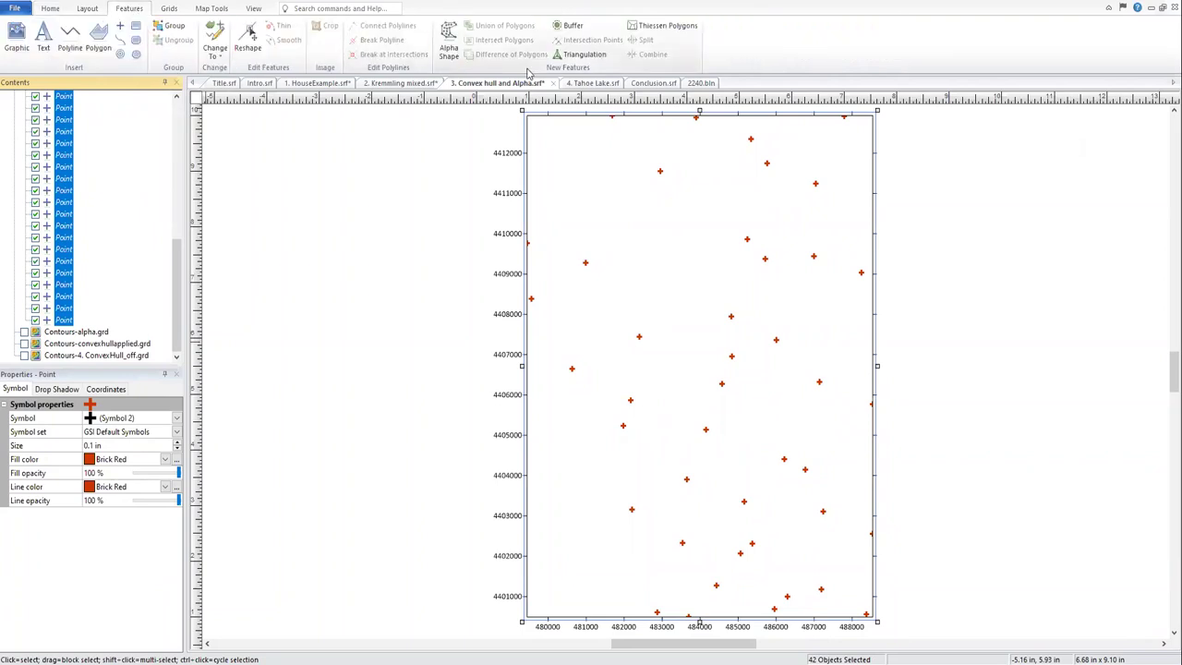
left_click(449, 54)
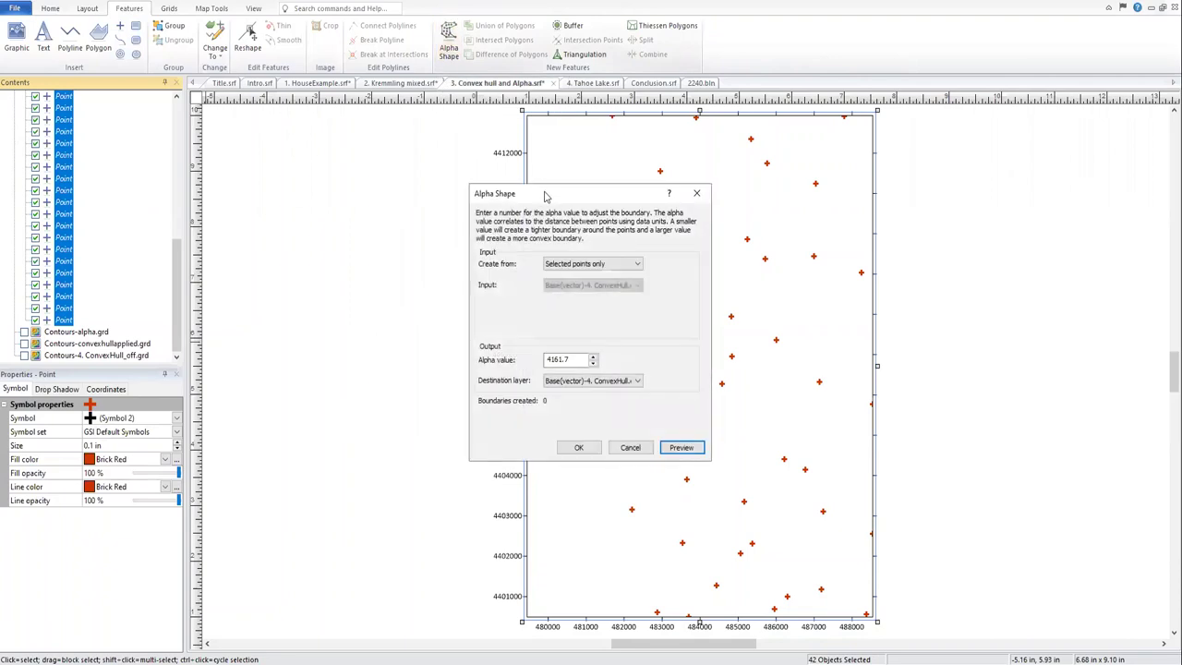
left_click_drag(545, 196, 324, 157)
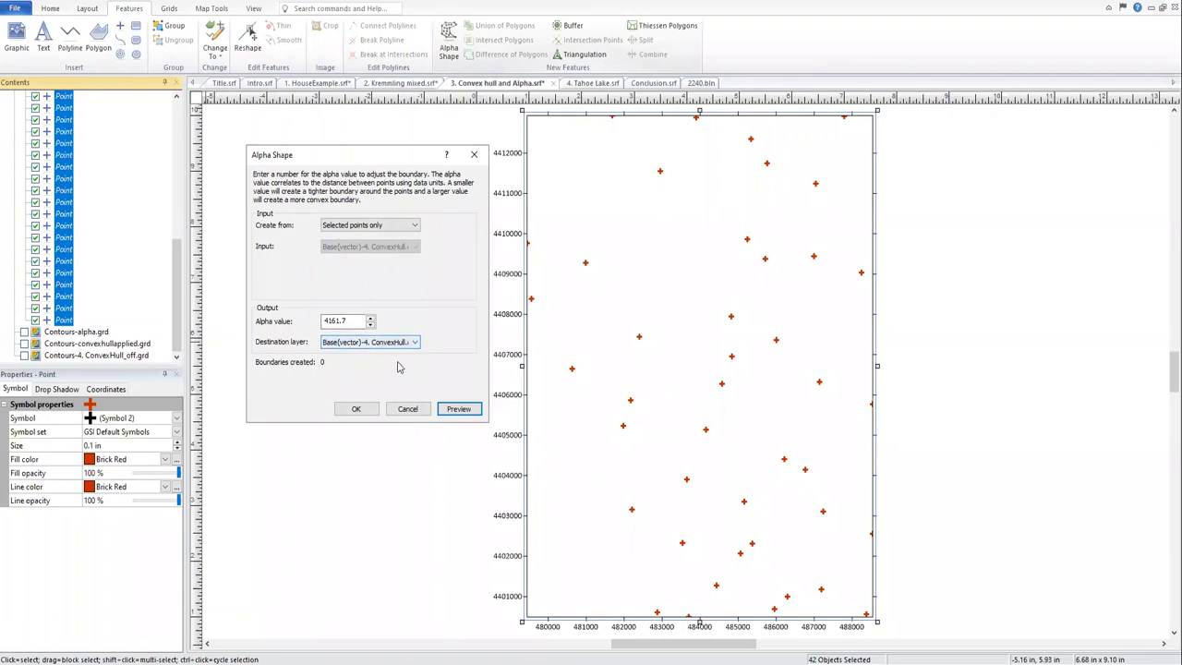
left_click(453, 412)
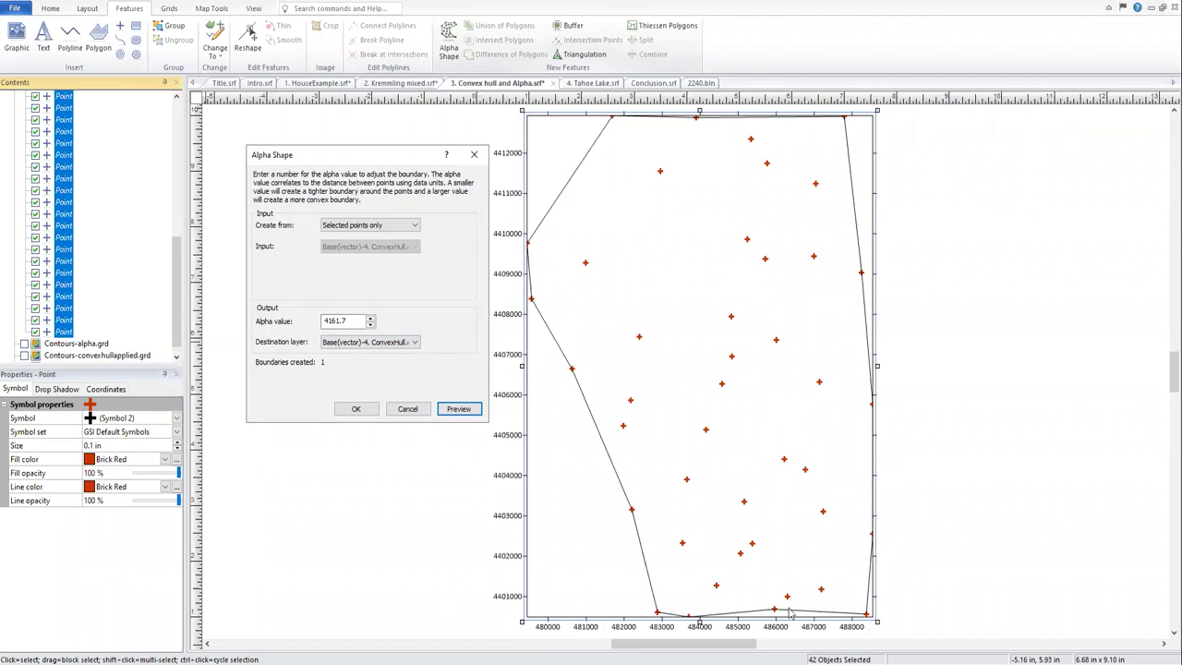
Preview the Alpha Shape boundary with alpha values of 2000 and 1500, and close without creating it.
left_click_drag(354, 320, 317, 328)
type("2000")
left_click(458, 408)
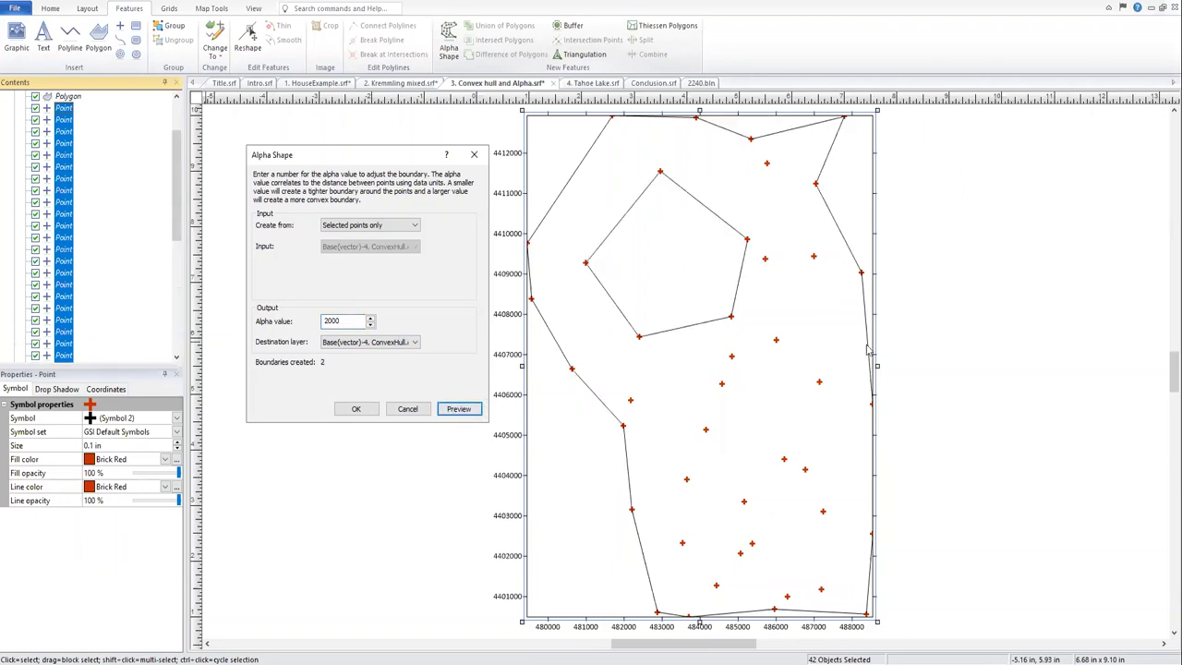
double_click(343, 321)
type("1500")
left_click(459, 409)
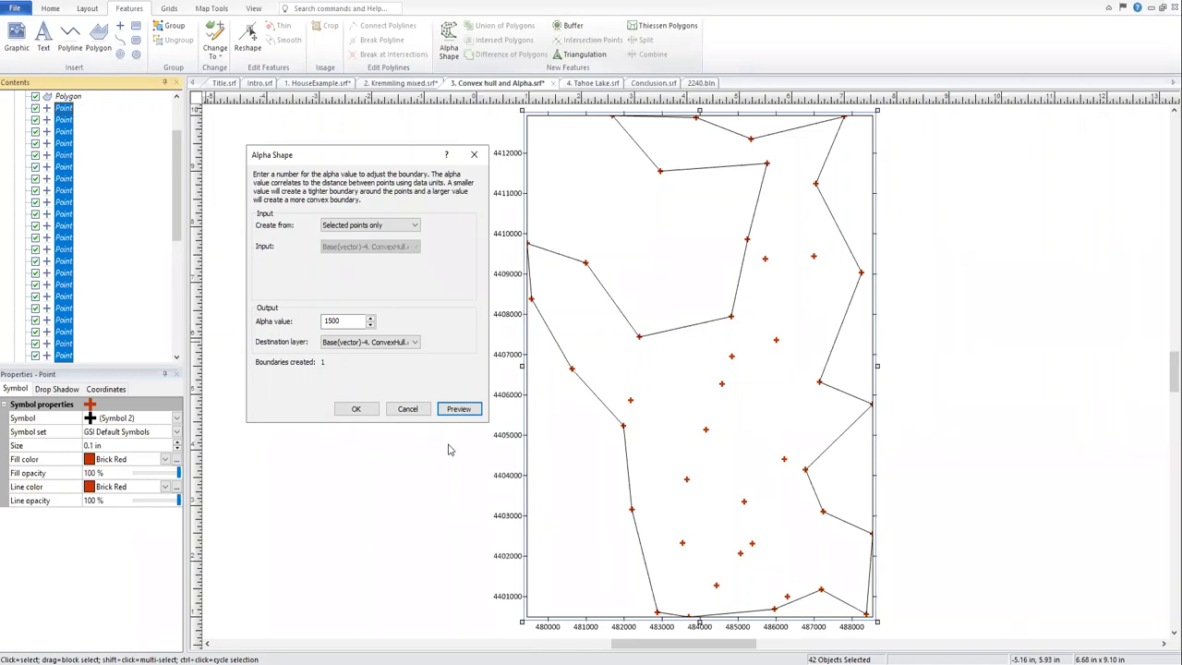
left_click(408, 409)
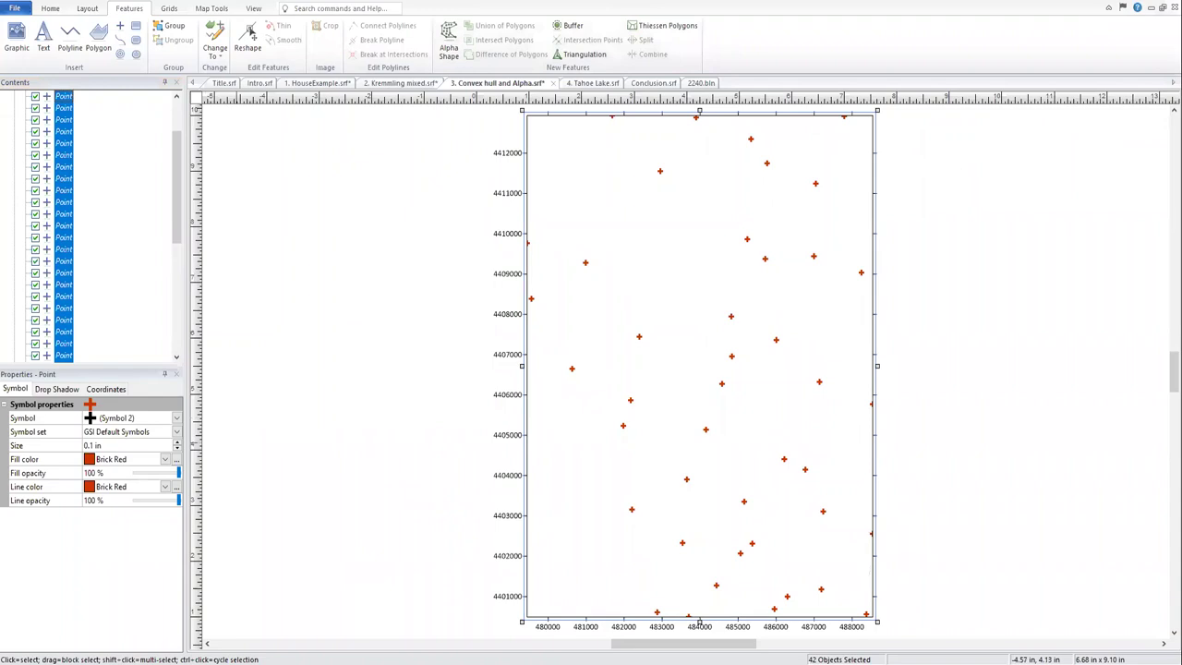
Switch to 4. Tahoe Lake.srf and add 5. Tahoe Lake Boundary.shp as a base layer to the Tahoe Lake_elevation map.
left_click(599, 83)
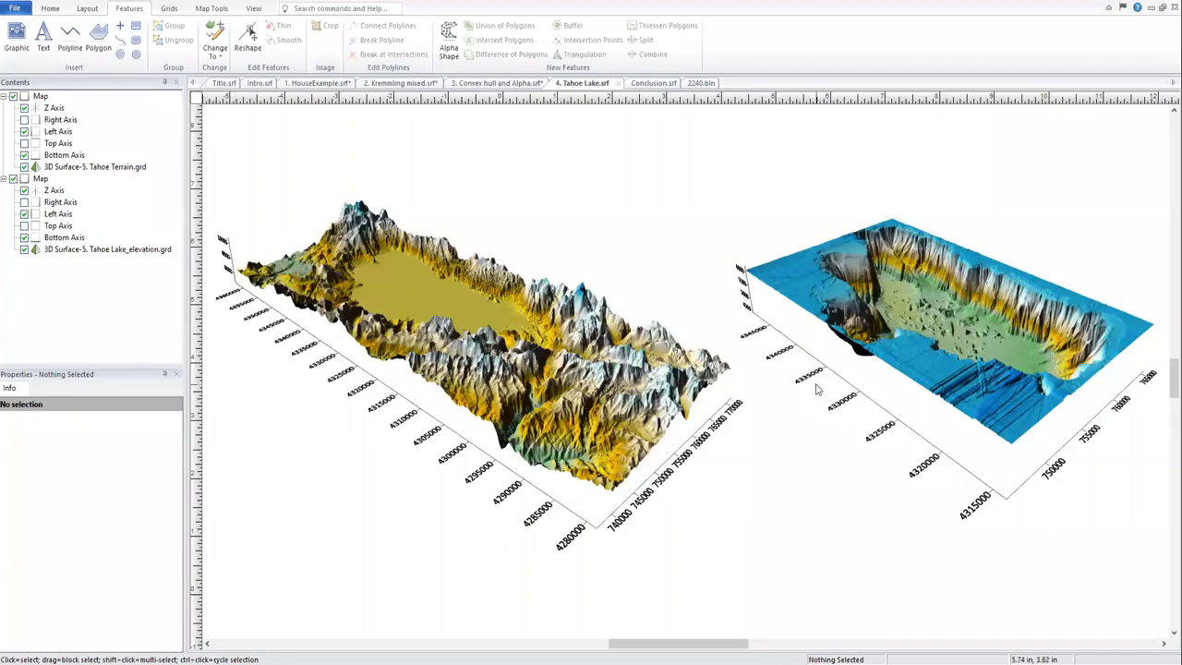
left_click(981, 378)
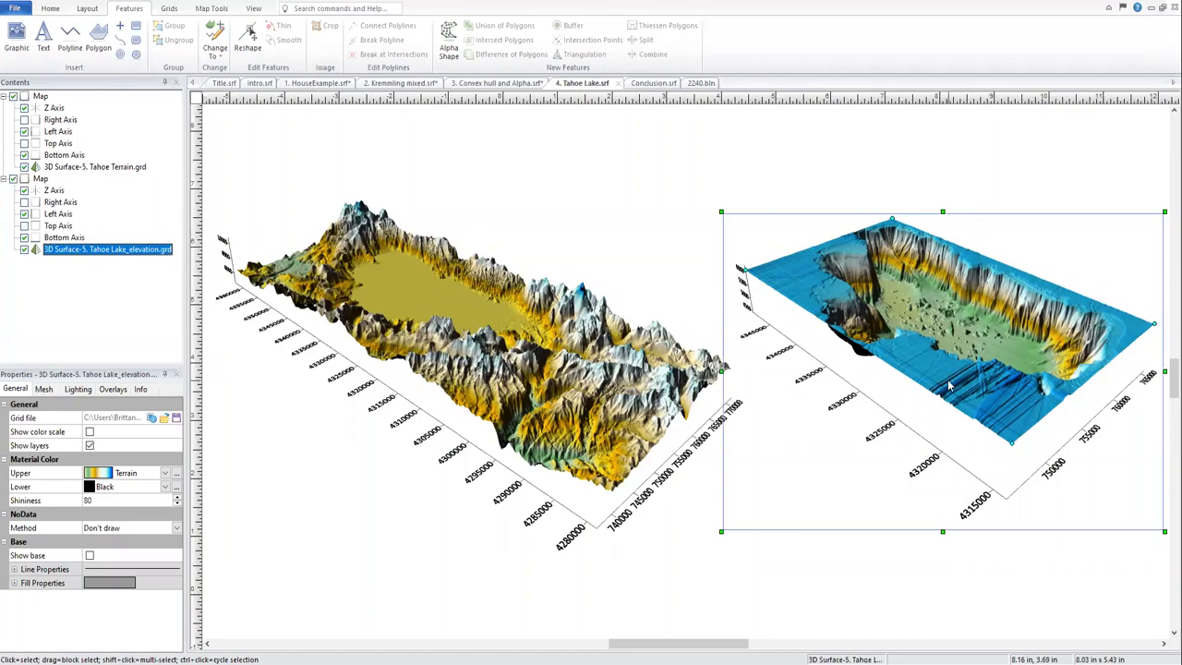
left_click(50, 9)
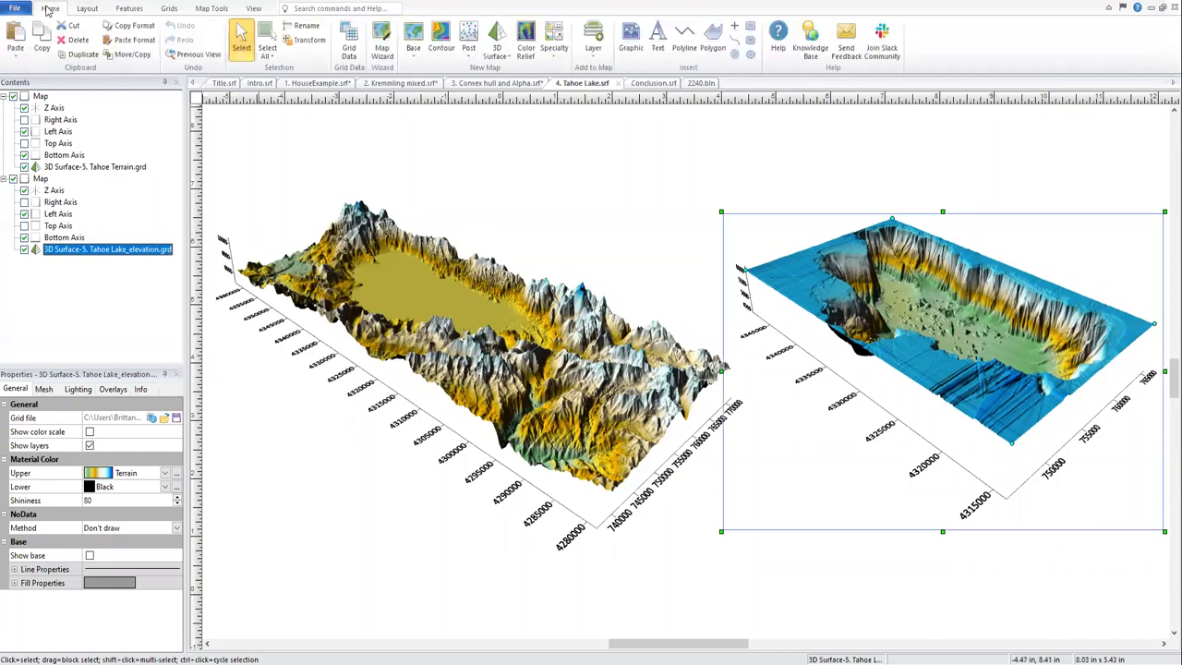
left_click(596, 54)
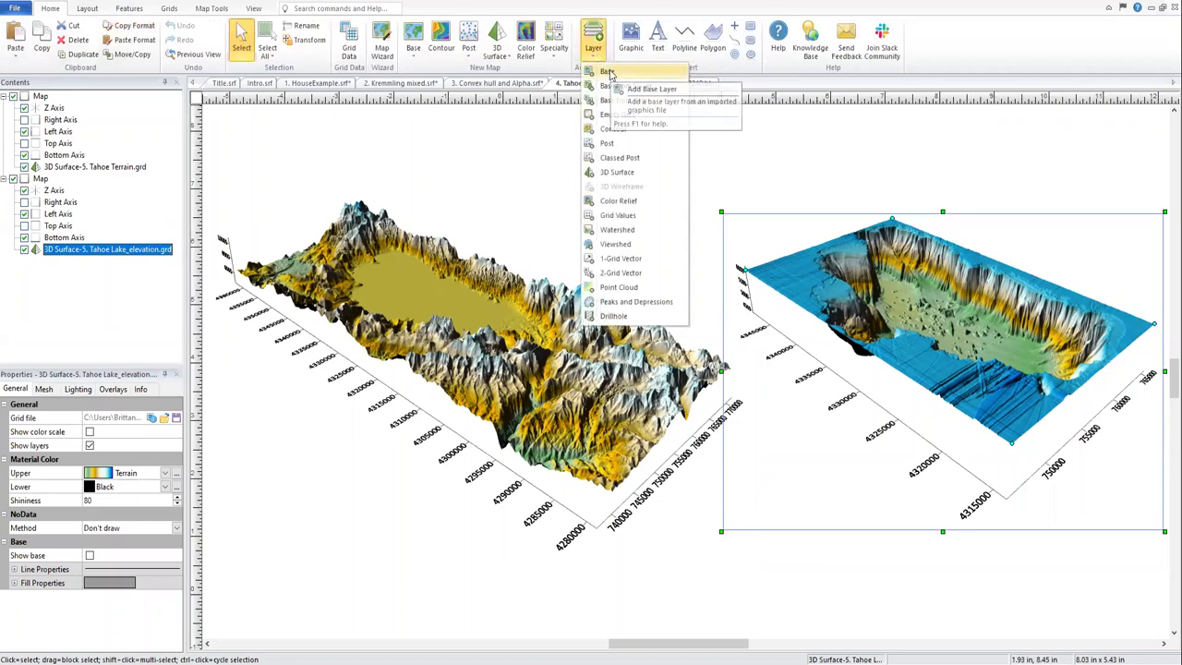
left_click(608, 73)
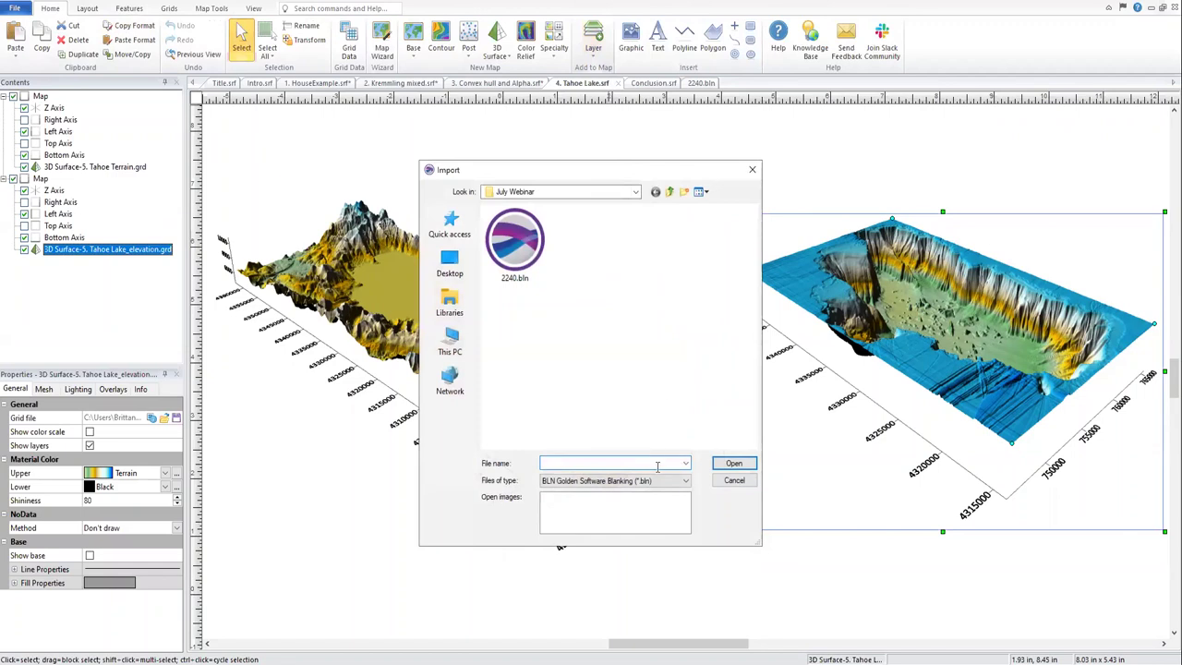
left_click(657, 480)
scroll(607, 324, "up", 3)
left_click(607, 234)
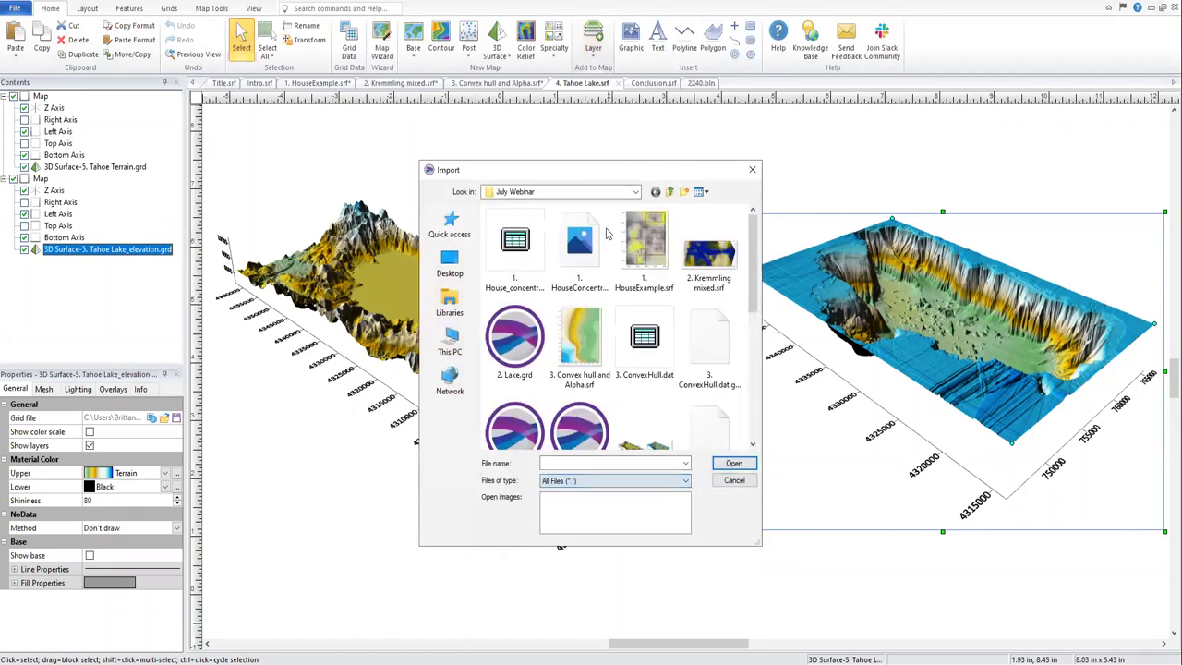
left_click(753, 444)
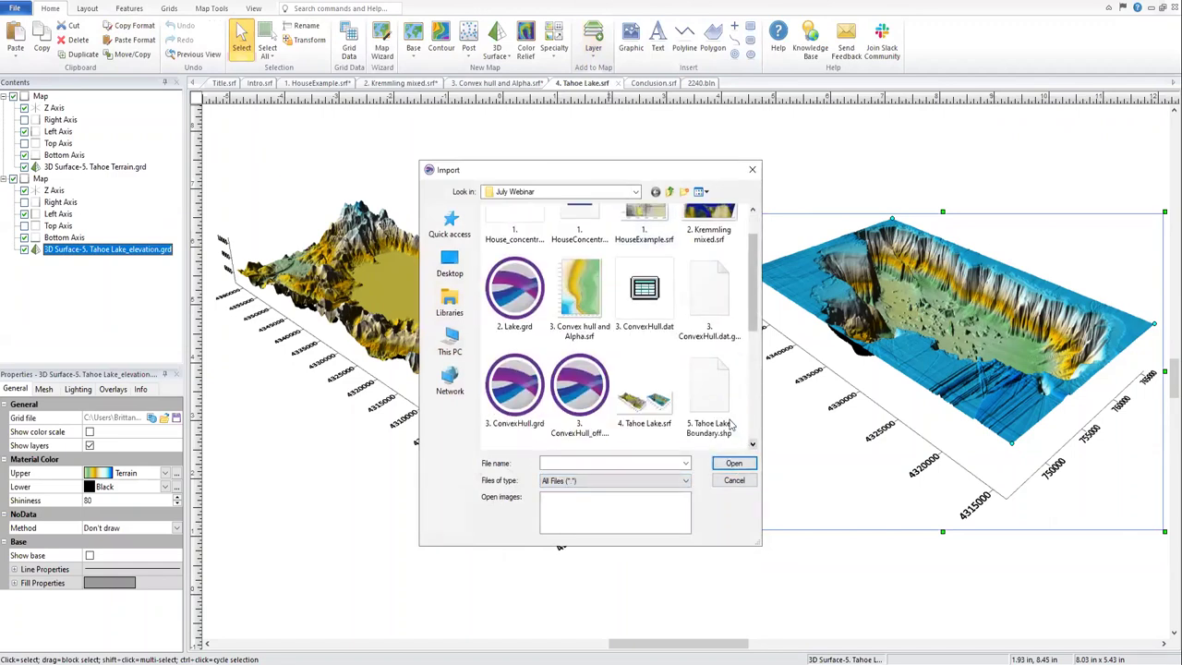
left_click(730, 423)
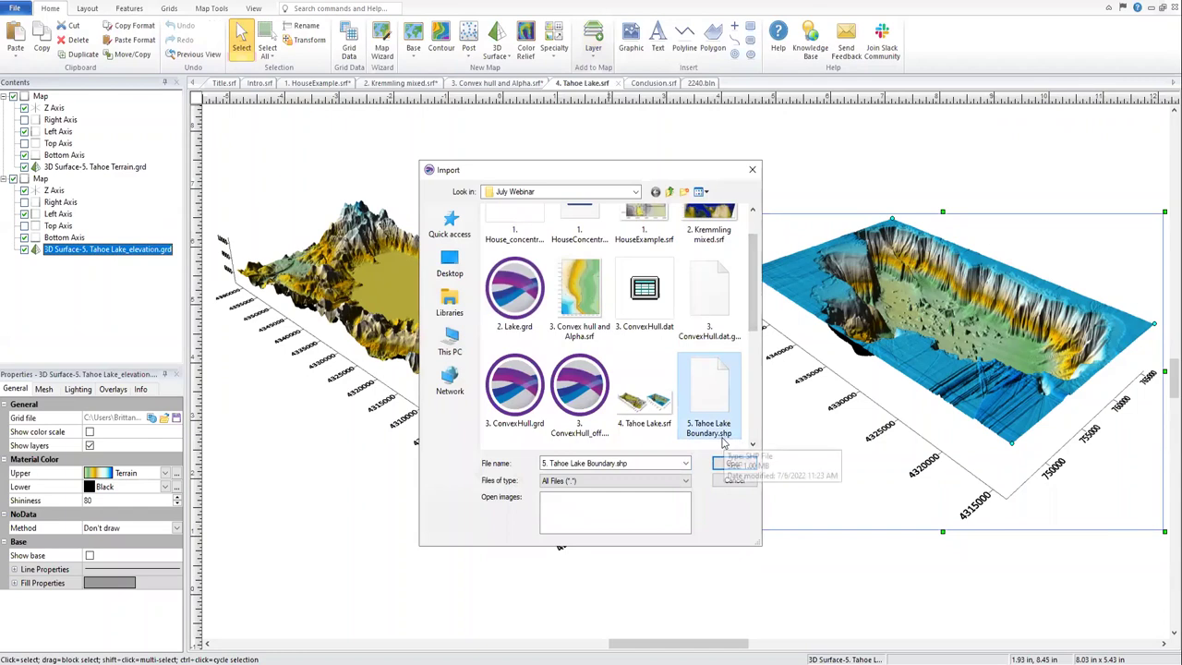
left_click(726, 467)
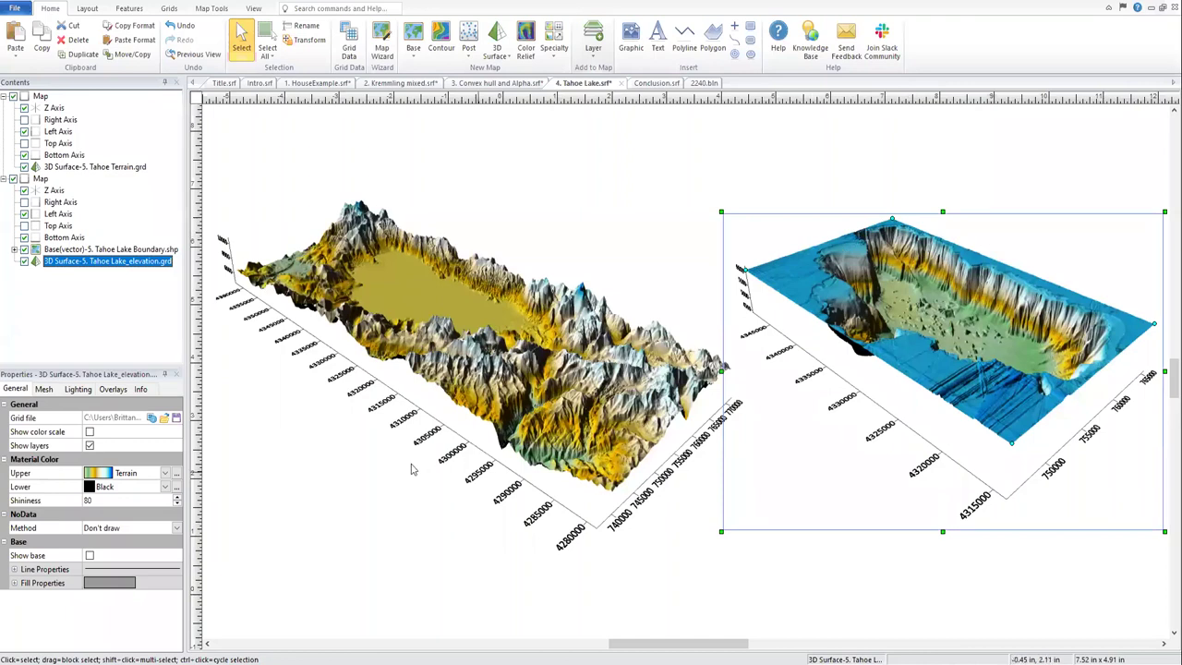
Set the Tahoe Lake Boundary line width to 0.02 in and rotate the lake elevation map to a top-down view with Trackball.
left_click(57, 251)
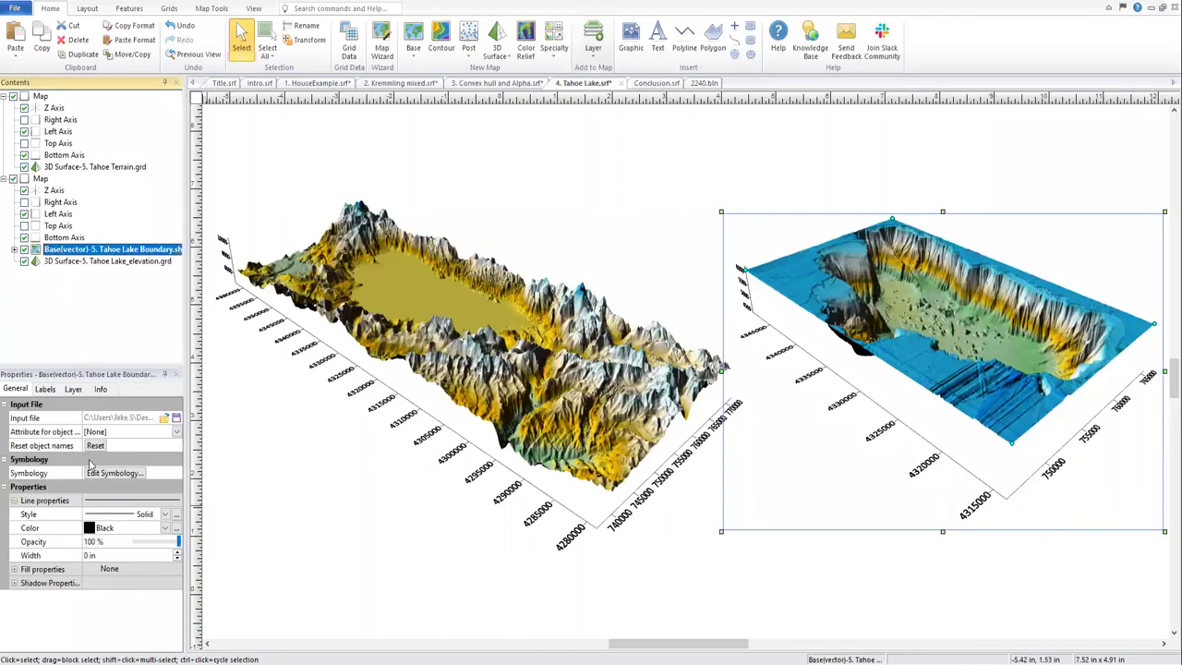
left_click(179, 553)
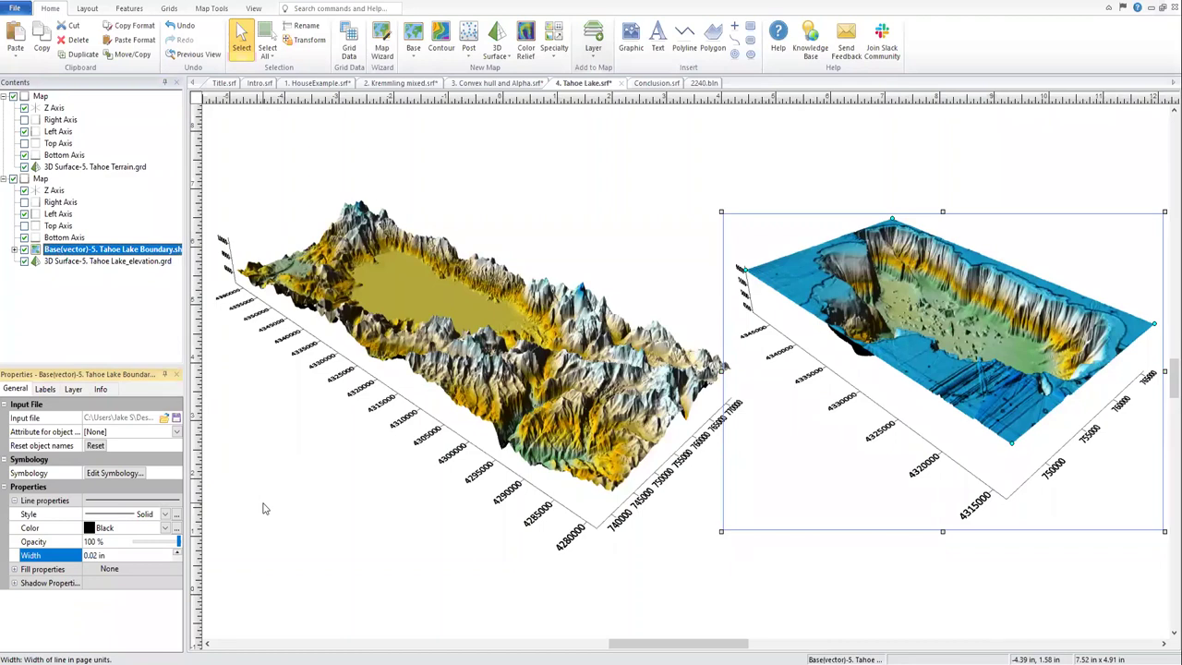
left_click(212, 9)
left_click(185, 41)
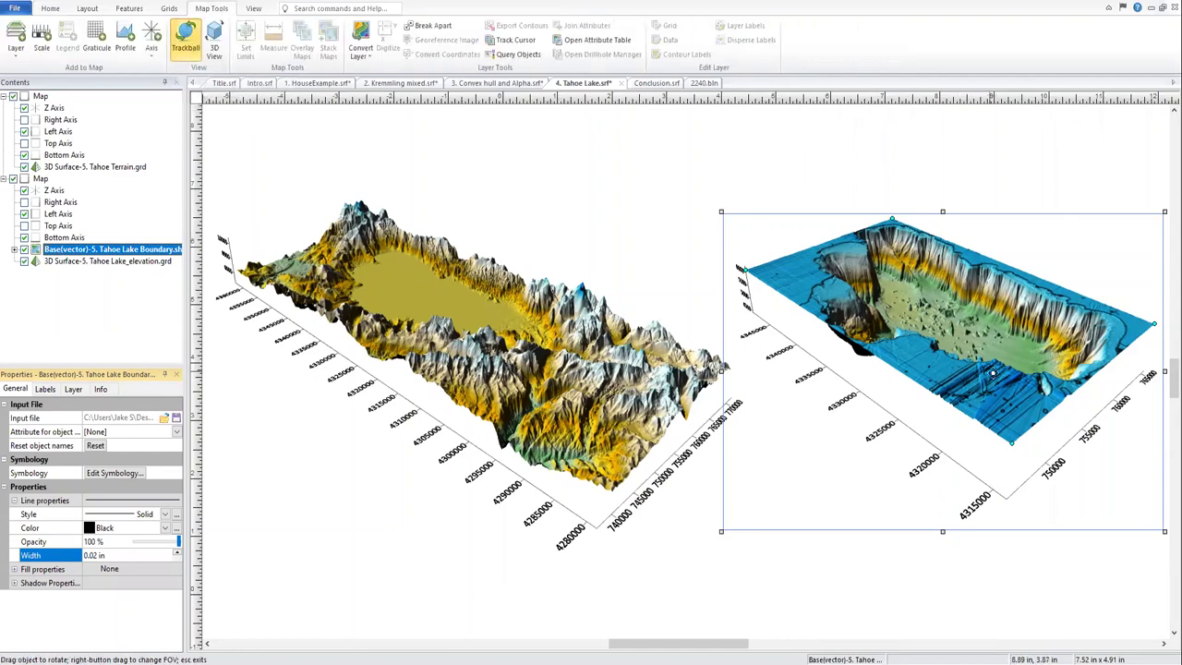
left_click_drag(1041, 340, 971, 422)
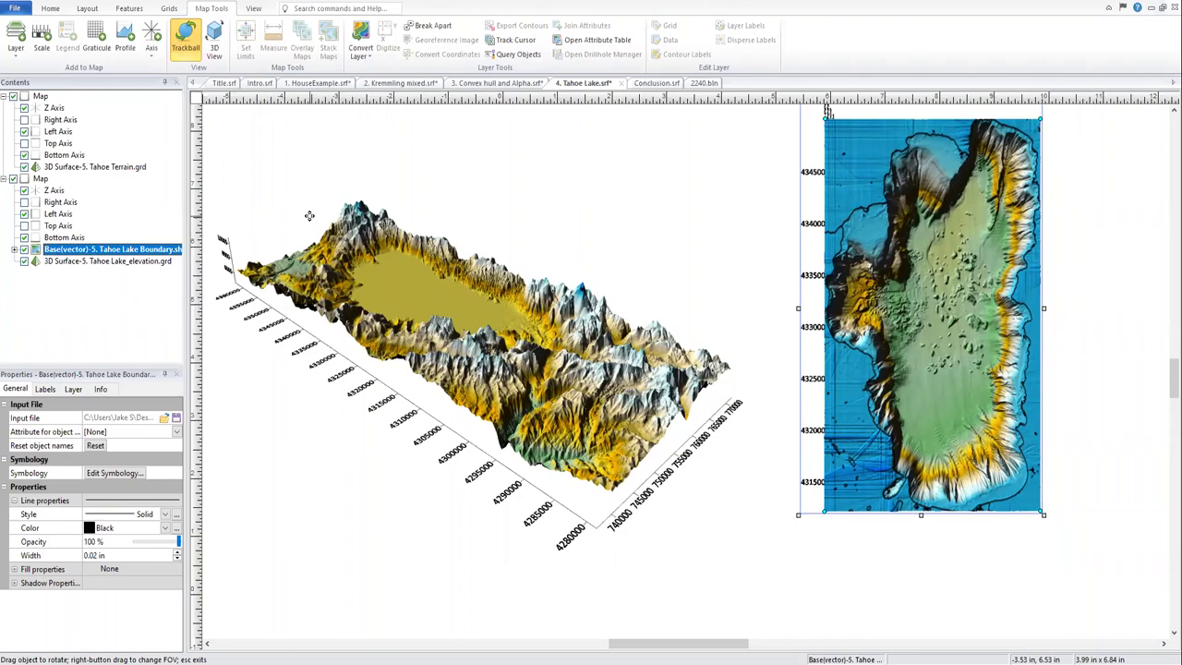
Duplicate the Tahoe Lake Boundary base layer and move the copy into the Tahoe Terrain map.
right_click(106, 255)
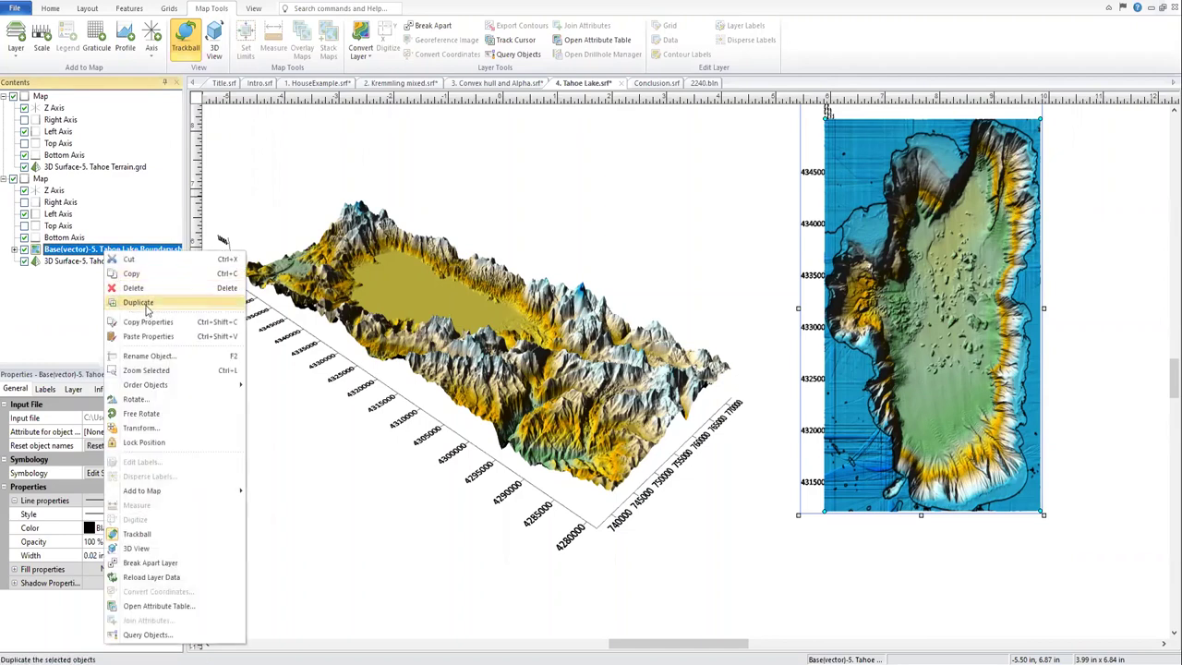
left_click(138, 304)
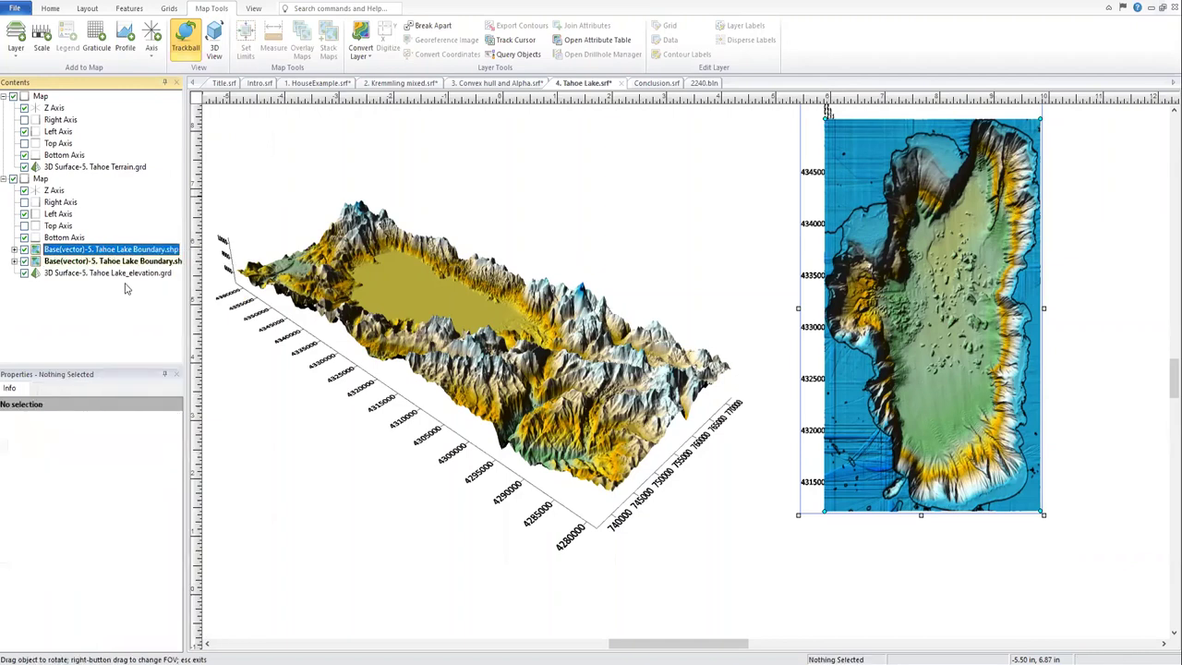
left_click(98, 264)
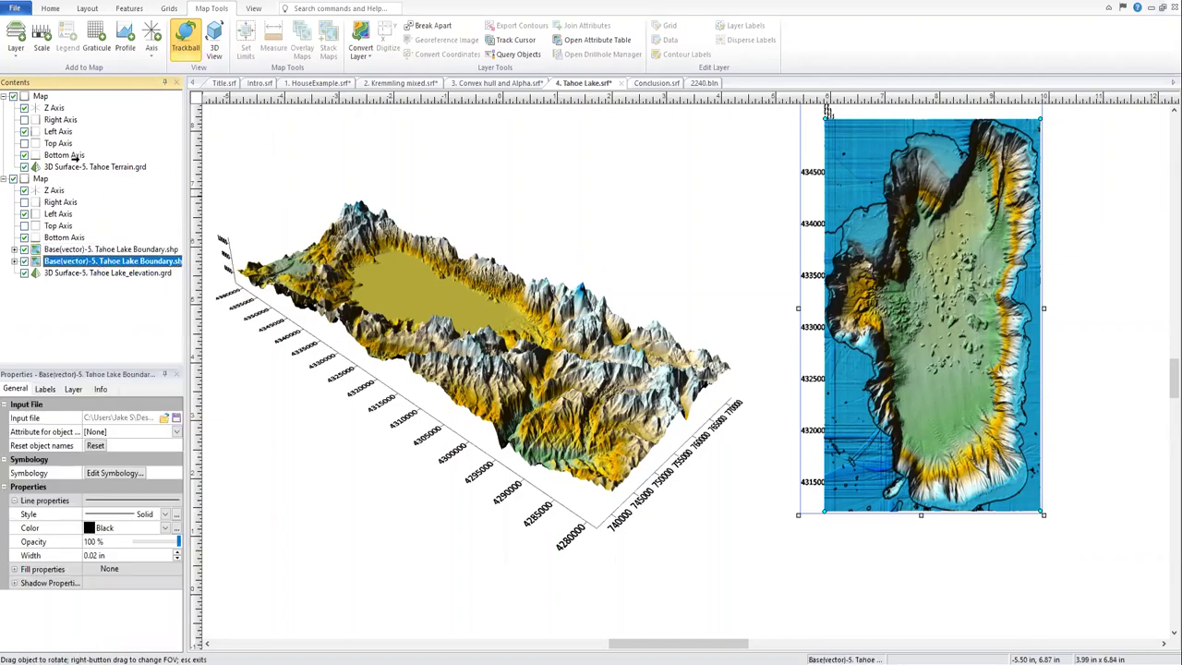
left_click_drag(72, 157, 72, 157)
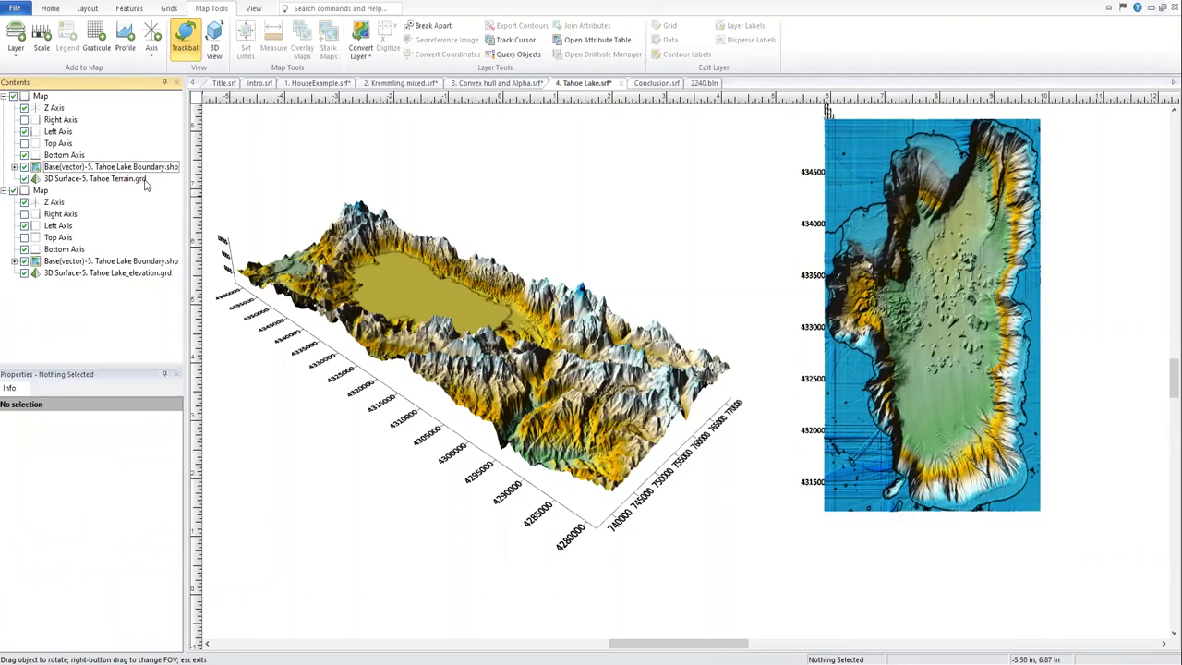
left_click(219, 203)
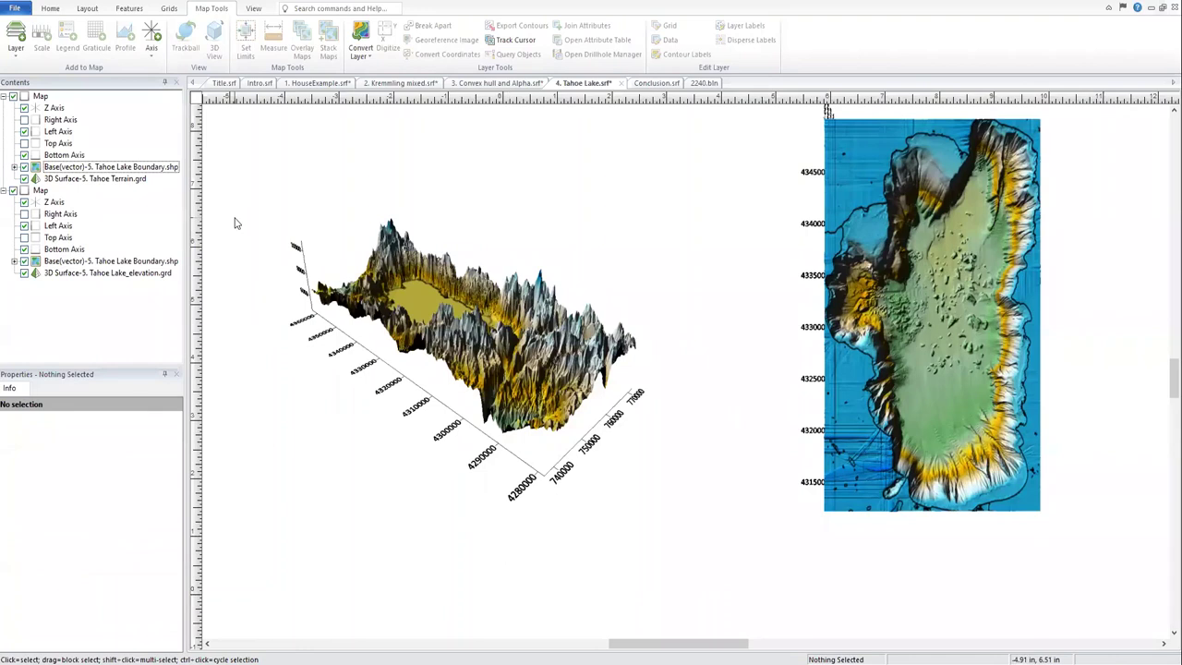
Set the Tahoe Terrain map's Z scale length to 0.75 in and rotate the map to a top-down view with Trackball.
left_click(127, 181)
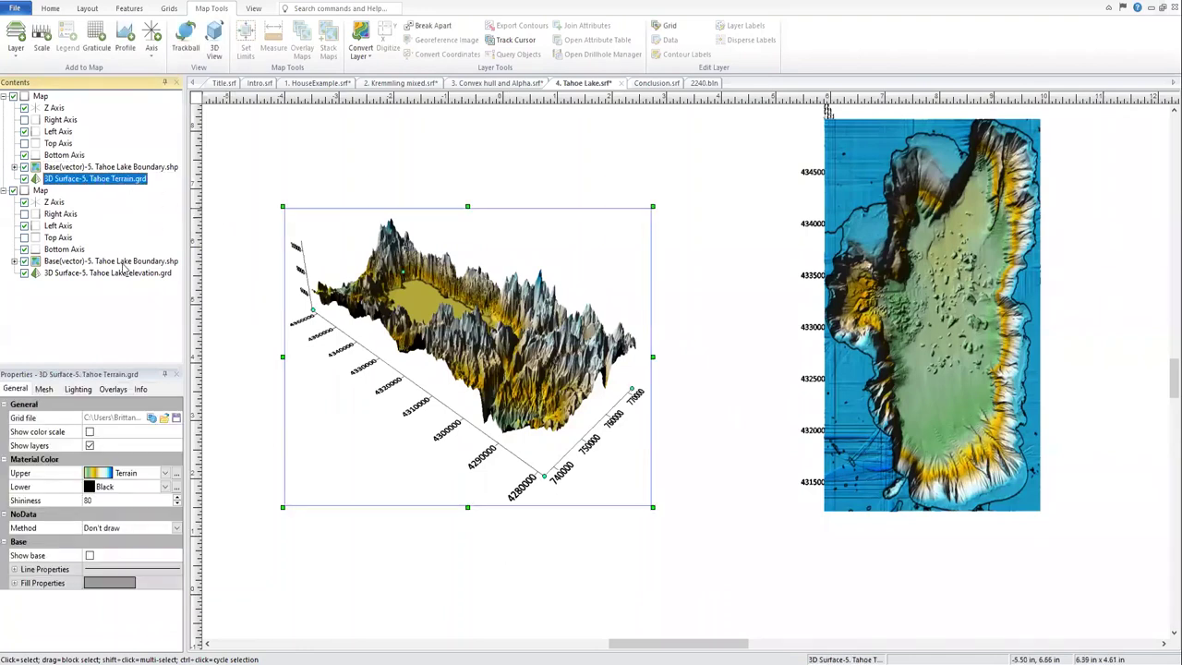
left_click(40, 97)
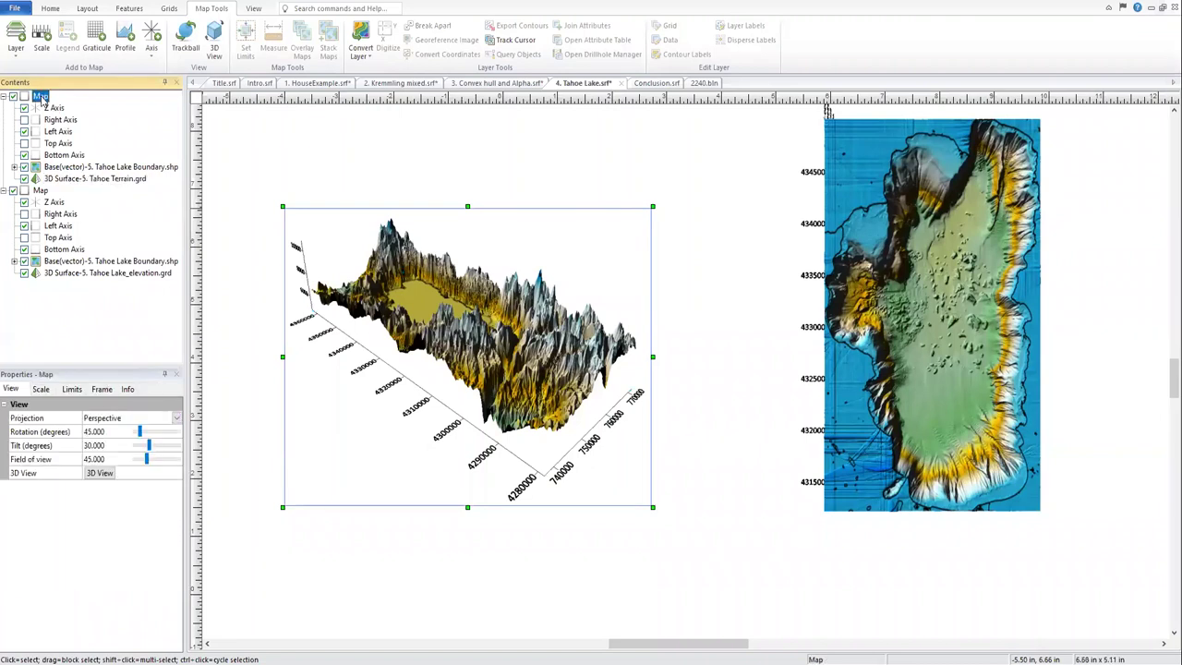
left_click(50, 389)
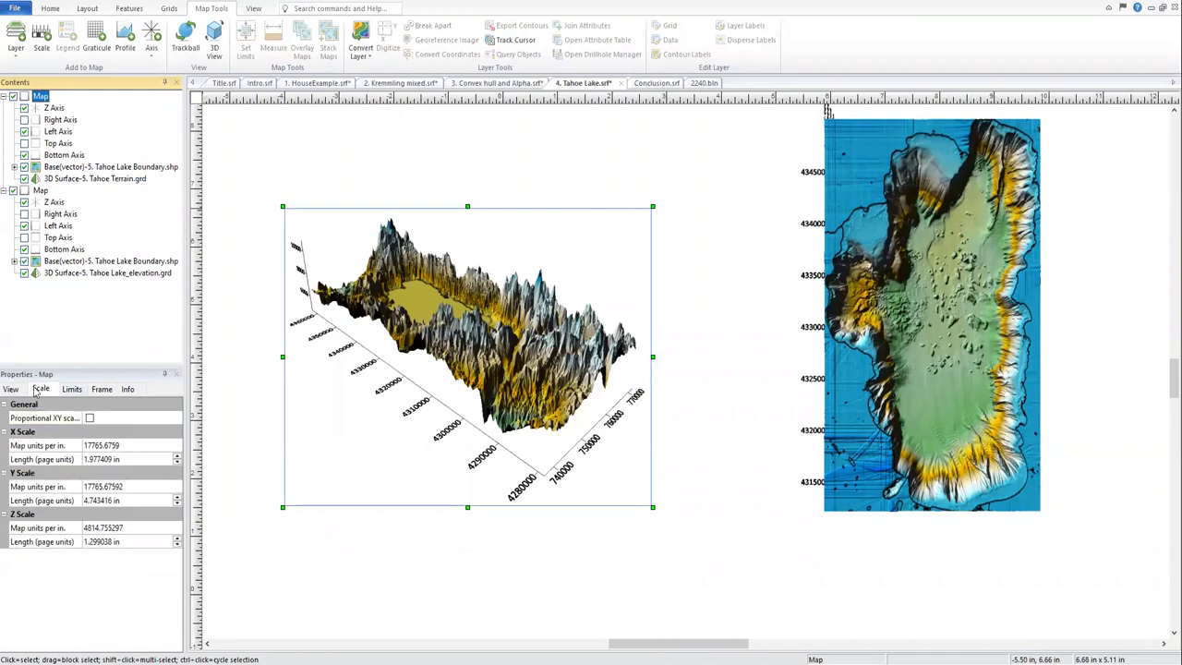
left_click(177, 546)
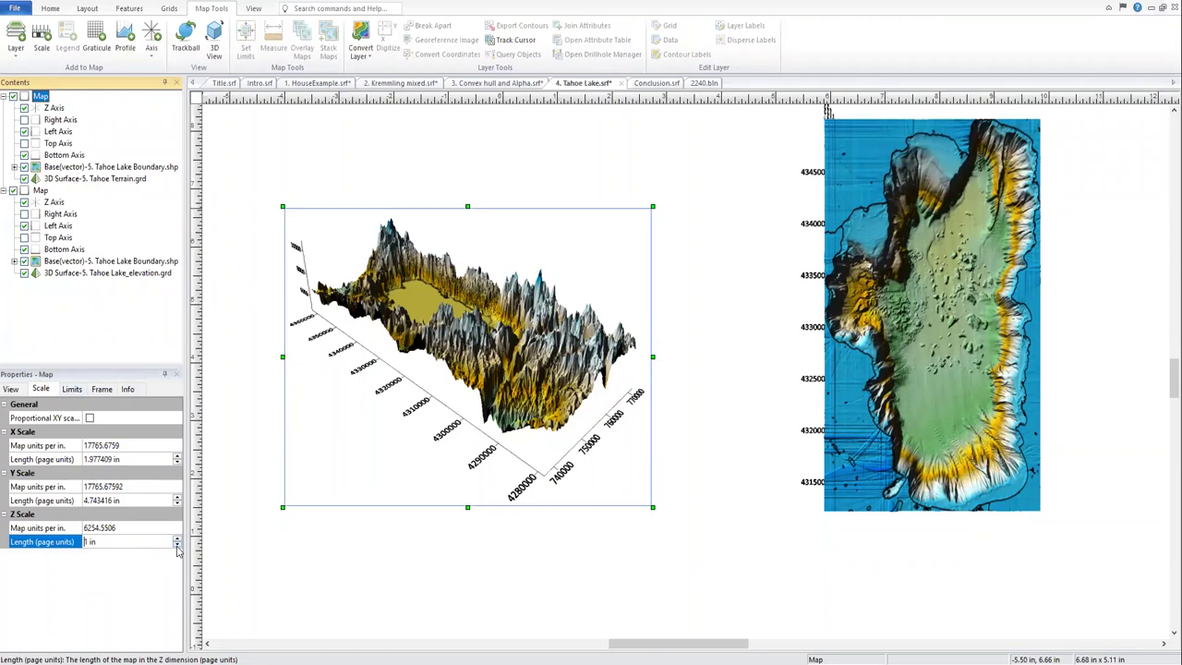
left_click(177, 547)
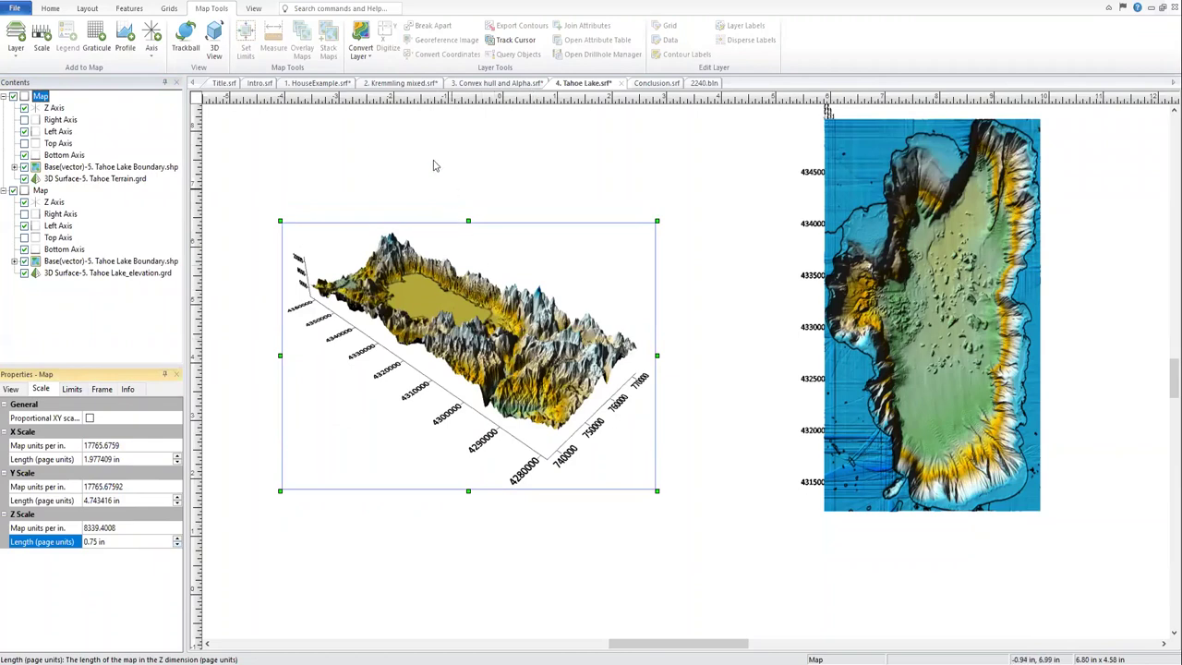
left_click(188, 46)
left_click_drag(588, 353, 435, 437)
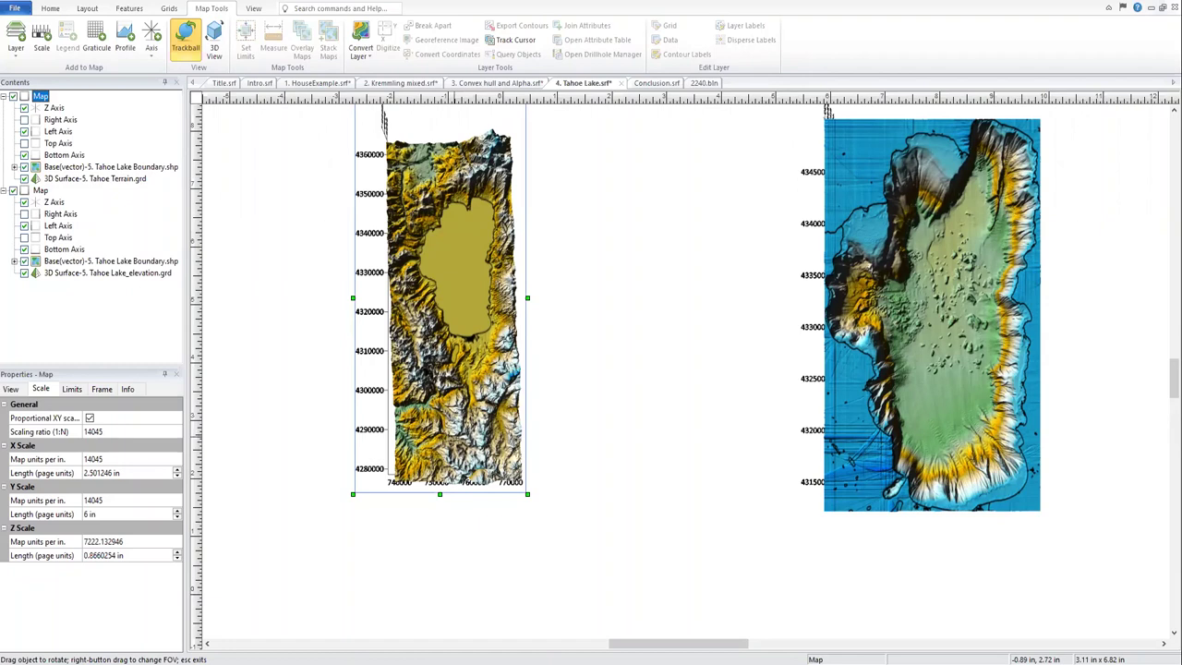
Set the line color of the Tahoe Lake Boundary layer in the terrain map to Red.
left_click(80, 169)
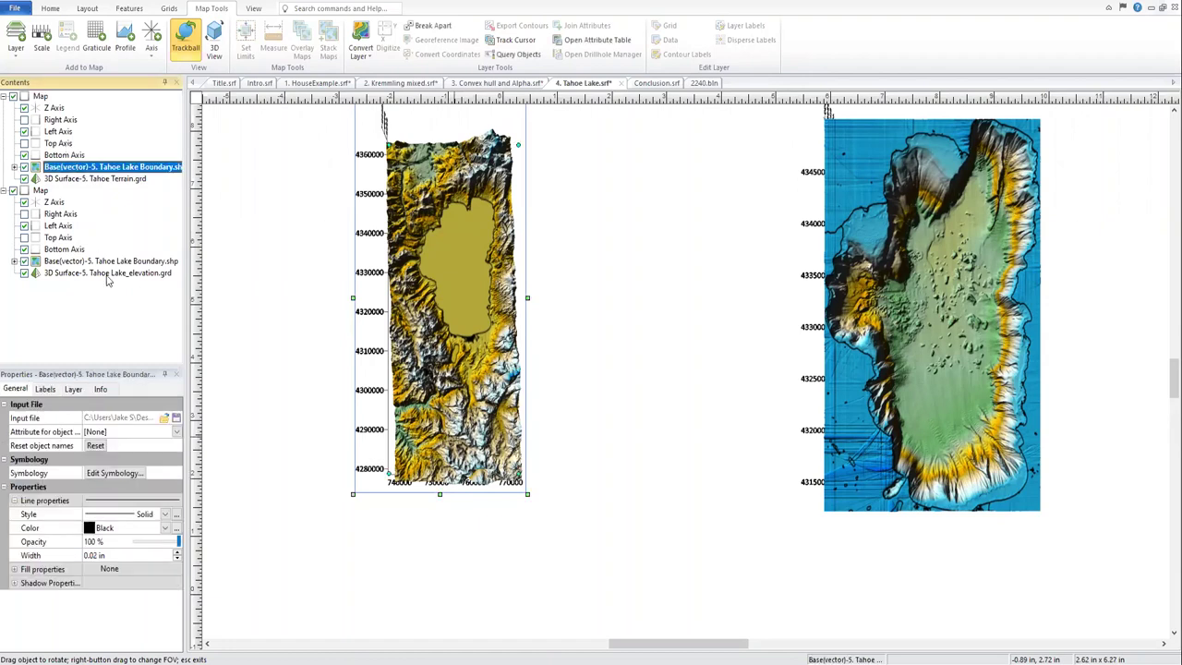
left_click(165, 528)
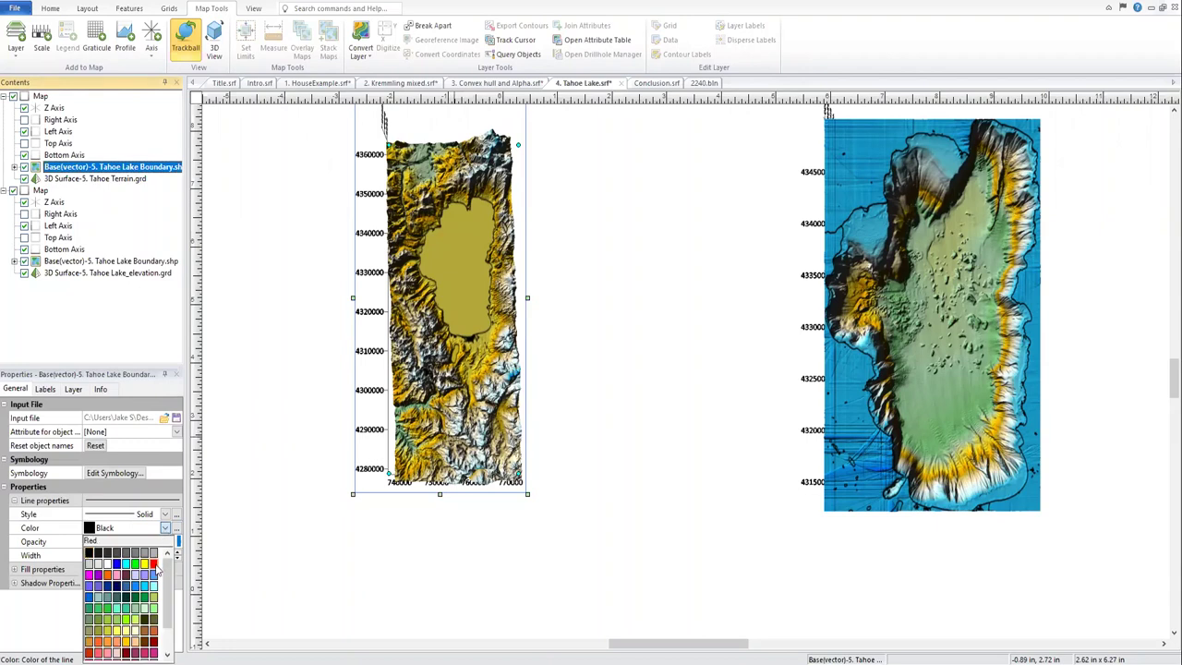
left_click(89, 553)
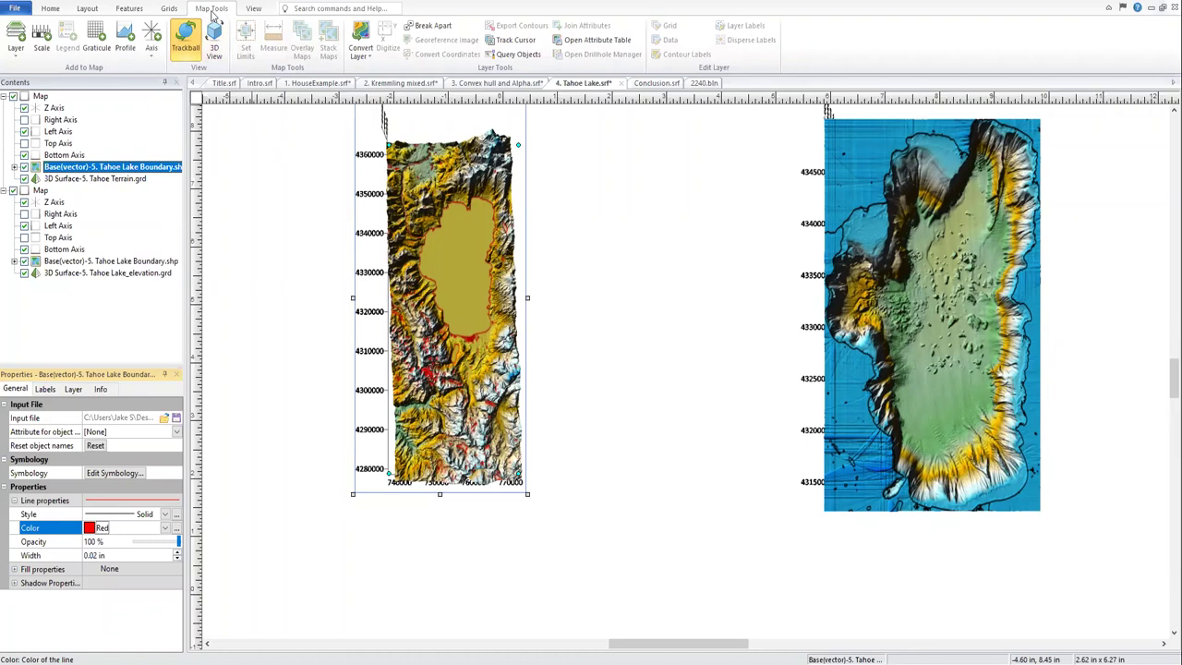
Break the red boundary layer apart from the terrain map and place it between the terrain and lake elevation maps.
left_click(439, 29)
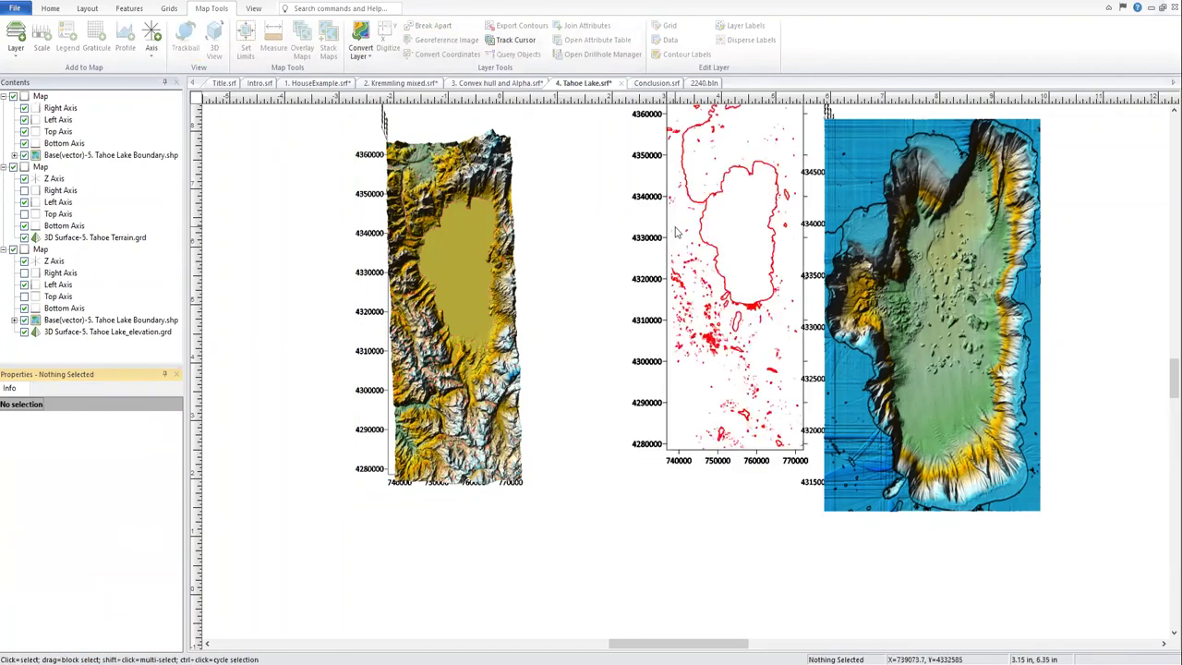
left_click(675, 391)
left_click_drag(674, 391, 592, 441)
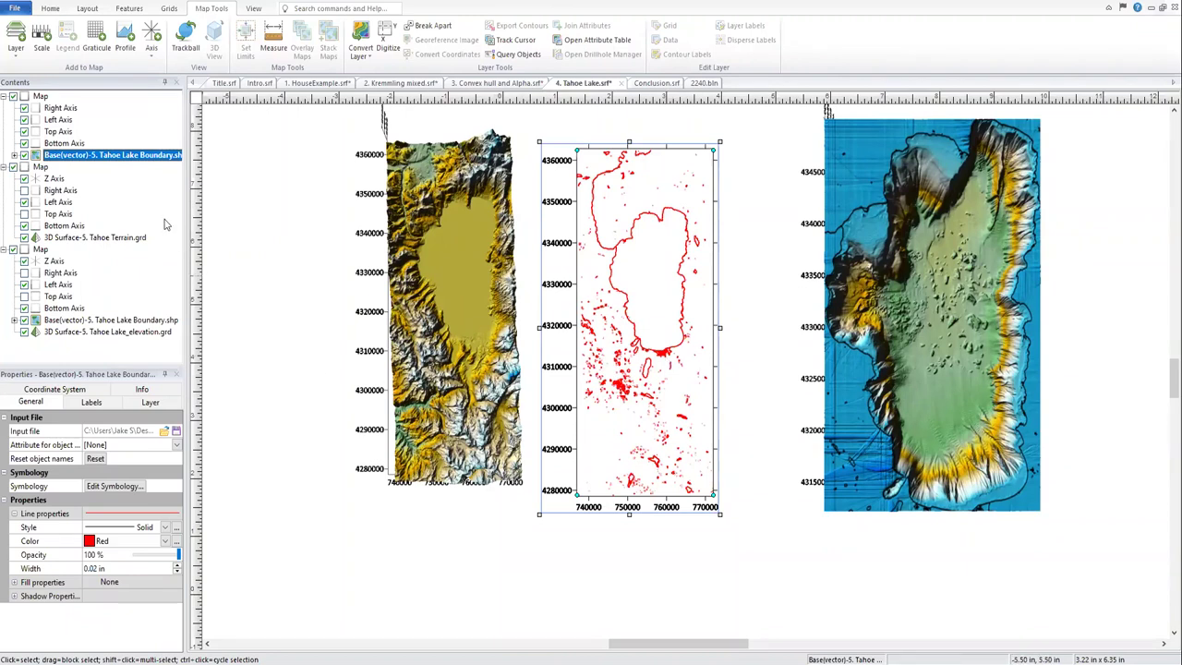
Rename the separated Tahoe Lake Boundary layer as Nodata.
right_click(131, 161)
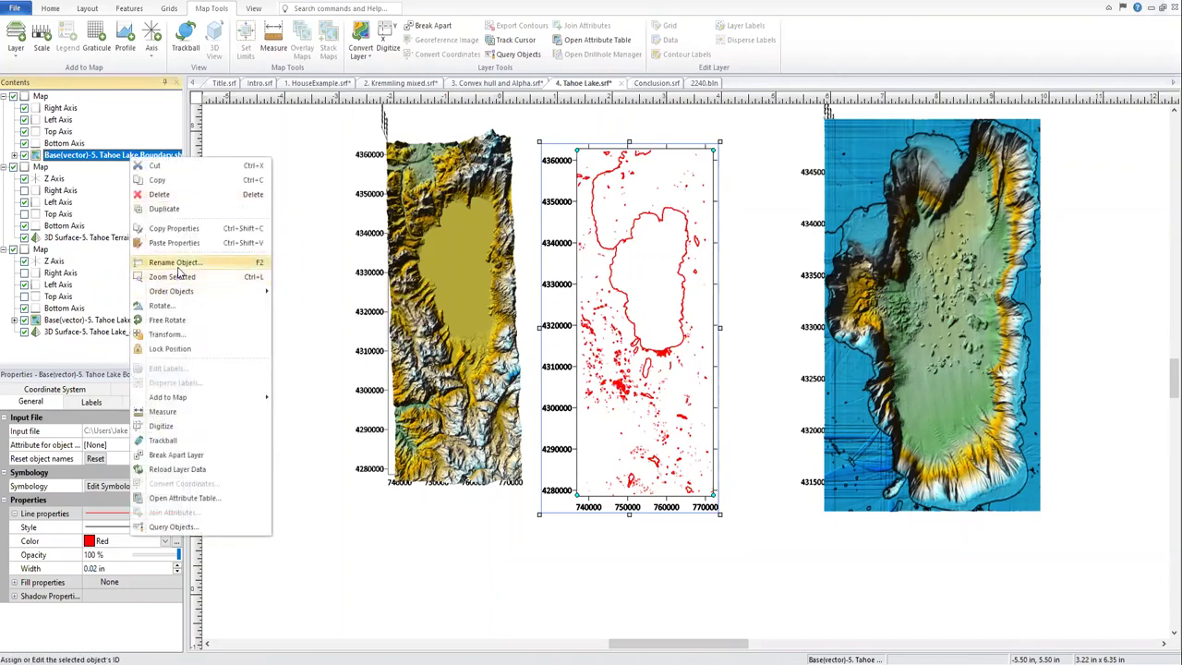
left_click(174, 263)
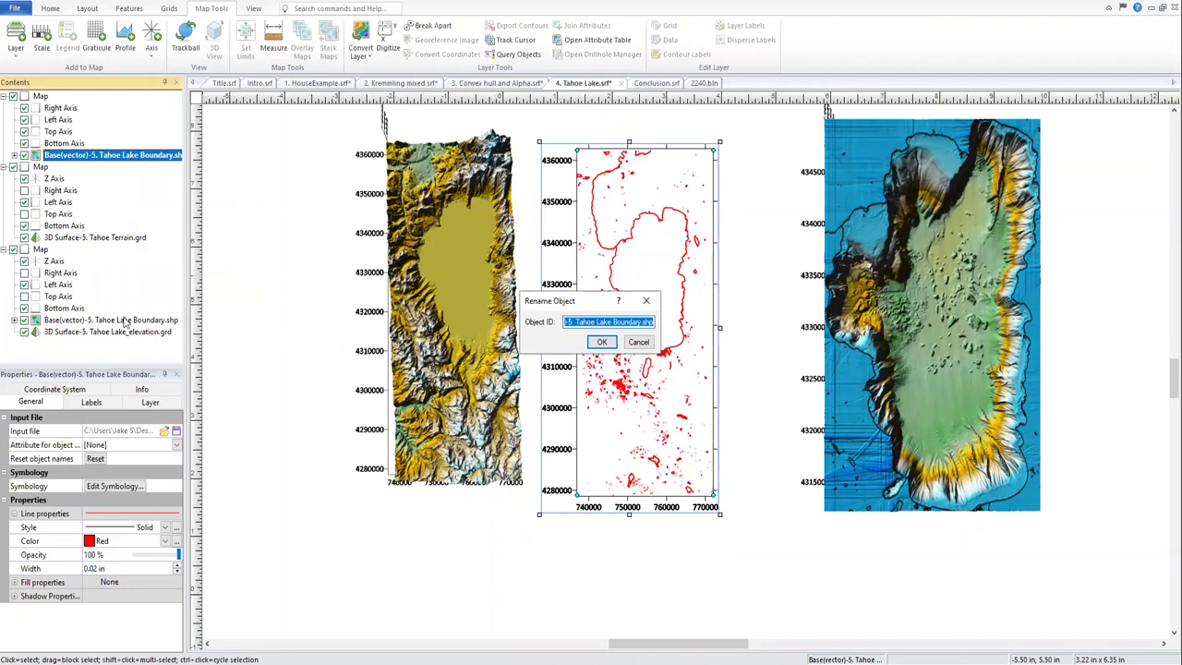
type("Nodata")
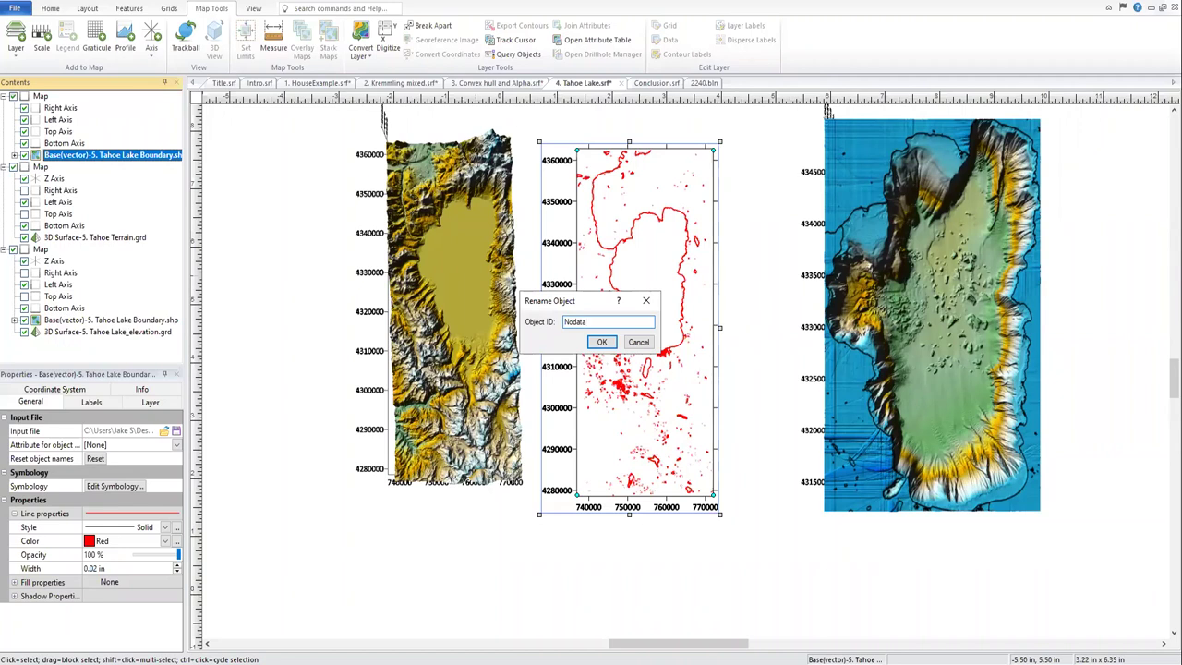
left_click(601, 342)
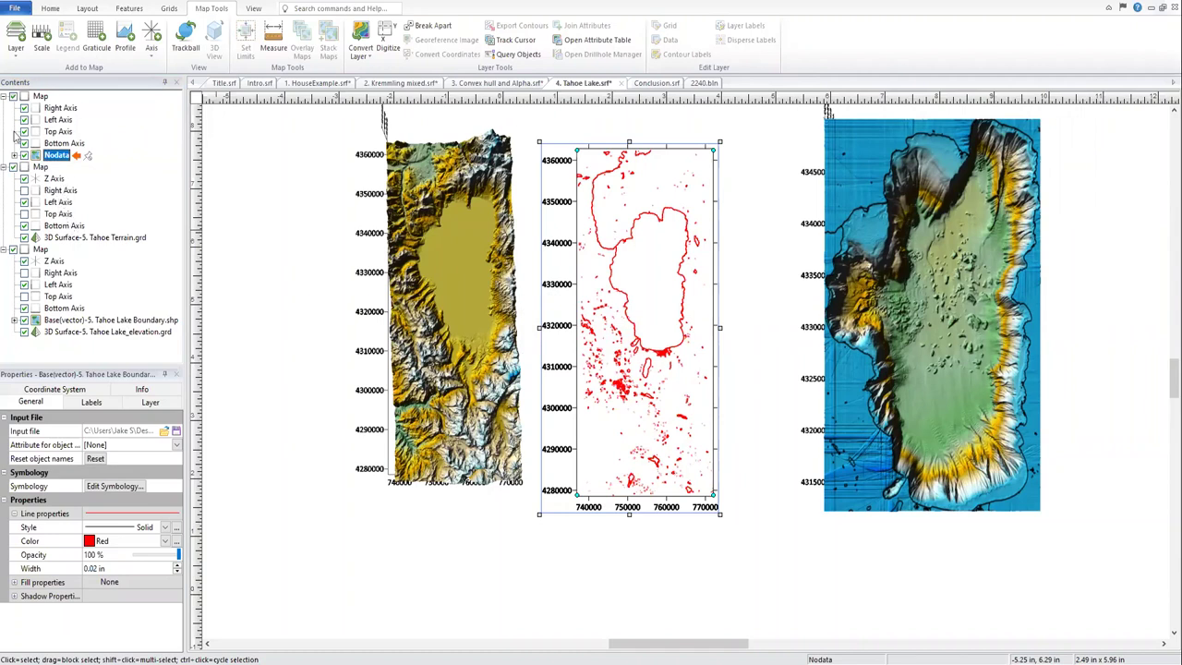
Select the large main lake polygon inside the Nodata base layer.
right_click(65, 240)
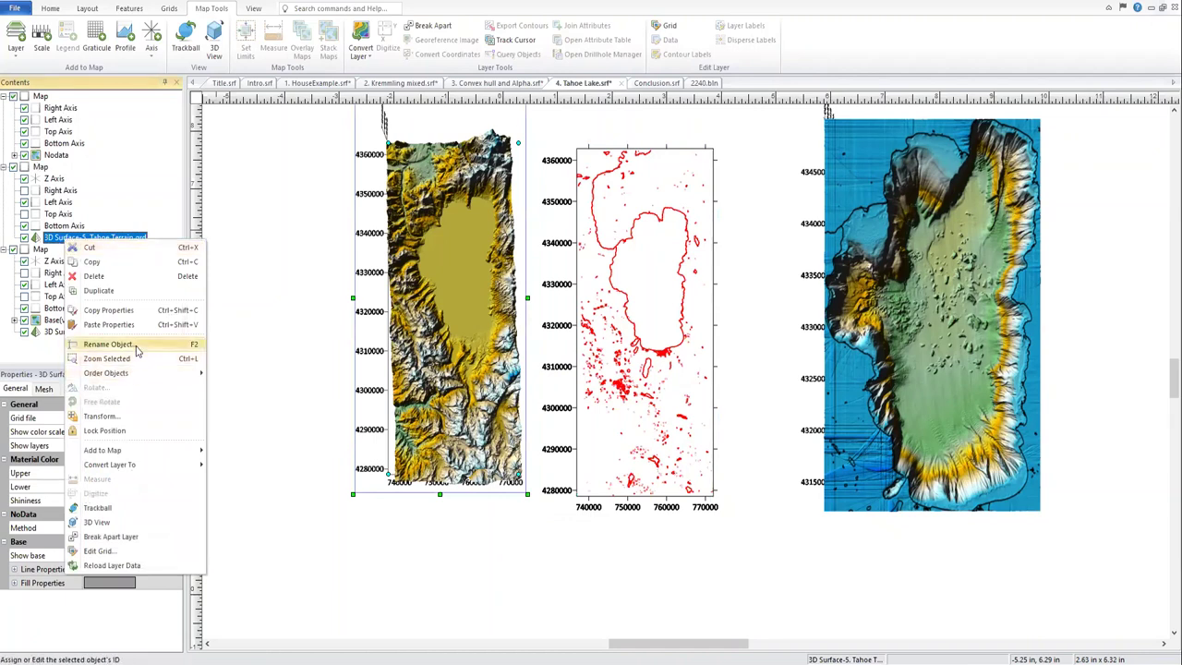
left_click(60, 157)
left_click(60, 155)
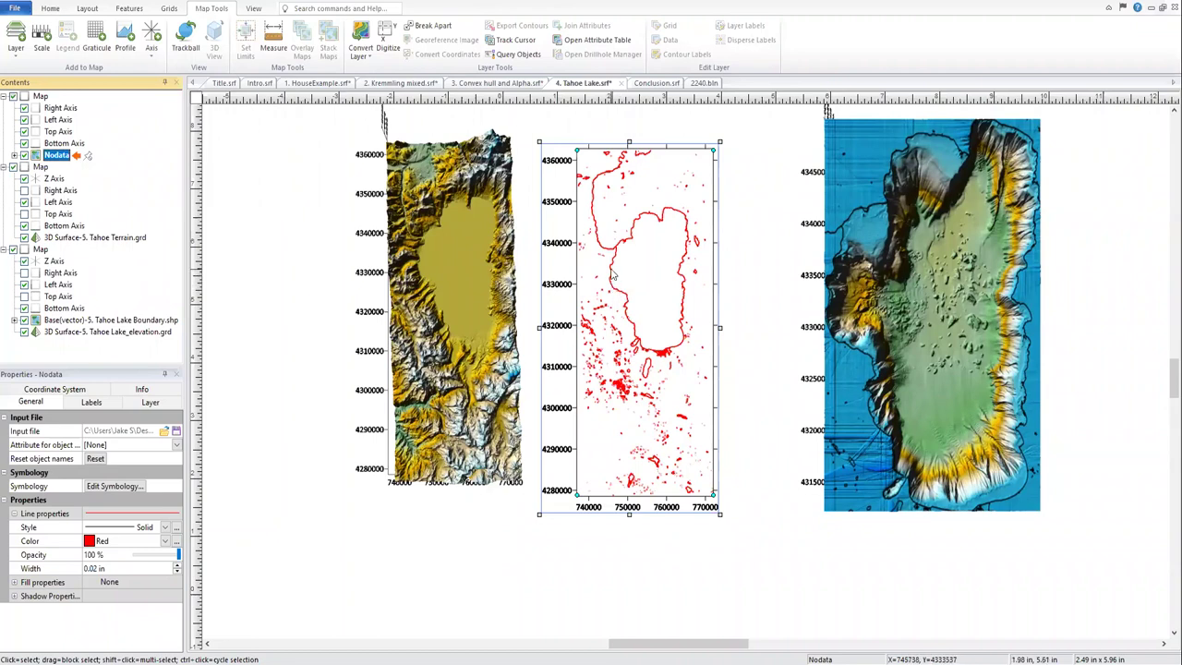
left_click(613, 275)
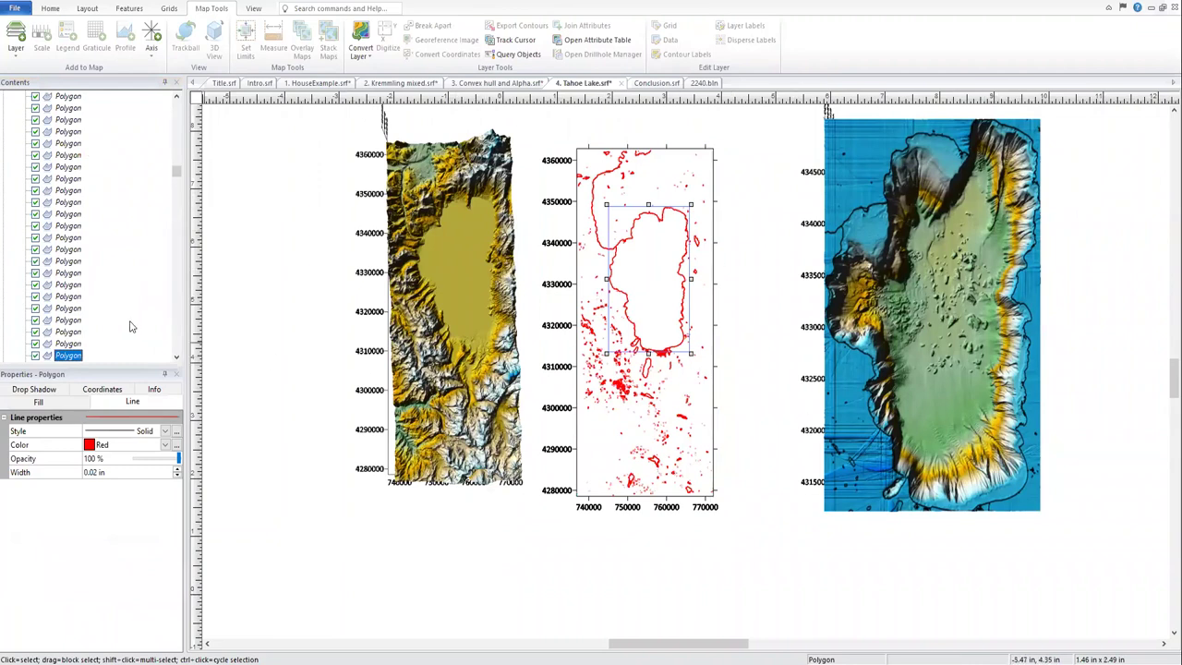
left_click(68, 284)
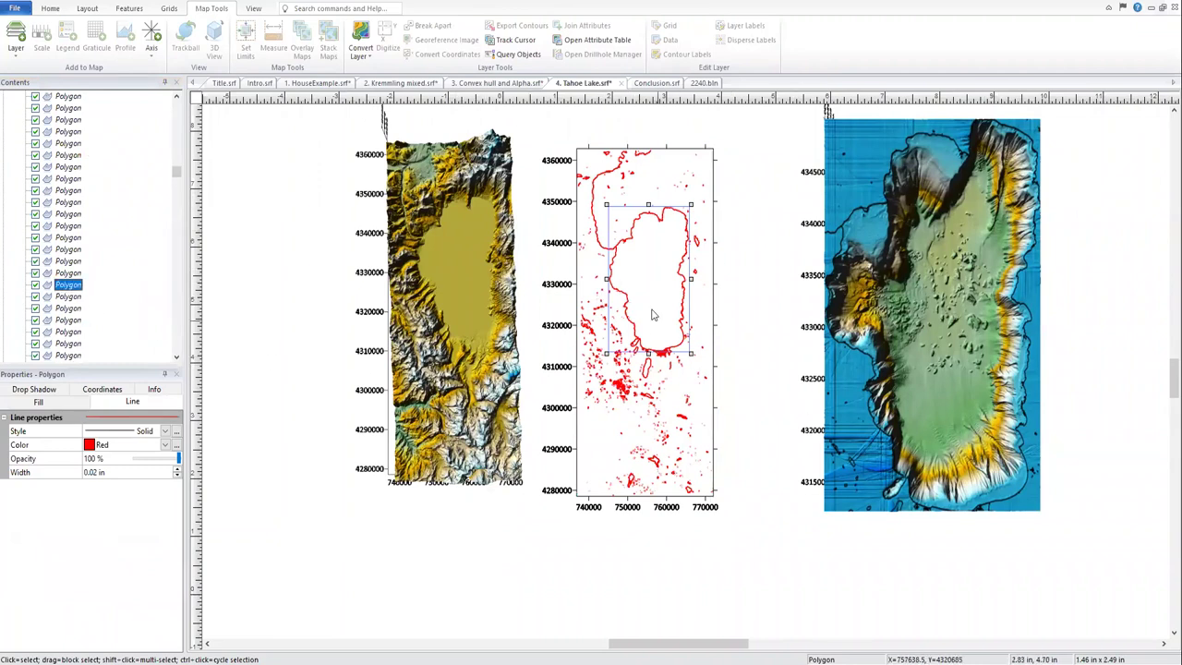
Toggle the selected polygon's visibility off and on to check that it is the main lake outline.
left_click(36, 289)
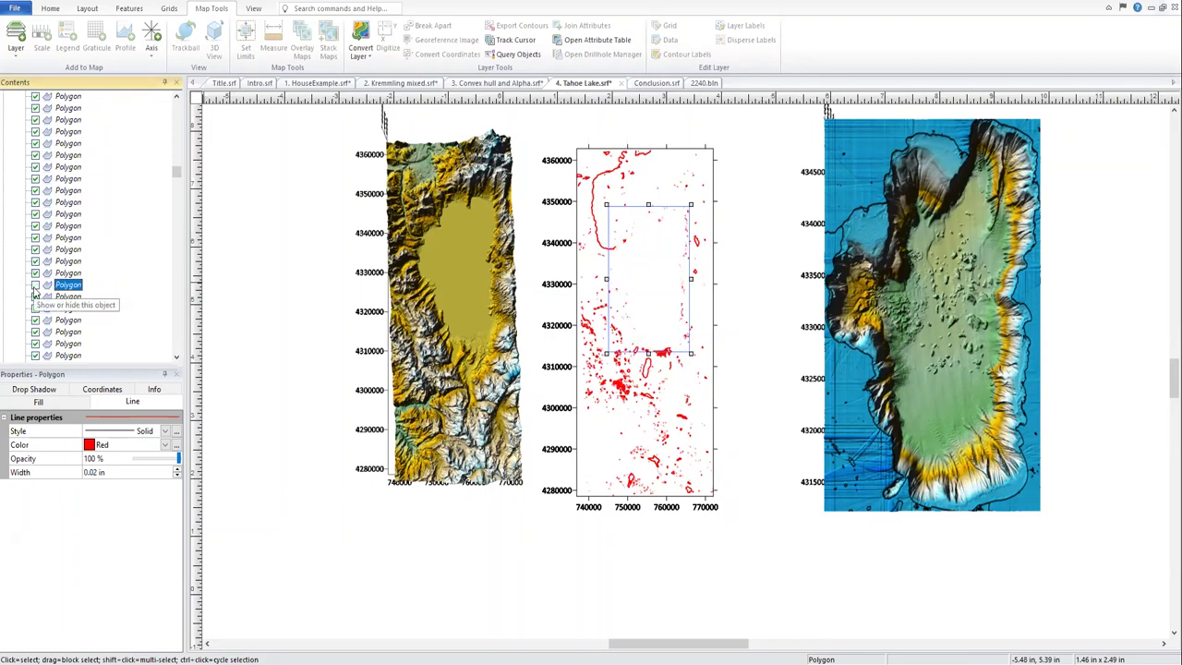
left_click(35, 289)
left_click(35, 288)
left_click(35, 288)
left_click(35, 288)
left_click(35, 288)
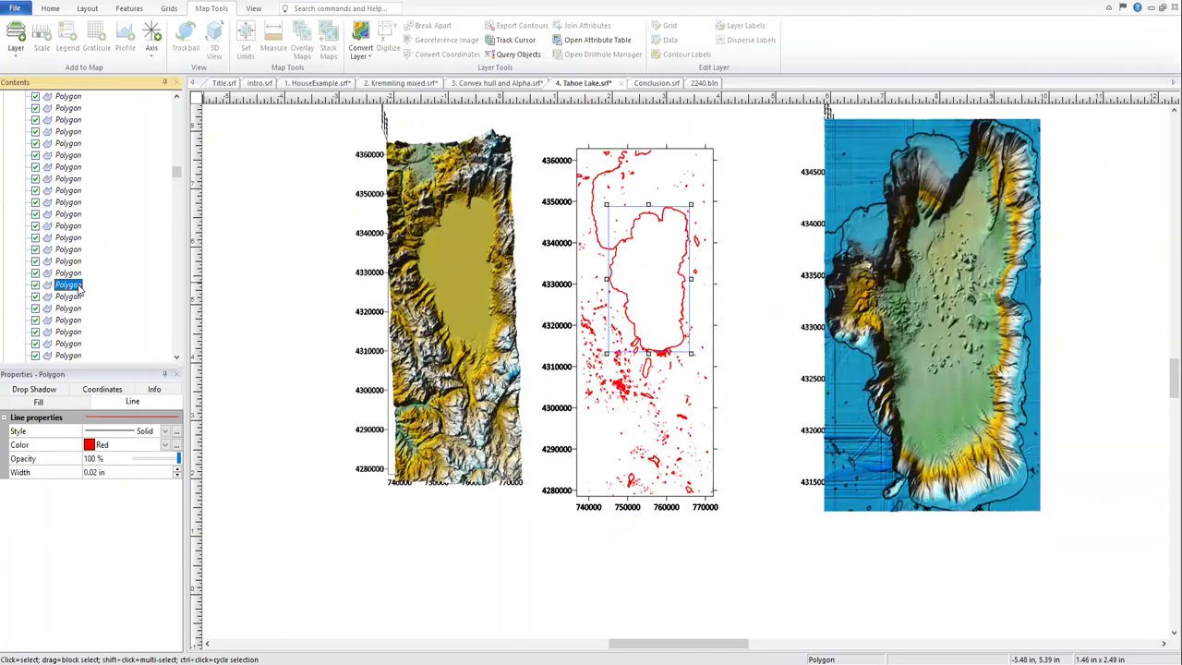
Start Assign NoData with the Tahoe Lake_elevation surface as input grid and Nodata as polygon boundary, limited to selected objects only.
left_click(171, 8)
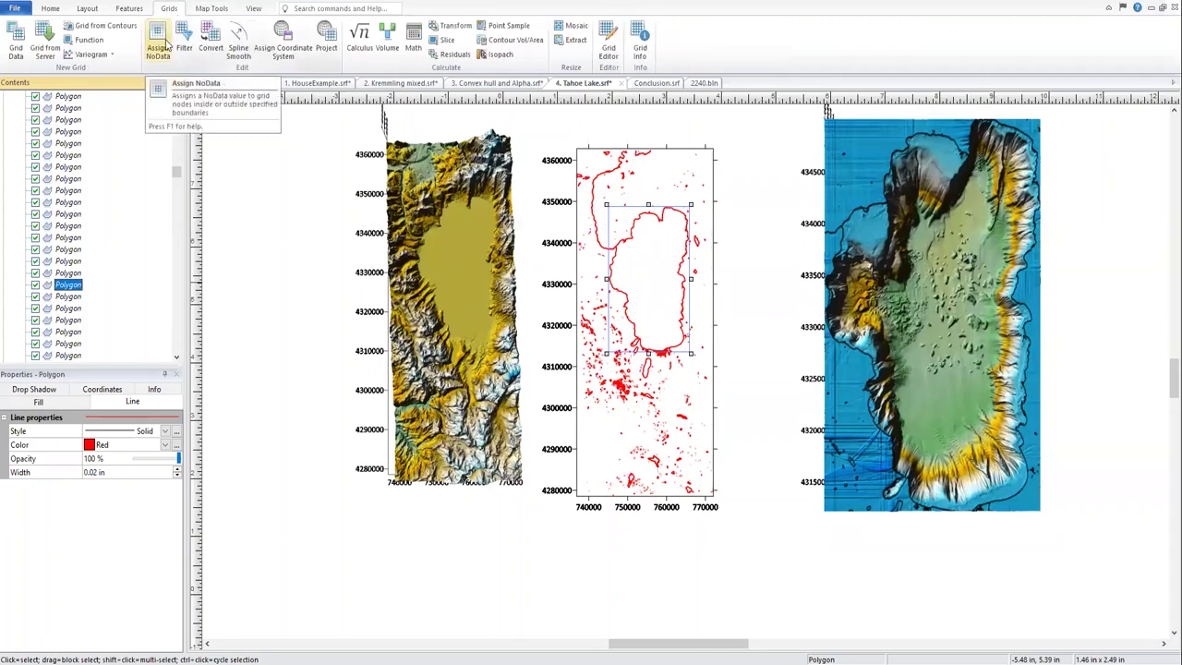
left_click(158, 42)
left_click(624, 245)
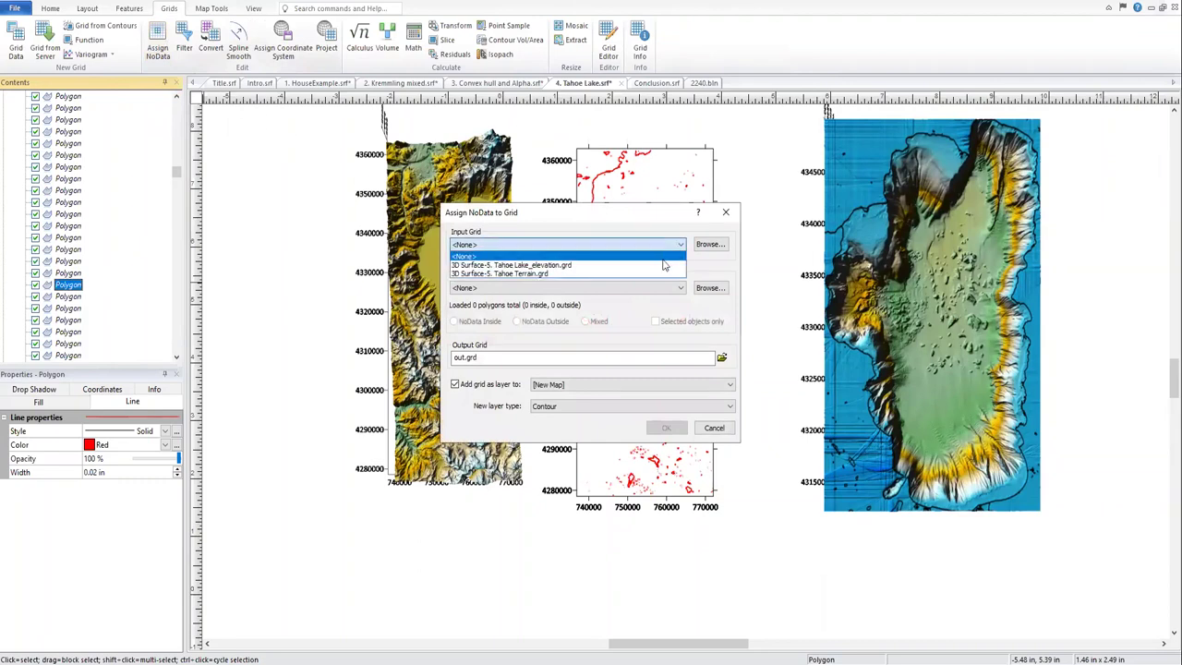
left_click(662, 267)
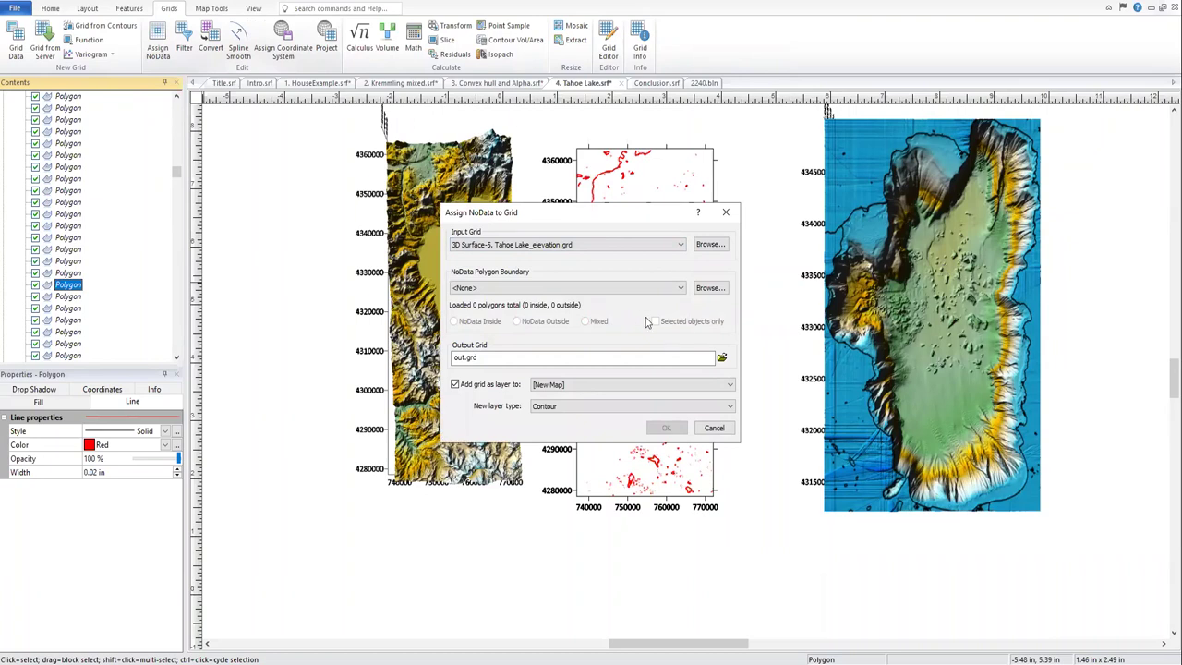
left_click(628, 294)
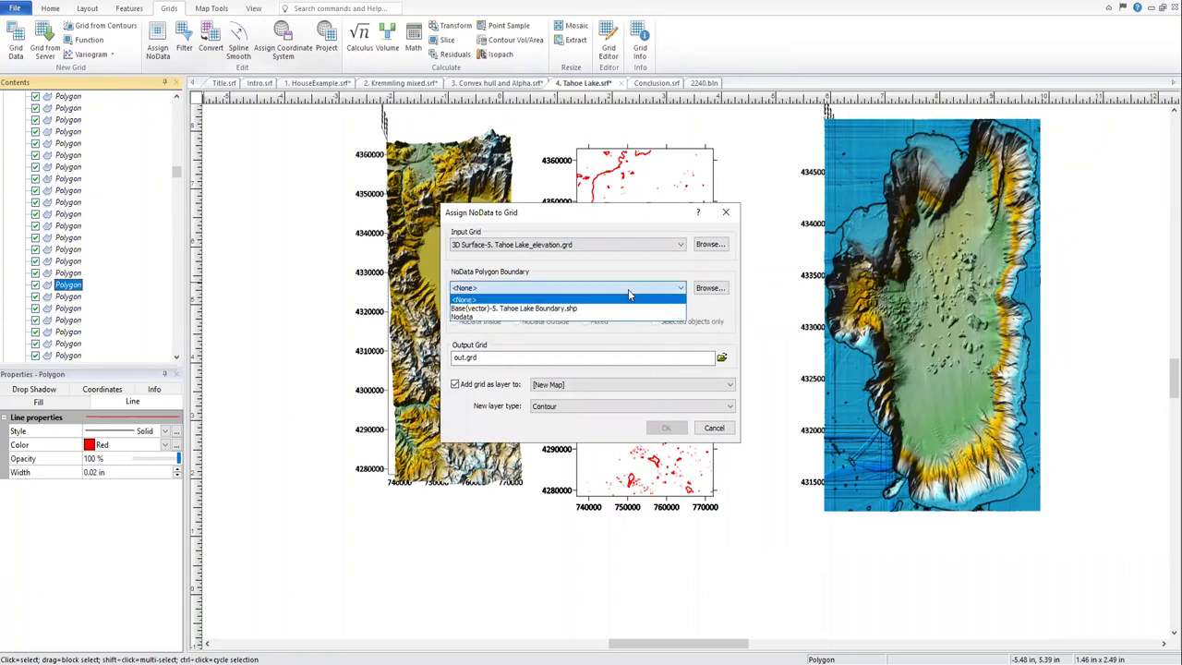
left_click(480, 318)
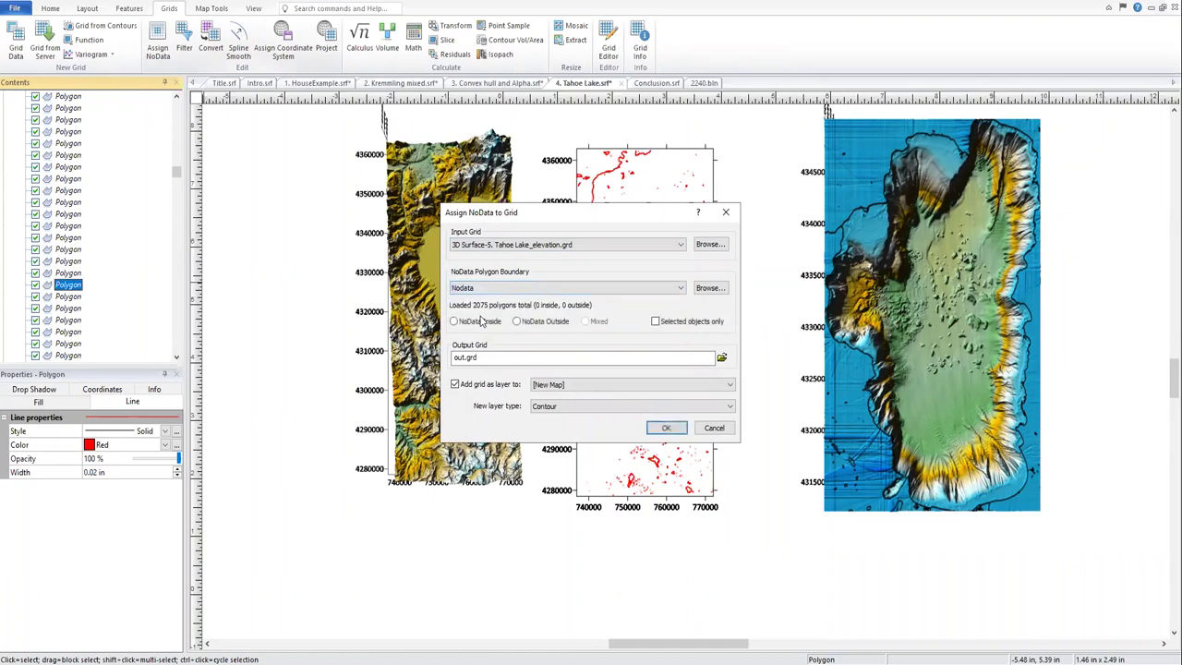
left_click(656, 322)
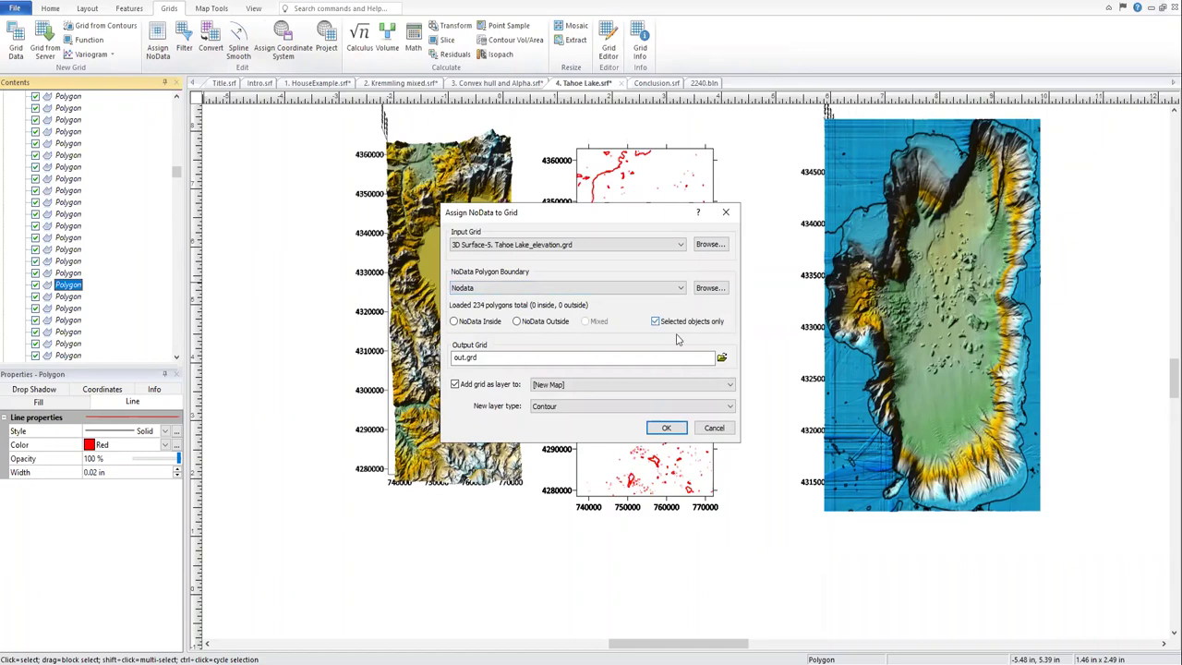
Name the output grid "nodata lake" and set its new layer type to 3D Surface.
left_click(721, 359)
type("nodata lake")
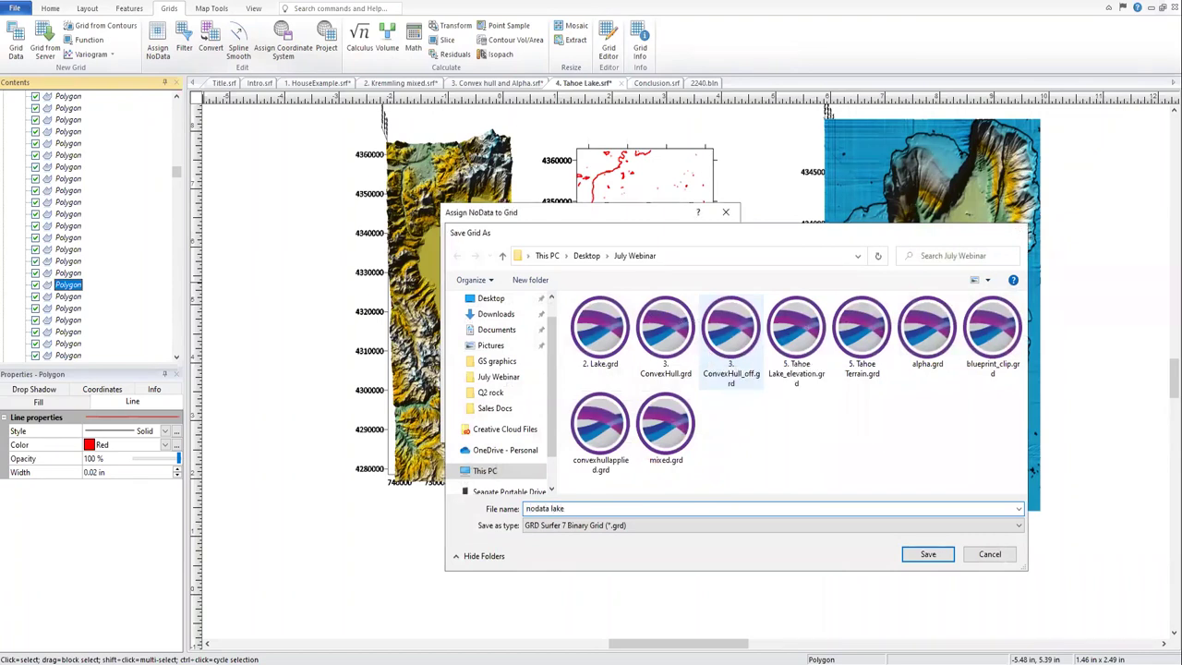
key("Return")
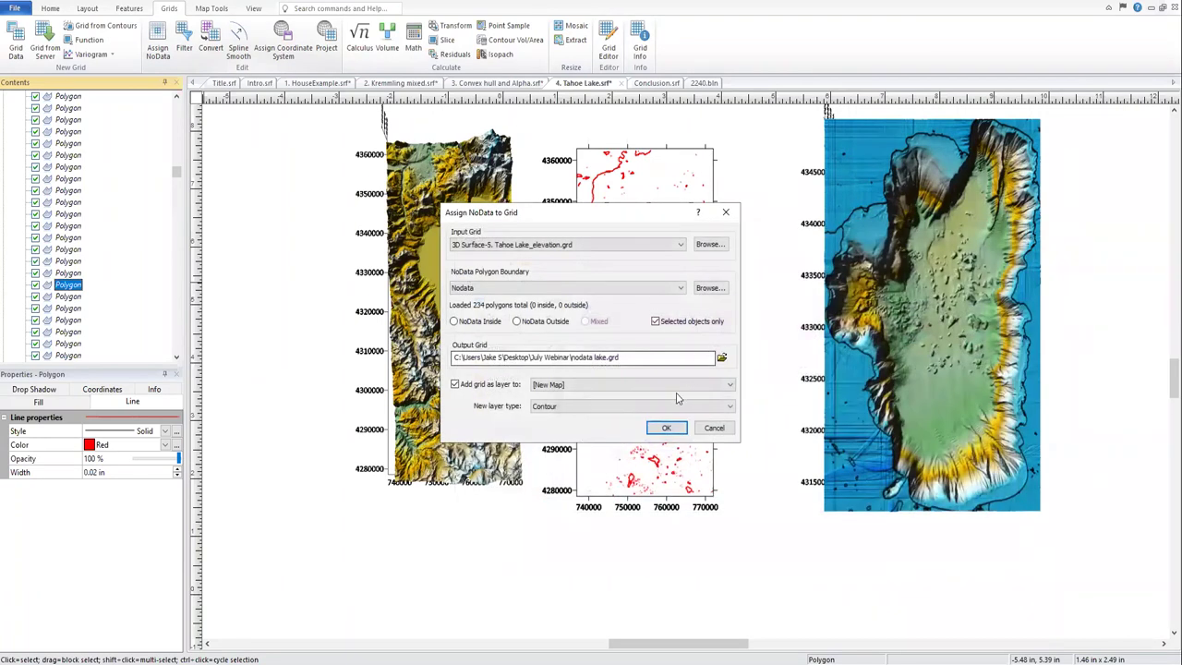
left_click(679, 408)
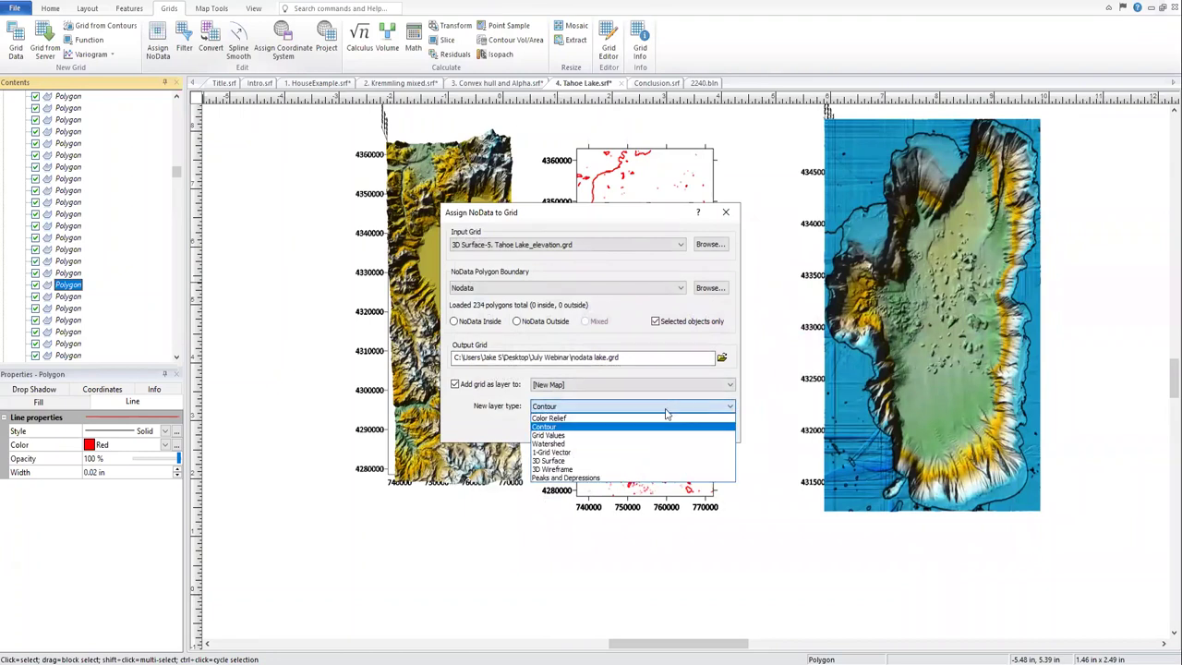
left_click(596, 461)
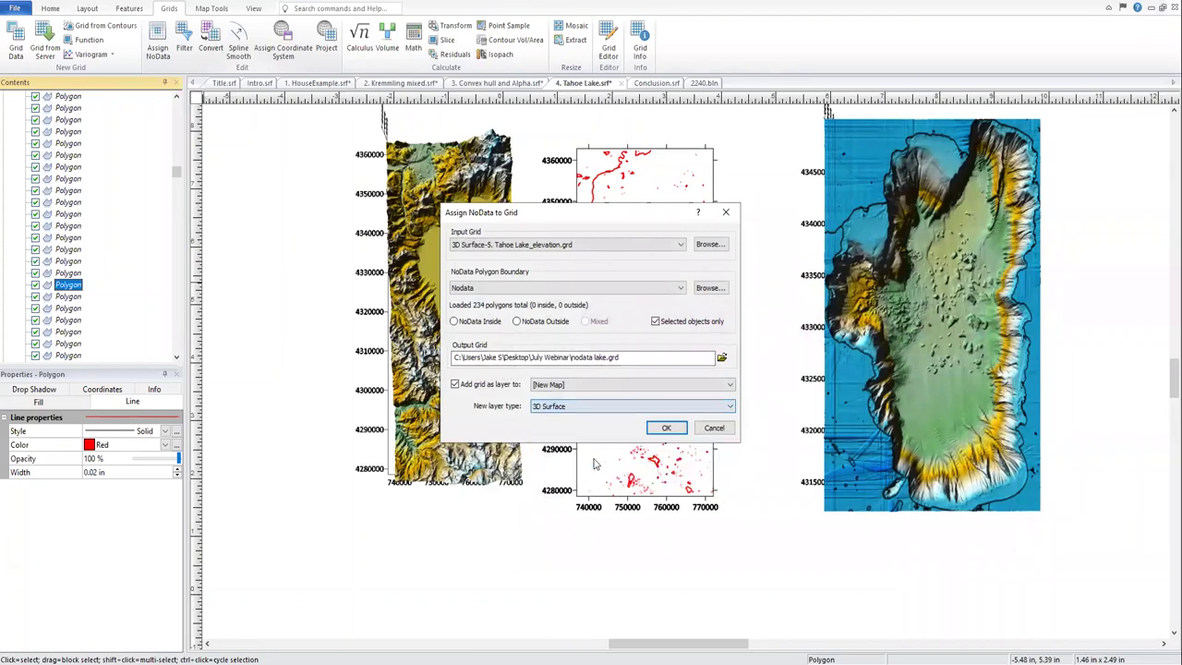
Choose NoData Outside for the selected lake polygon and run Assign NoData to generate the new grid.
left_click(655, 429)
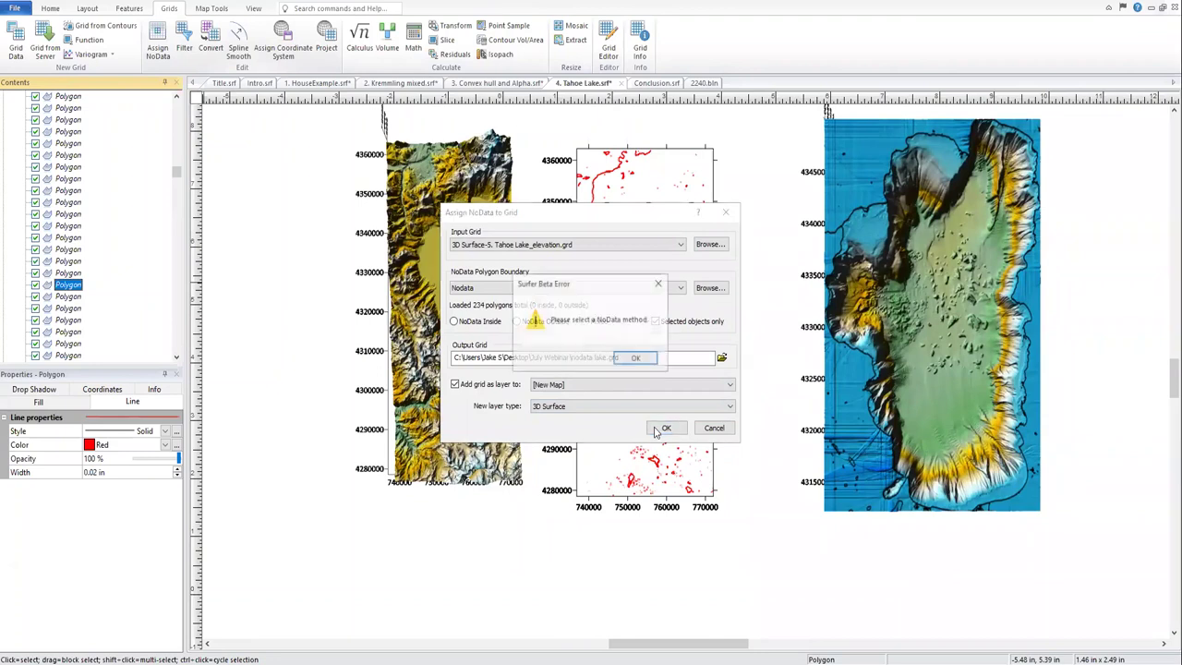
left_click(637, 359)
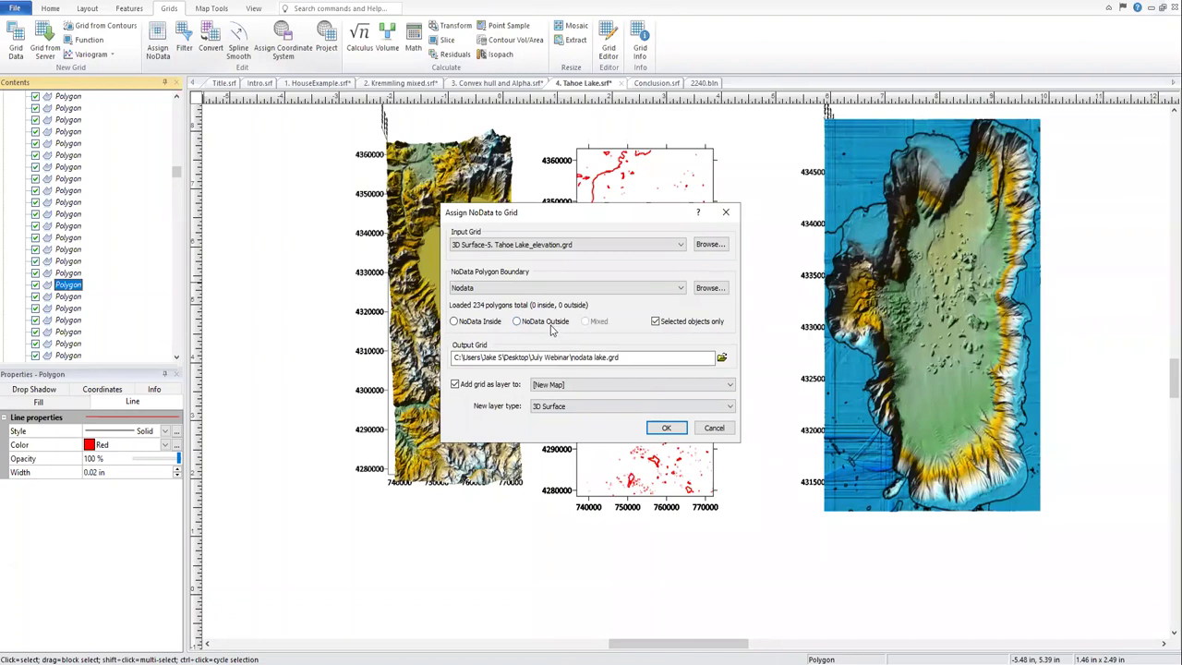
left_click(541, 323)
left_click(665, 430)
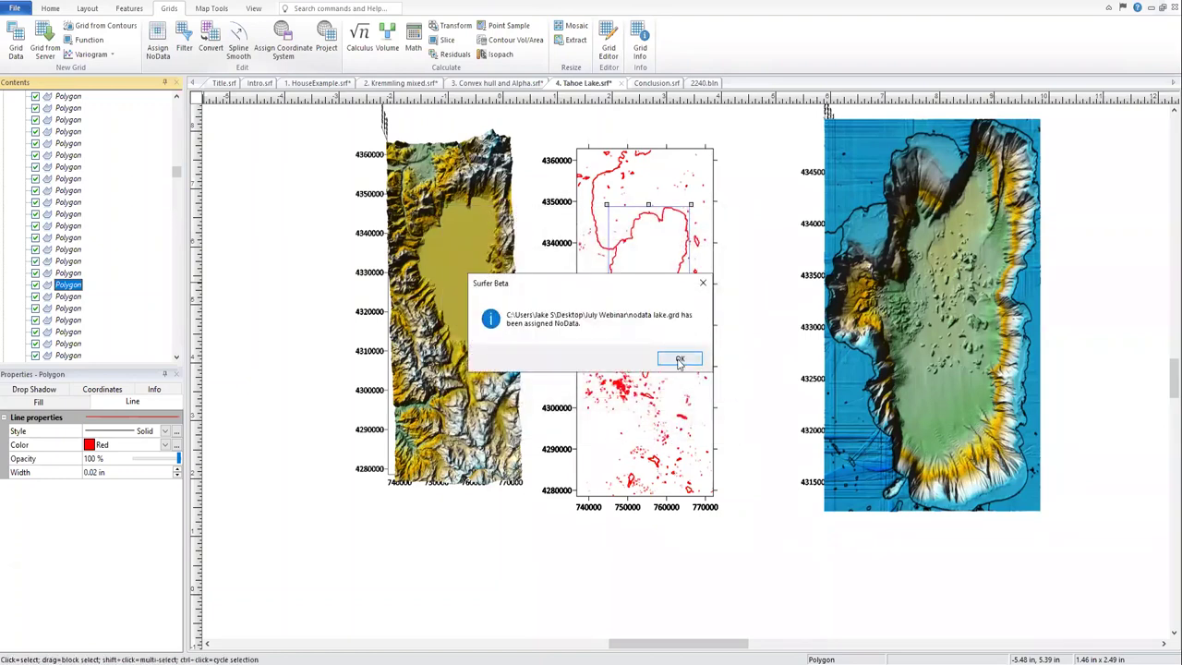
left_click(679, 359)
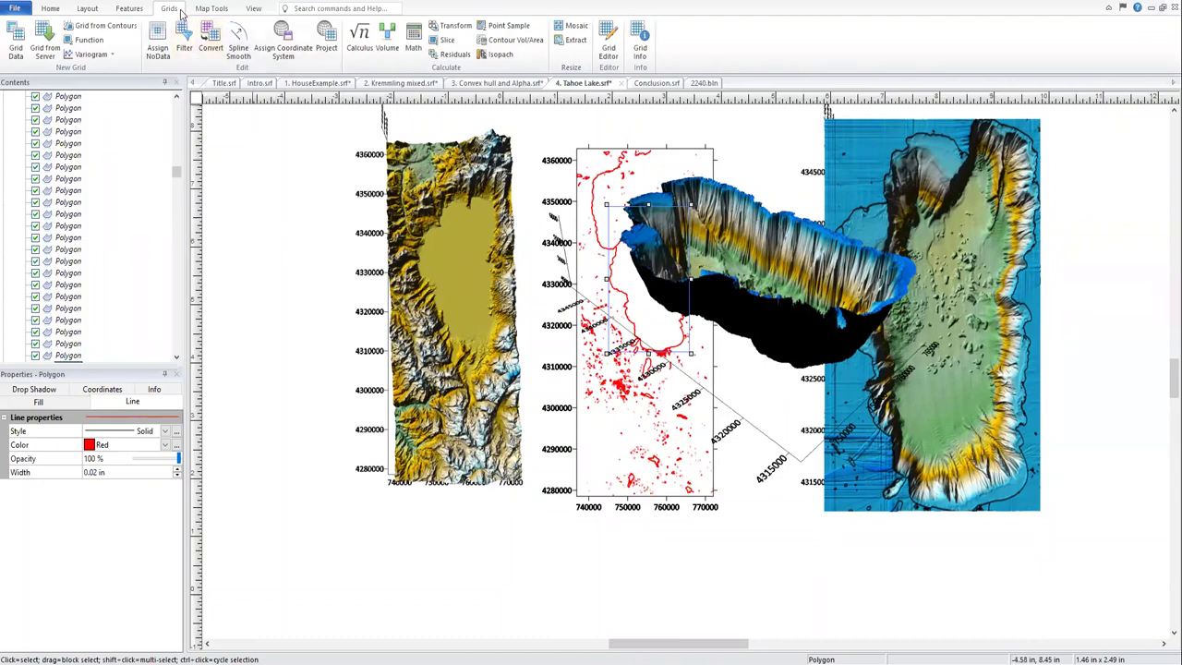
Start a Grid Mosaic with "5. Tahoe Terrain.grd" and "nodata lake.grd" as the input grids.
left_click(579, 27)
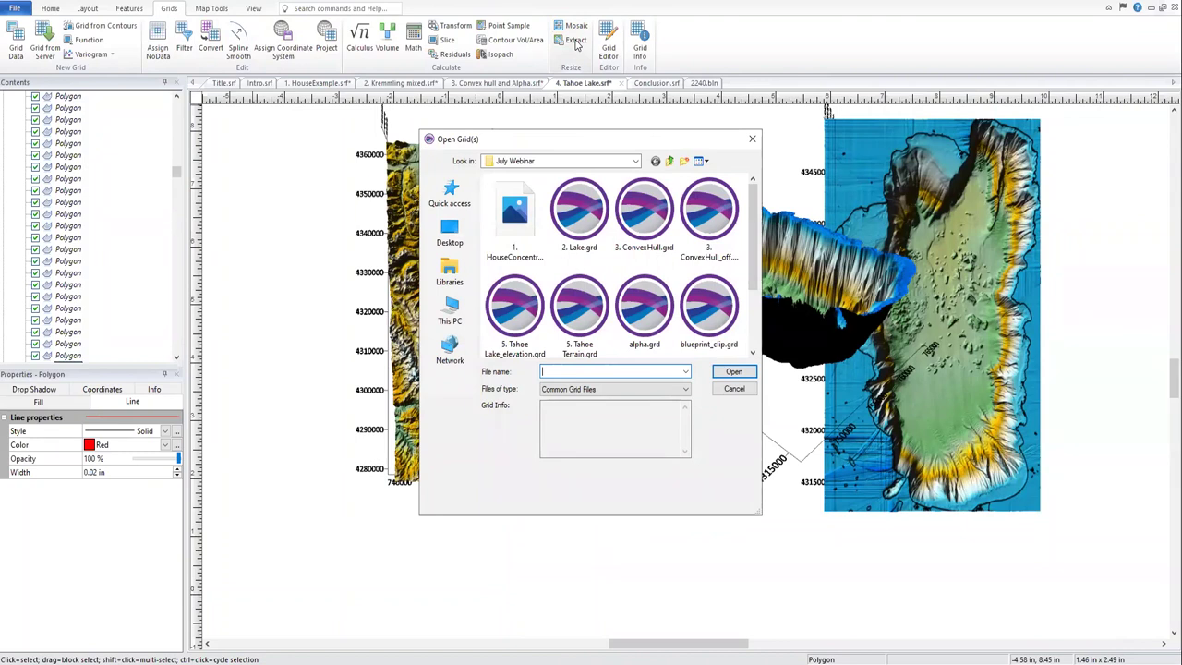
left_click(586, 314)
left_click(753, 354)
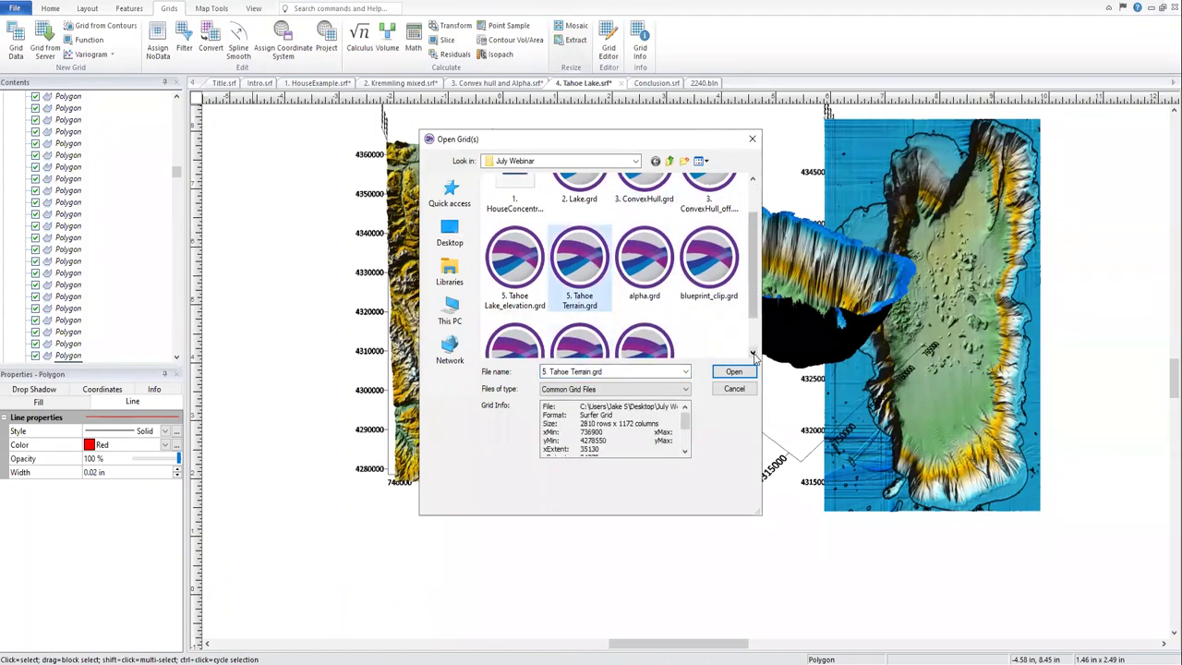
left_click(754, 354)
left_click(661, 312, "ctrl")
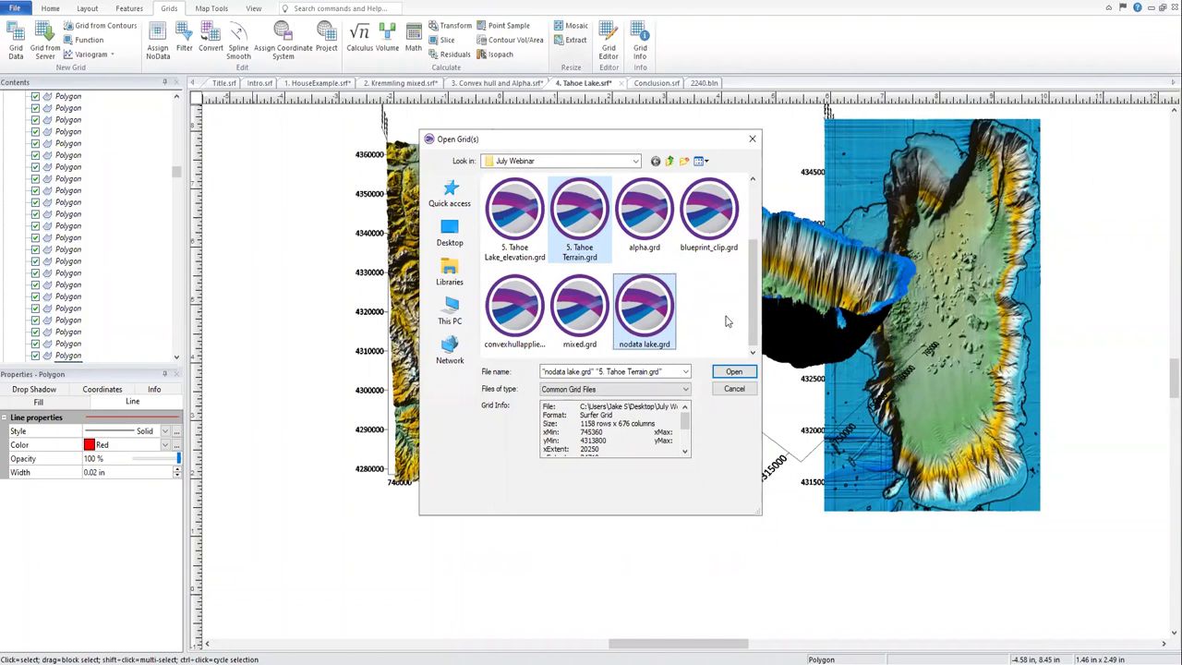
left_click(732, 374)
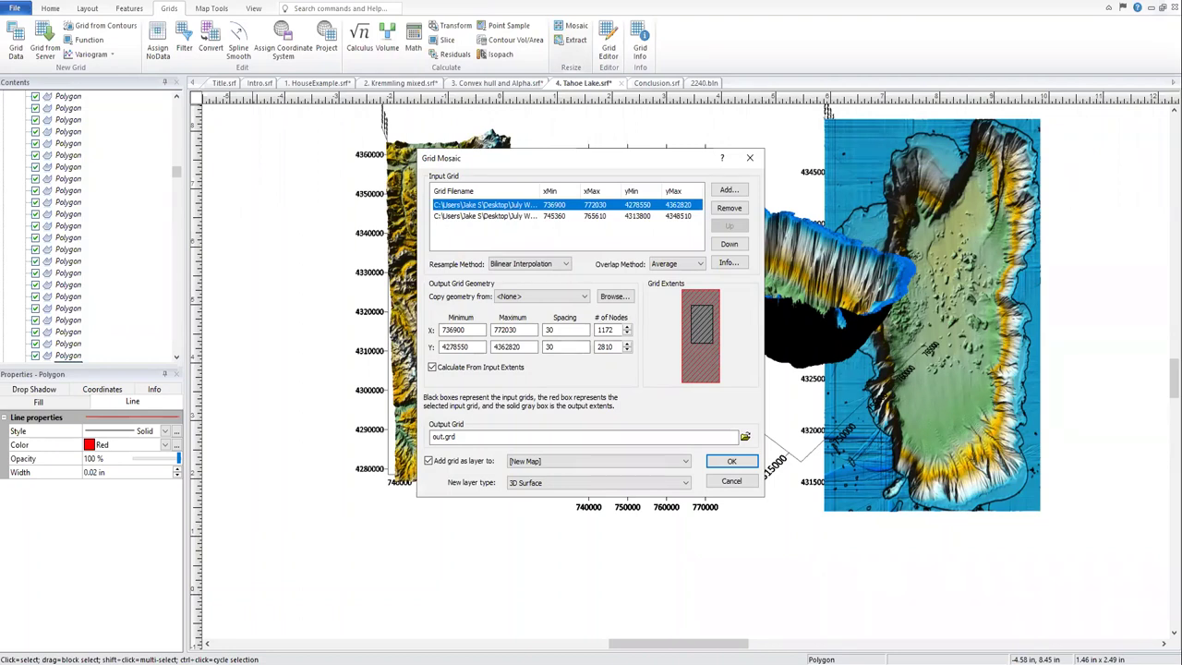
Widen the Grid Filename column to check the input order and set the mosaic's overlap method to Last.
left_click(678, 268)
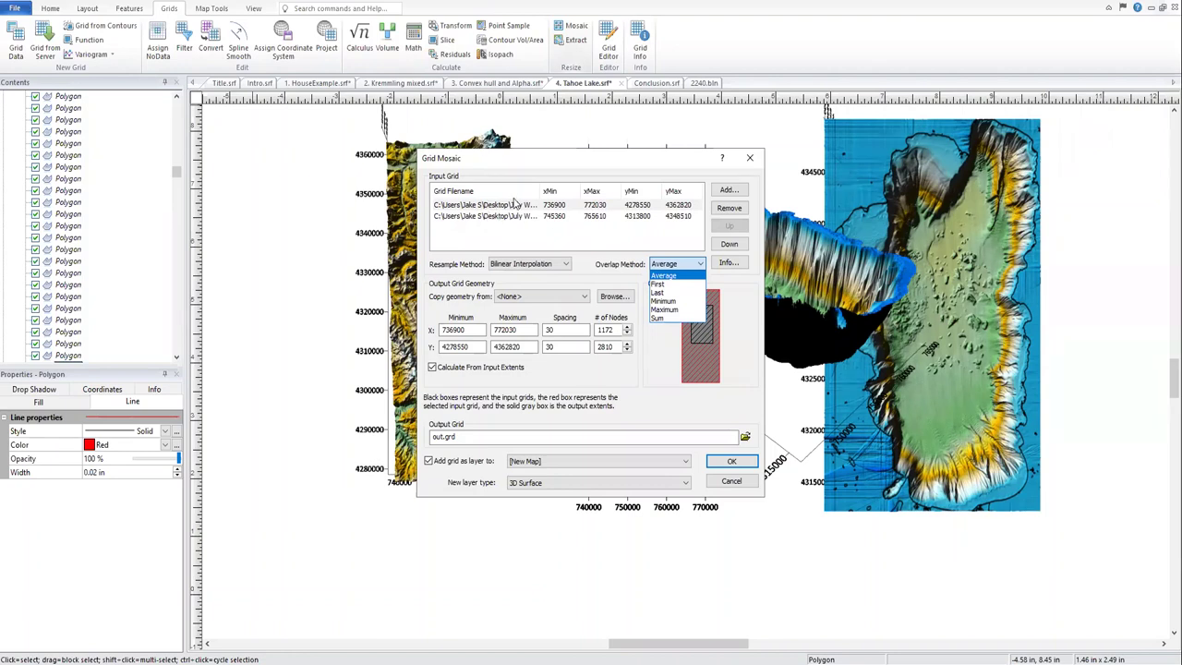
left_click(554, 232)
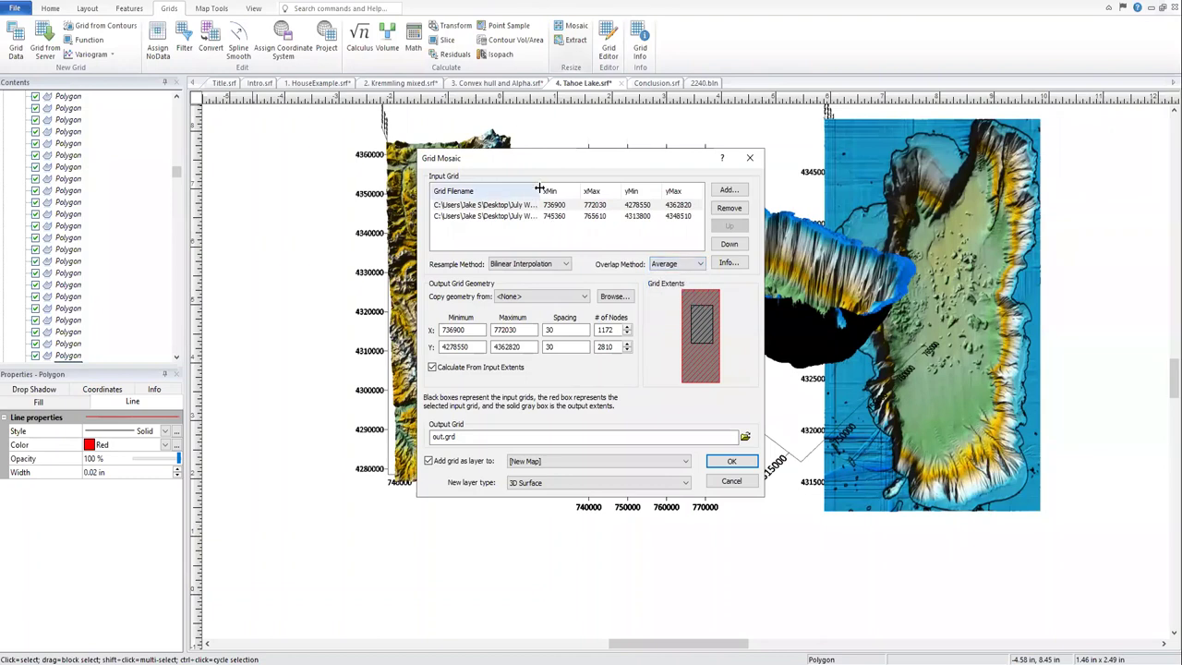
left_click_drag(540, 189, 600, 195)
left_click(593, 205)
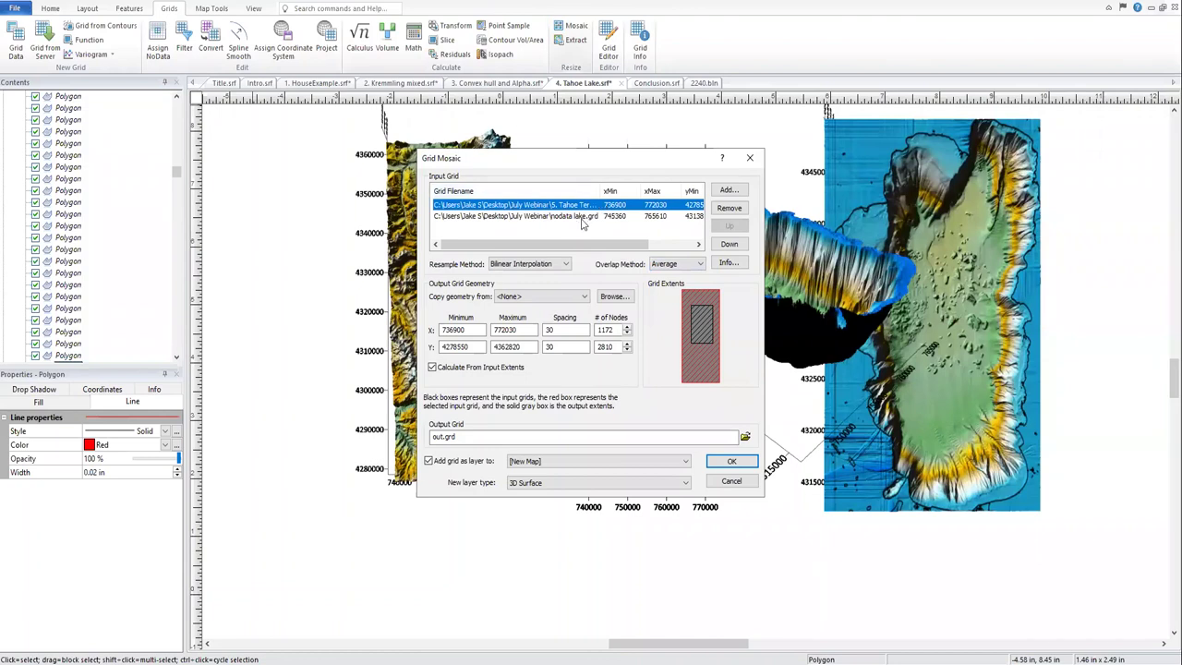
left_click(698, 266)
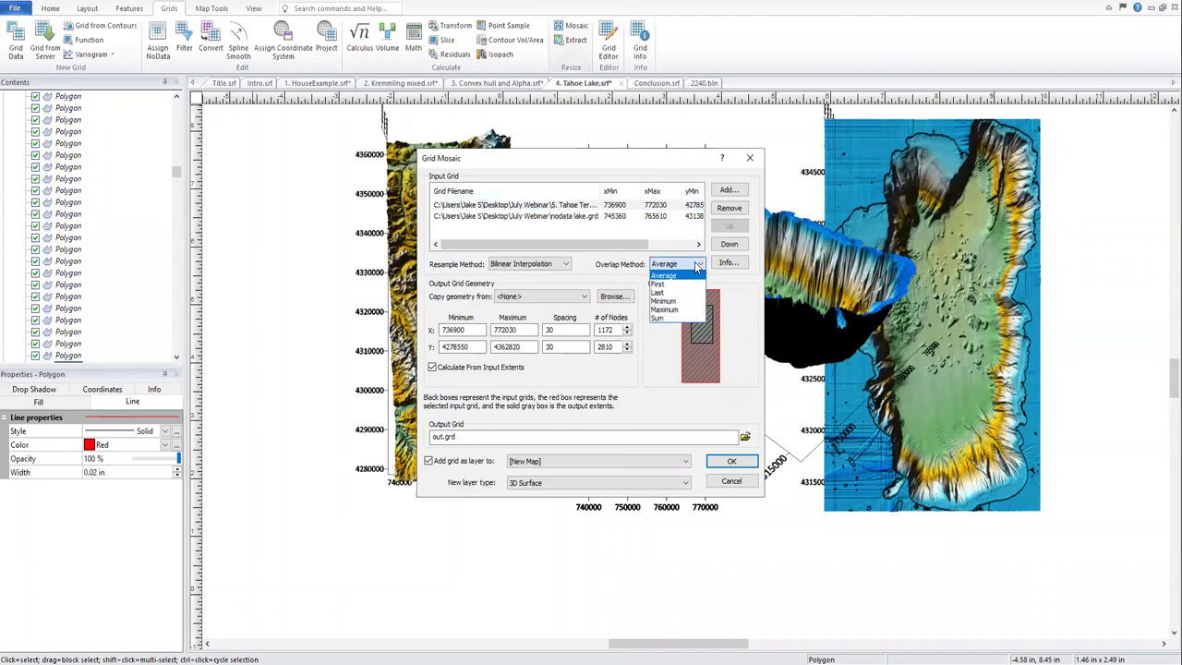
left_click(680, 296)
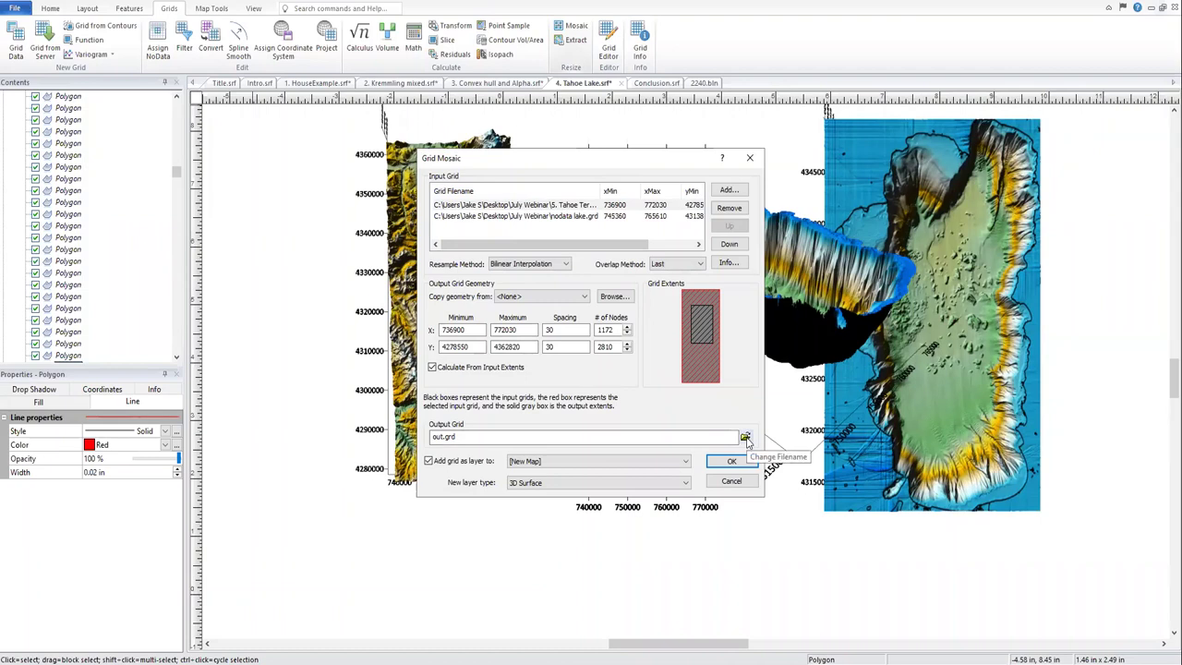
Name the mosaic's output grid "tahoe final" and create it as a 3D Surface in a new map.
left_click(745, 438)
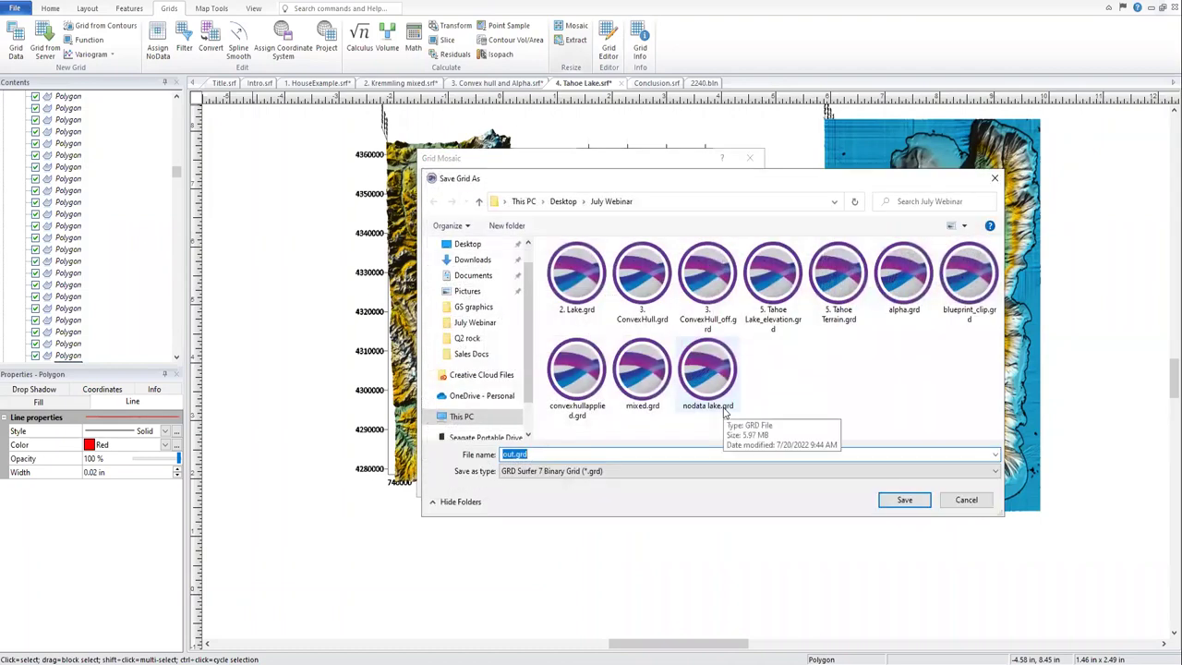
type("tahoe final")
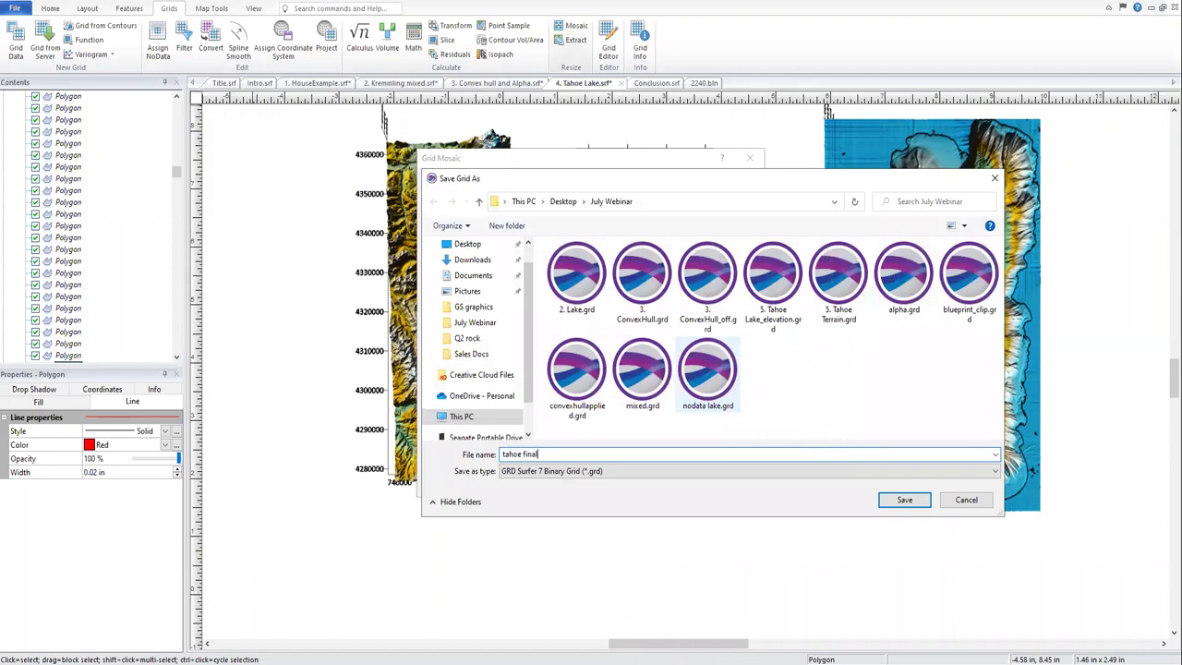
left_click(885, 497)
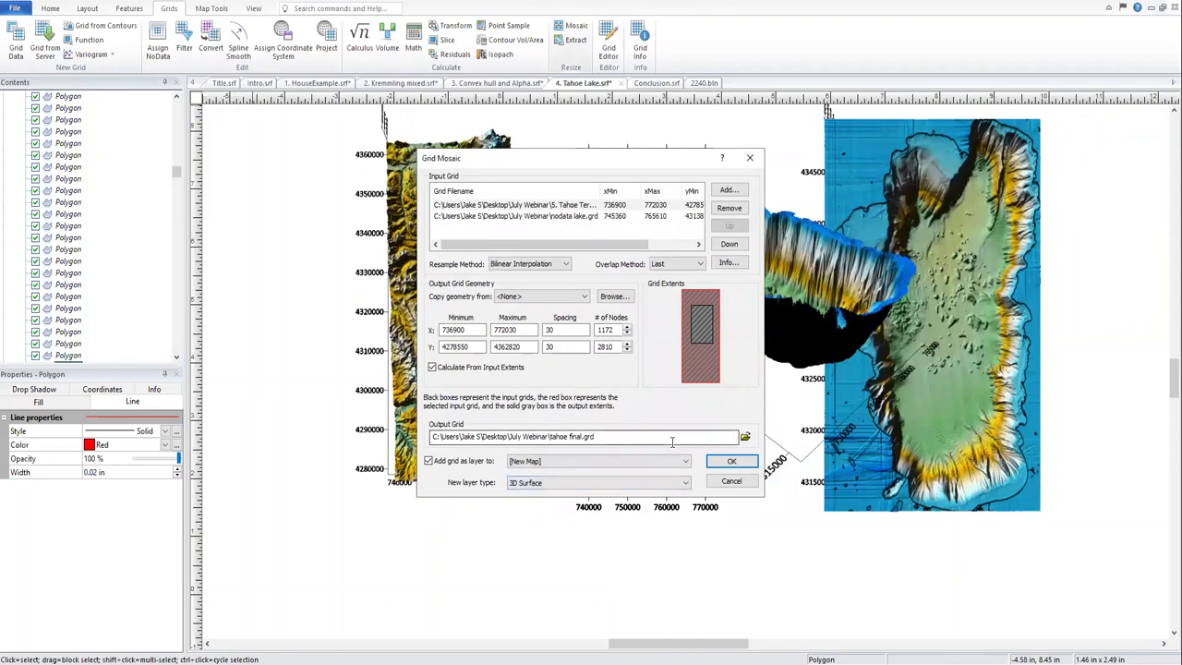
left_click(726, 466)
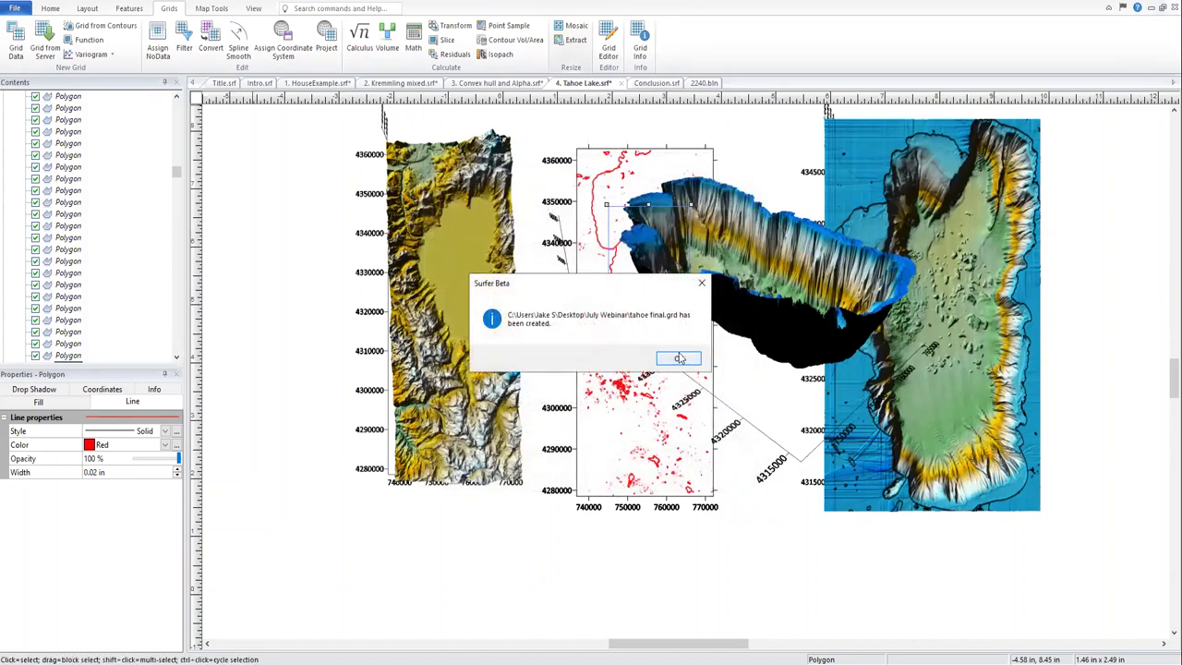
left_click(679, 359)
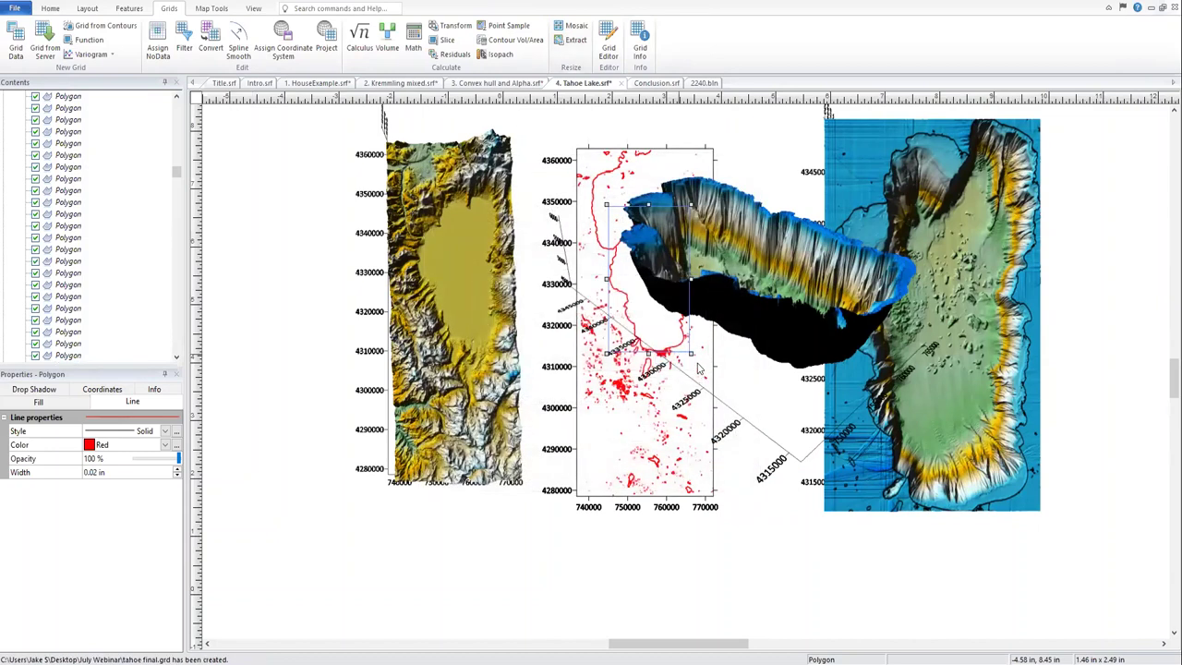
Hide every other map in the document, leaving only the map with the tahoe final surface visible.
scroll(55, 148, "up", 10)
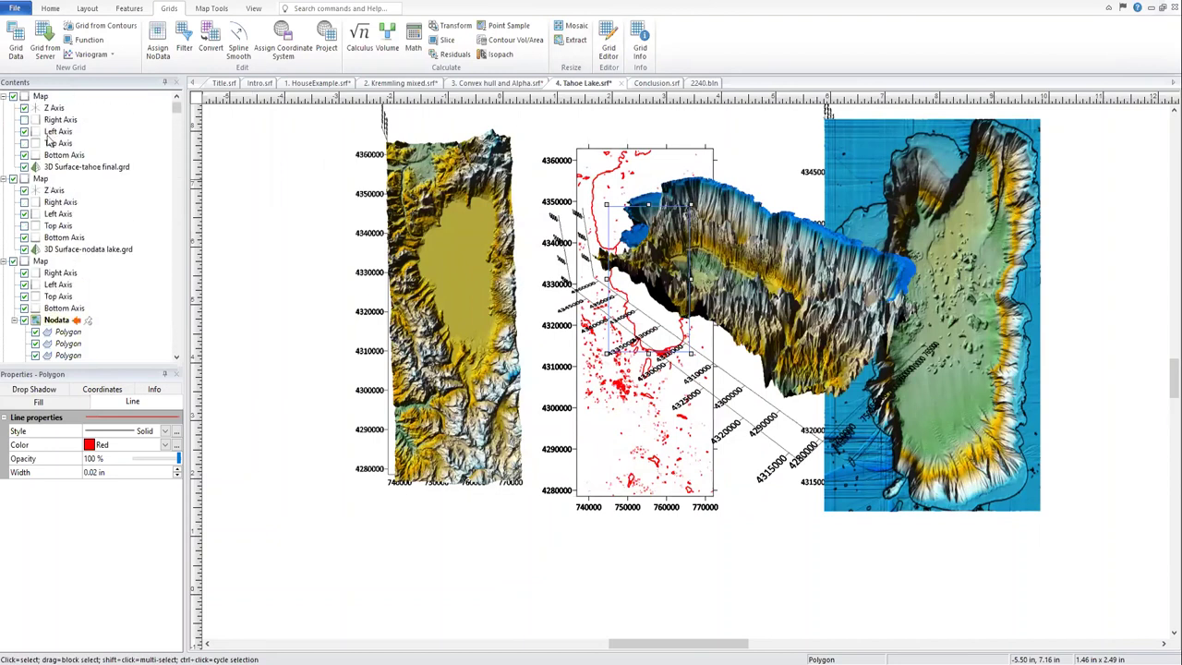
left_click(13, 262)
left_click(14, 321)
left_click(13, 333)
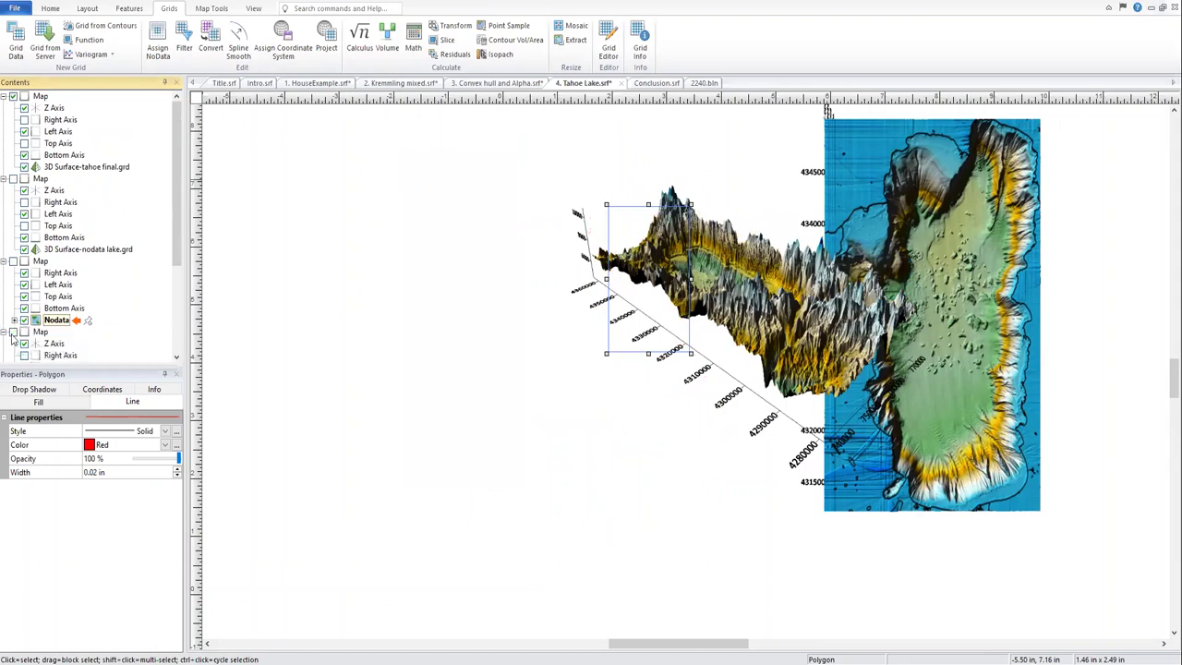
scroll(13, 333, "down", 3)
left_click(13, 275)
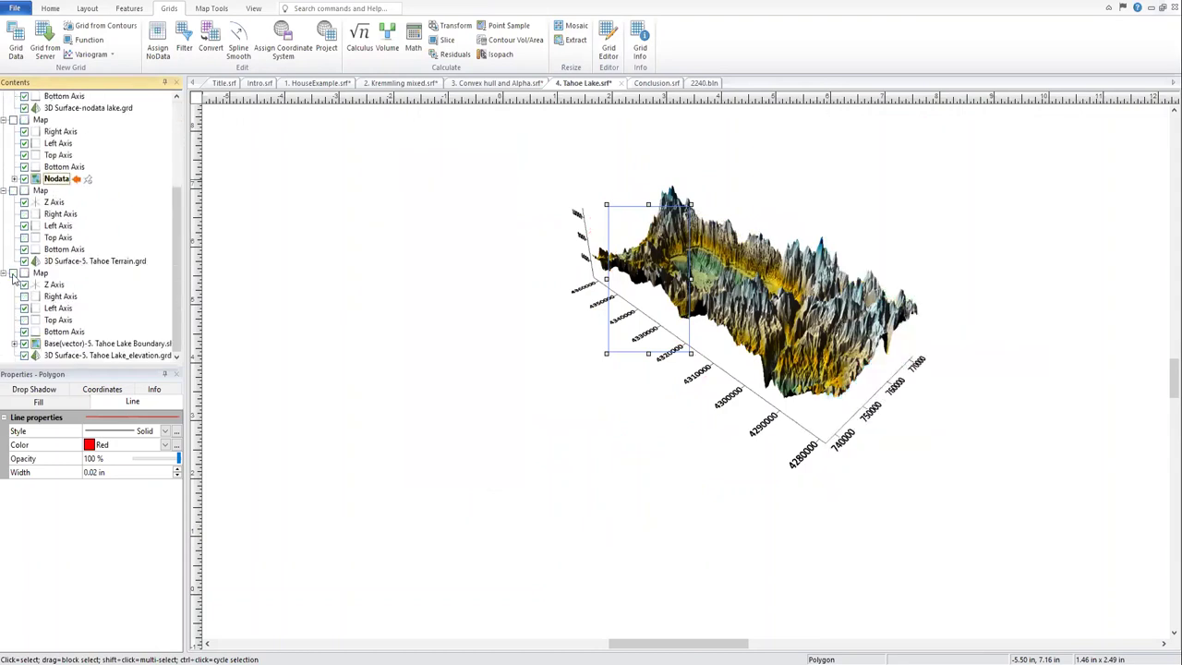
scroll(81, 246, "up", 6)
Select the tahoe final surface layer and open it in a 3D View.
left_click(41, 96)
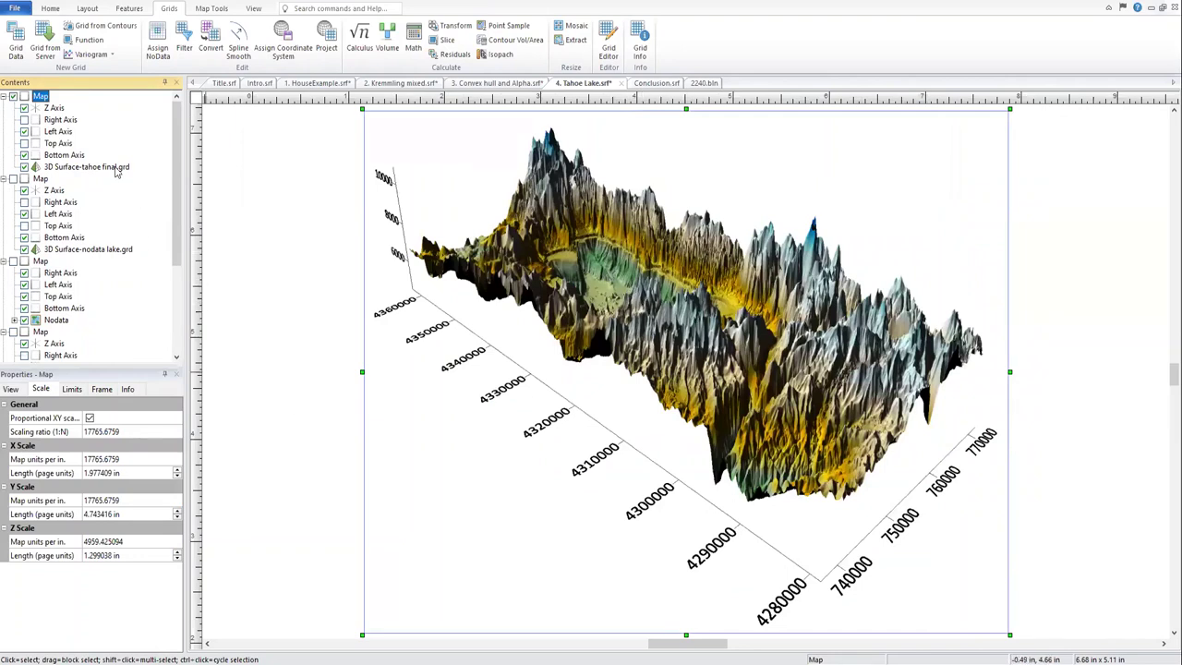
left_click(118, 168)
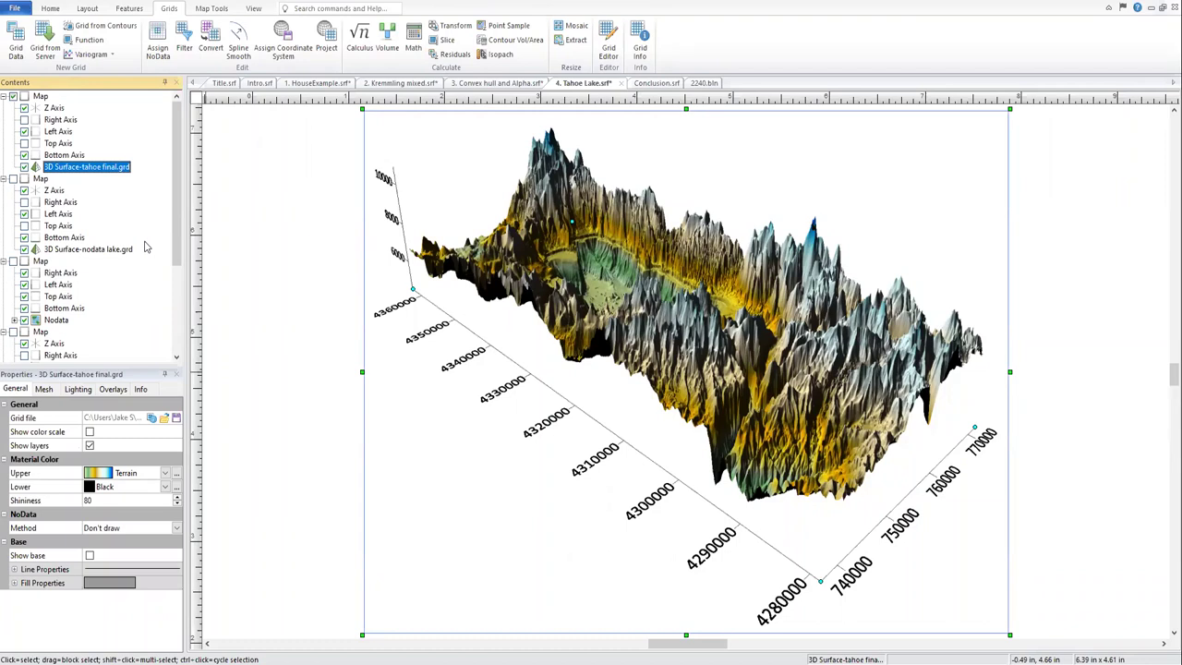
right_click(102, 172)
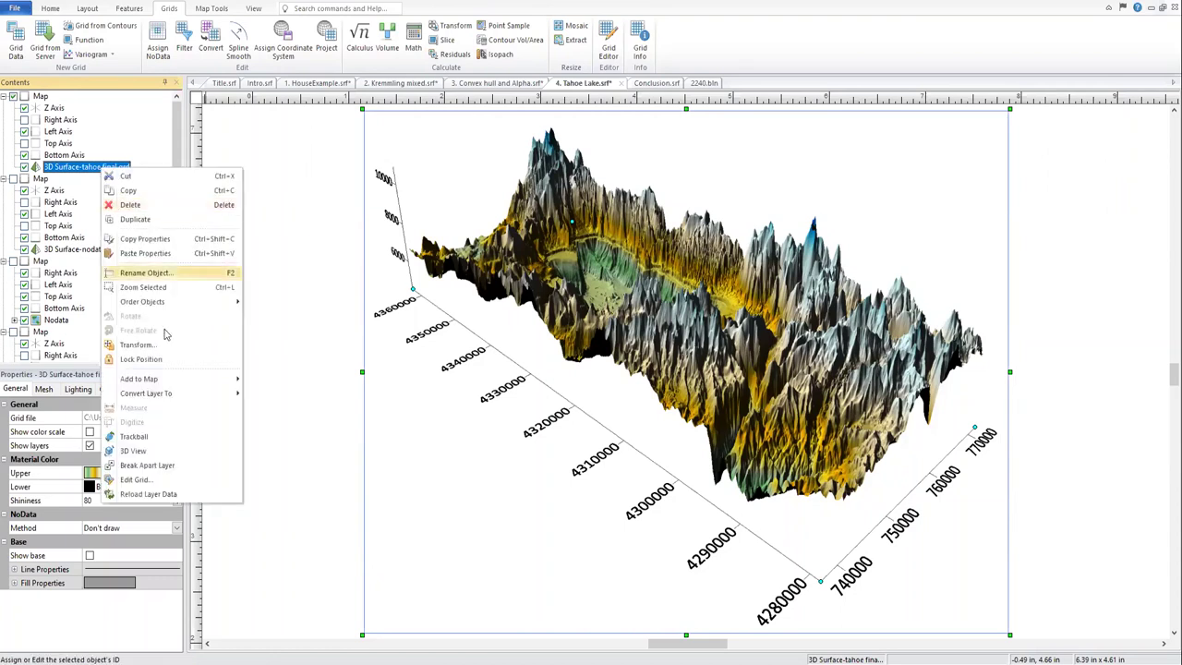
left_click(134, 450)
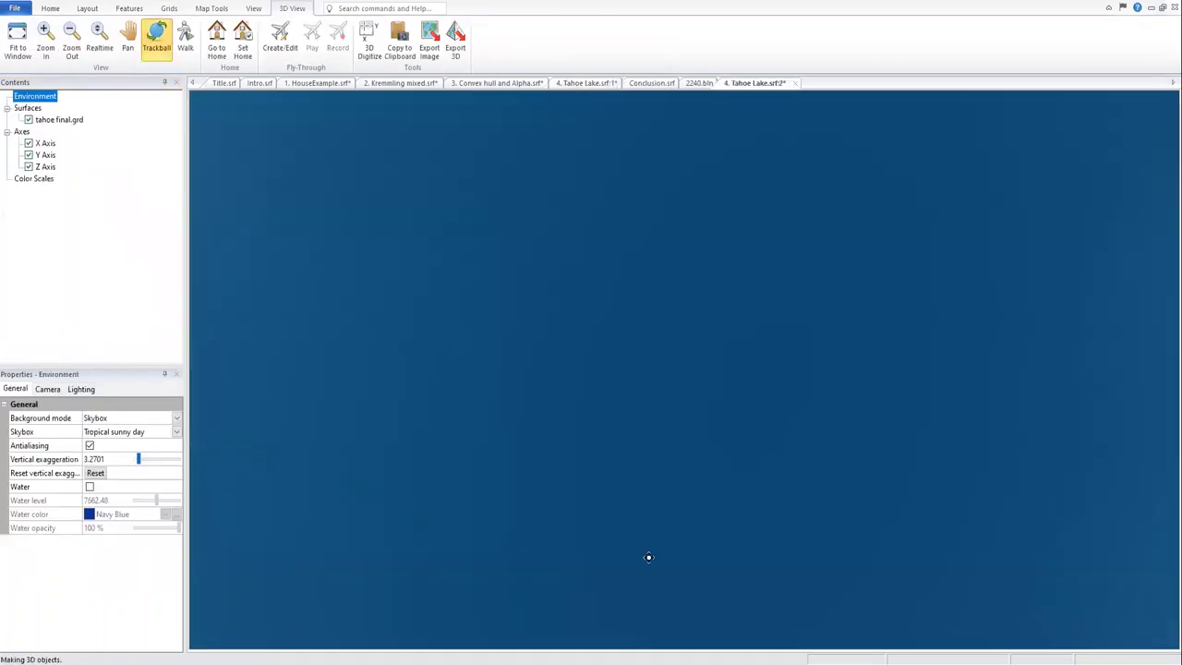
Lower the 3D view's vertical exaggeration to about 1.2263 and inspect the combined terrain and lake bed from several angles.
left_click_drag(691, 379, 605, 523)
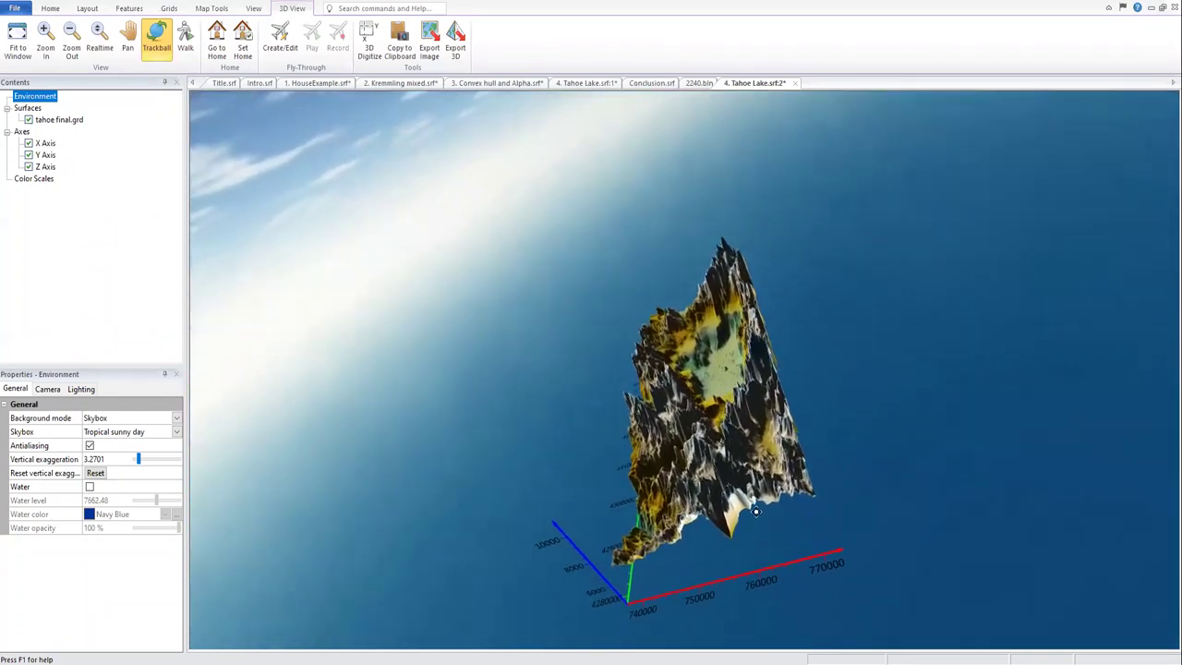
left_click_drag(137, 459, 136, 465)
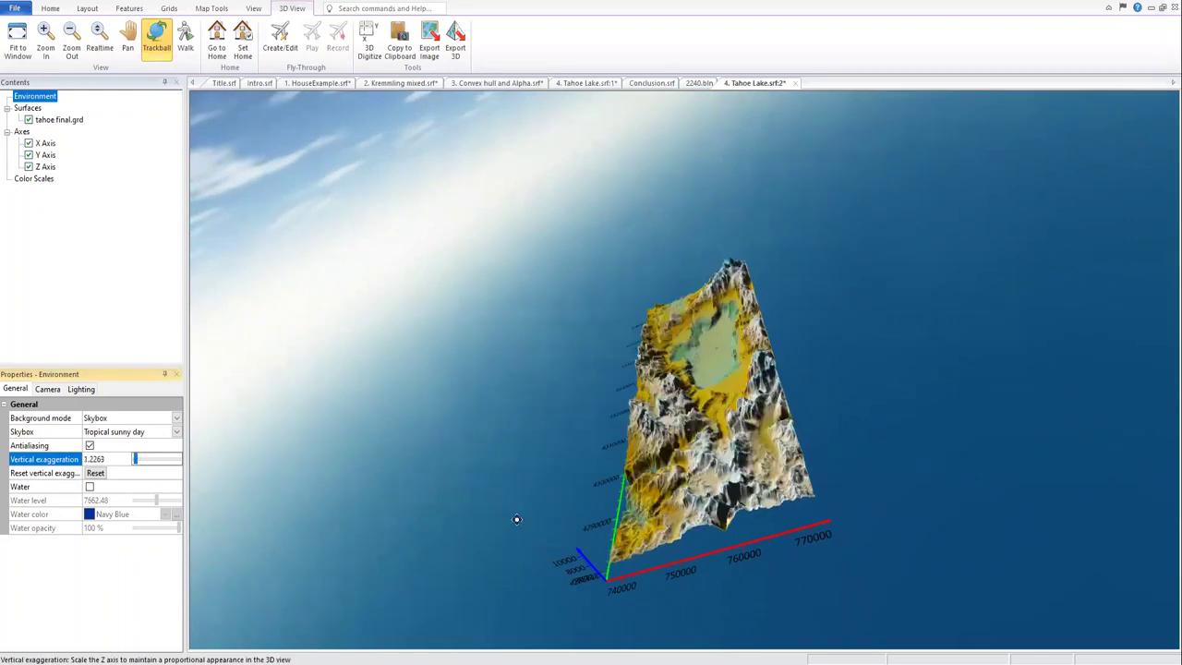
left_click_drag(596, 564, 729, 393)
scroll(725, 377, "up", 5)
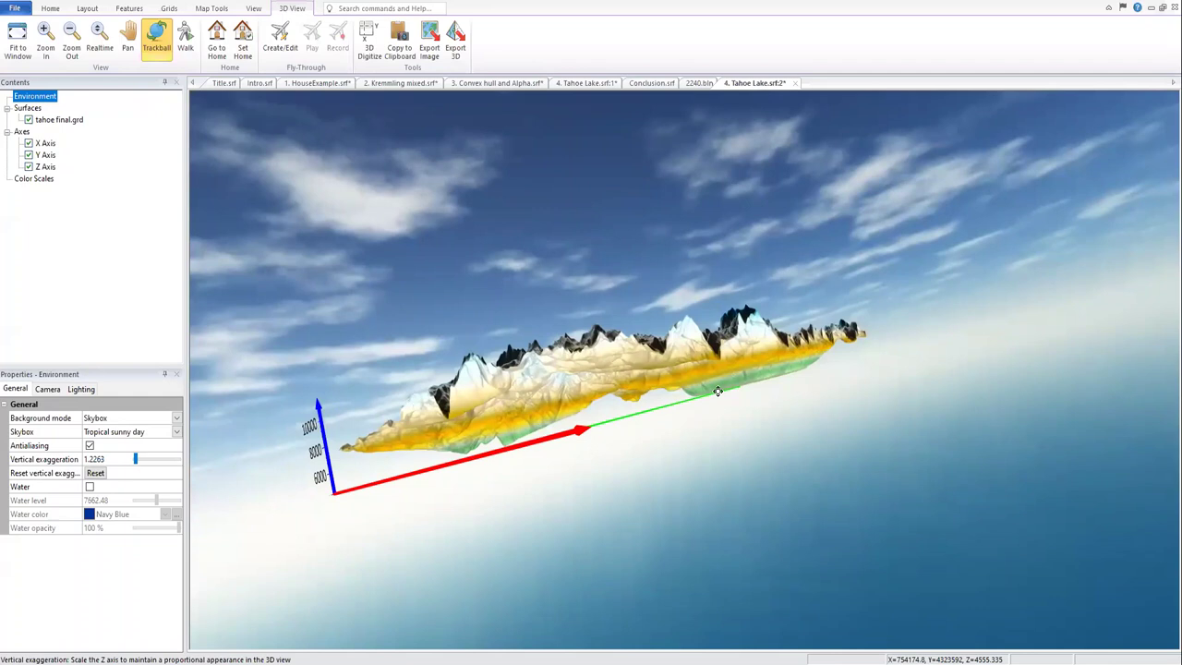
left_click_drag(676, 366, 711, 467)
left_click_drag(427, 591, 419, 538)
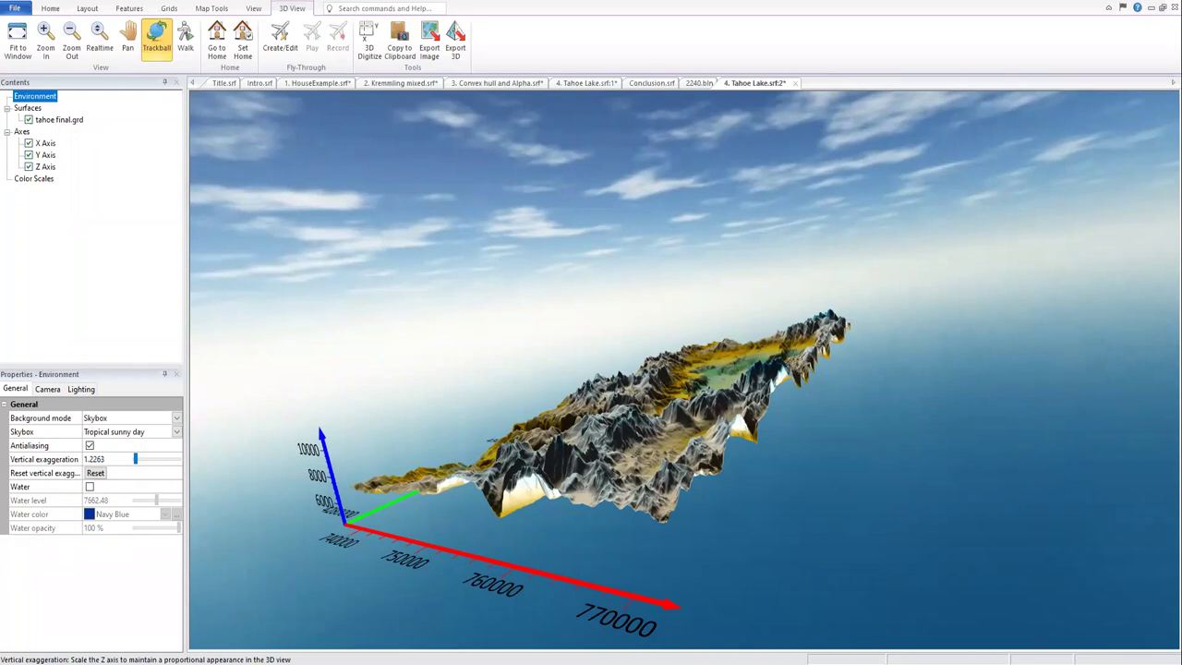
Switch to the "3. Convex hull and Alpha.srf" document and collapse the point list of its ConvexHull.dat base layer.
left_click(500, 84)
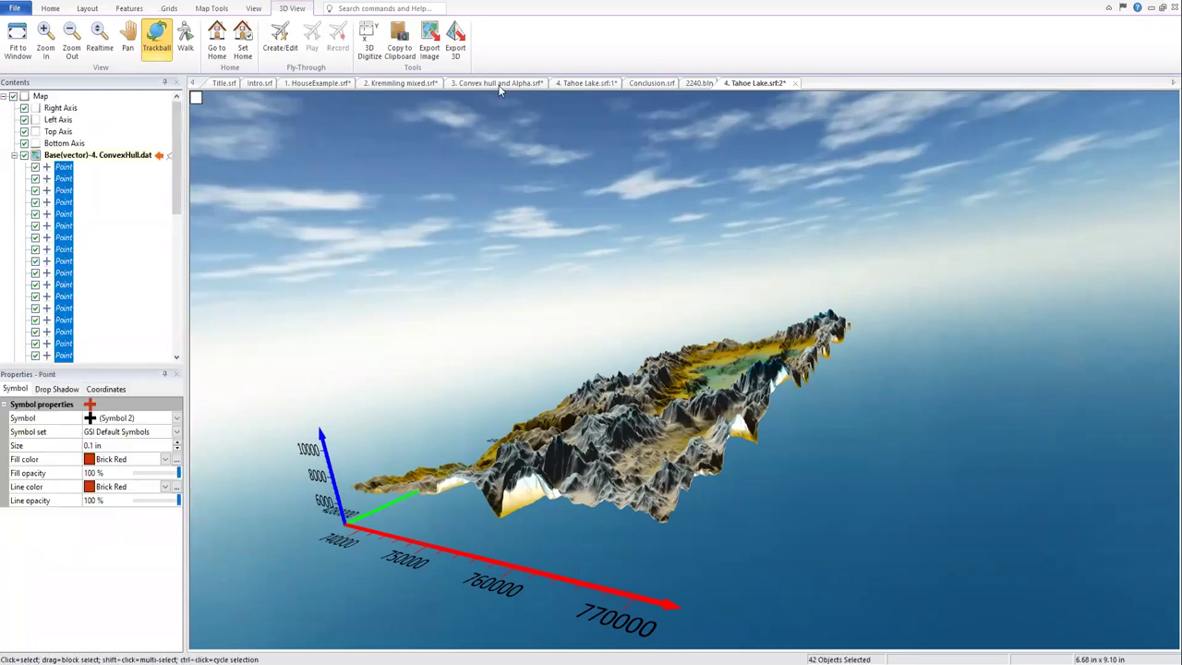
left_click(14, 155)
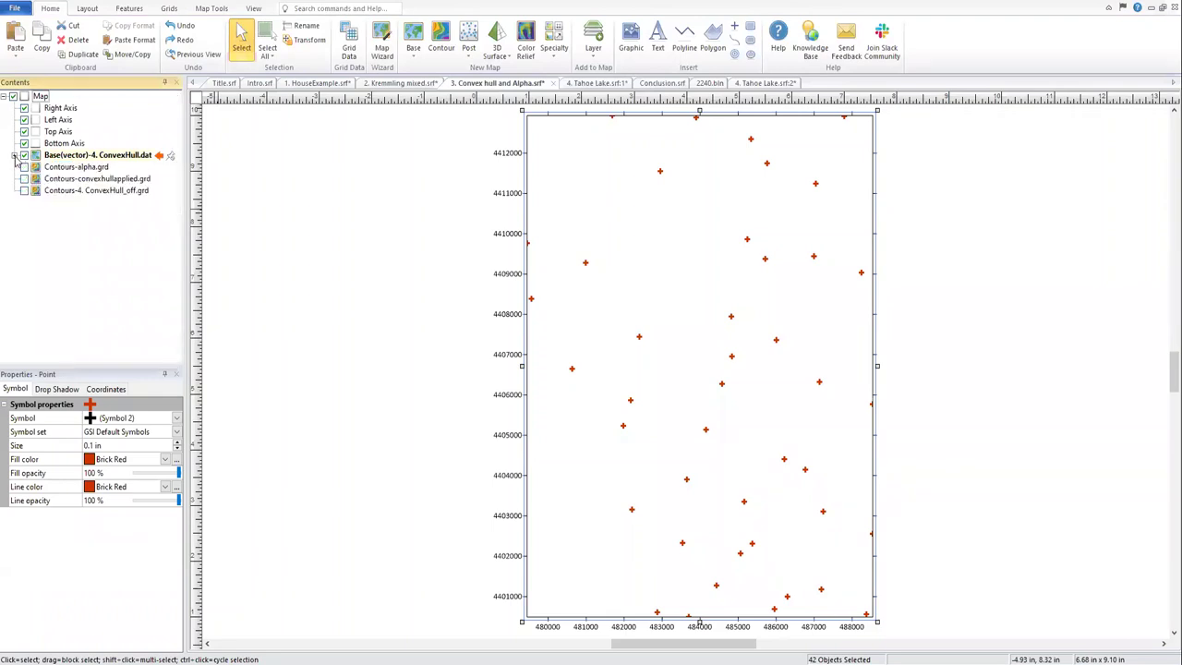
Show the Contours-alpha.grd layer with the convex hull points, and look over the available specialty map types.
left_click(24, 168)
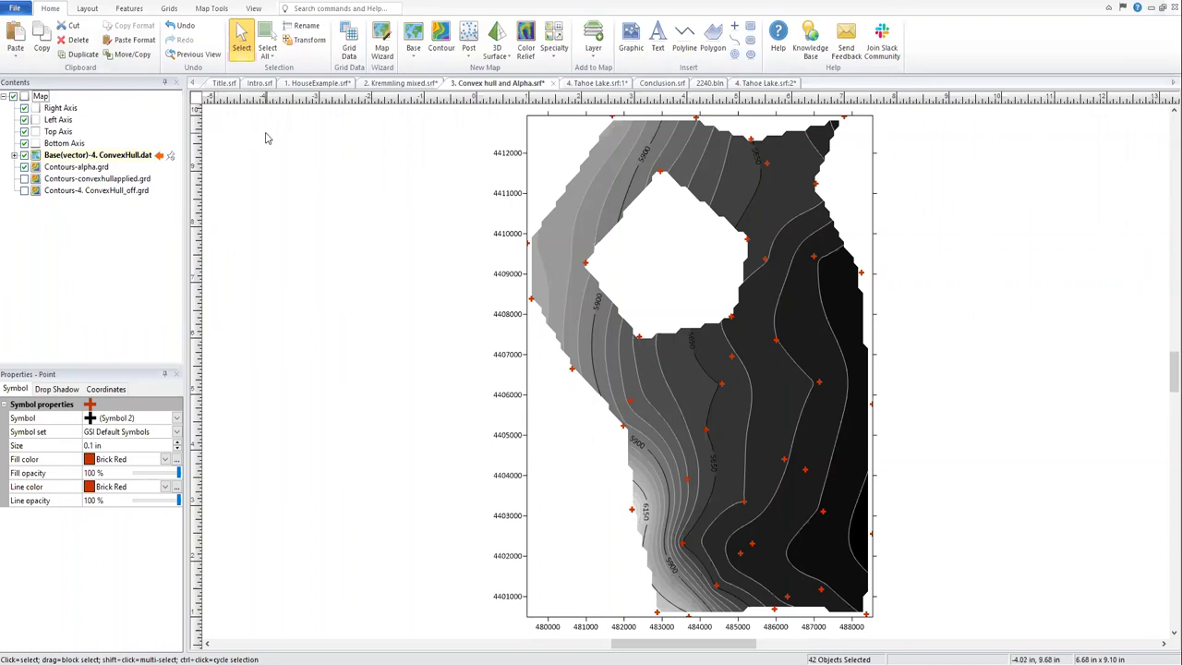
left_click(552, 59)
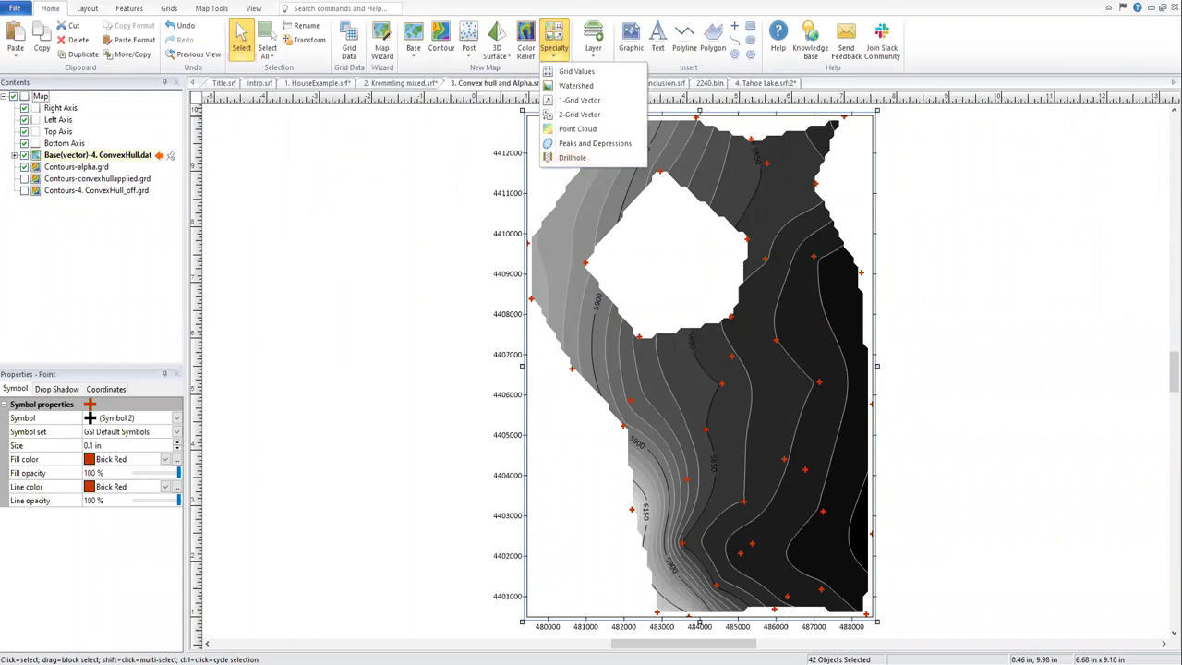
key("Escape")
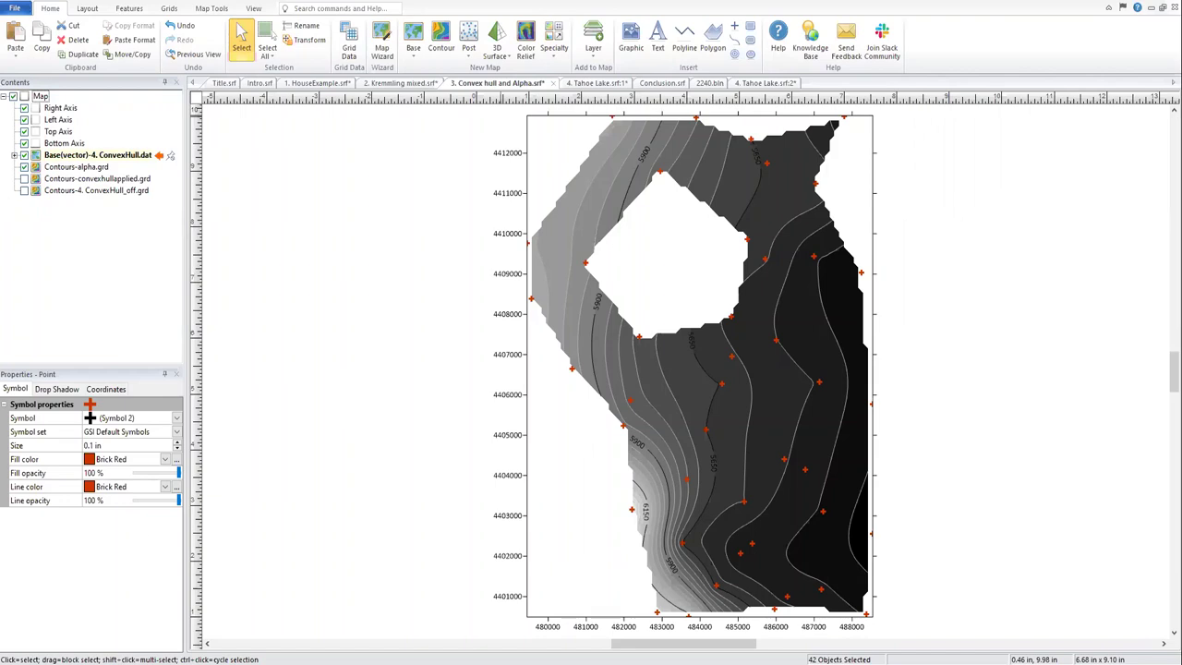
Switch to the "4. Tahoe Lake.srf:2" 3D view and rotate the tahoe final surface to examine the lake bed and terrain.
left_click(761, 83)
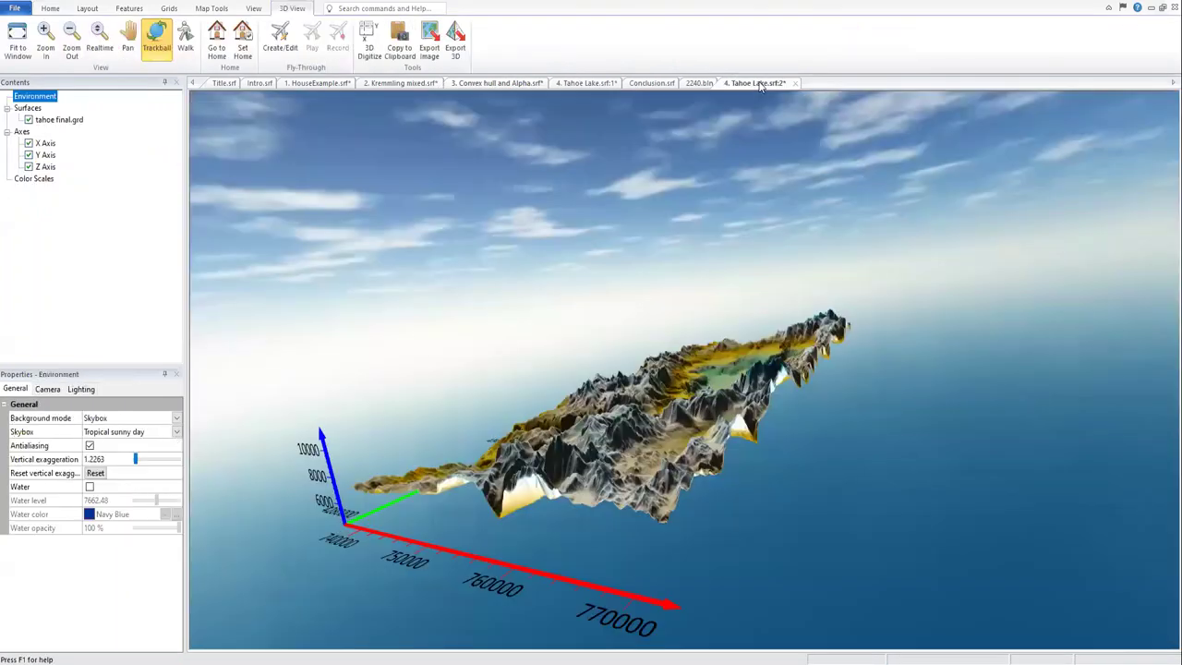
left_click_drag(591, 482, 707, 443)
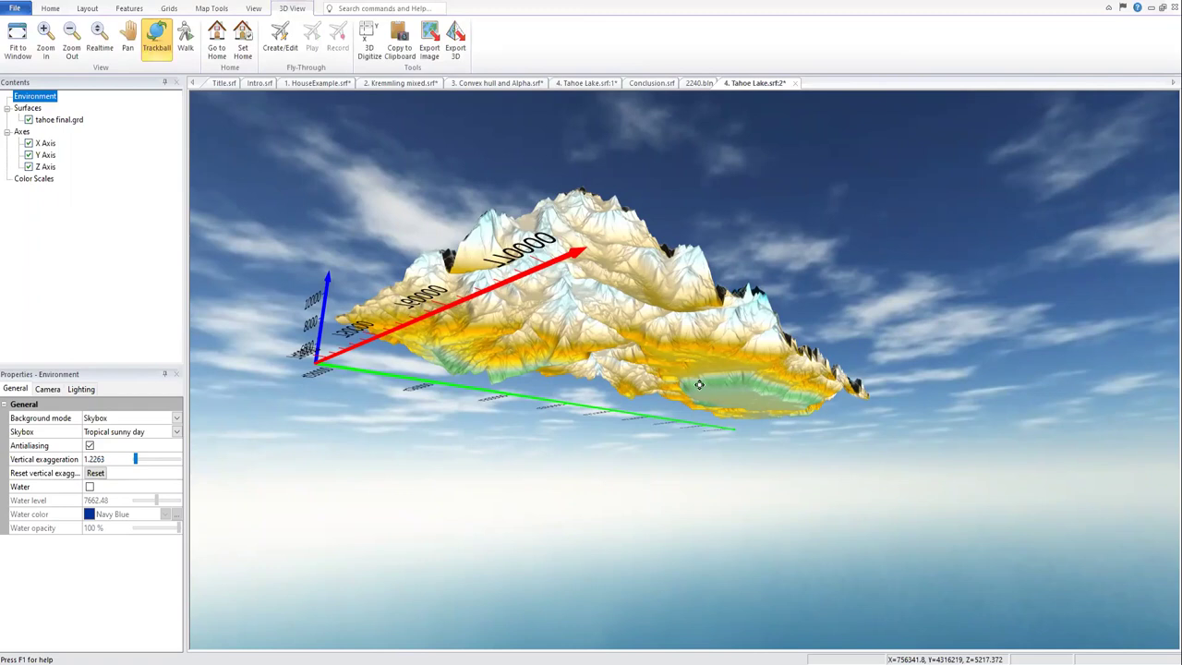
left_click_drag(699, 385, 664, 490)
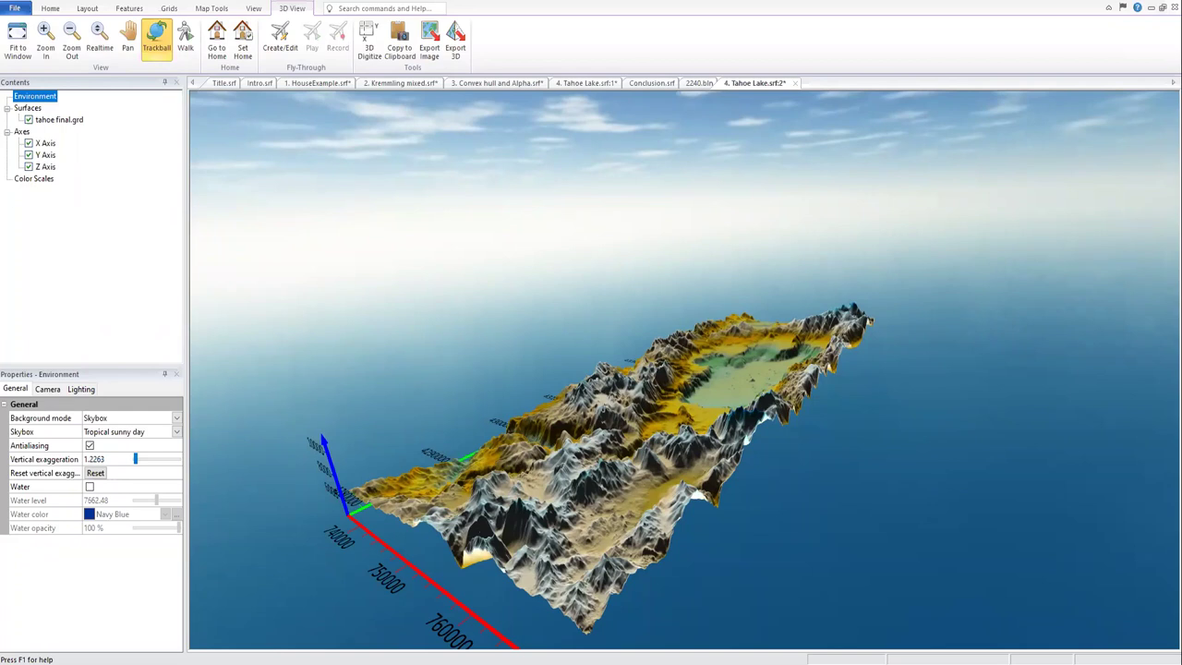
In the "4. Tahoe Lake.srf:1" document, open Grid Mosaic with 2. Lake.grd and 3. ConvexHull.grd as the input grids.
left_click(602, 85)
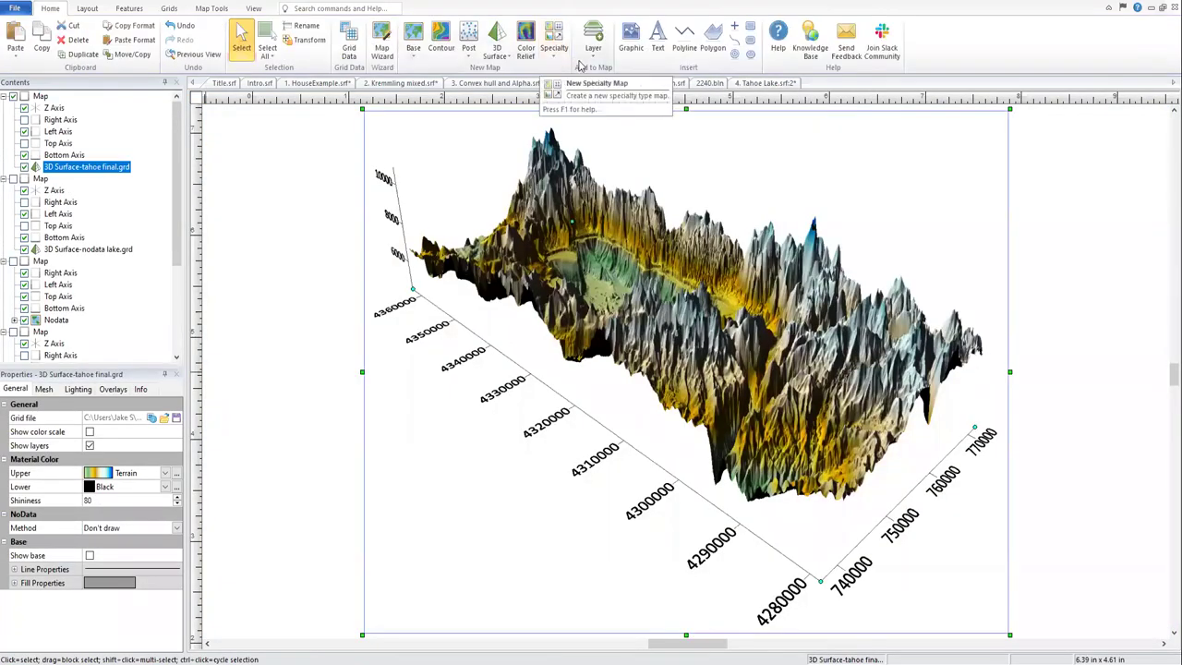
left_click(172, 10)
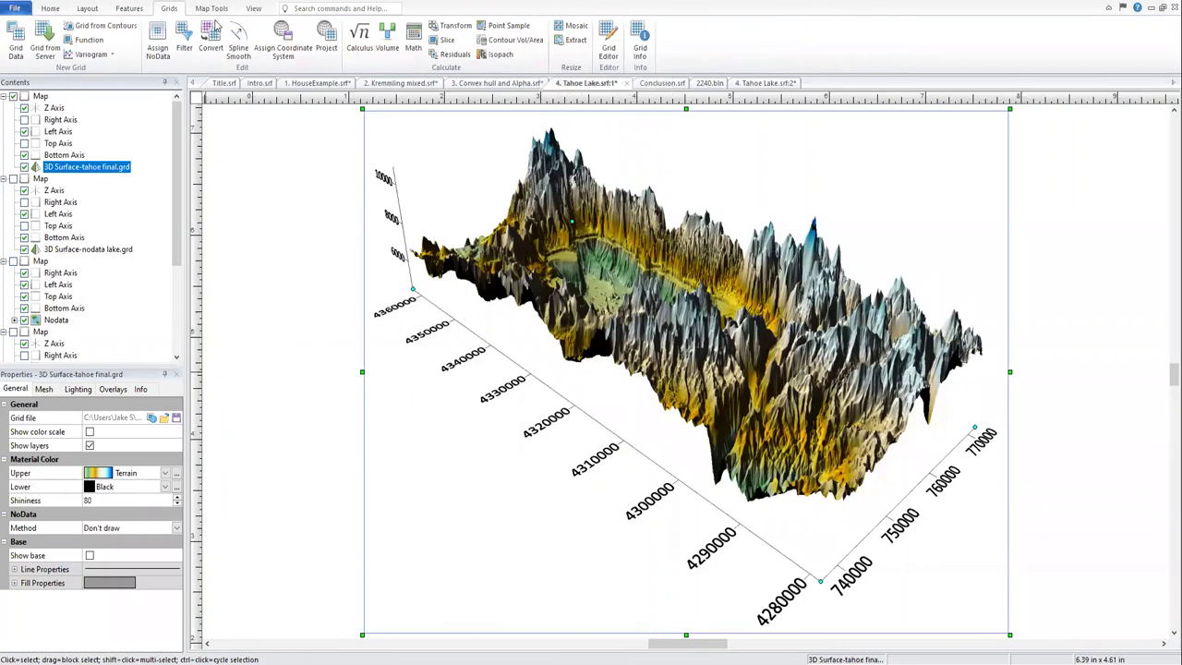
left_click(573, 27)
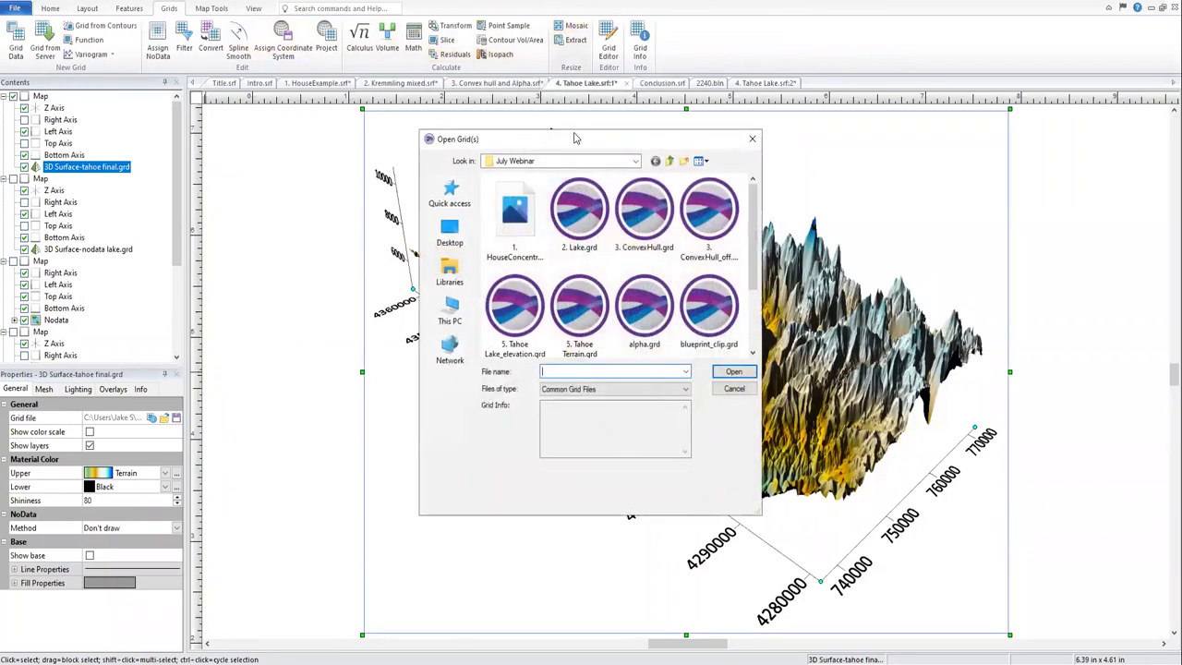
left_click(594, 214)
left_click(645, 210, "ctrl")
left_click(716, 373)
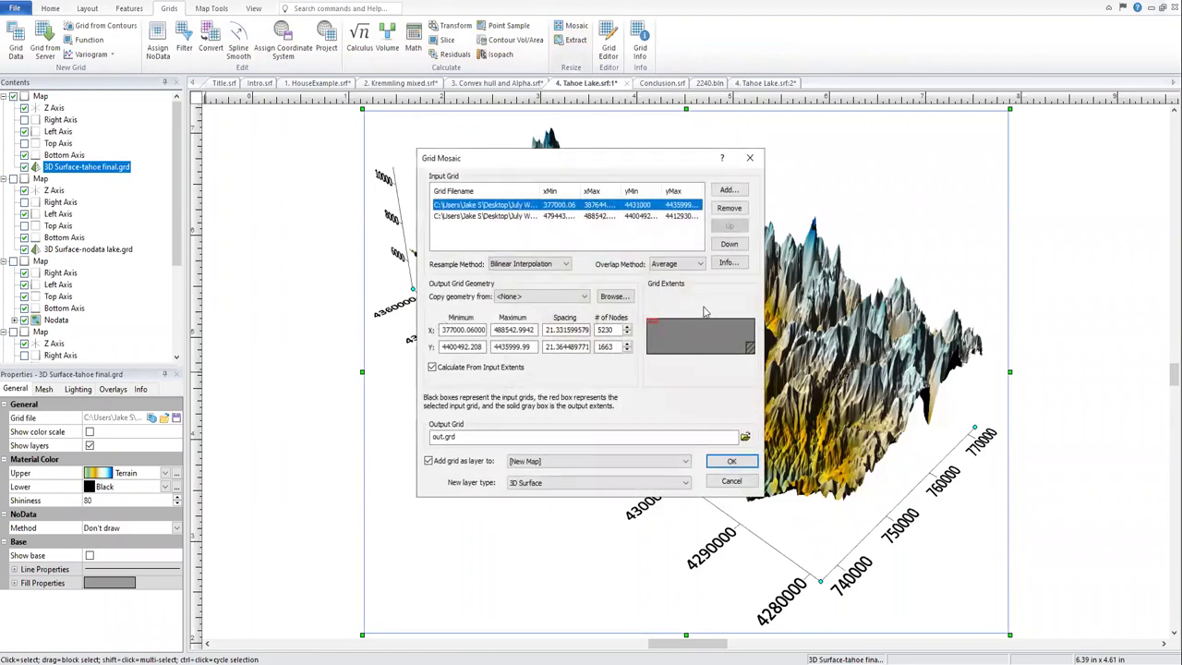
Review the overlap methods offered for the grid mosaic, leave the method at Average, and close the dialog.
left_click(689, 265)
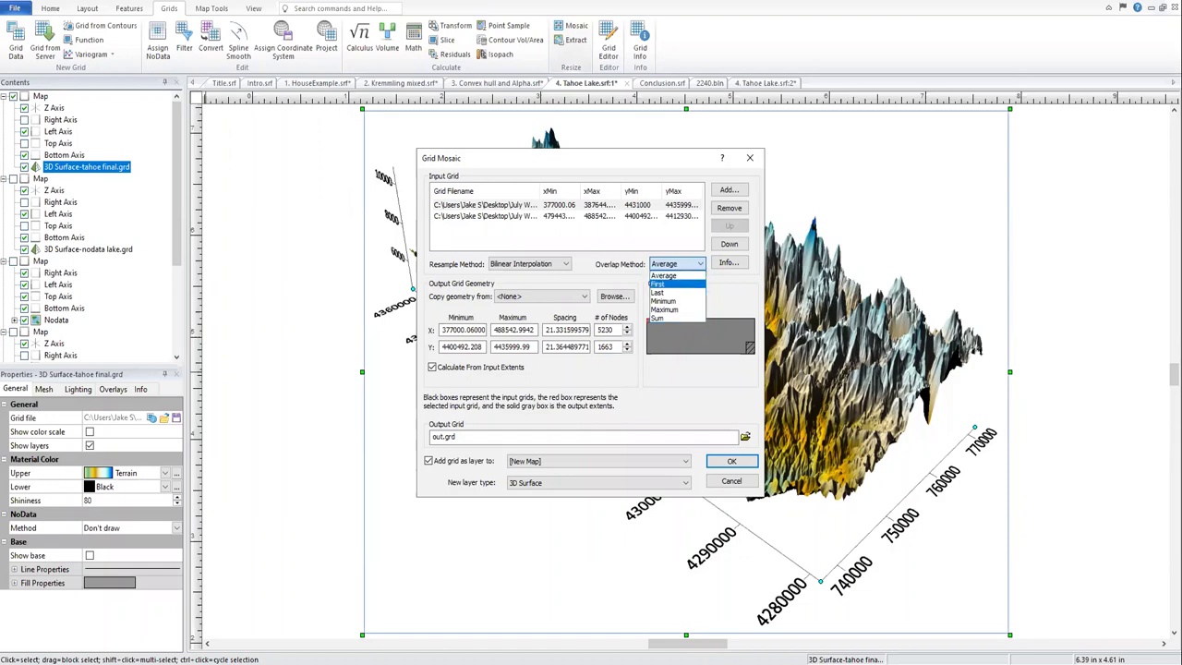
key("alt+Tab")
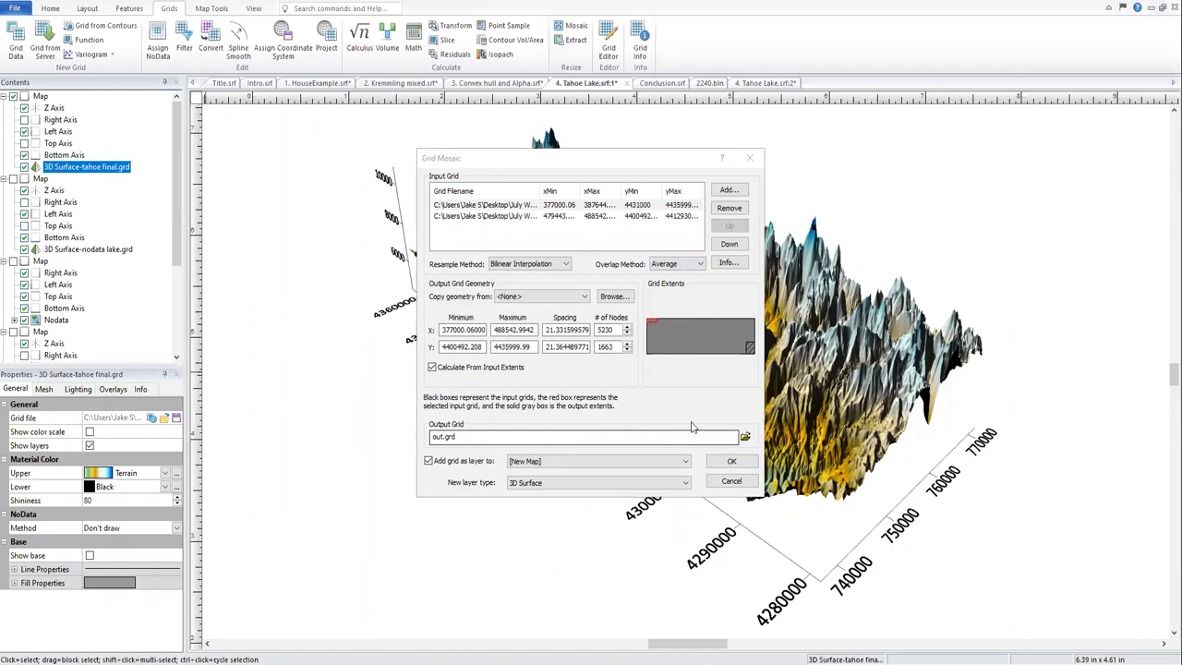
left_click(693, 266)
left_click(692, 268)
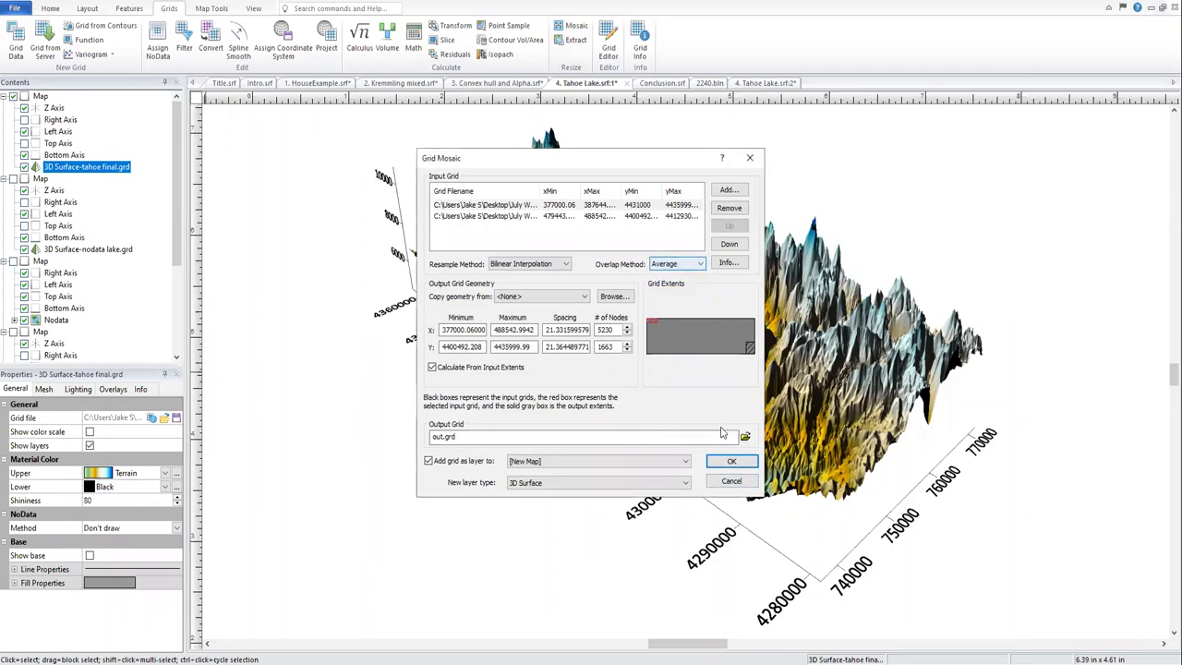
left_click(731, 461)
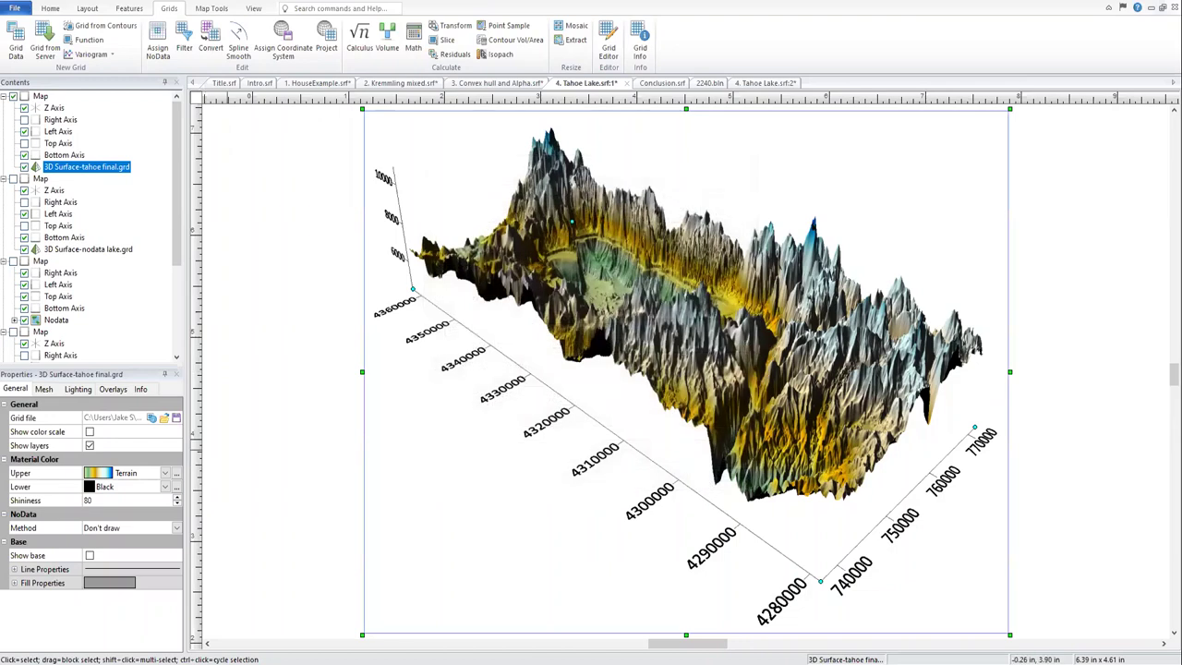